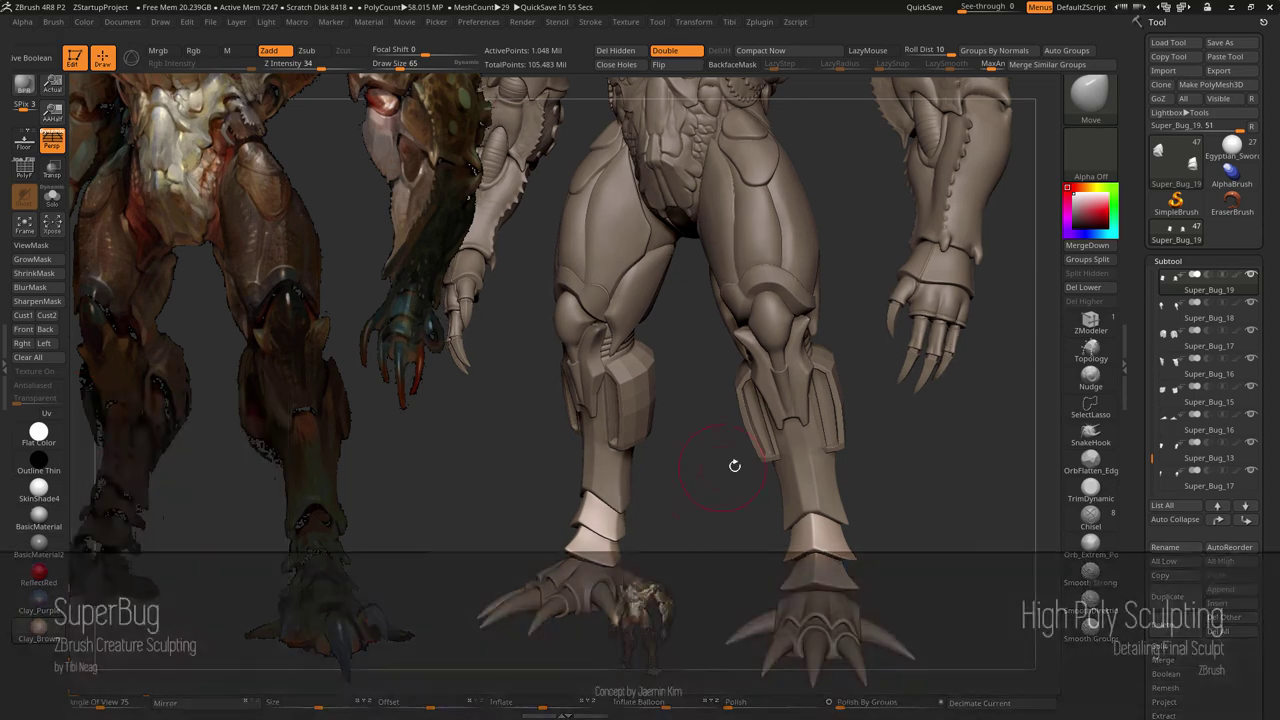
- Inspect the lower leg plate's rim strip polygroup in wireframe, then restore the hidden parts
mouse_move(843, 440)
mouse_down()
mouse_move(871, 420)
mouse_move(860, 380)
mouse_up()
key(shift+f)
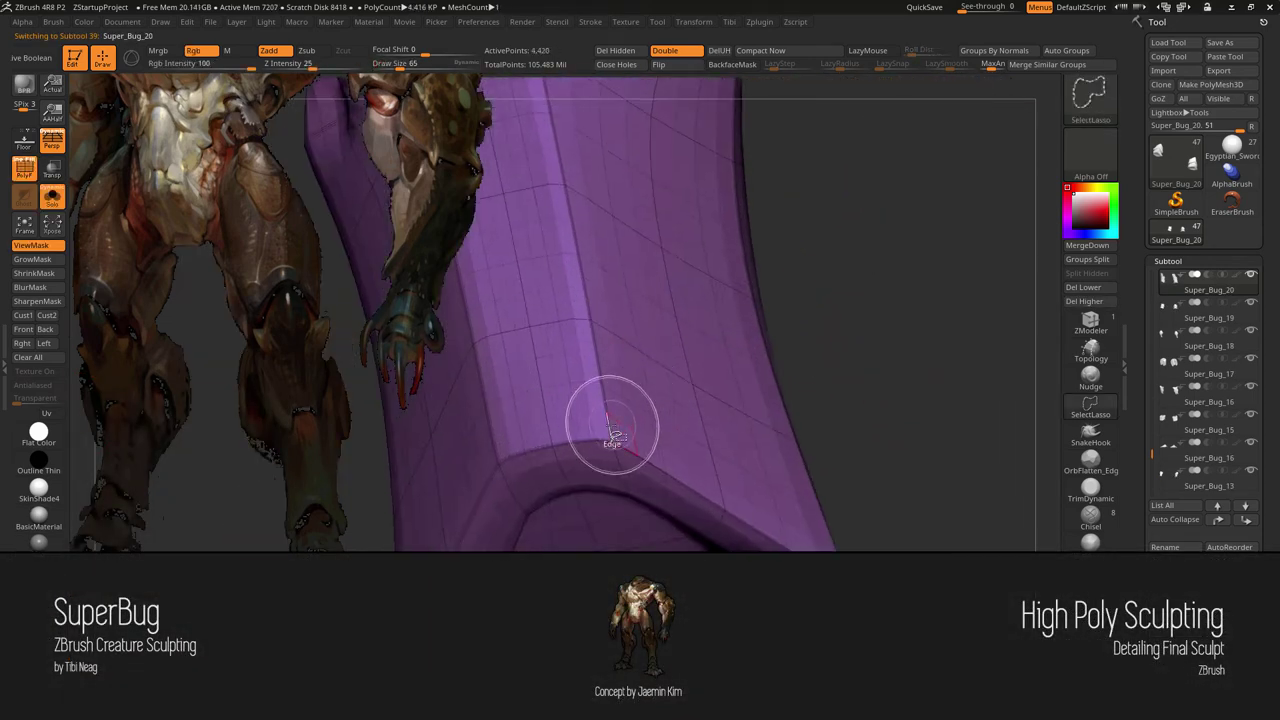
drag(608, 423, 700, 300)
ctrl+shift+click(700, 300)
drag(789, 254, 876, 362)
ctrl+shift+click(876, 362)
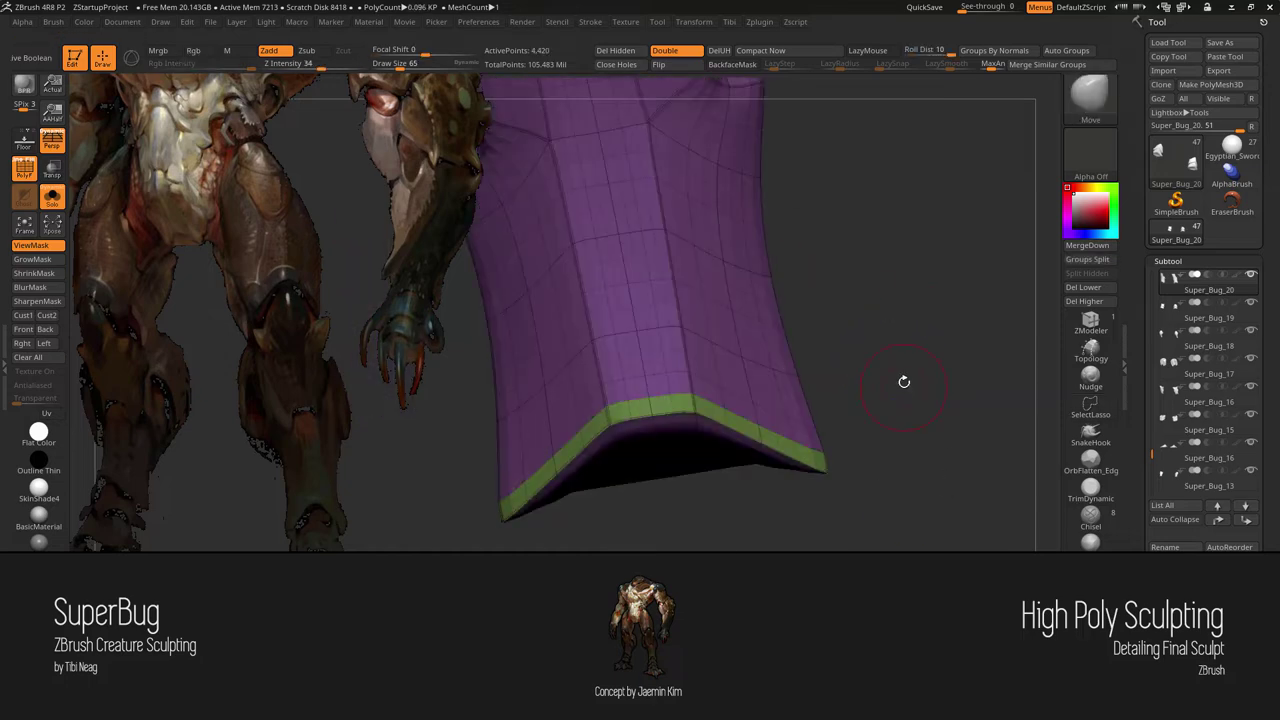
key(shift+f)
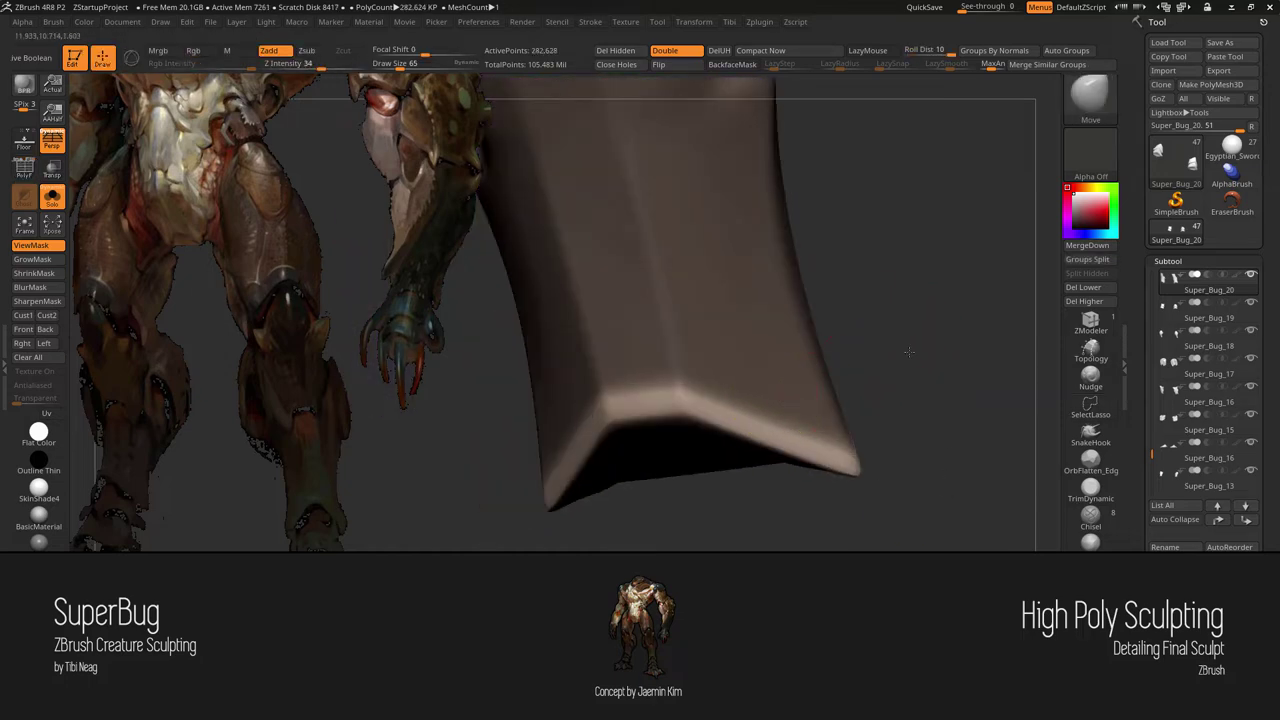
drag(769, 393, 757, 366)
drag(900, 330, 936, 301)
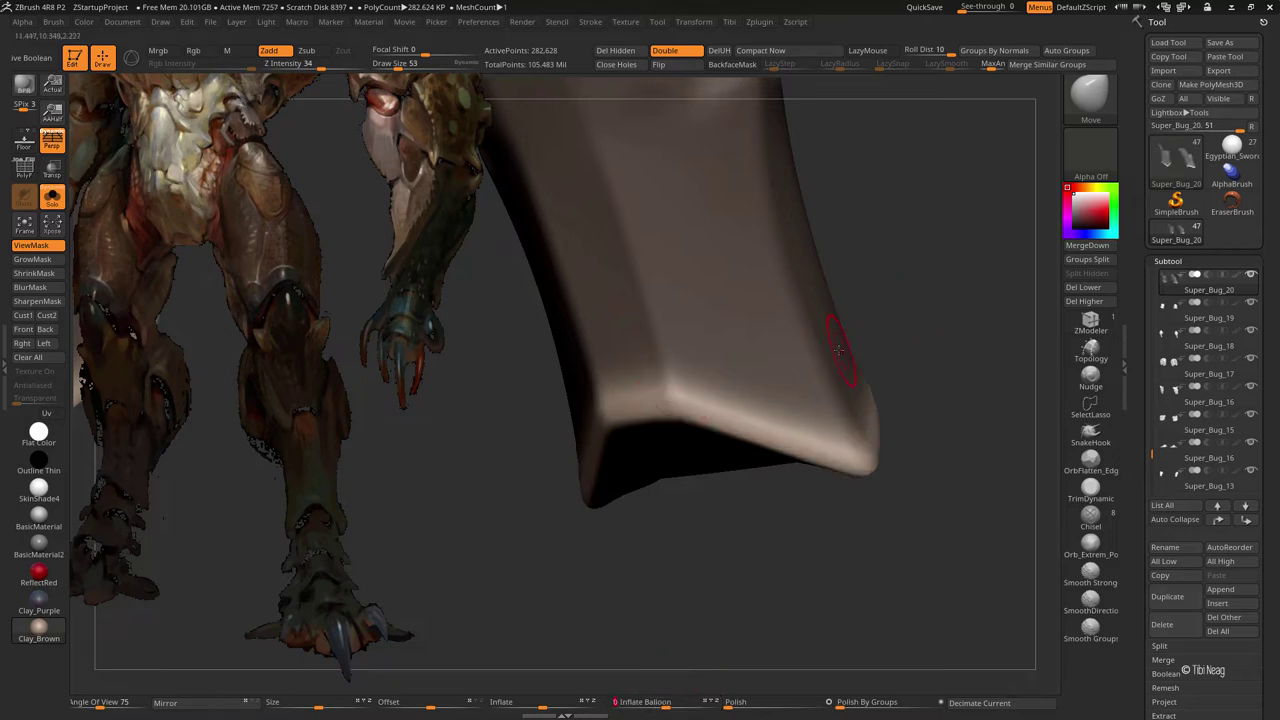
- Undo back through the leg shell's history to the low-poly SDiv 2 version
key(ctrl+z)
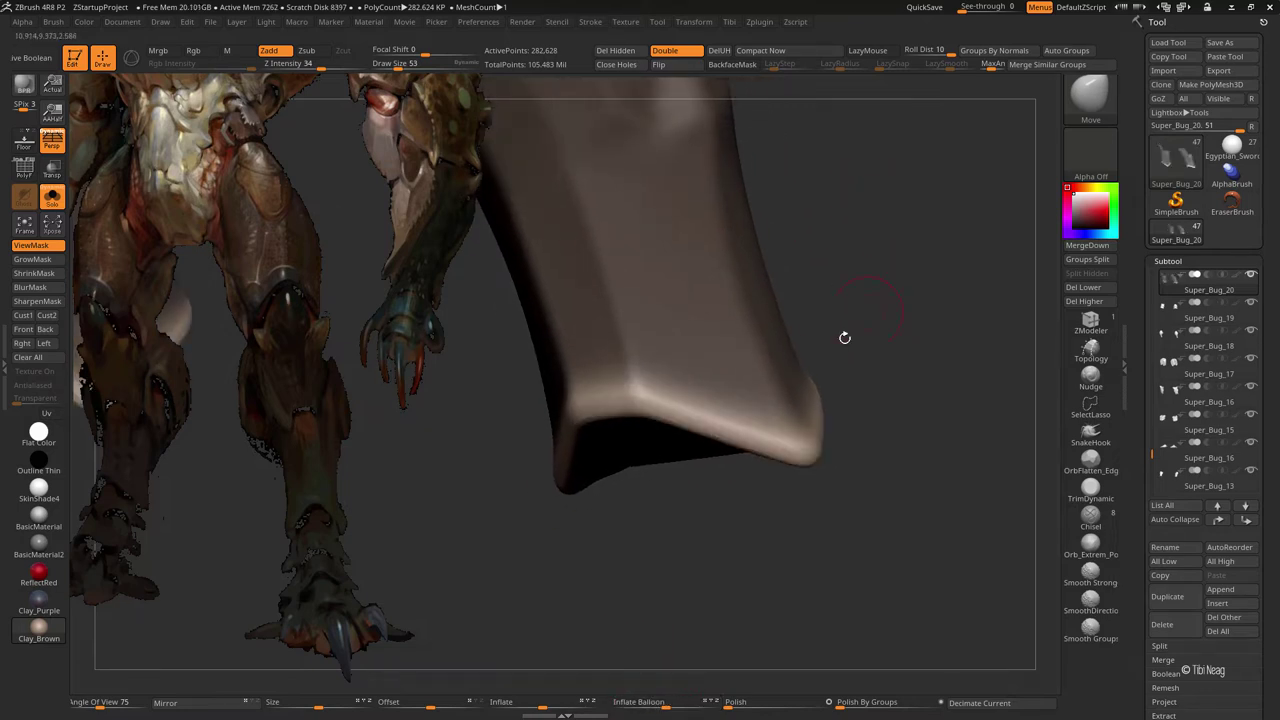
click(1030, 703)
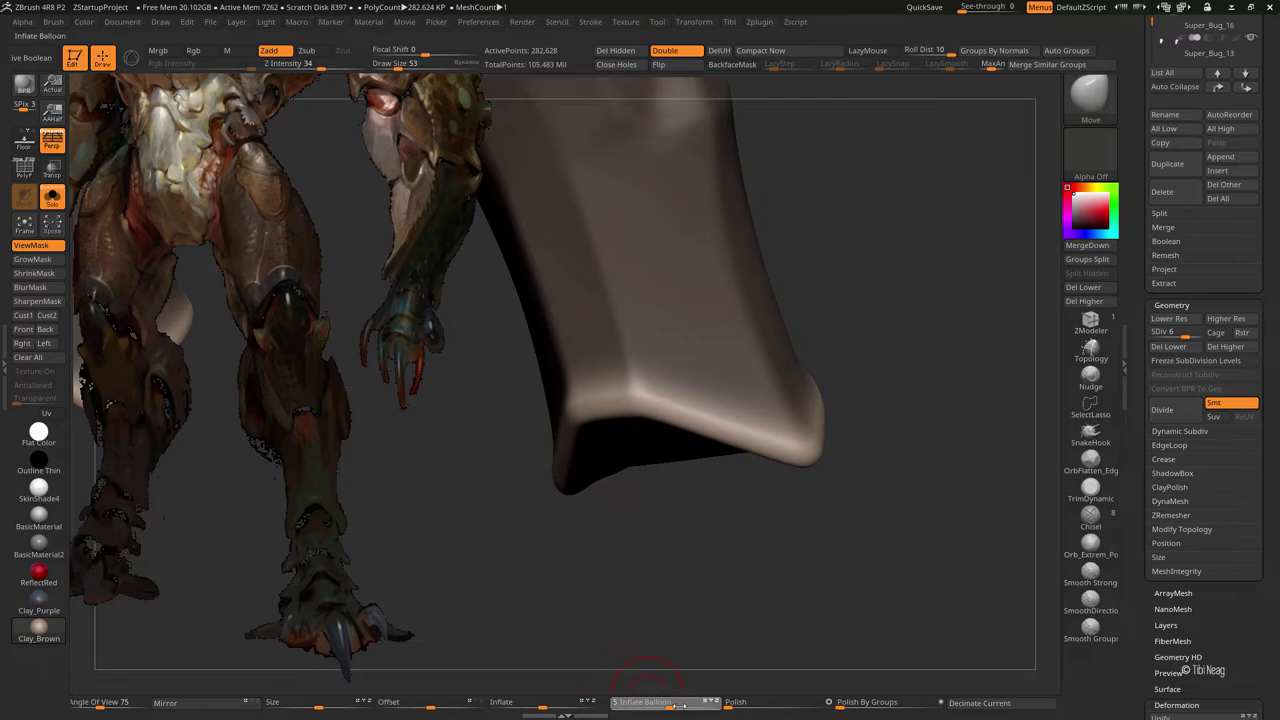
key(ctrl+z)
key(ctrl+z)
key(ctrl+z)
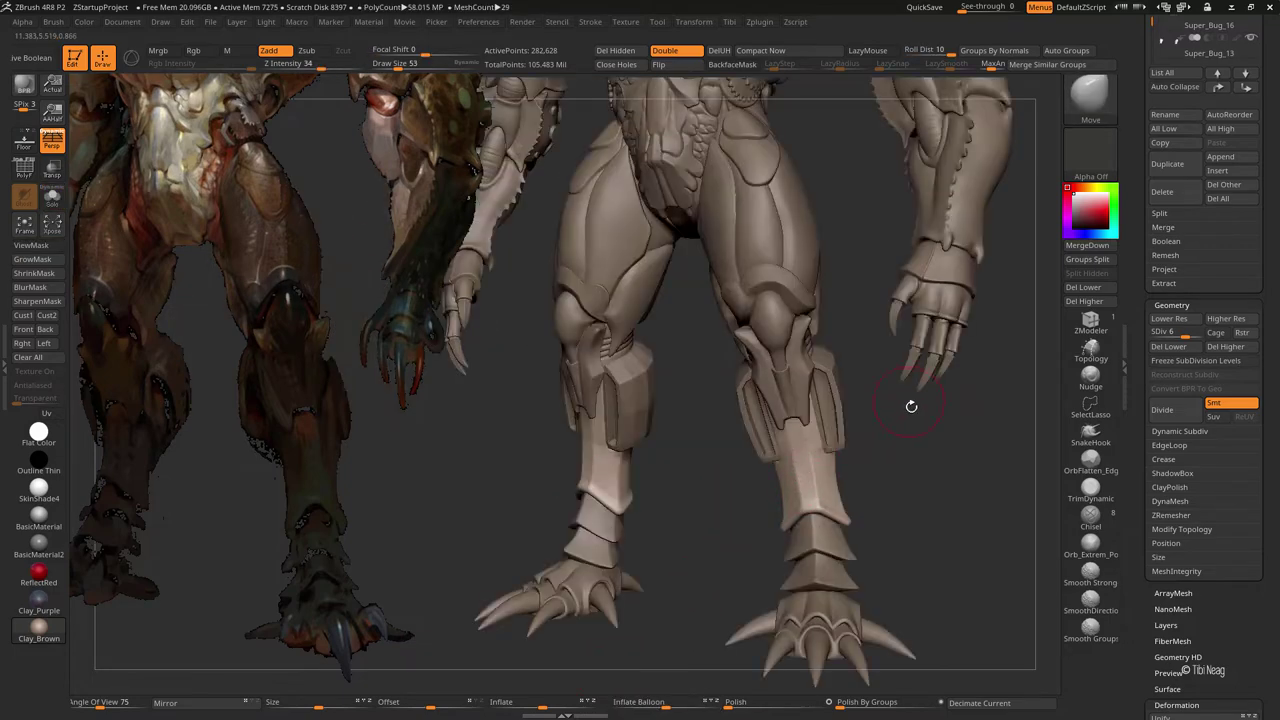
key(ctrl+shift+z)
key(ctrl+shift+z)
key(ctrl+shift+z)
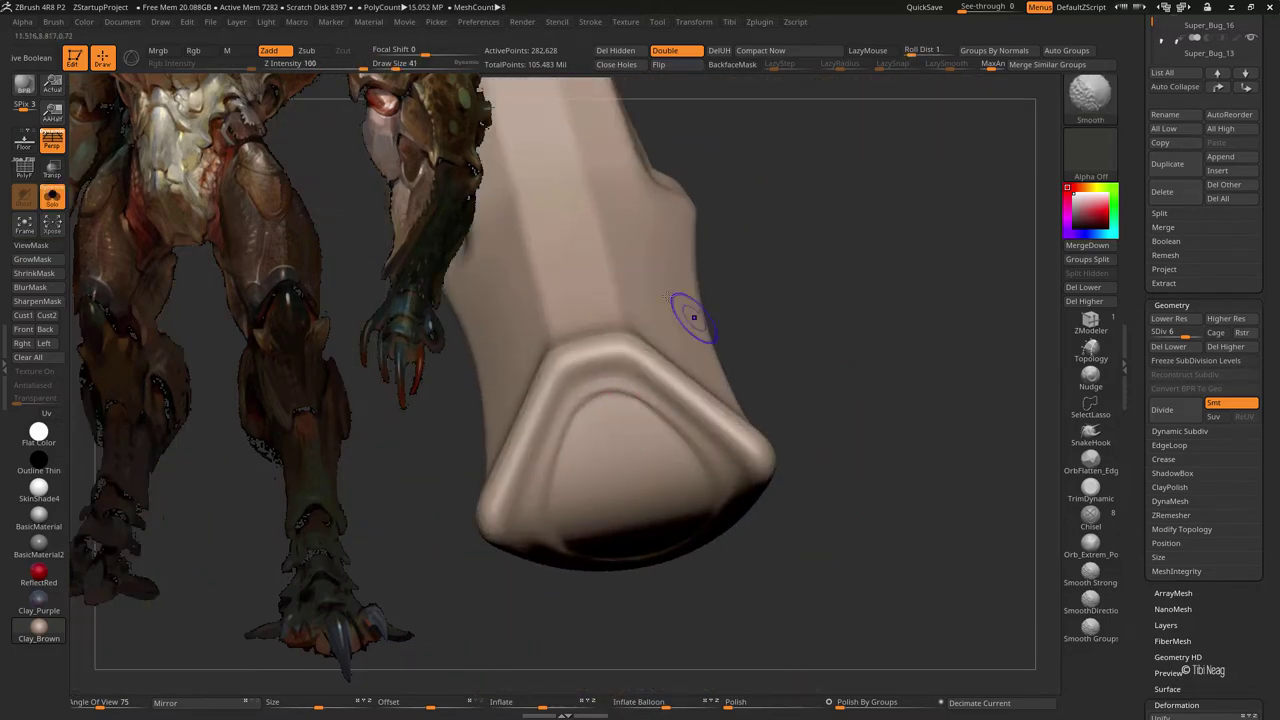
key(ctrl+z)
key(ctrl+z)
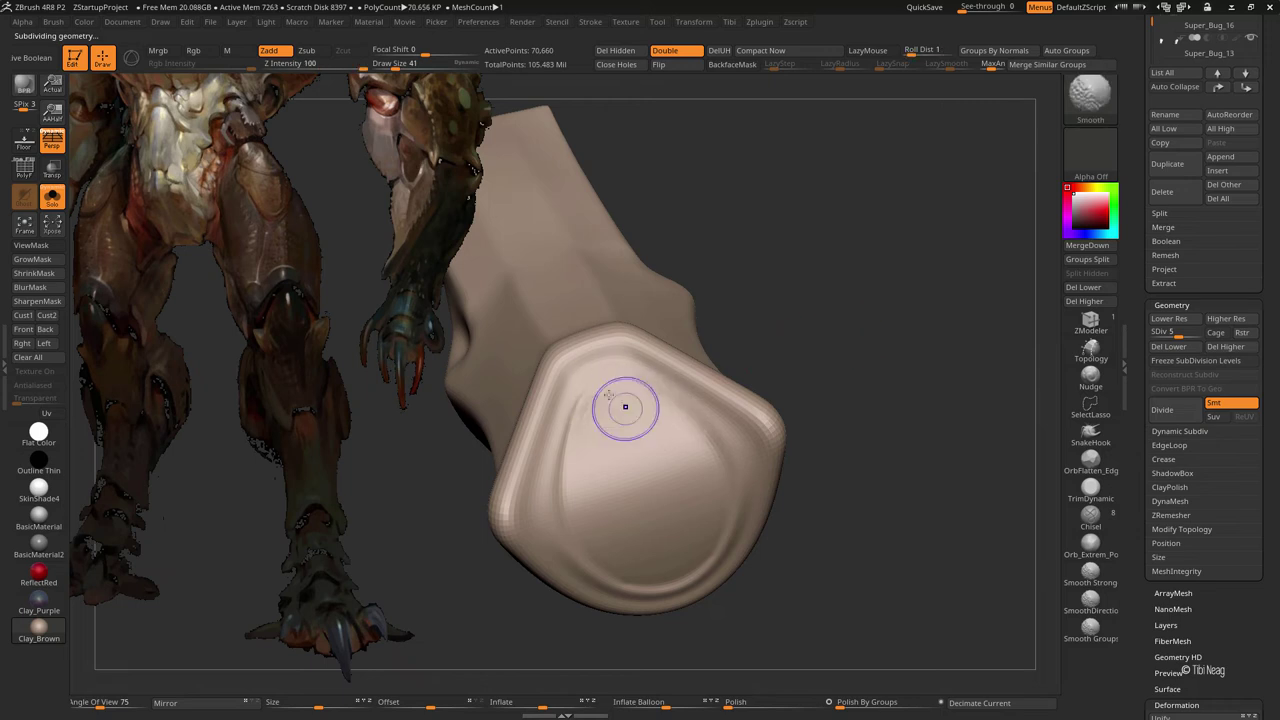
key(ctrl+z)
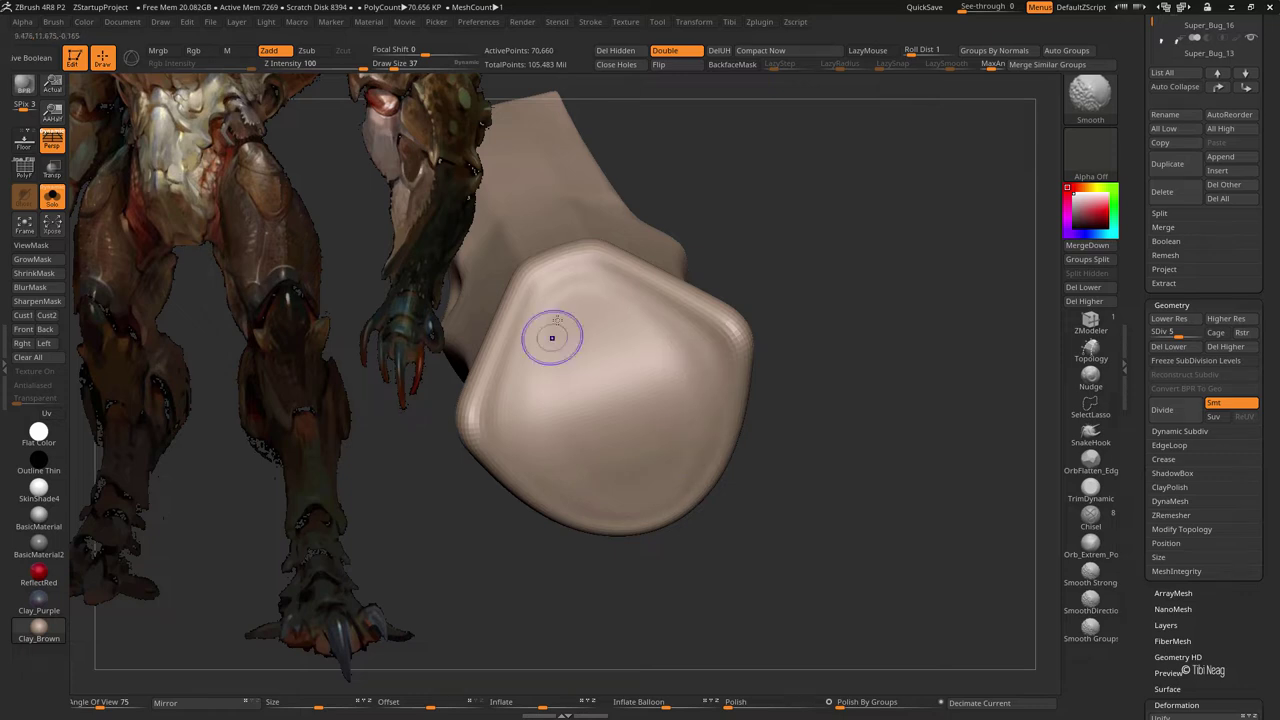
key(ctrl+z)
key(ctrl+z)
key(ctrl+z)
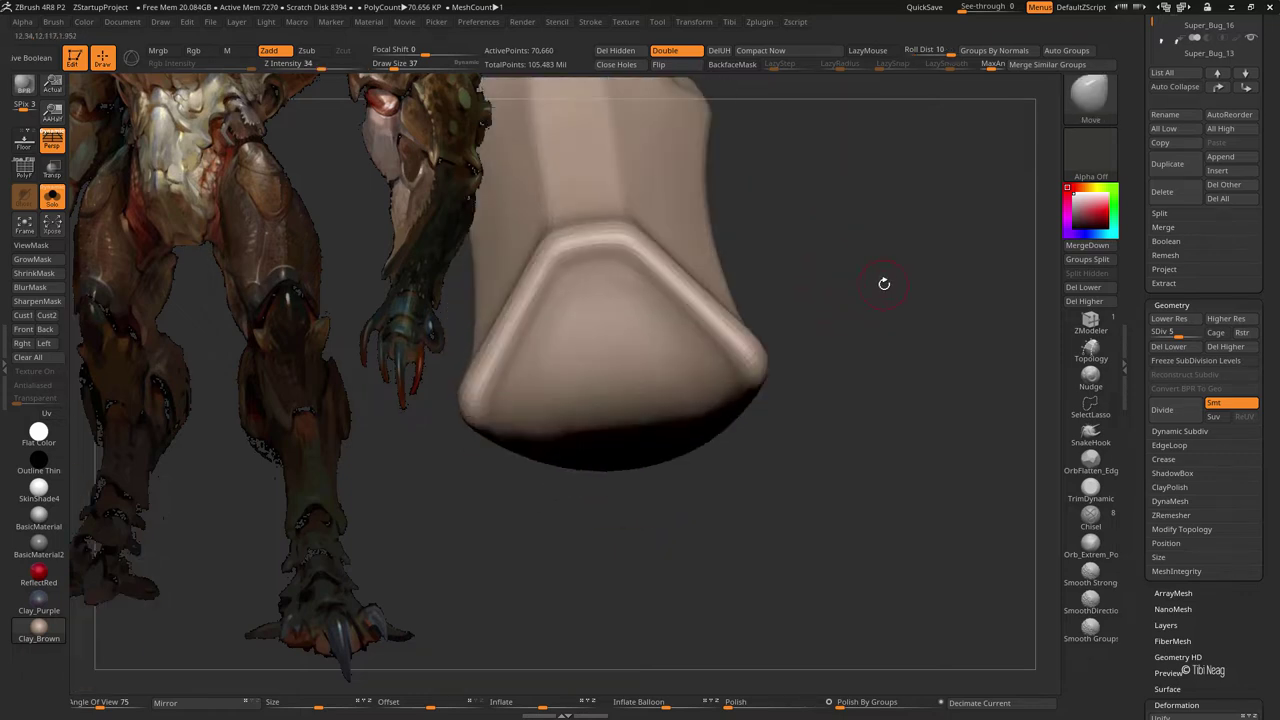
key(ctrl+z)
key(ctrl+z)
key(ctrl+z)
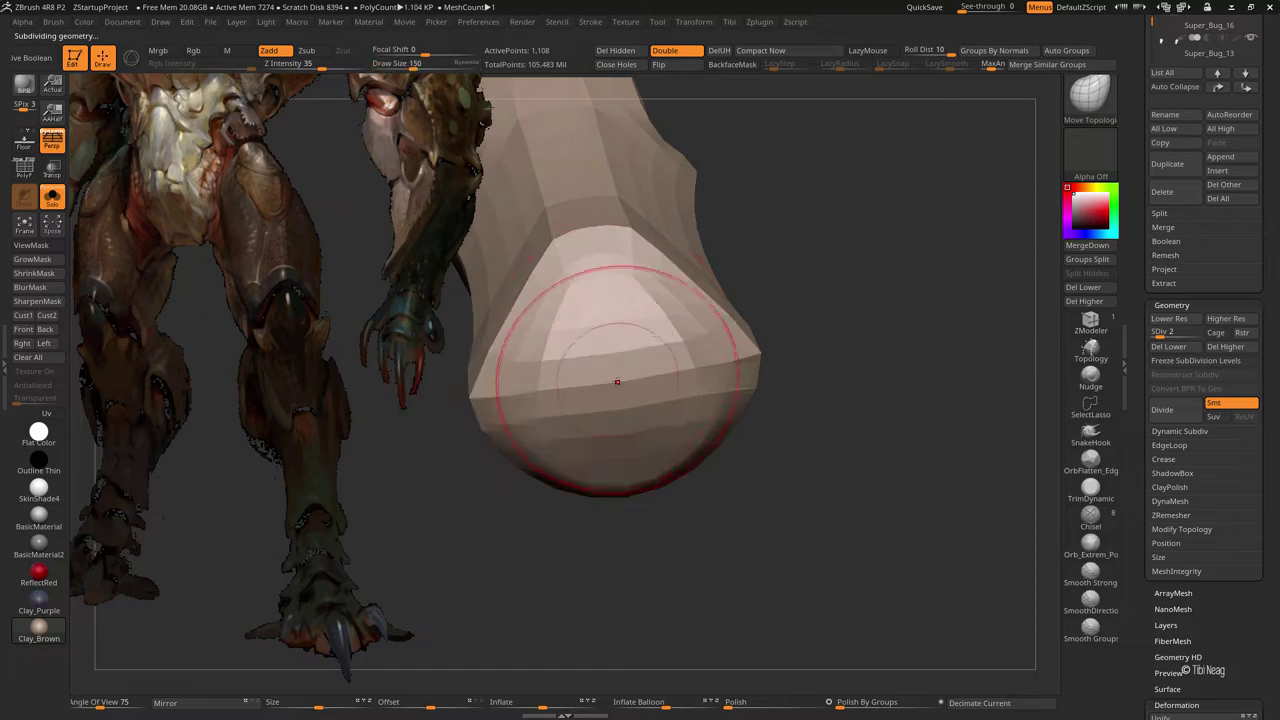
key(ctrl+z)
- Step through the earlier faceted bulge shapes and move on toward the finished clawed foot
key(ctrl+z)
key(ctrl+z)
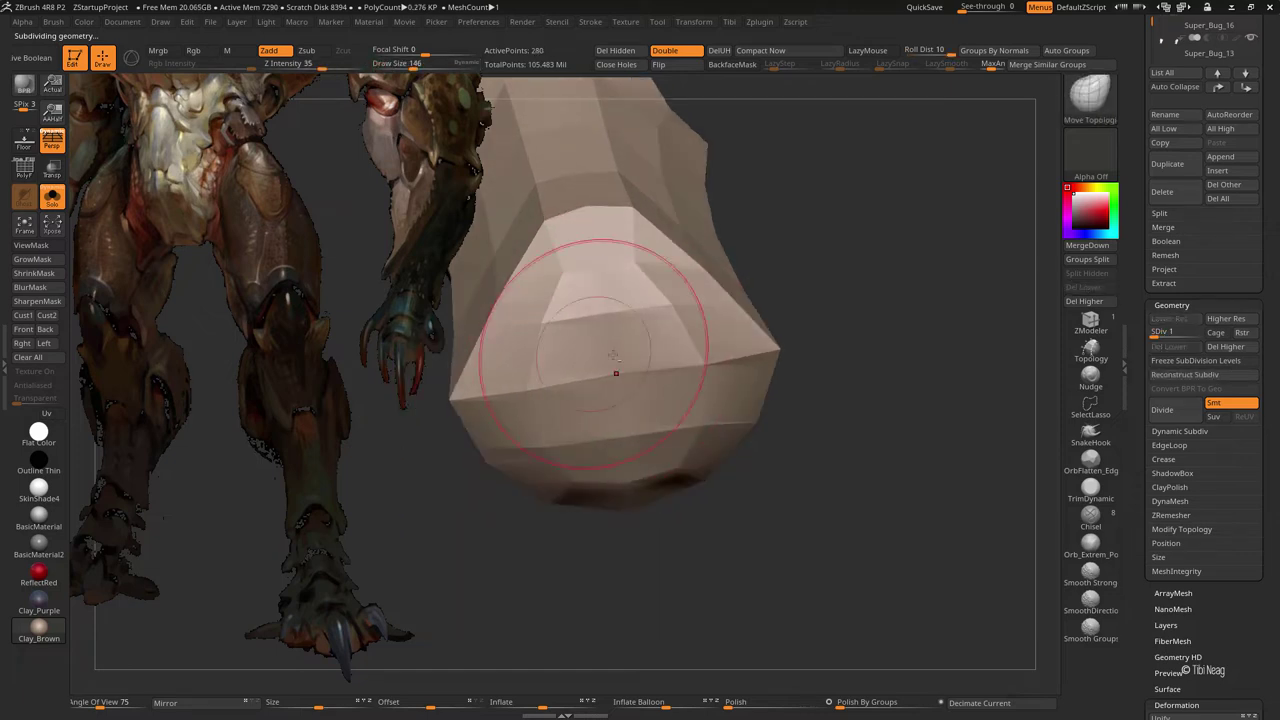
key(ctrl+z)
key(ctrl+z)
key(ctrl+z)
key(ctrl+z)
key(ctrl+z)
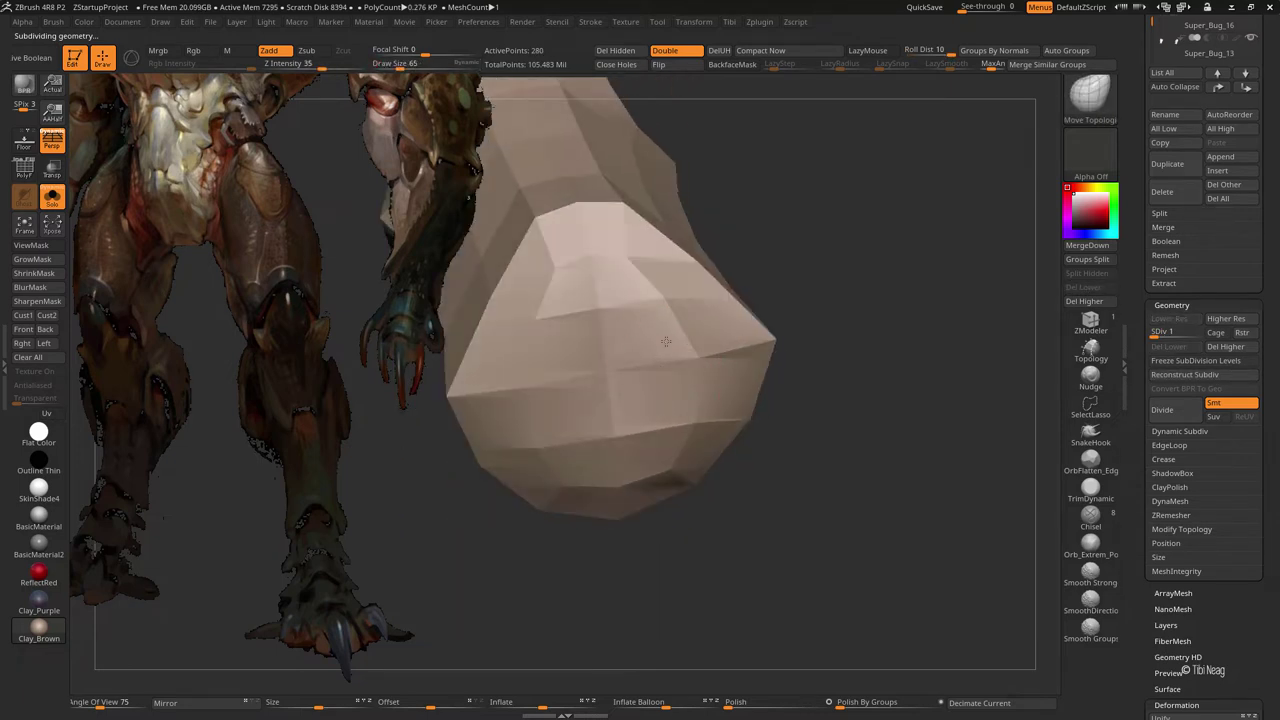
key(ctrl+z)
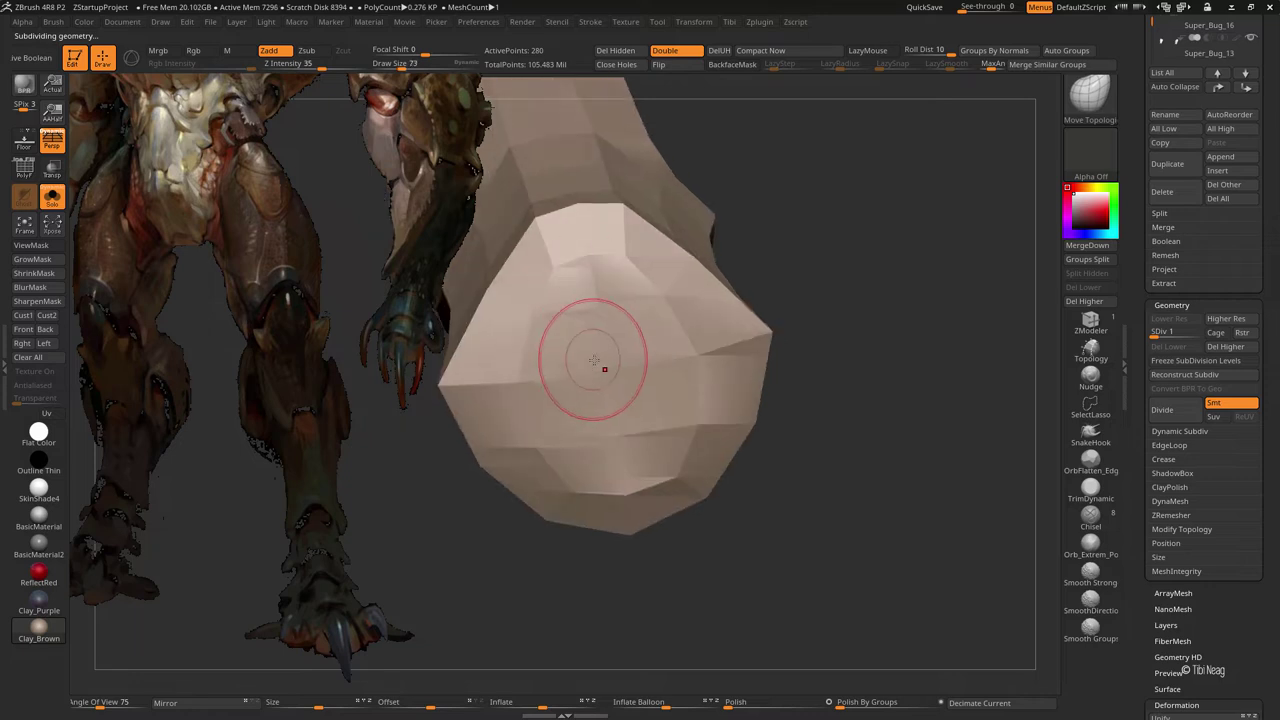
key(ctrl+z)
key(ctrl+z)
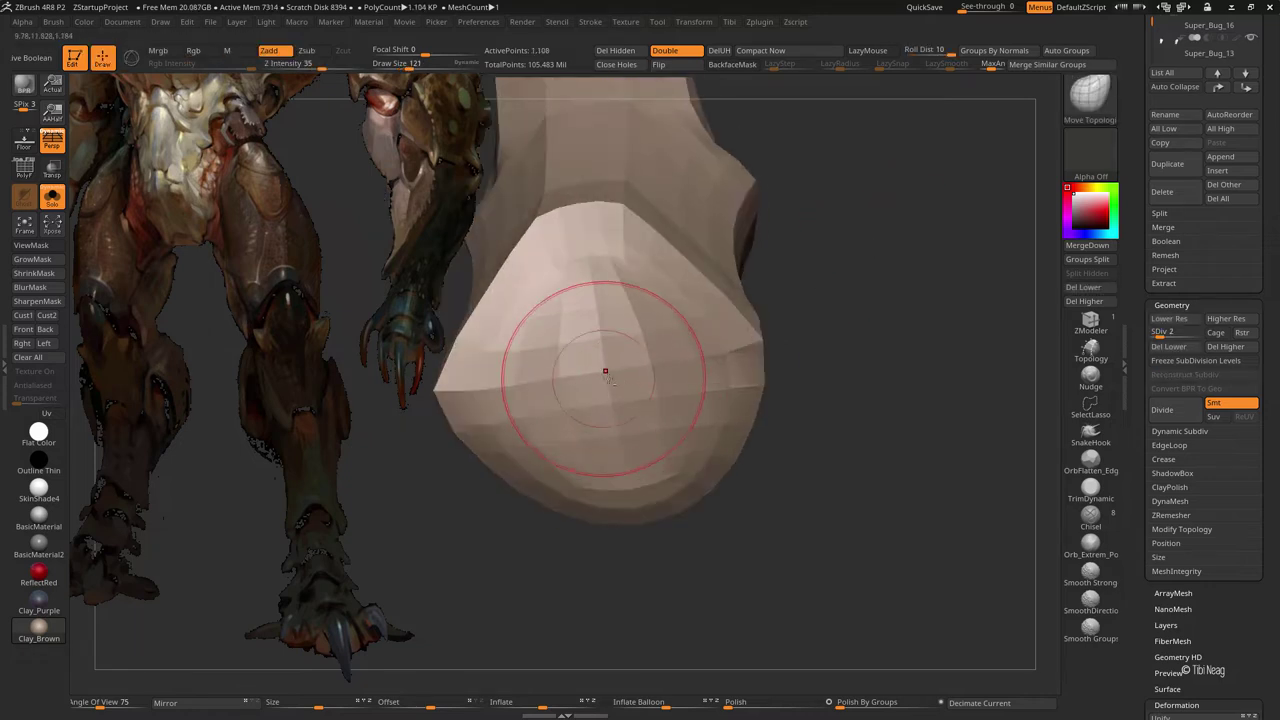
key(ctrl+z)
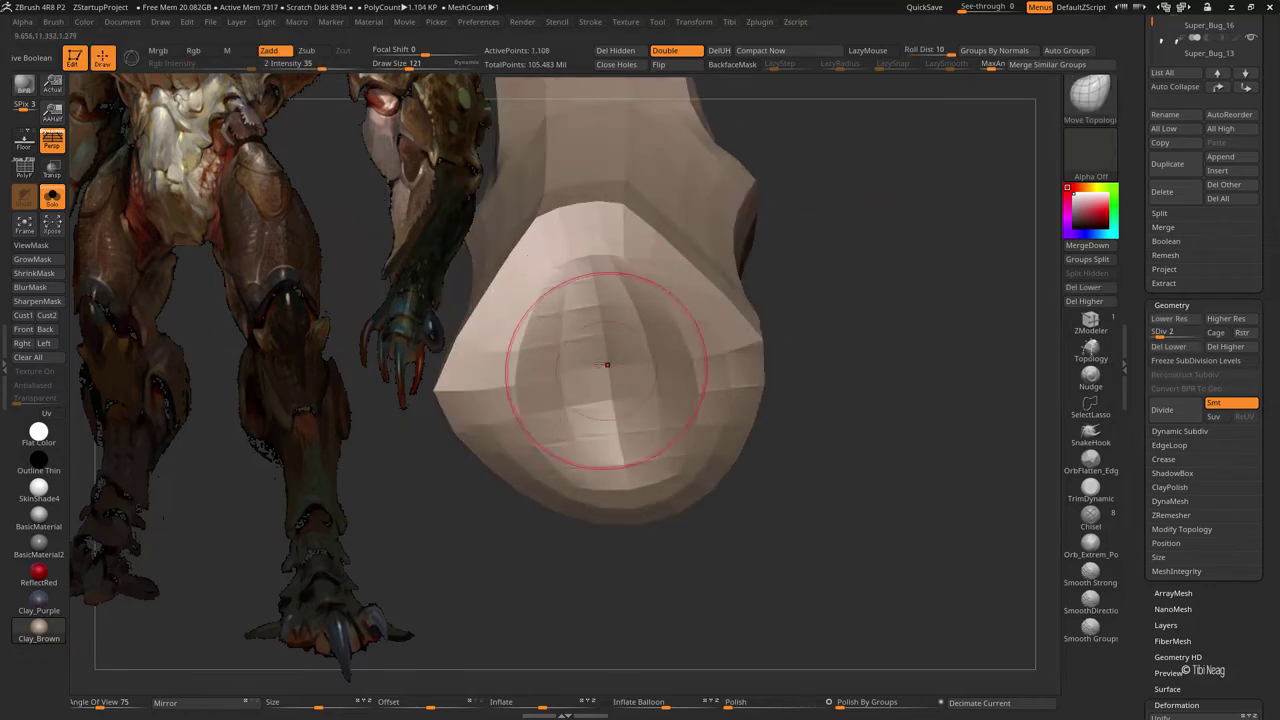
key(ctrl+z)
key(ctrl+z)
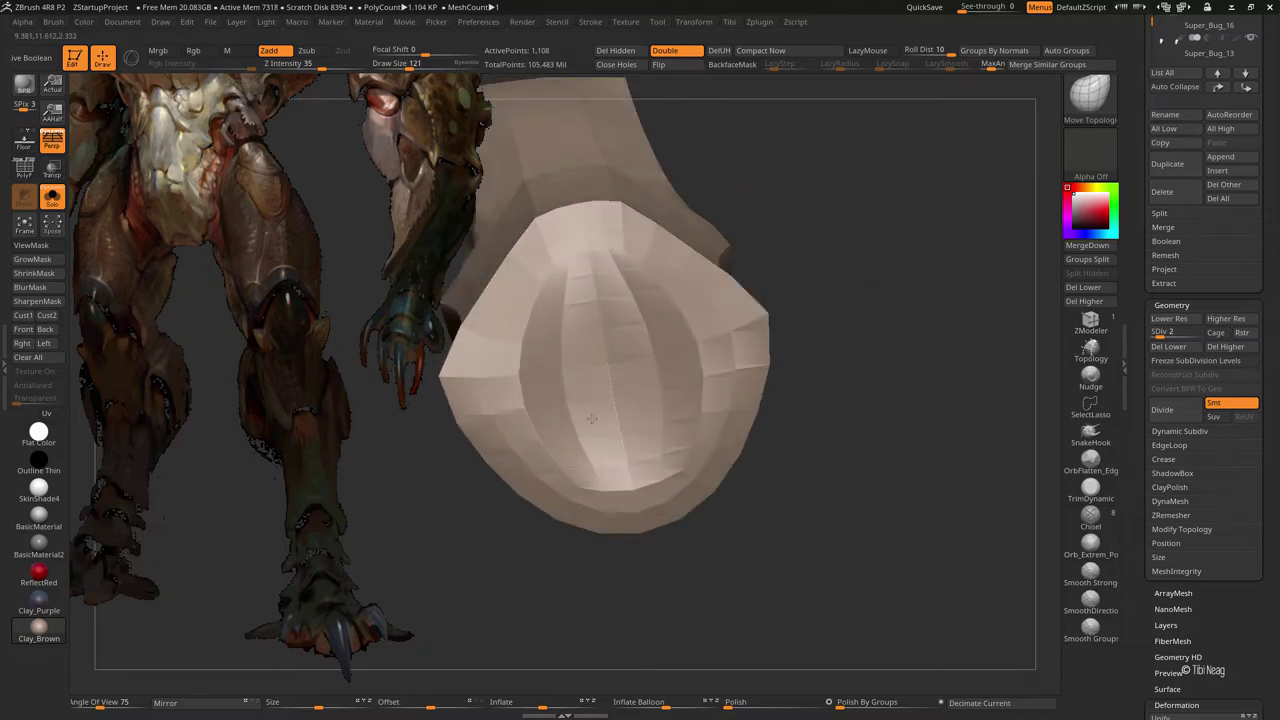
key(ctrl+z)
key(ctrl+z)
key(ctrl+z)
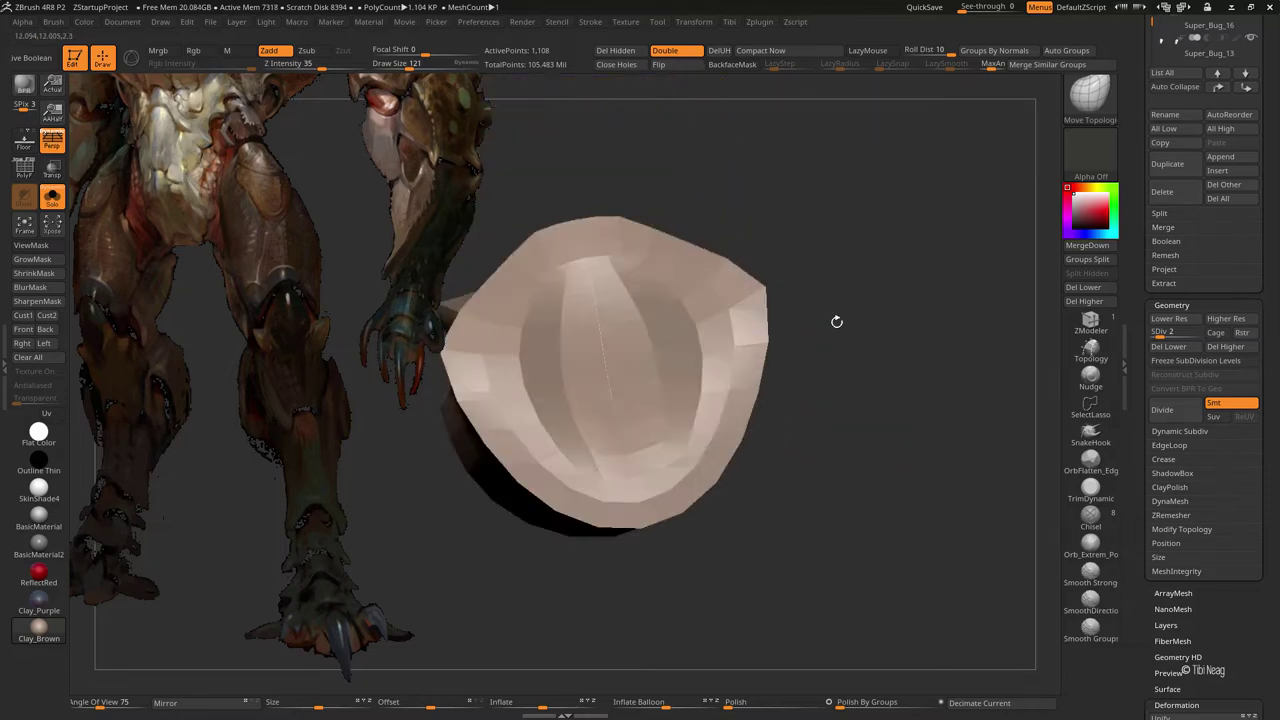
key(ctrl+z)
key(ctrl+z)
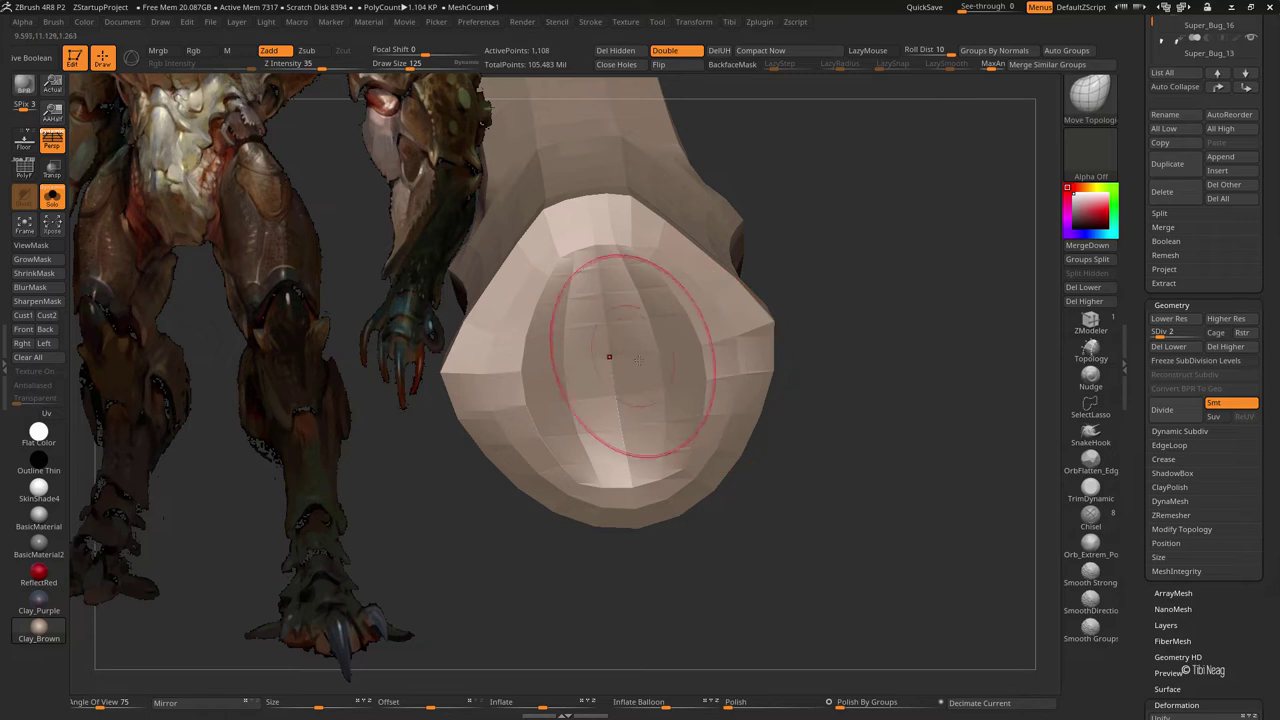
key(ctrl+z)
key(ctrl+z)
key(ctrl+z)
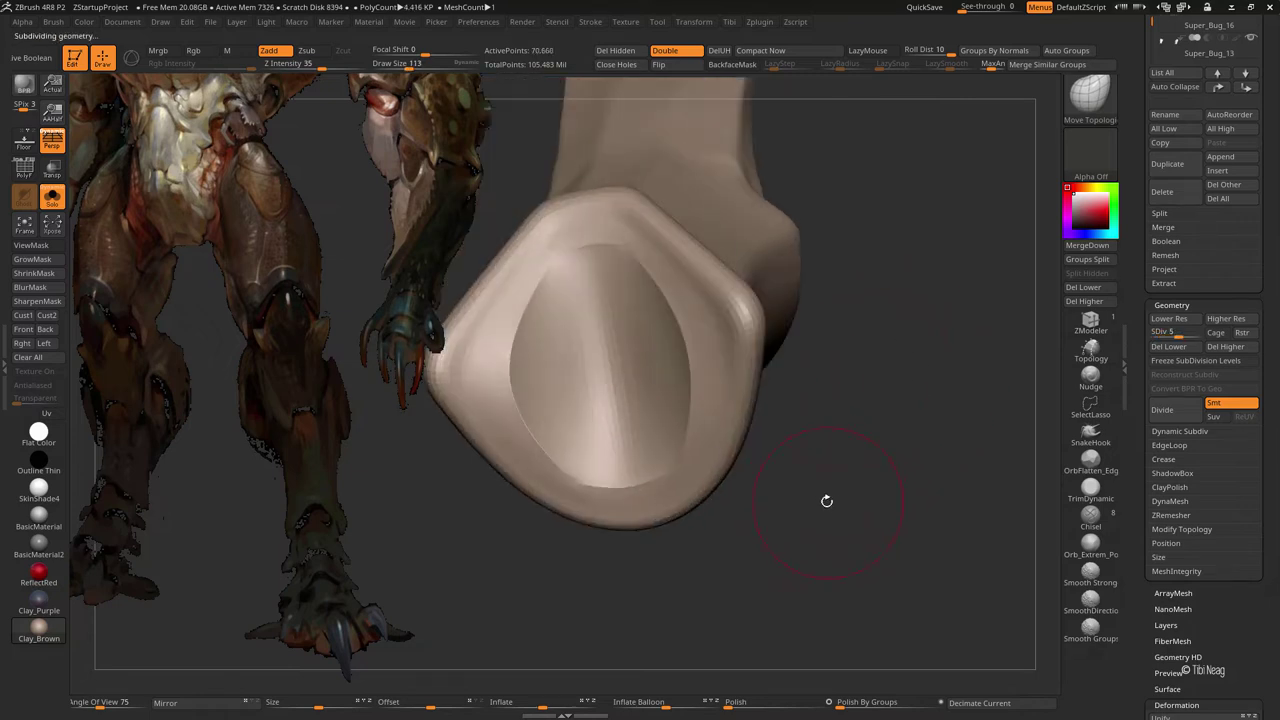
key(space)
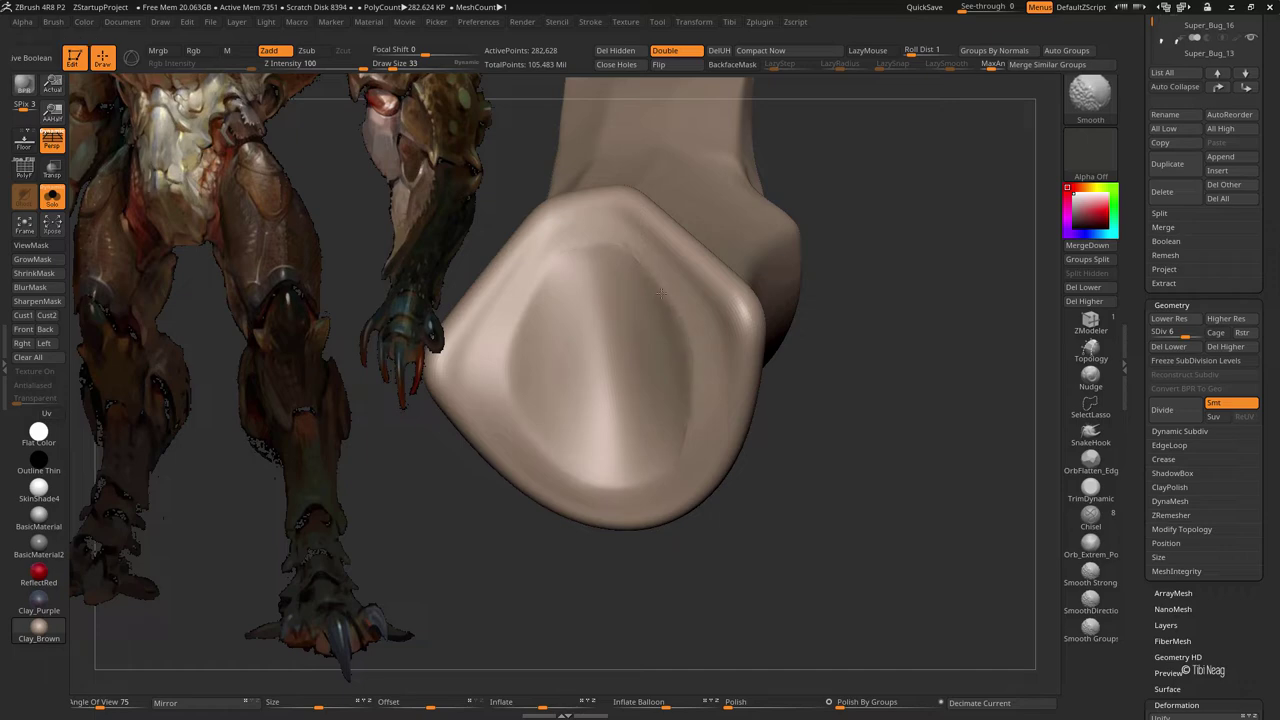
key(ctrl+z)
key(ctrl+z)
key(ctrl+z)
key(ctrl+z)
key(ctrl+z)
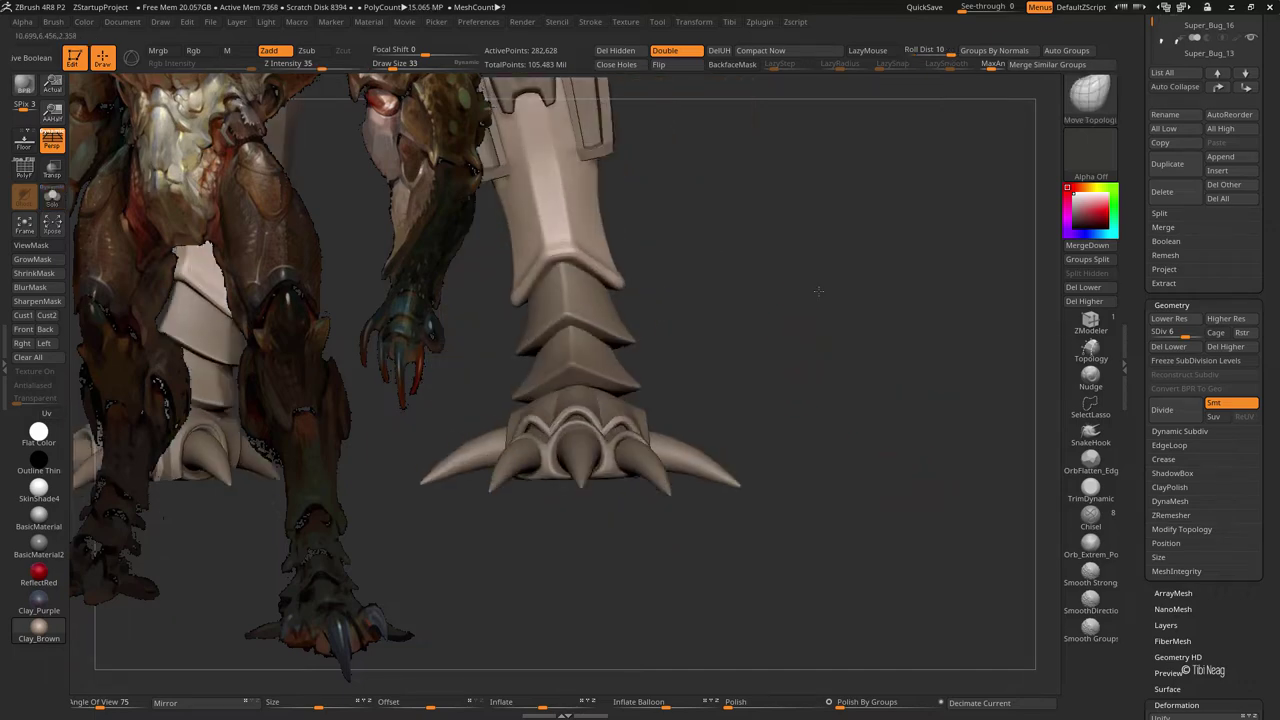
key(ctrl+z)
- Drop the two-tier leg plate to SDiv 1 and review its polygroups with PolyF
key(ctrl+z)
key(ctrl+z)
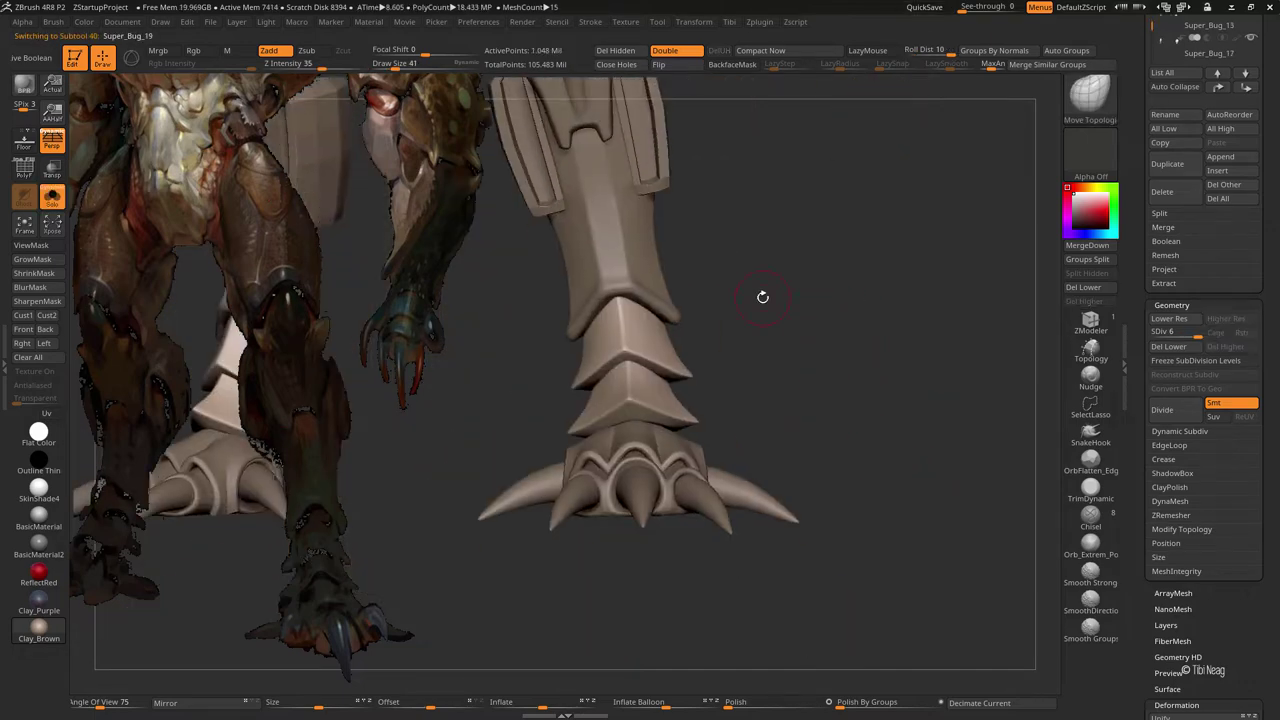
key(ctrl+z)
key(ctrl+z)
key(shift+d)
key(shift+d)
key(shift+d)
key(shift+f)
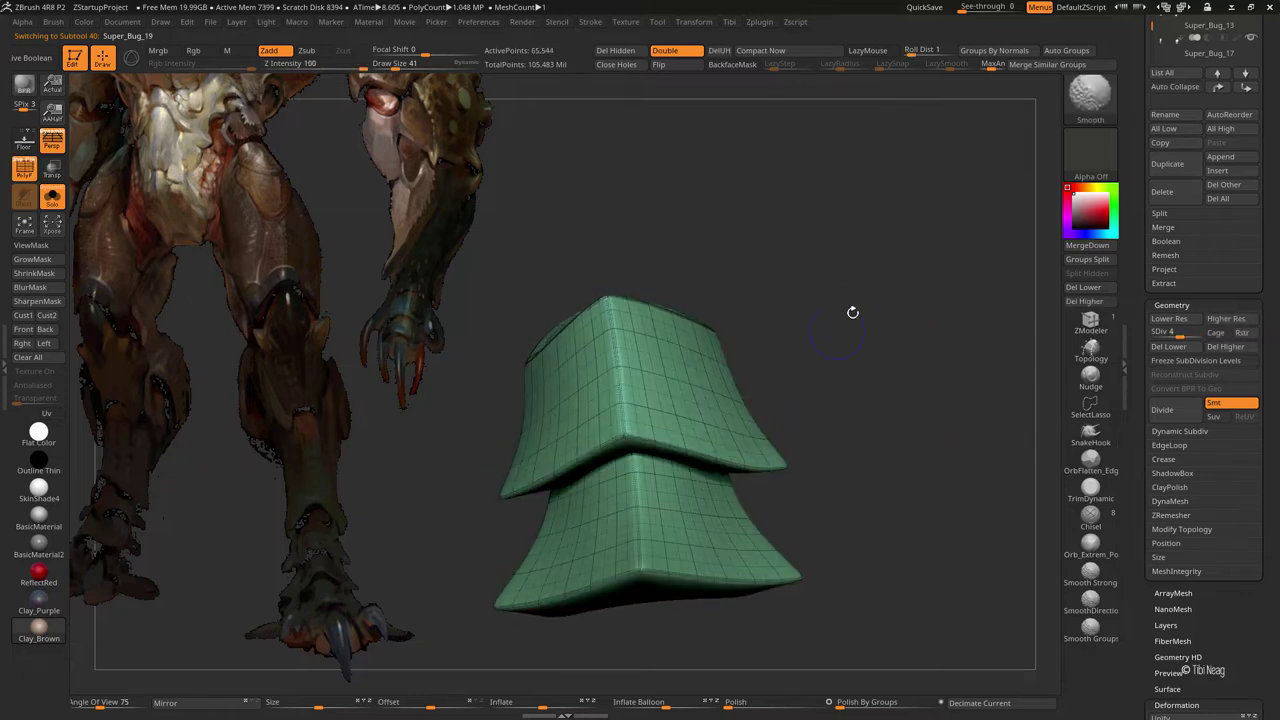
click(1066, 50)
drag(791, 257, 600, 330)
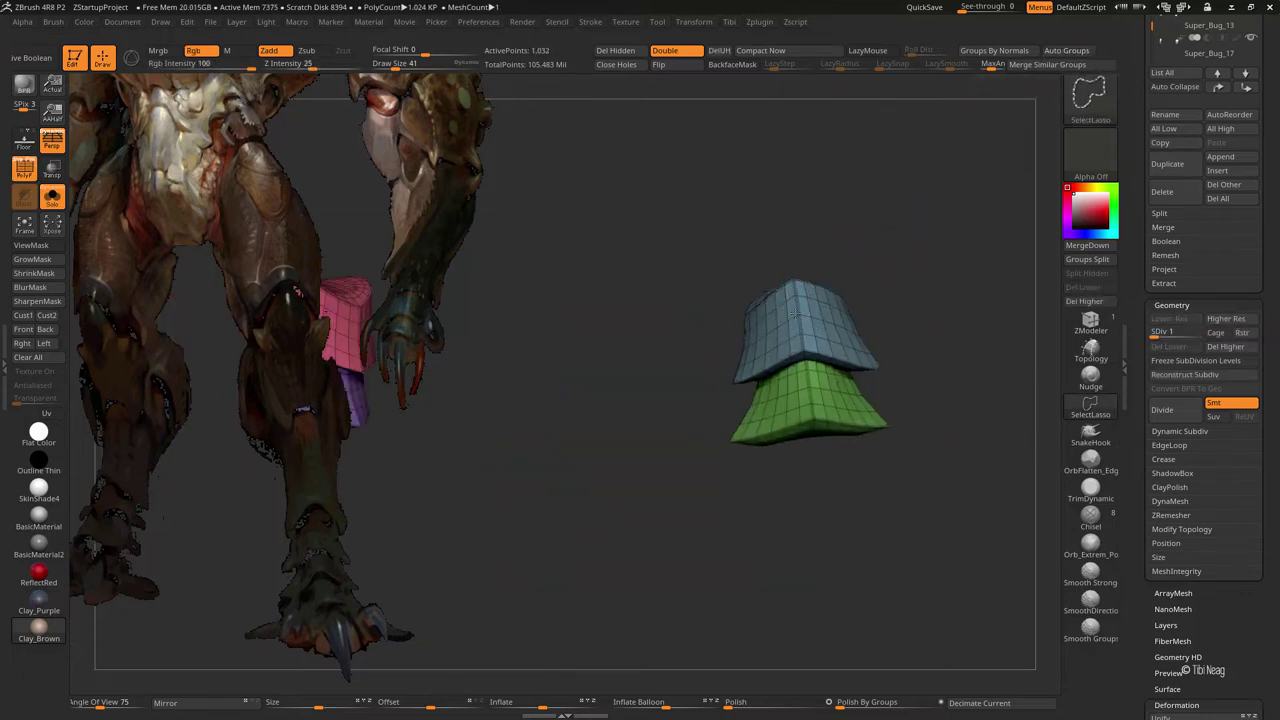
alt+click(575, 320)
ctrl+shift+click(575, 320)
ctrl+shift+click(694, 277)
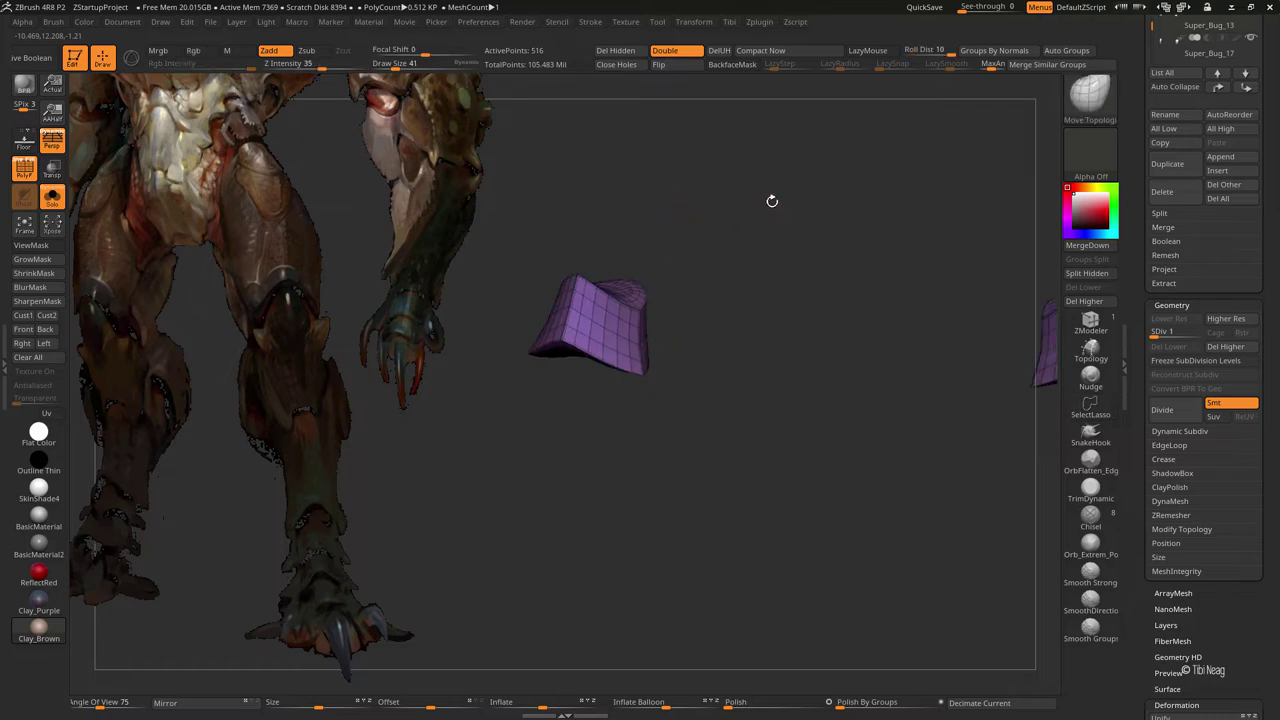
- Separate the two plates into their own subtools with Groups Split
key(ctrl+d)
key(ctrl+d)
key(ctrl+d)
click(1159, 213)
click(1228, 226)
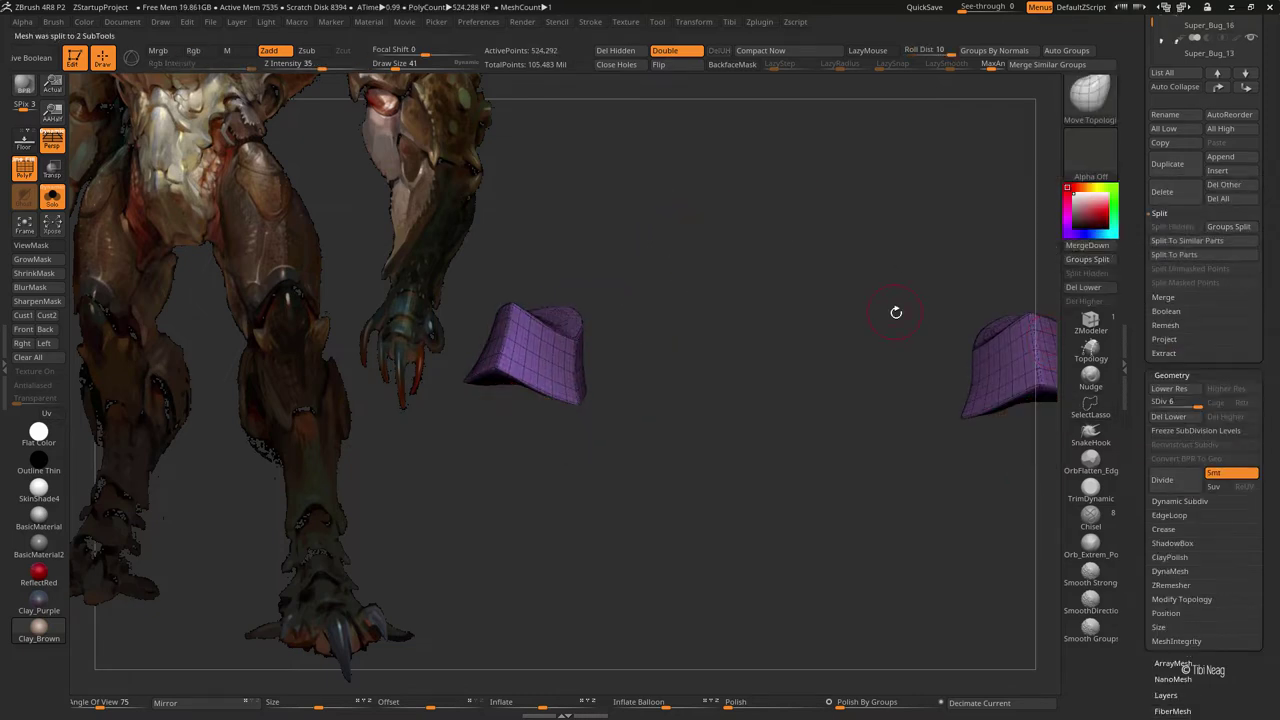
mouse_move(842, 202)
mouse_down()
mouse_move(794, 194)
mouse_move(811, 171)
mouse_up()
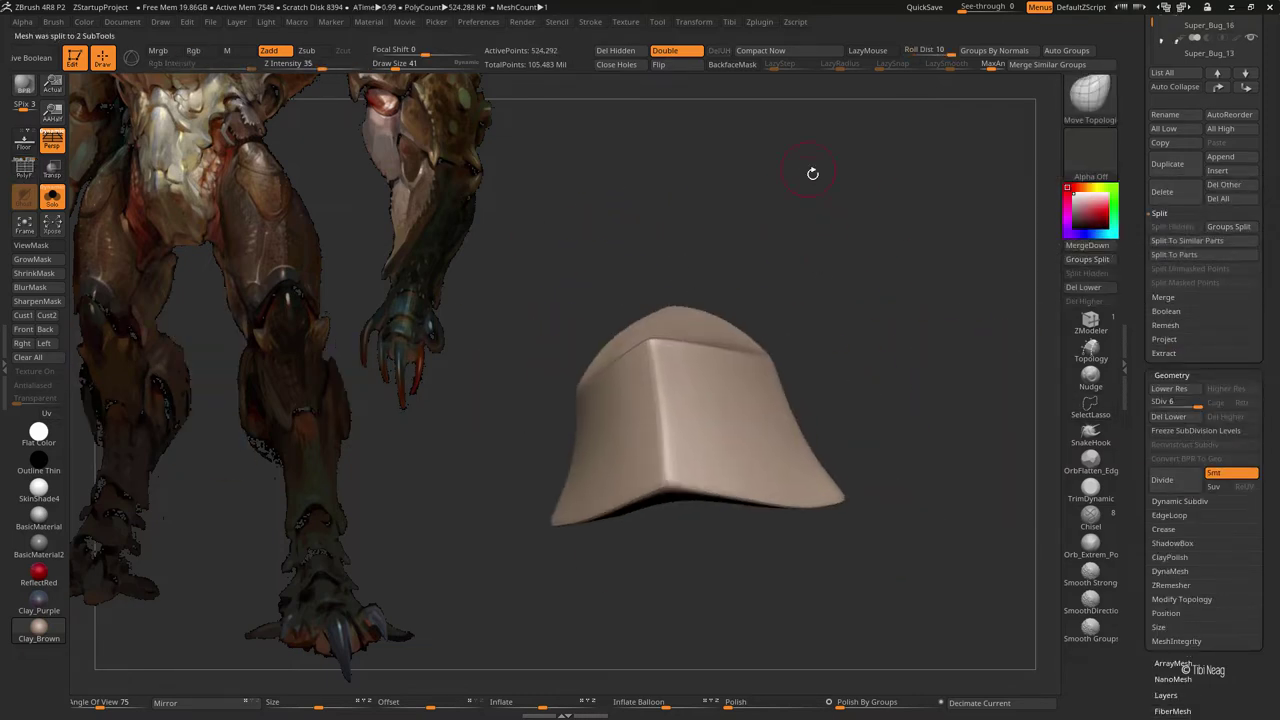
key(ctrl+d)
key(shift+d)
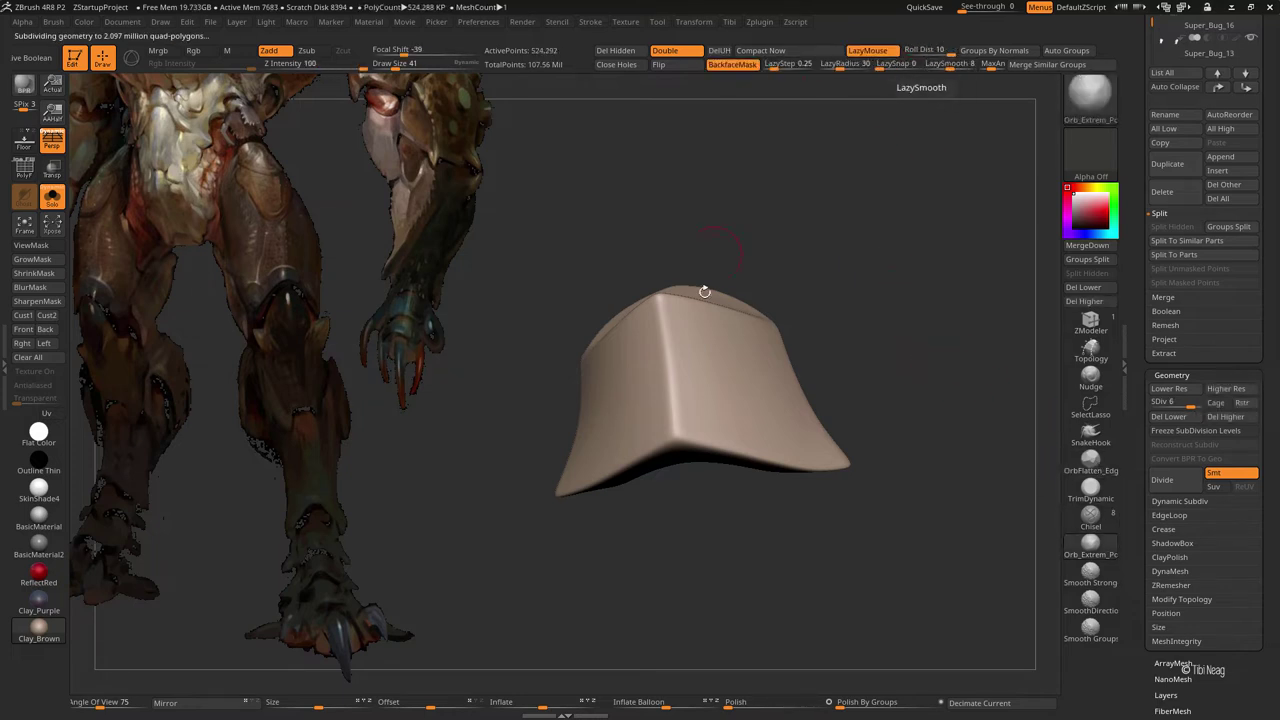
- Lower the flared shell's SDiv, switch to Move Topological, and check its fit among the leg pieces
key(shift+d)
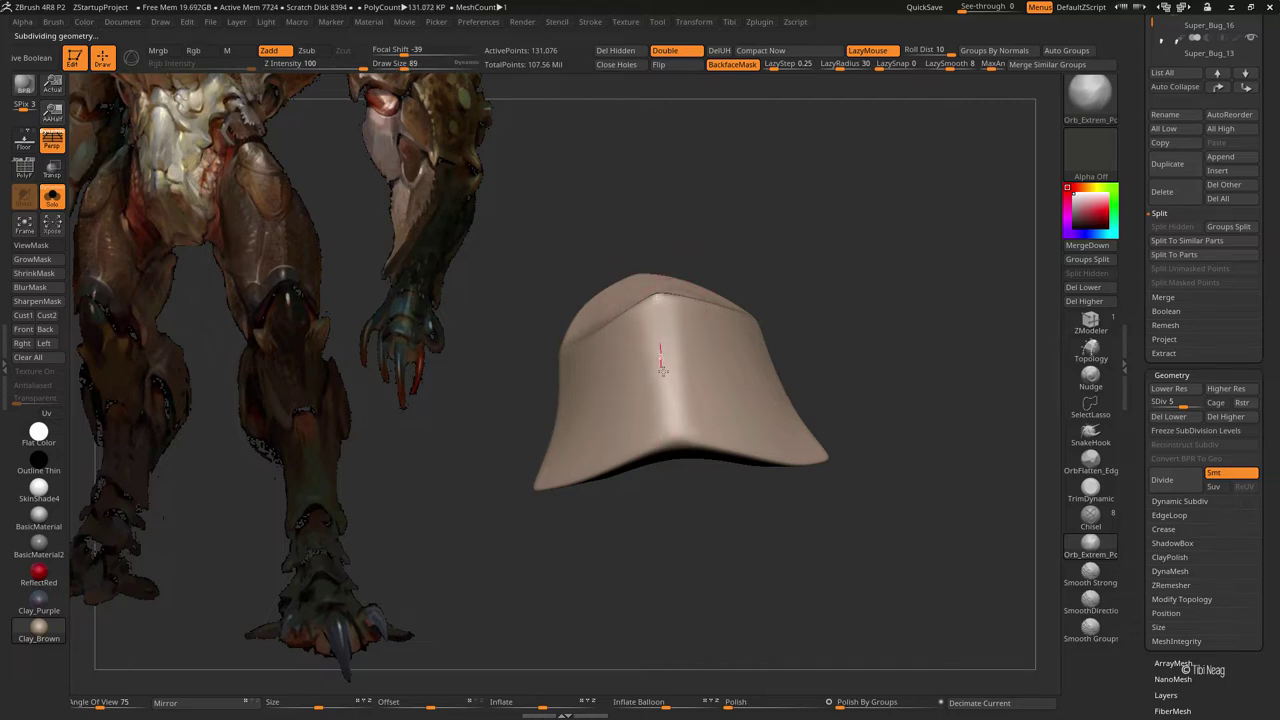
key(shift+d)
key(shift+d)
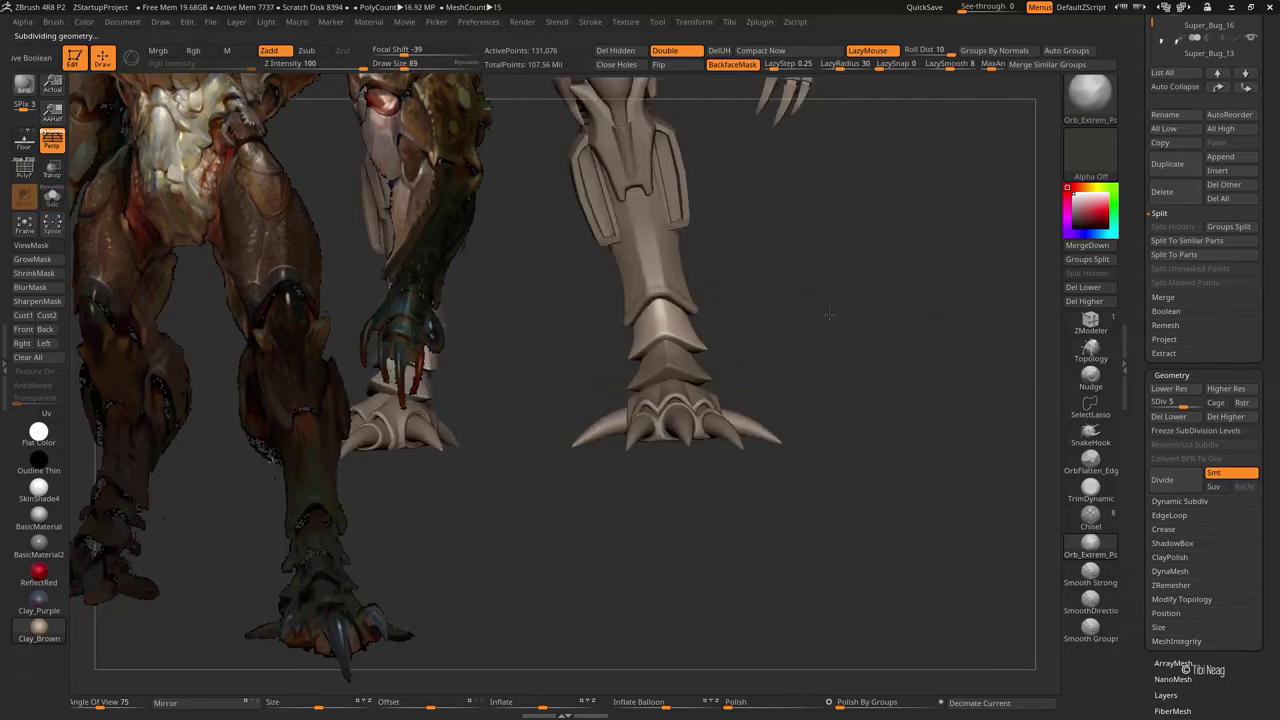
key(b)
key(m)
key(t)
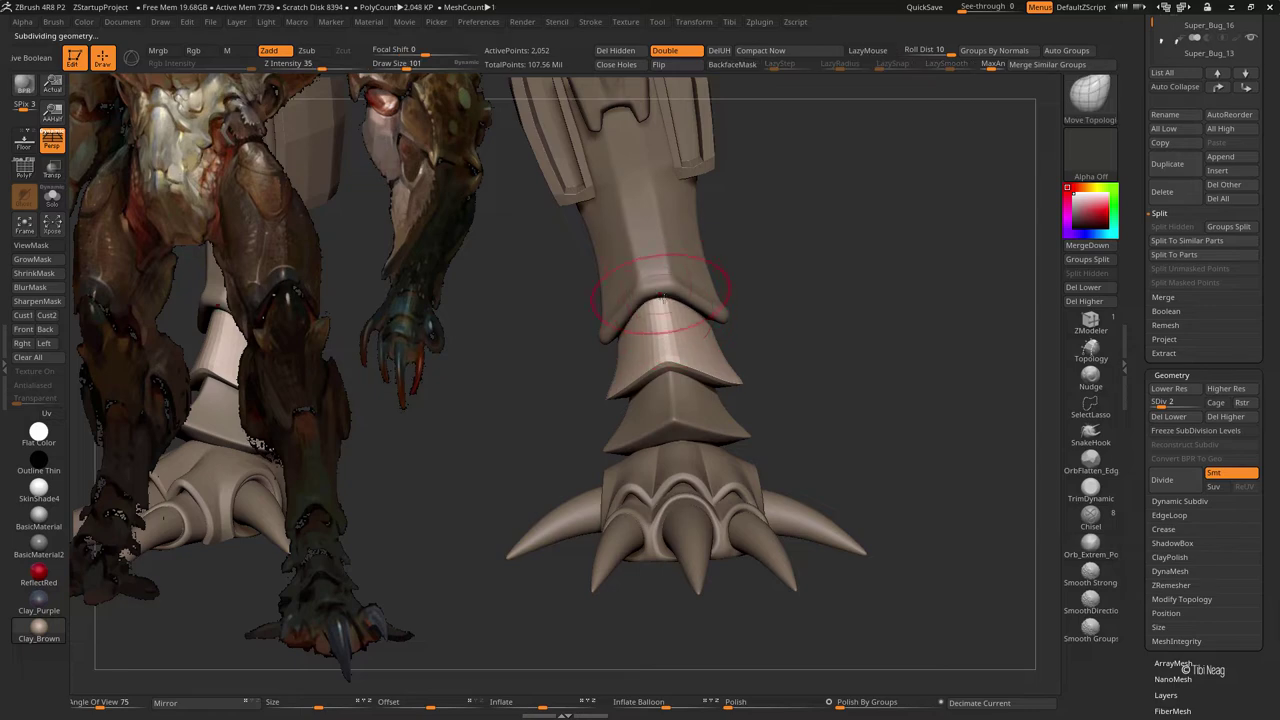
mouse_move(586, 300)
right_down()
mouse_move(565, 318)
mouse_move(857, 374)
right_up()
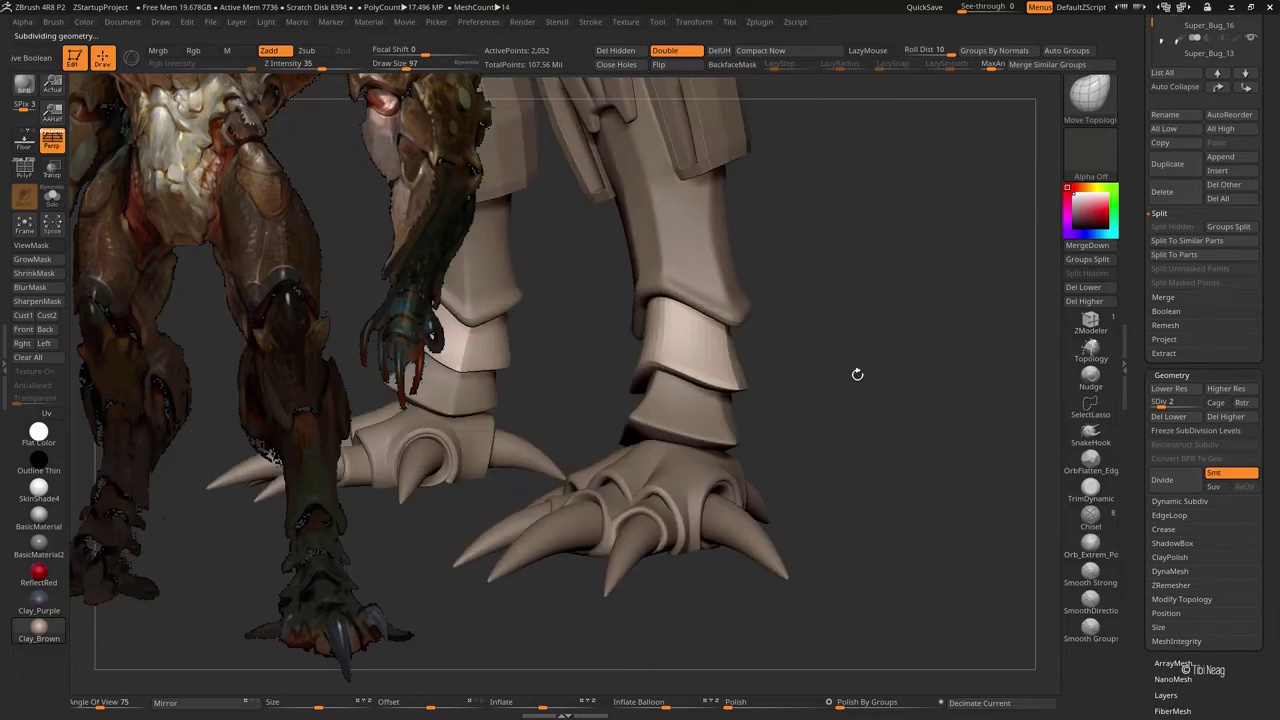
key(d)
key(d)
key(d)
key(shift+ctrl+s)
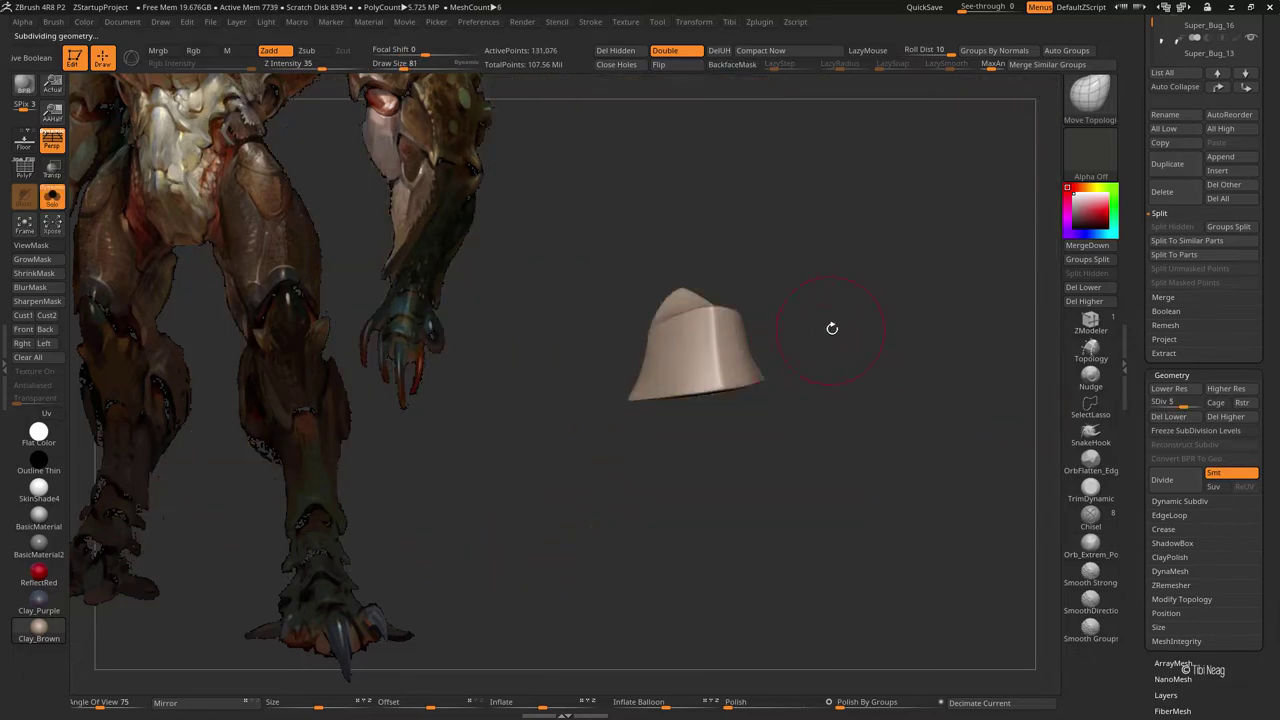
key(shift+ctrl+s)
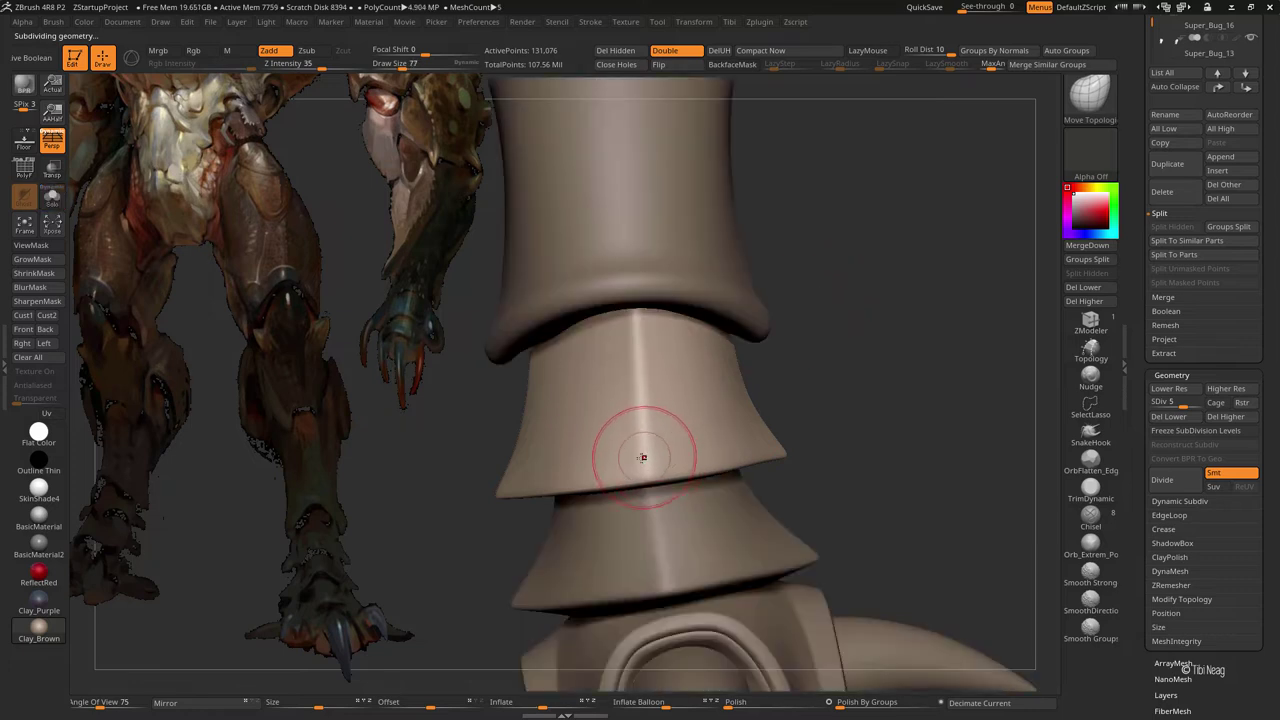
click(1100, 545)
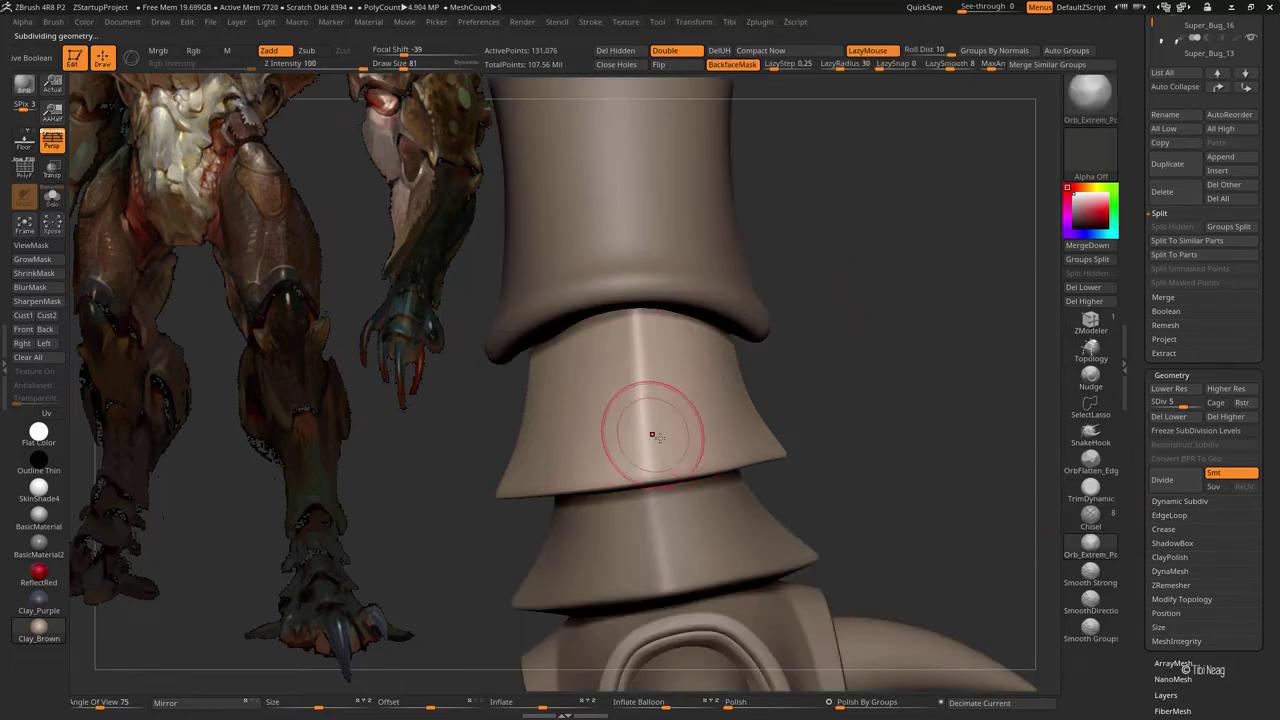
- Solo the cone segment above the foot and review it at several subdivision levels
key(shift+ctrl+s)
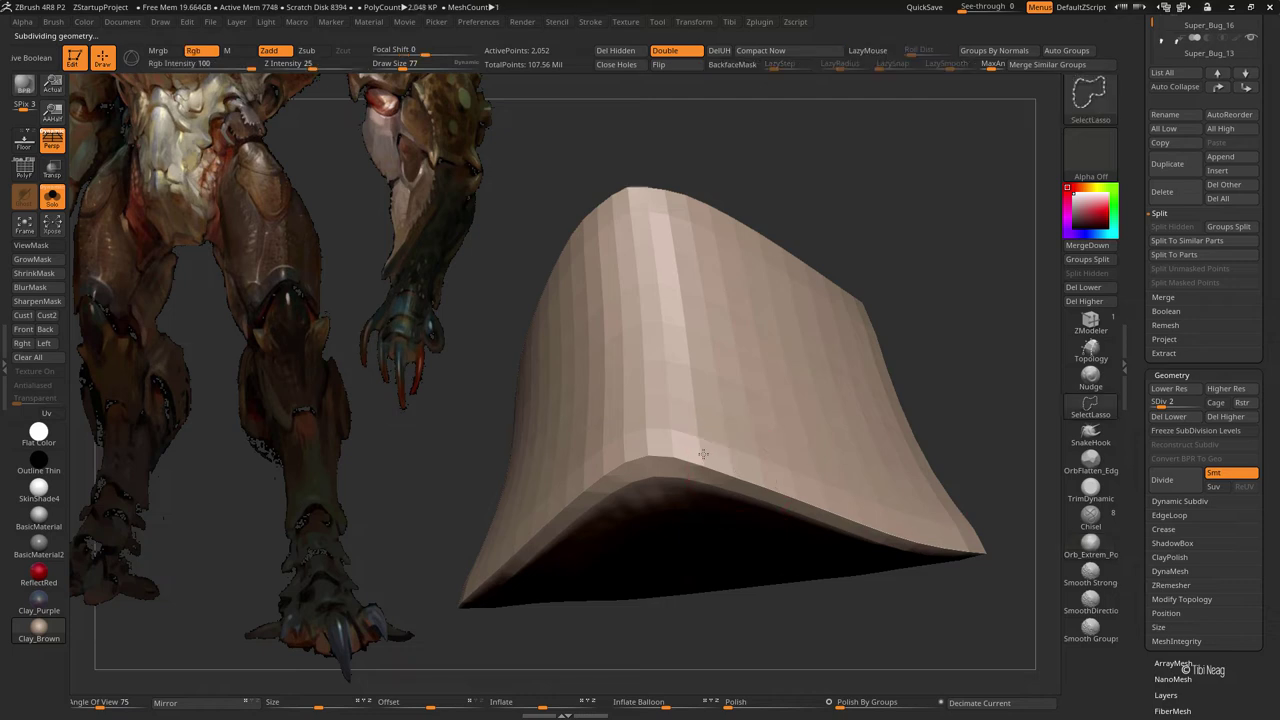
key(ctrl+d)
key(ctrl+d)
key(ctrl+d)
key(w)
key(q)
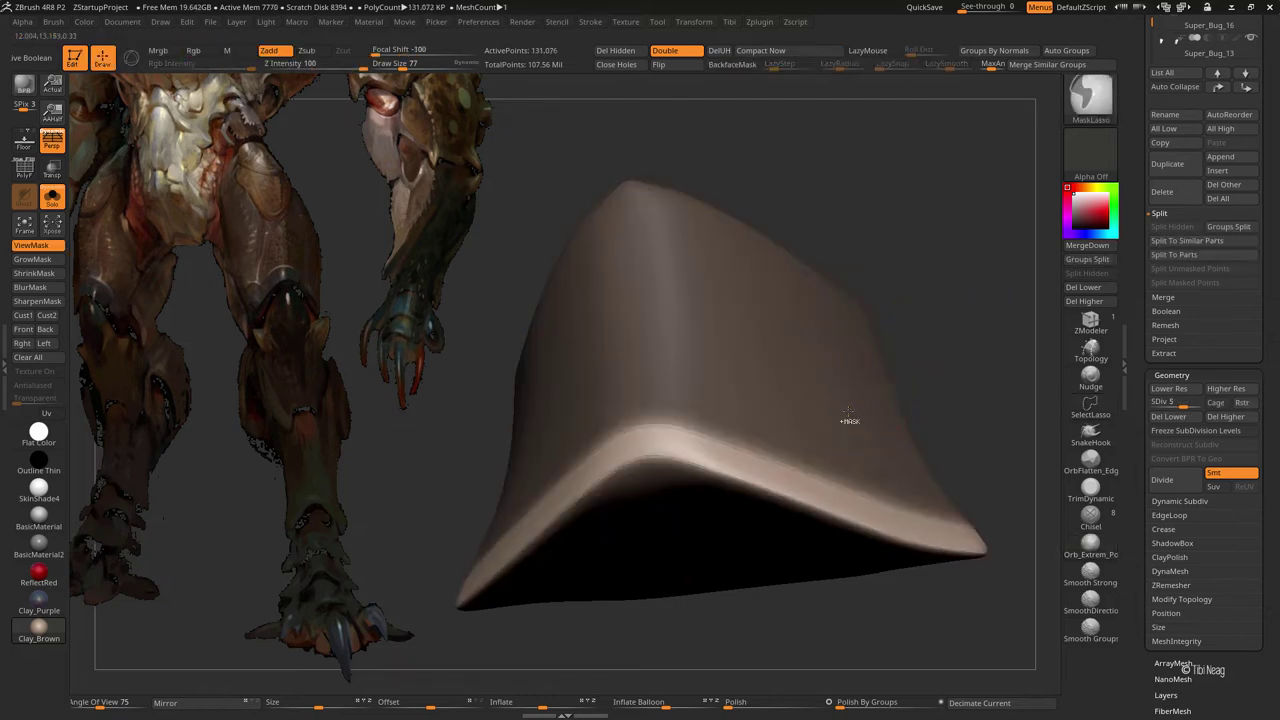
drag(800, 600, 762, 644)
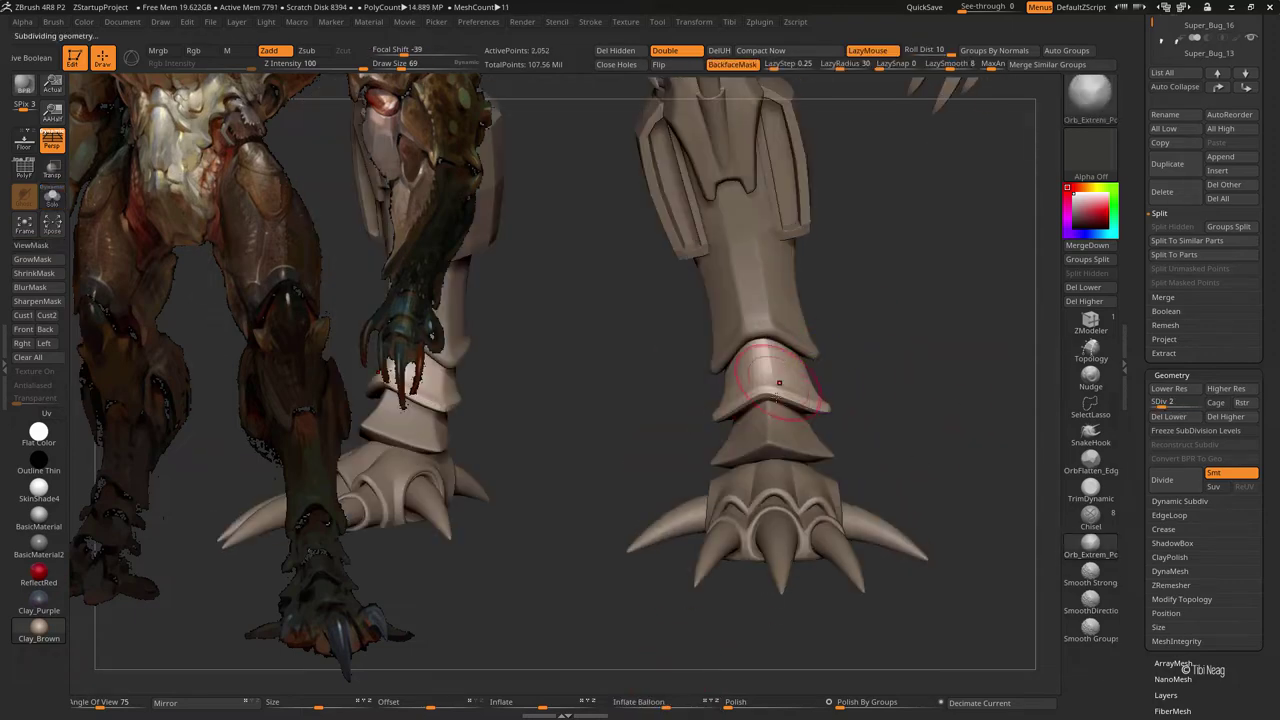
key(b)
key(m)
key(t)
key(shift+d)
key(shift+d)
key(shift+d)
ctrl+right_drag(837, 347, 777, 463)
key(shift+d)
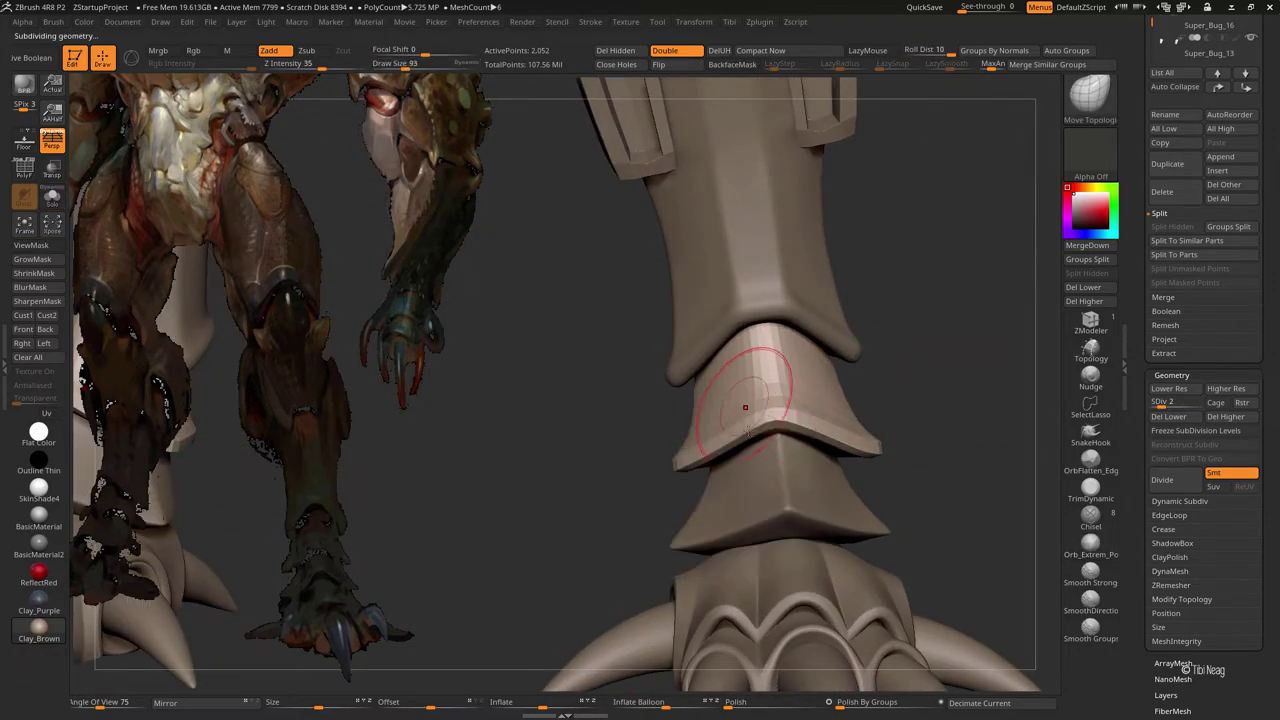
key(d)
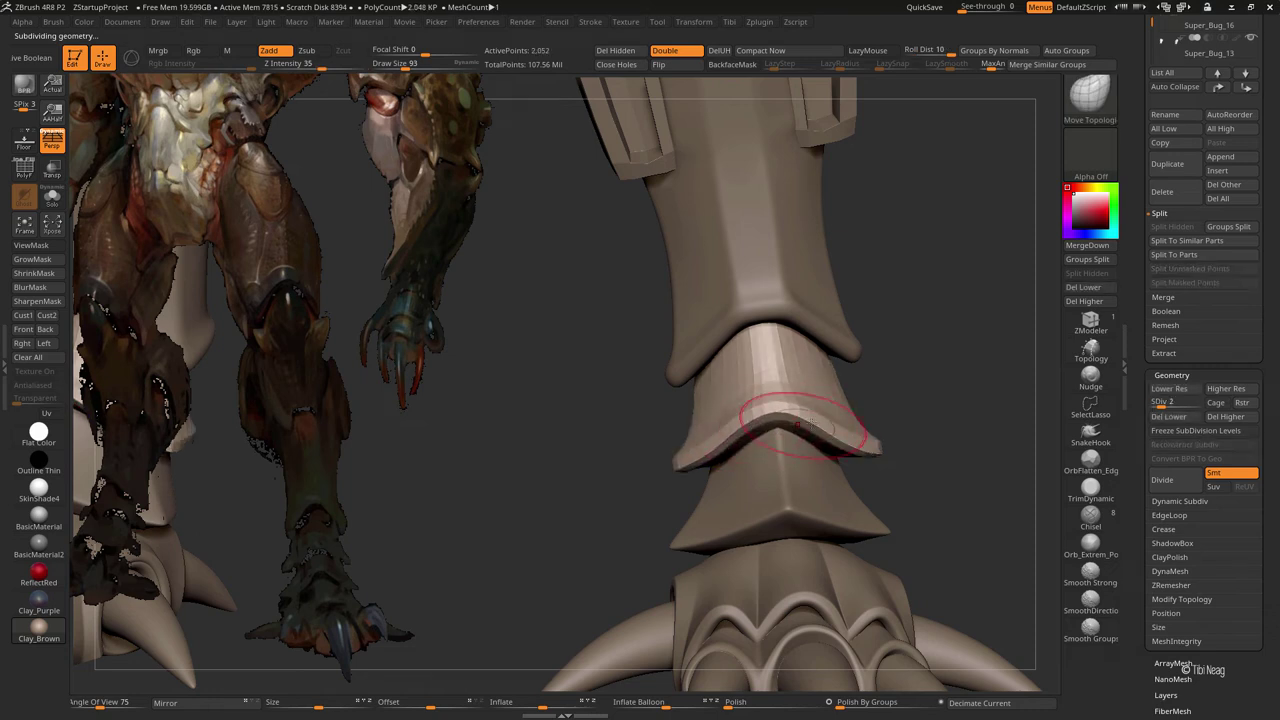
- Hide all but the shell's inner ring and make that ring its own polygroup
key(alt+shift+s)
drag(963, 343, 856, 357)
key(w)
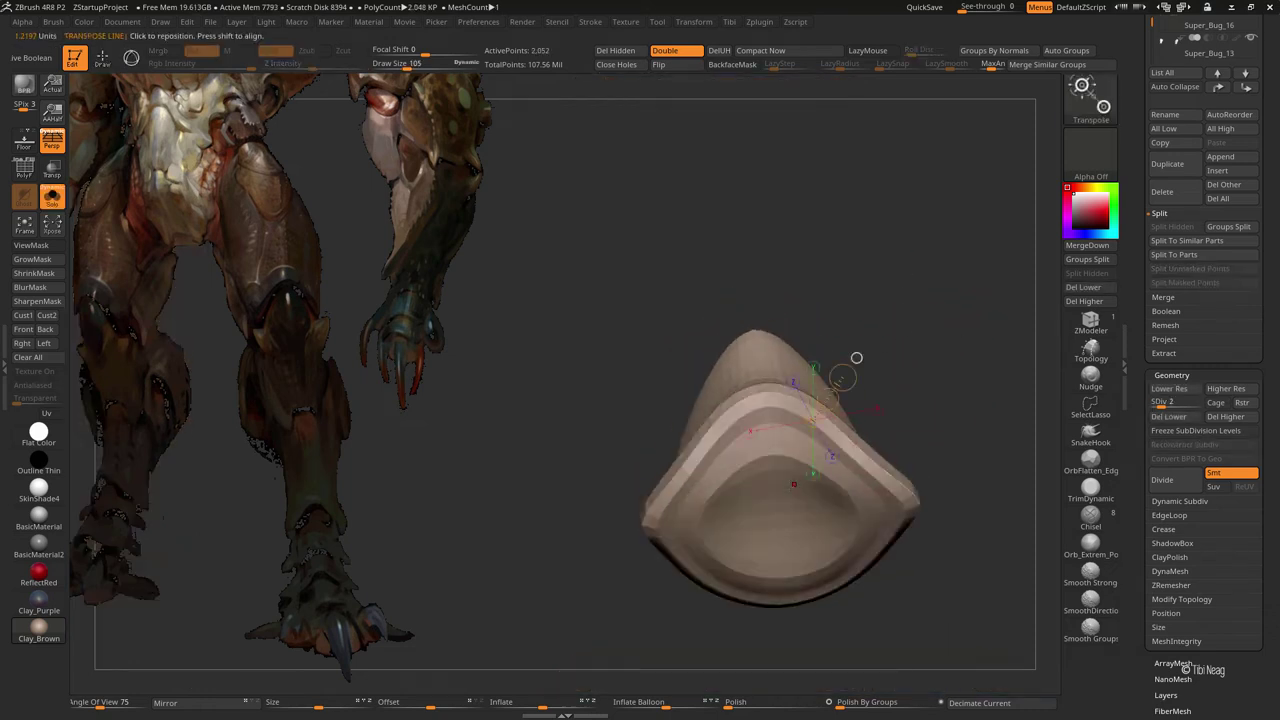
key(q)
key(shift+d)
key(shift+f)
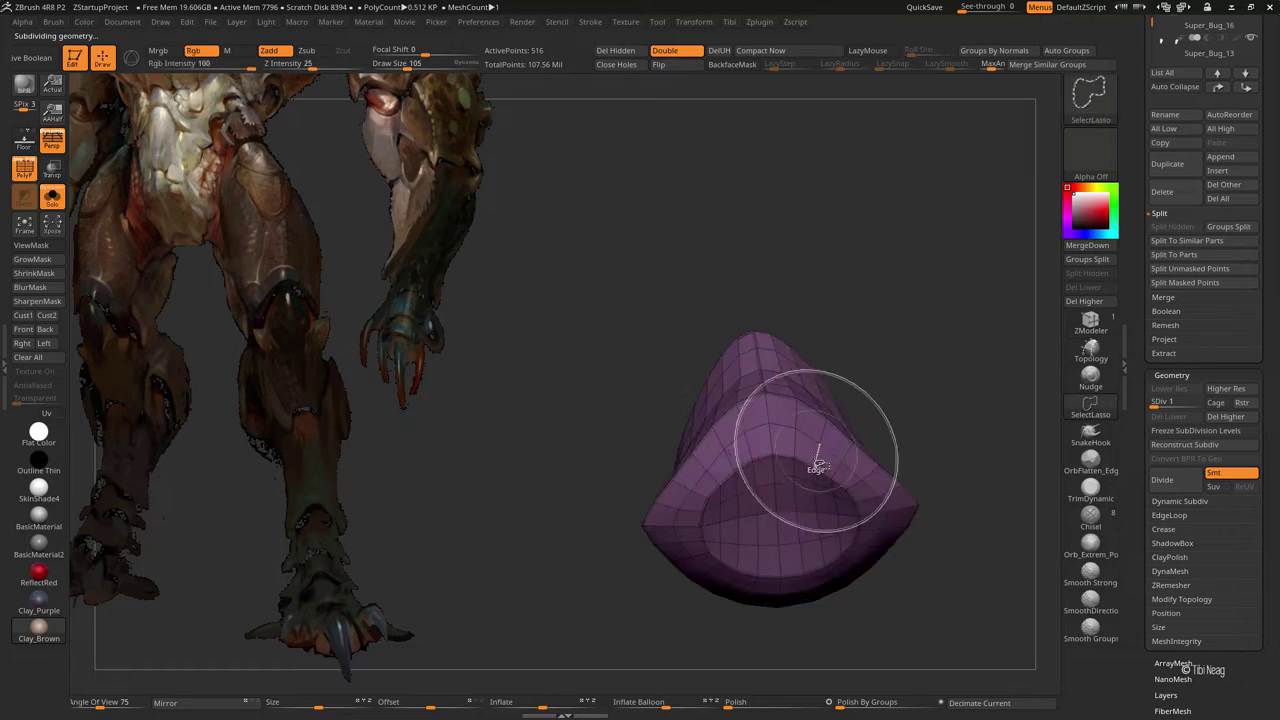
ctrl+shift+drag(814, 470, 881, 354)
key(ctrl+w)
ctrl+shift+click(880, 353)
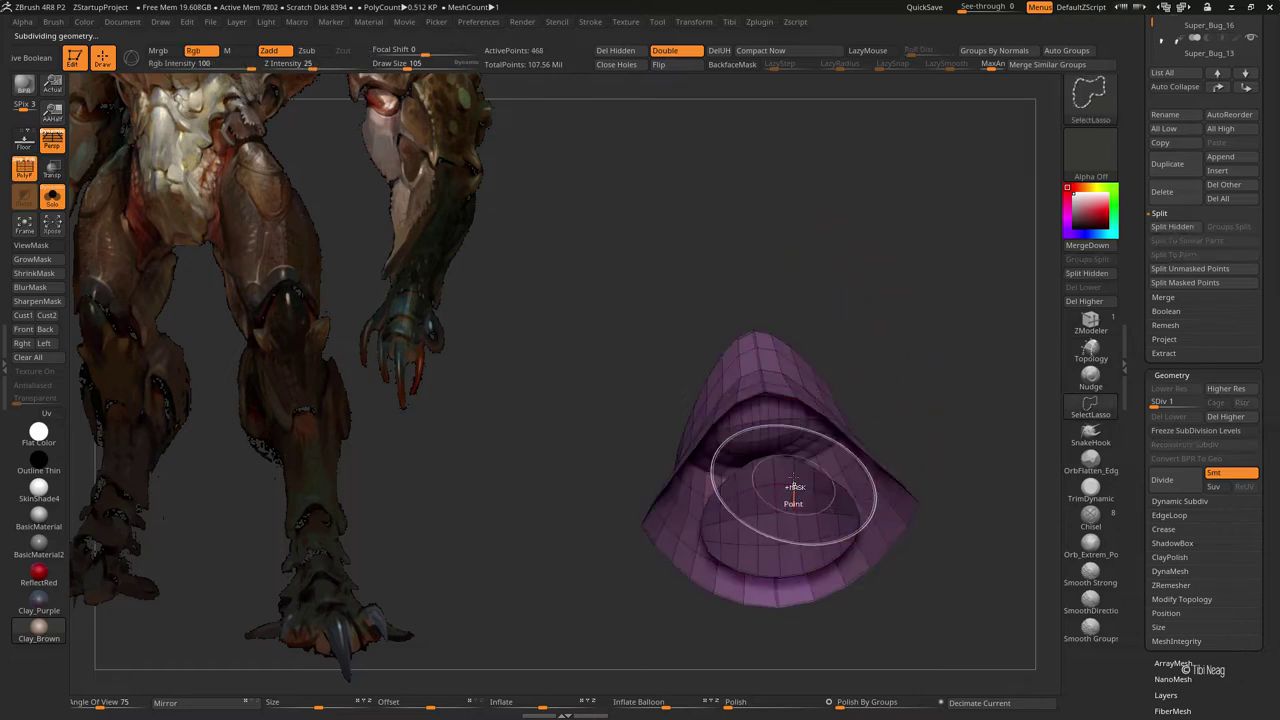
- Transpose-move a raised peak and push the shell's centre inward into a bowl
key(w)
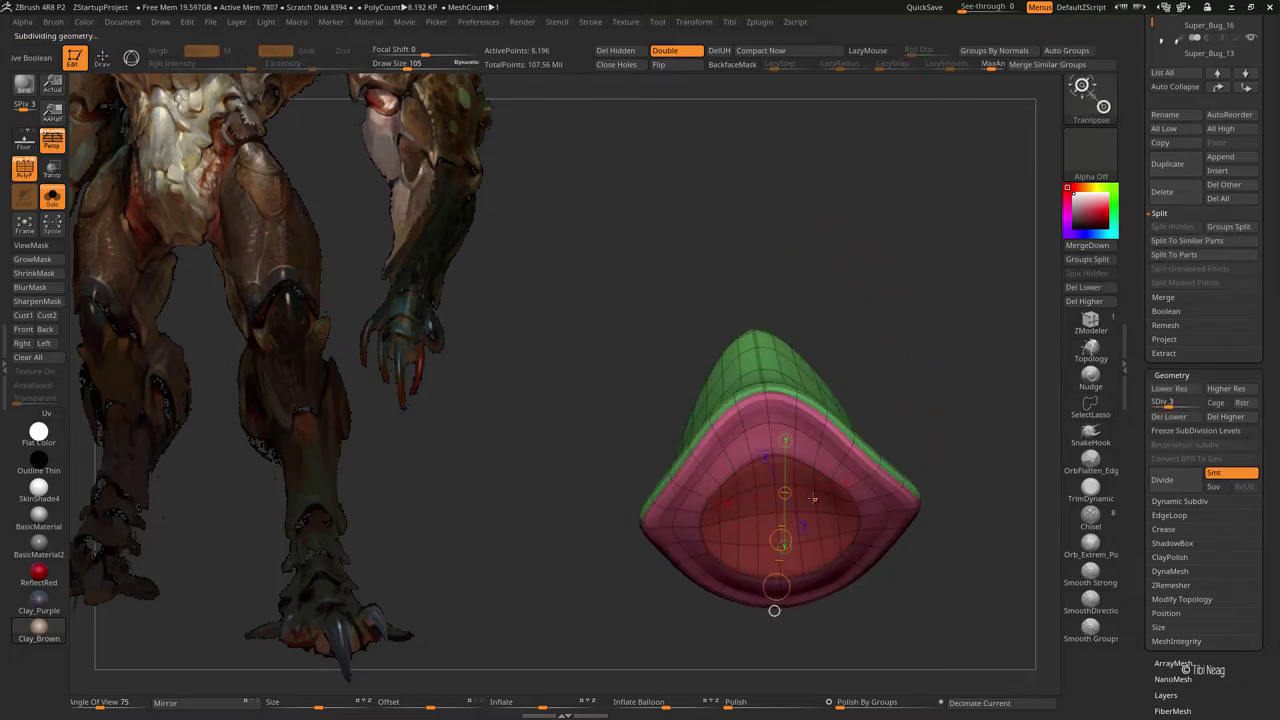
key(q)
key(shift+f)
key(d)
key(d)
mouse_move(917, 323)
mouse_down()
mouse_move(836, 368)
mouse_move(705, 340)
mouse_up()
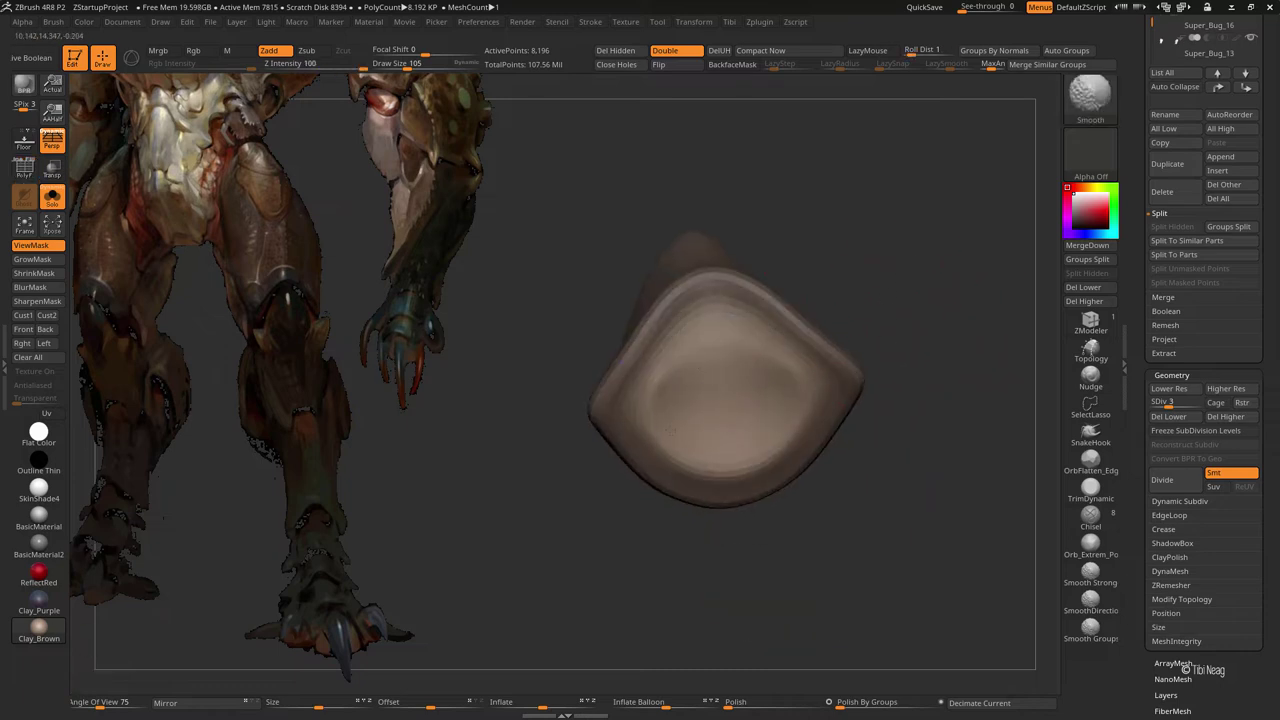
key(w)
mouse_move(723, 400)
mouse_down()
mouse_move(731, 555)
mouse_move(643, 466)
mouse_up()
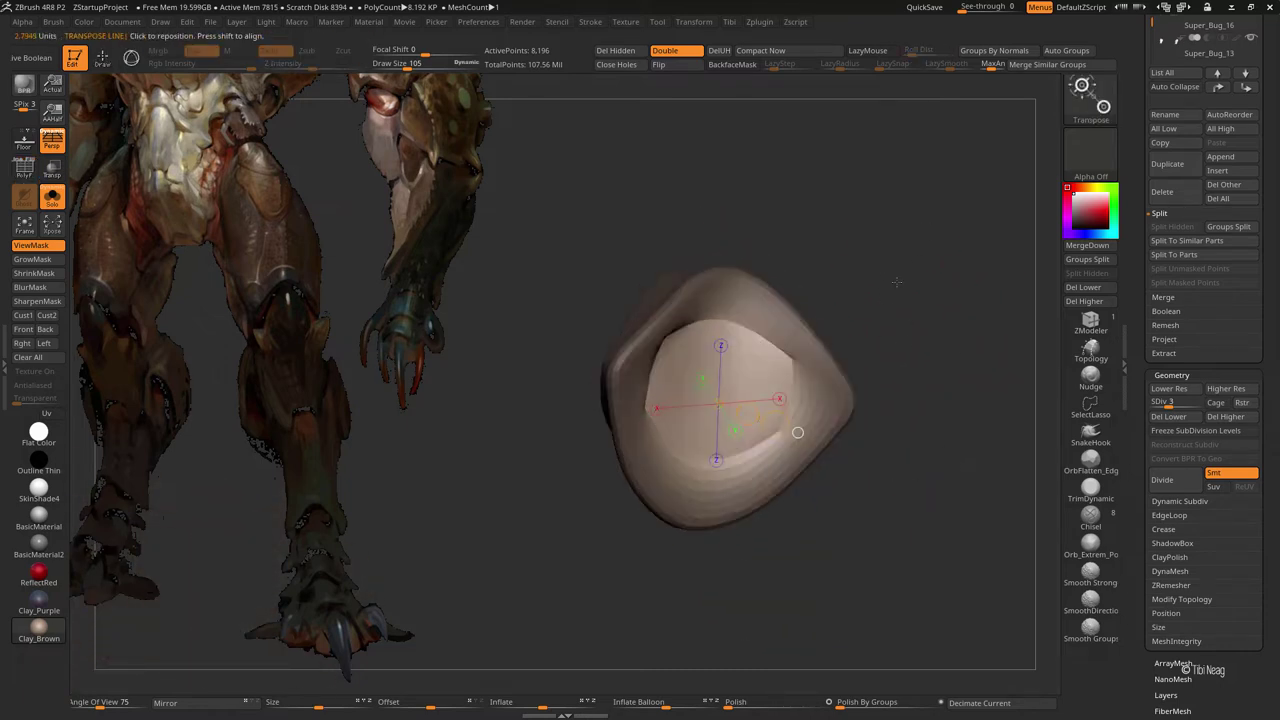
key(q)
drag(665, 704, 630, 704)
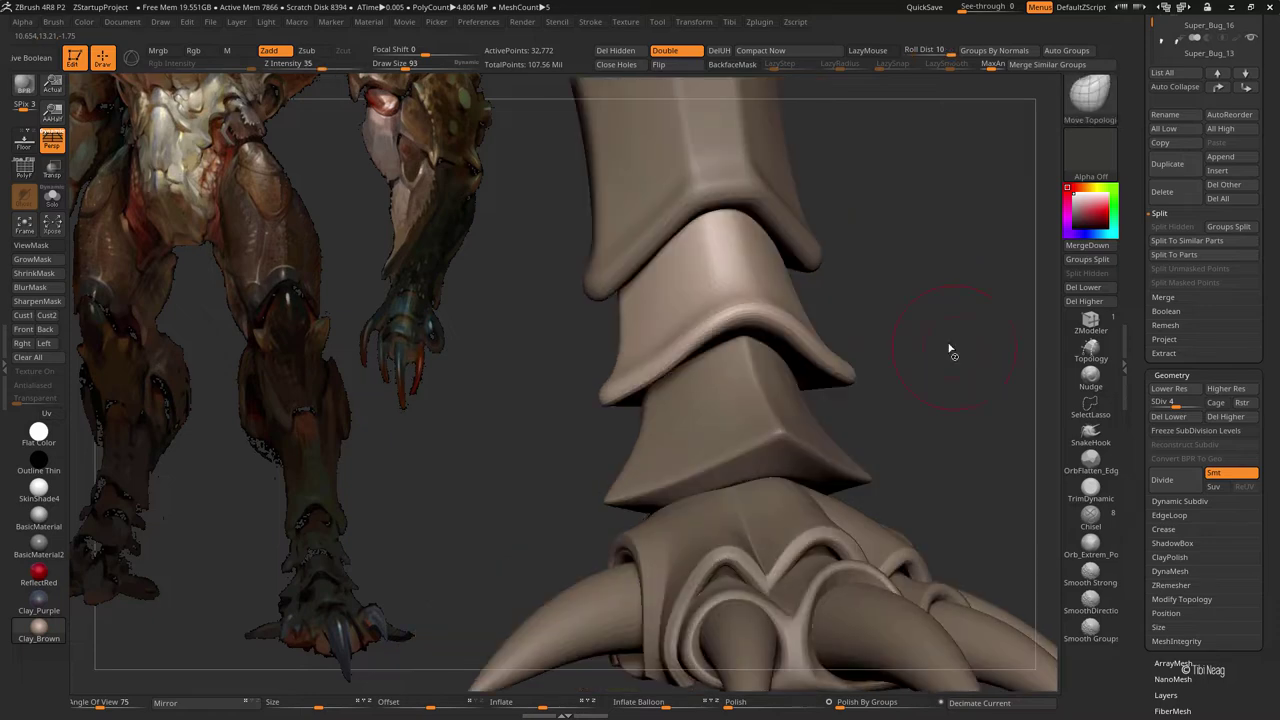
- Inspect the leg segments between SDiv 2 and 4 up close, then solo one plate
key(shift+d)
key(f)
right_drag(877, 360, 812, 288)
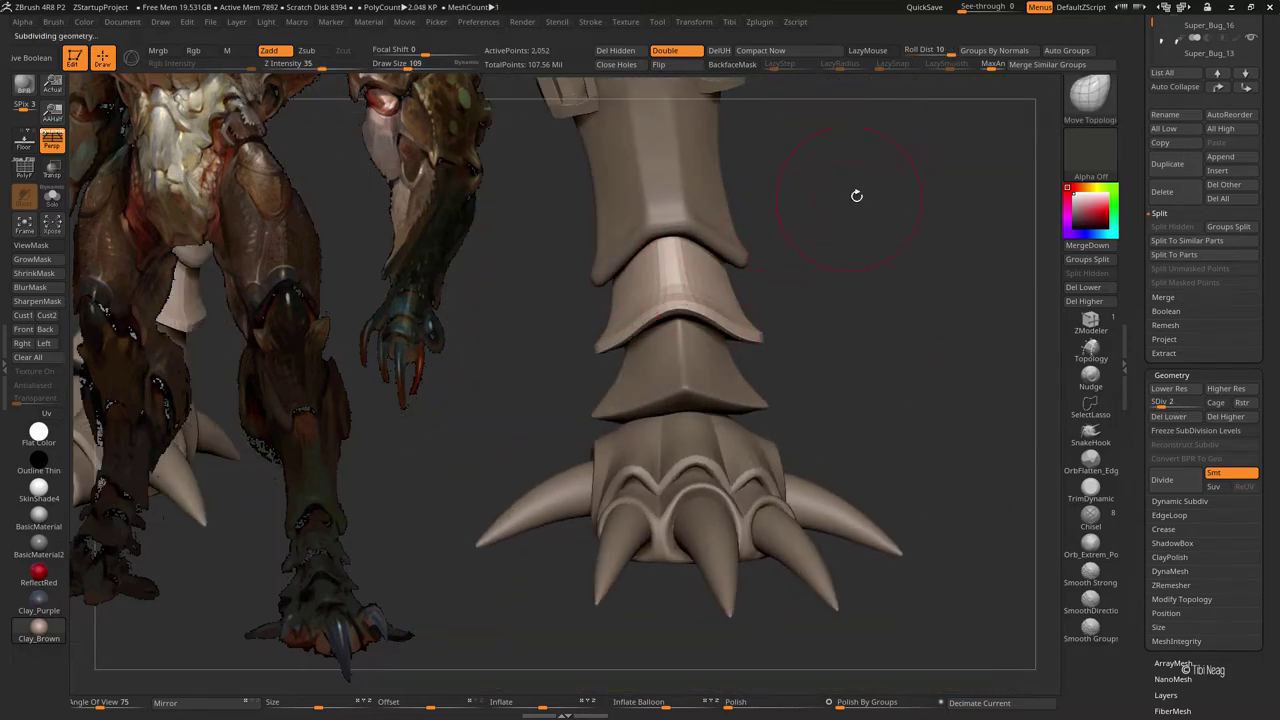
alt+right_drag(854, 194, 797, 350)
key(d)
key(d)
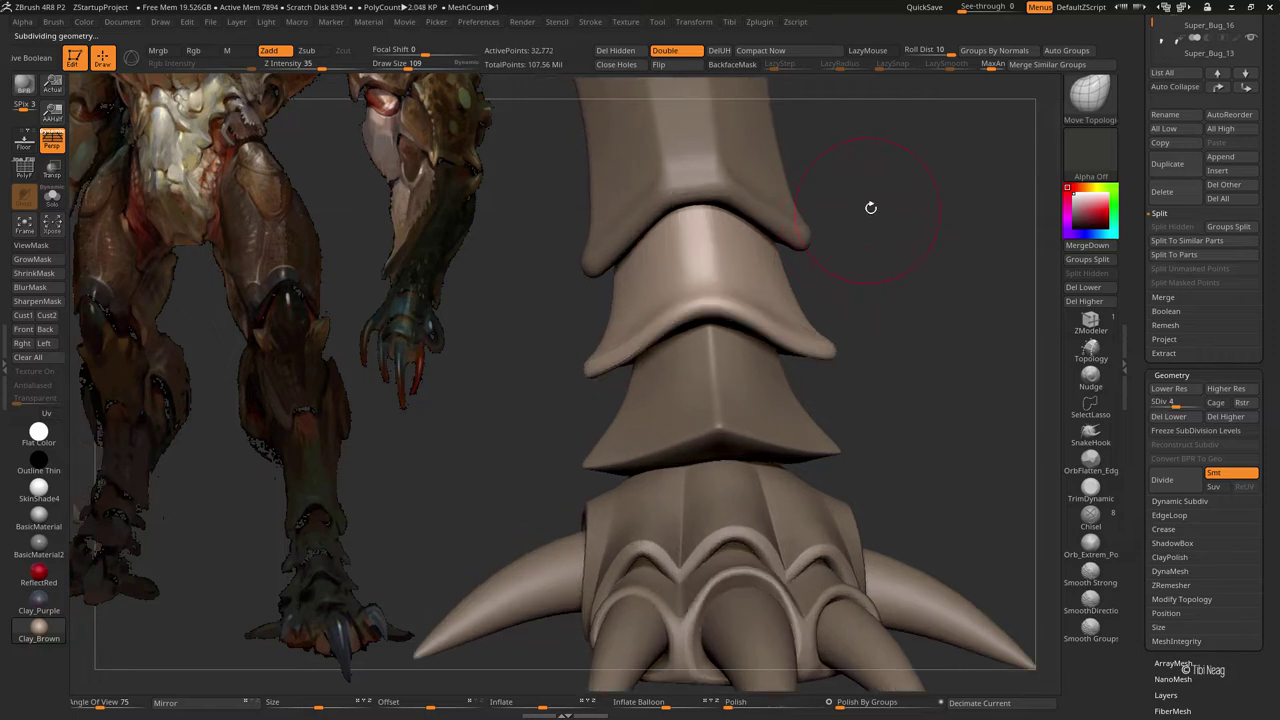
mouse_move(871, 206)
alt+right_down()
mouse_move(905, 211)
mouse_move(800, 337)
alt+right_up()
key(shift+d)
key(shift+d)
mouse_move(538, 354)
right_down()
mouse_move(606, 346)
mouse_move(628, 287)
mouse_move(672, 308)
right_up()
key(shift+ctrl+s)
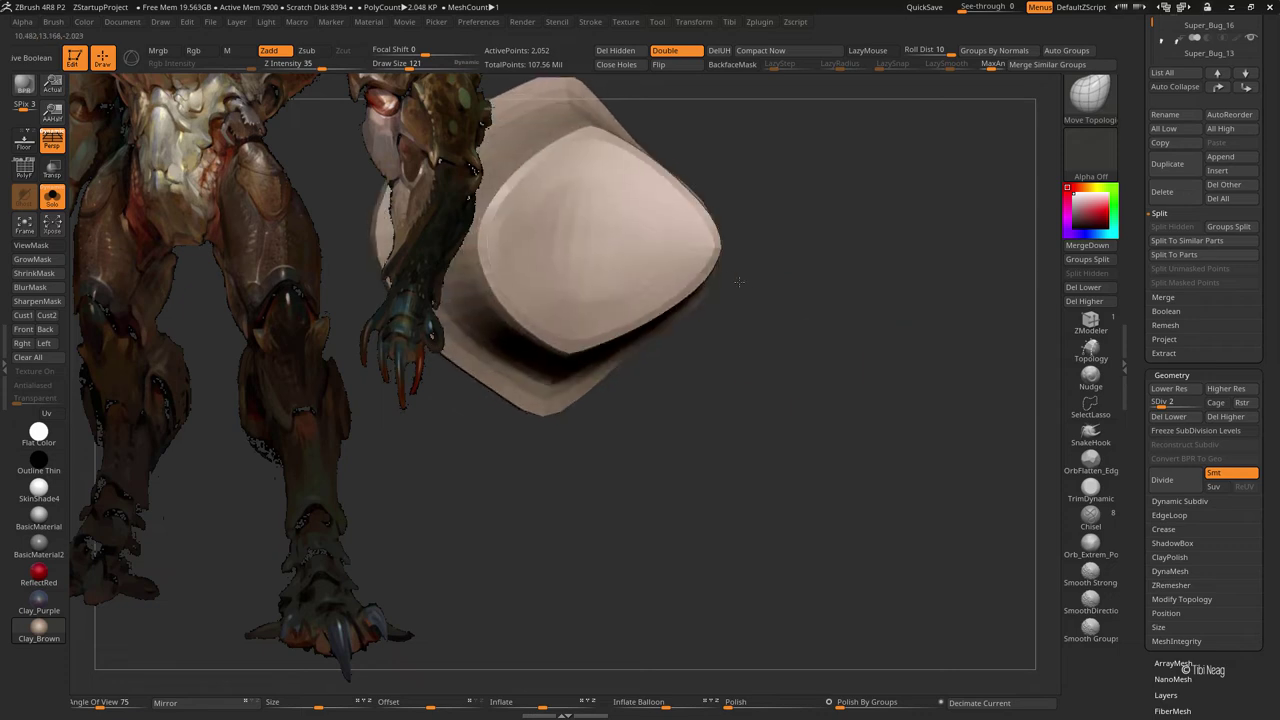
- Raise the solo'd plate to SDiv 3, unsolo, then select Super_Bug_20 and Super_Bug_19
right_drag(705, 220, 821, 134)
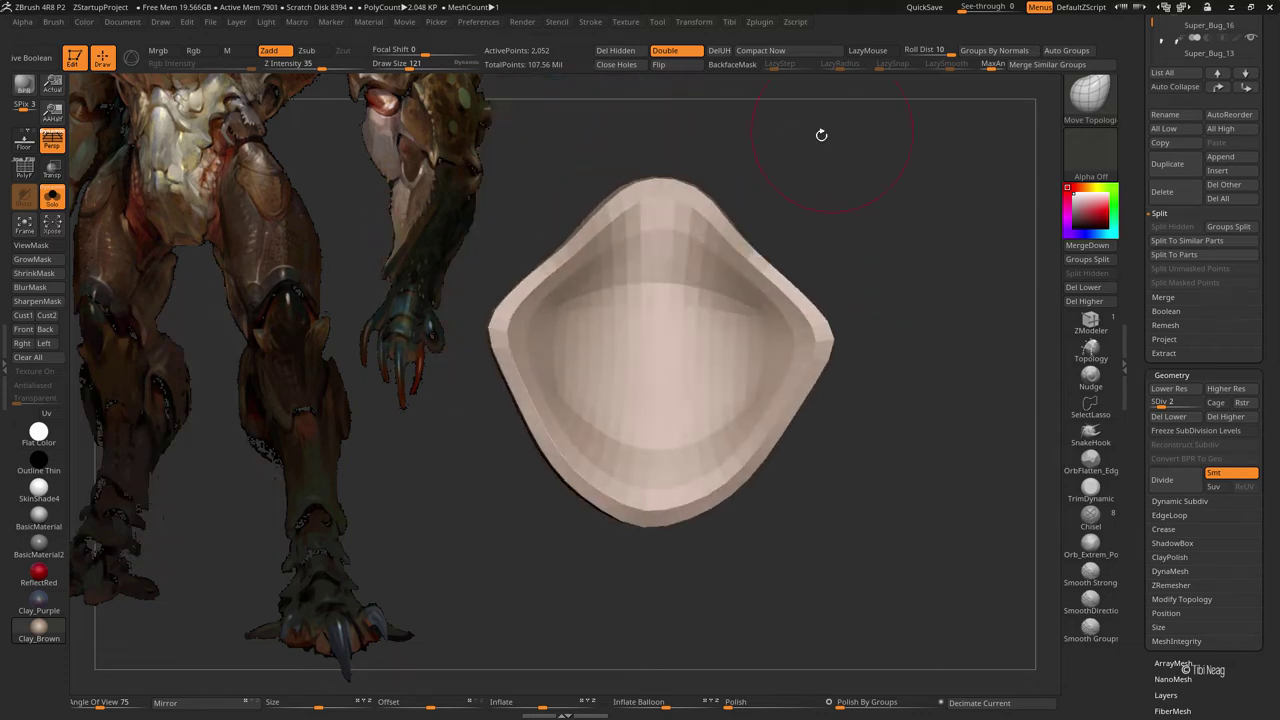
mouse_move(573, 463)
right_down()
mouse_move(831, 431)
mouse_move(897, 409)
mouse_move(857, 383)
mouse_move(879, 330)
mouse_move(812, 420)
right_up()
key(ctrl+d)
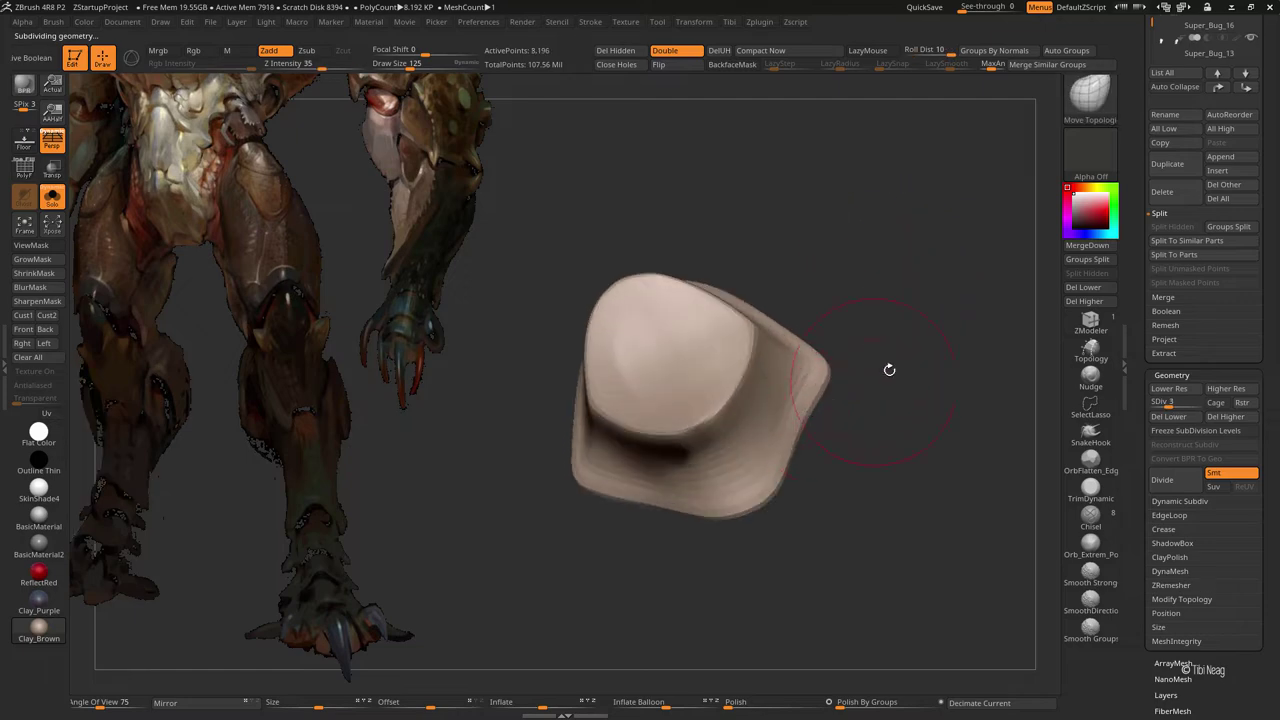
right_drag(889, 369, 654, 502)
mouse_move(628, 567)
right_down()
mouse_move(865, 271)
mouse_move(760, 455)
mouse_move(598, 535)
right_up()
key(ctrl+shift+f)
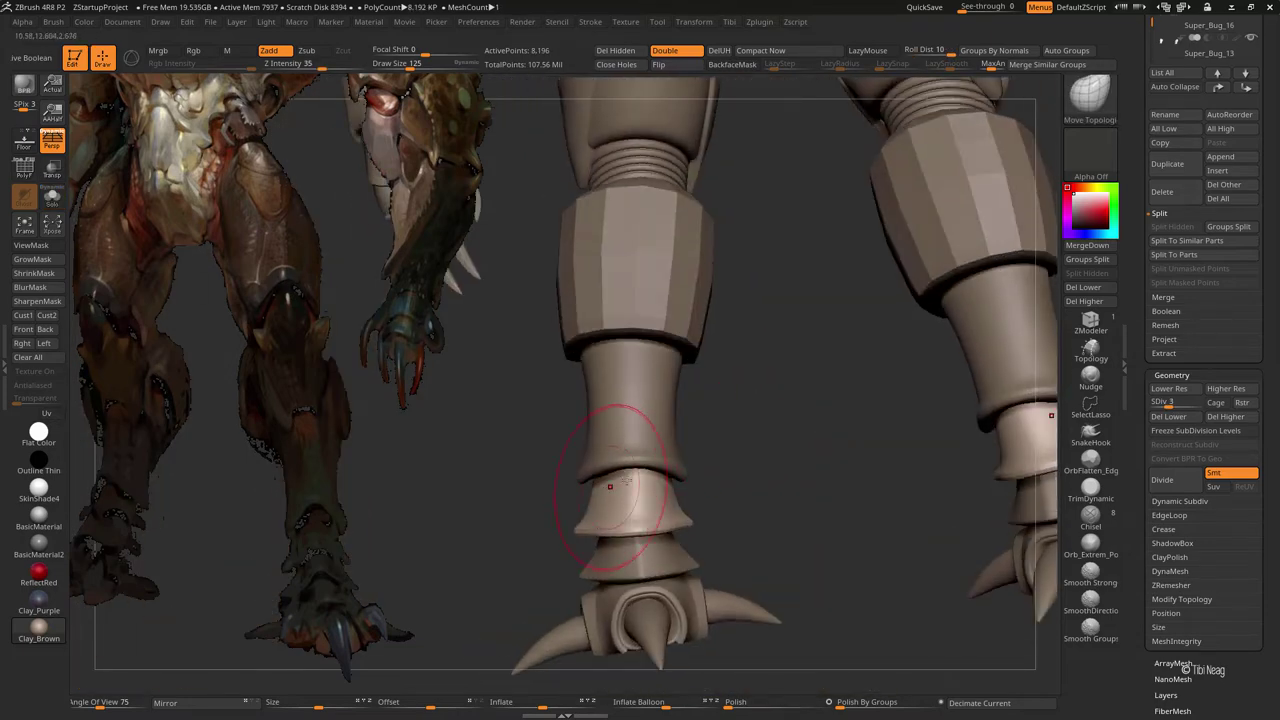
alt+click(610, 486)
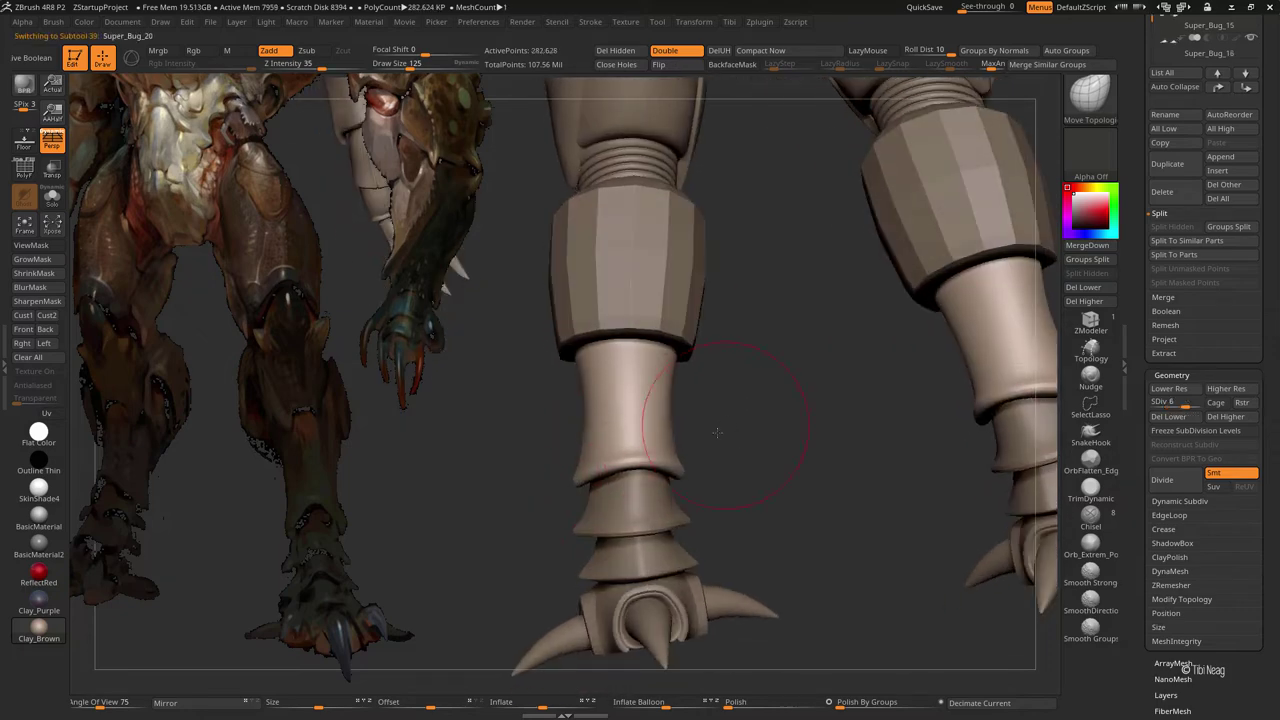
key(f)
mouse_move(717, 432)
alt+right_down()
mouse_move(949, 478)
mouse_move(700, 470)
alt+right_up()
alt+click(700, 470)
- Sculpt the soloed bell-shaped shell with Orb_Extrem at a lower subdivision level
drag(957, 366, 928, 315)
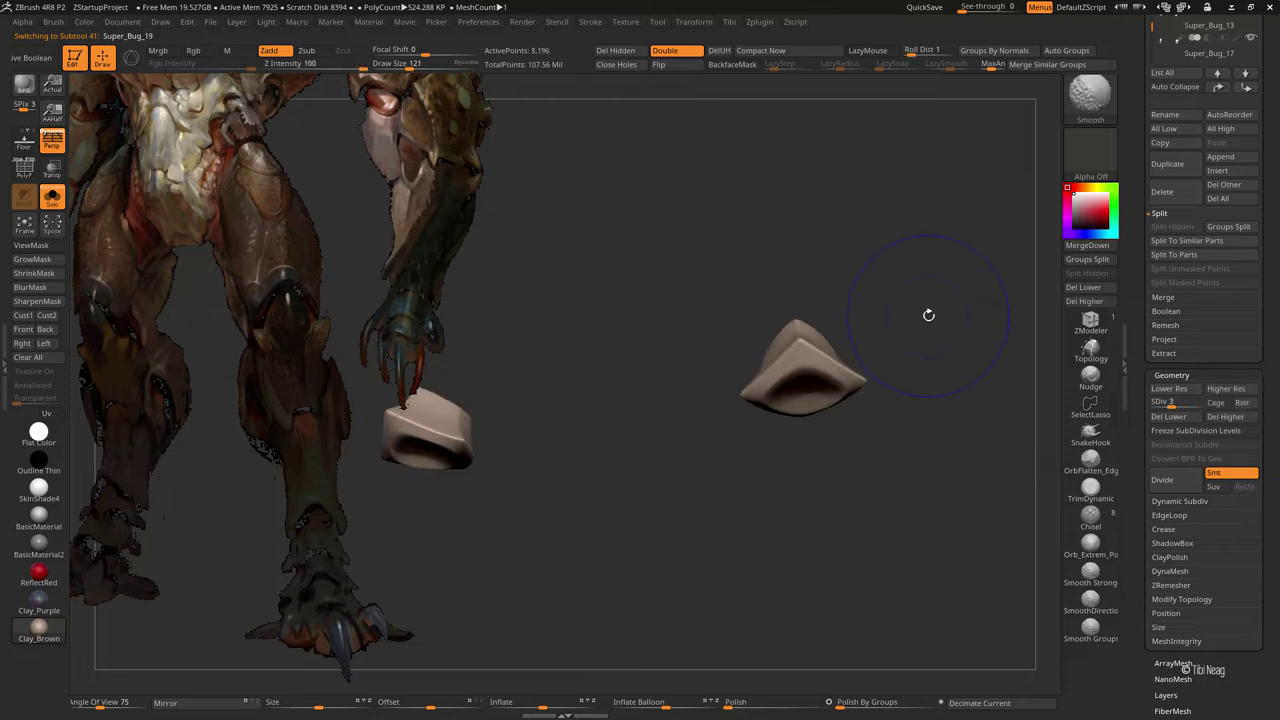
key(f)
key(shift+d)
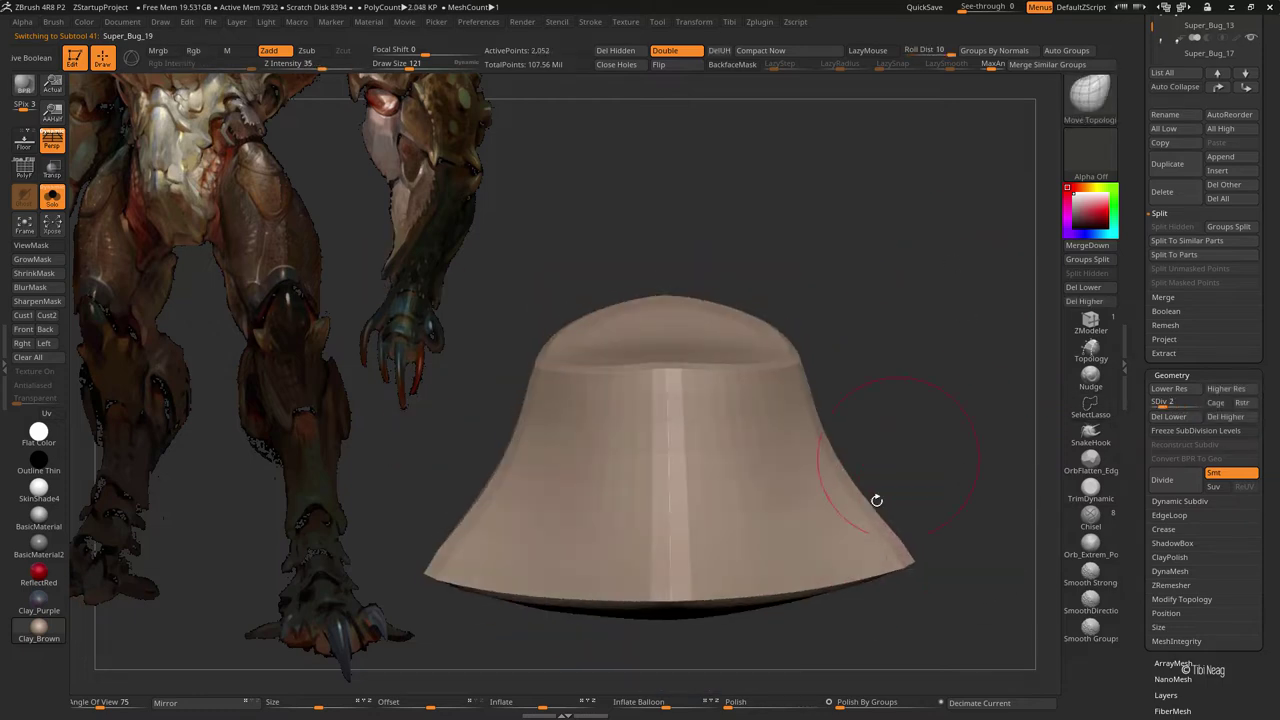
key(d)
key(d)
key(d)
click(1090, 545)
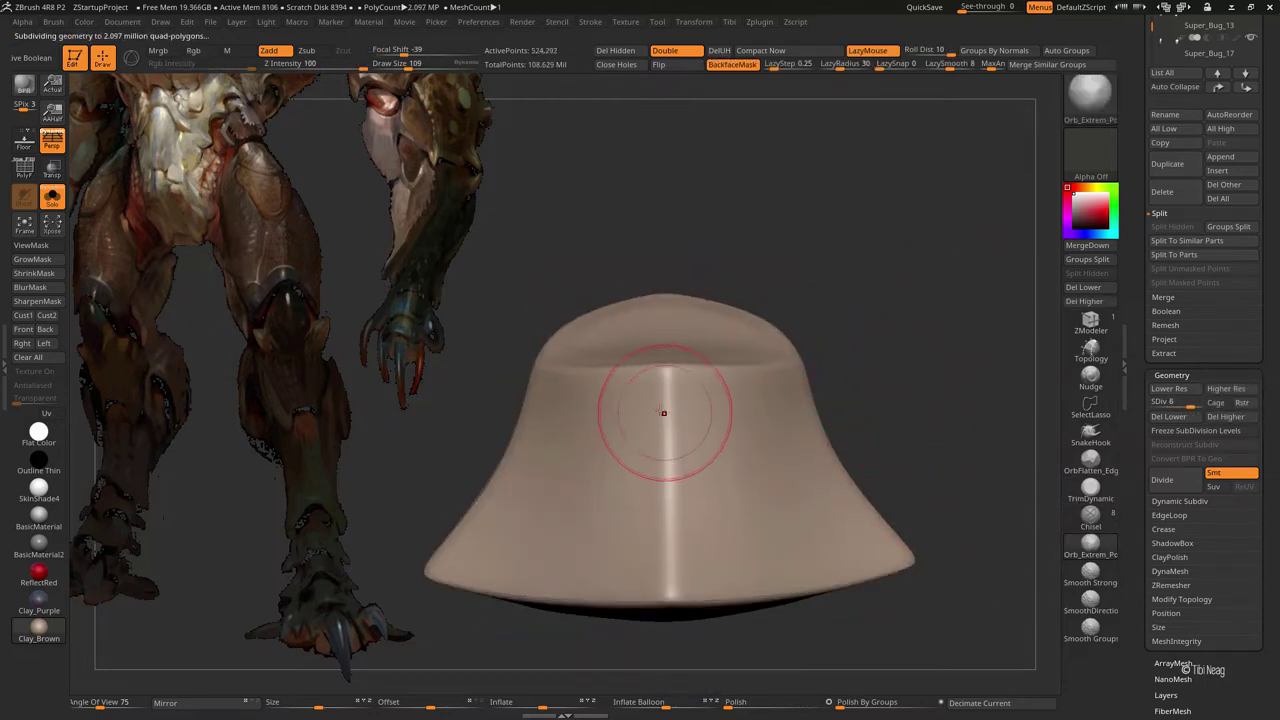
ctrl+right_drag(898, 377, 668, 380)
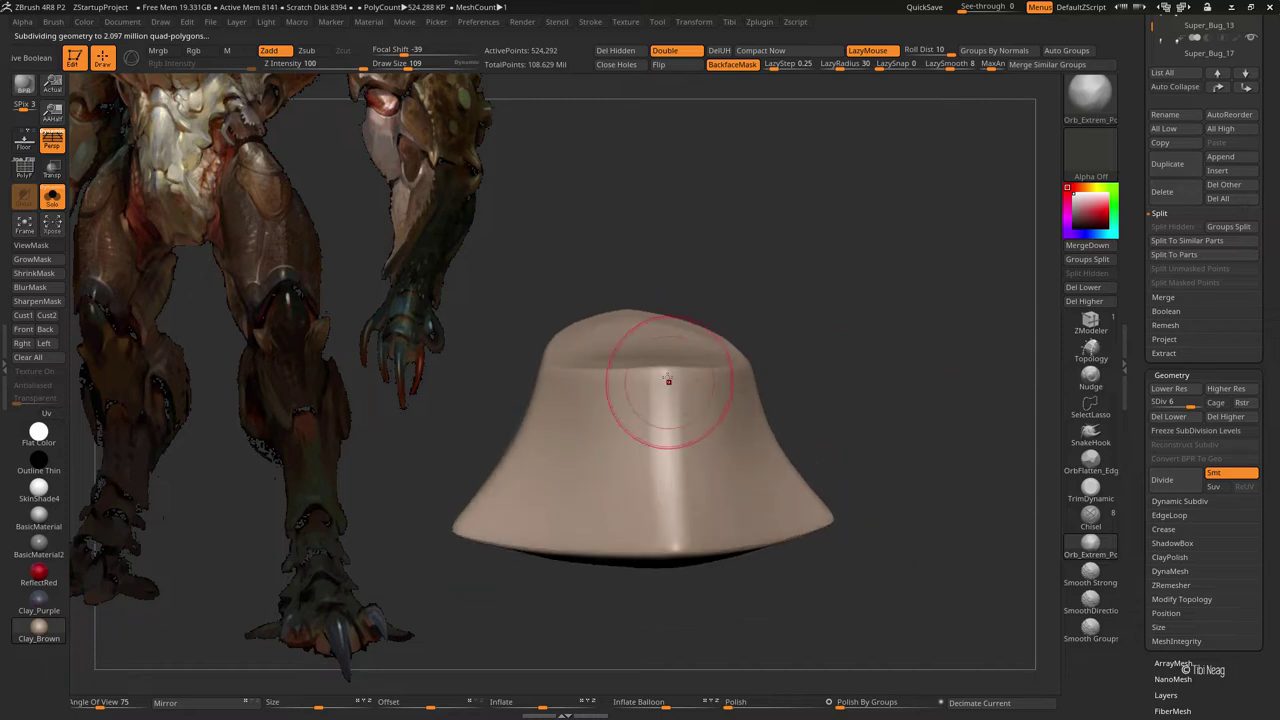
key(shift+d)
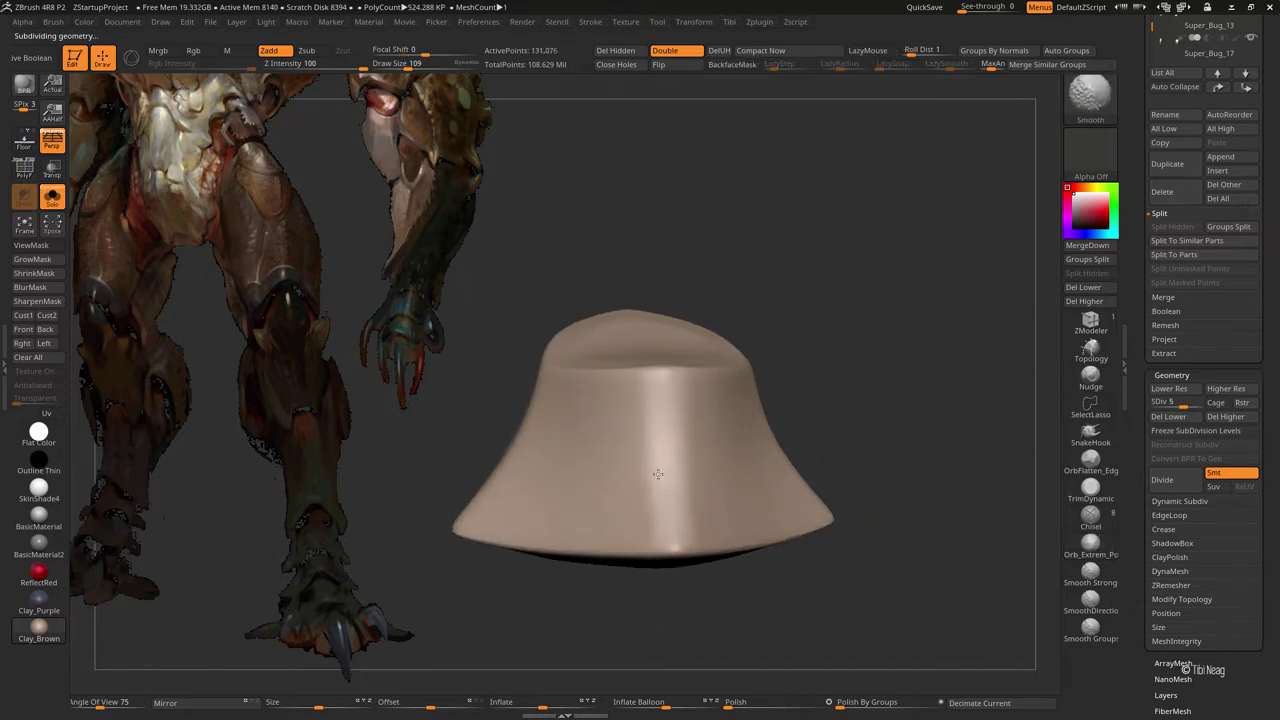
drag(891, 300, 713, 570)
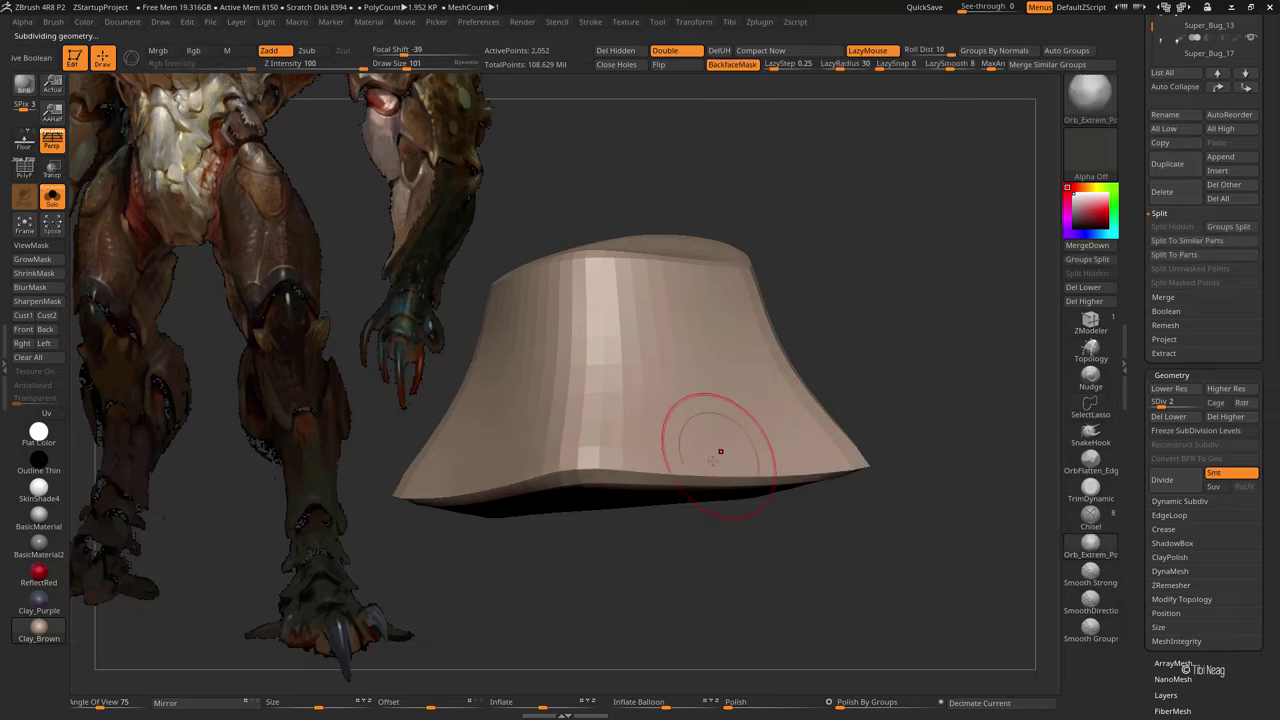
- Blur the rim mask, return to the top subdivision level, and show all leg shells again
key(w)
key(d)
key(d)
key(d)
key(q)
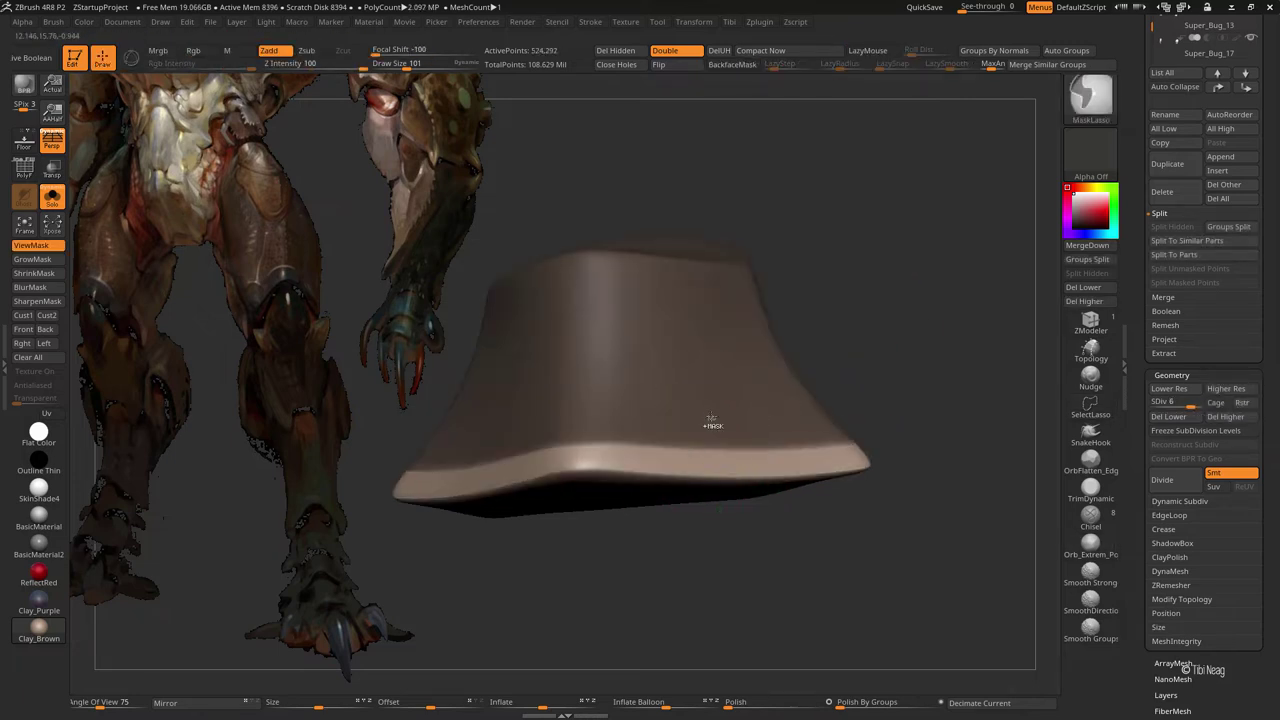
click(50, 289)
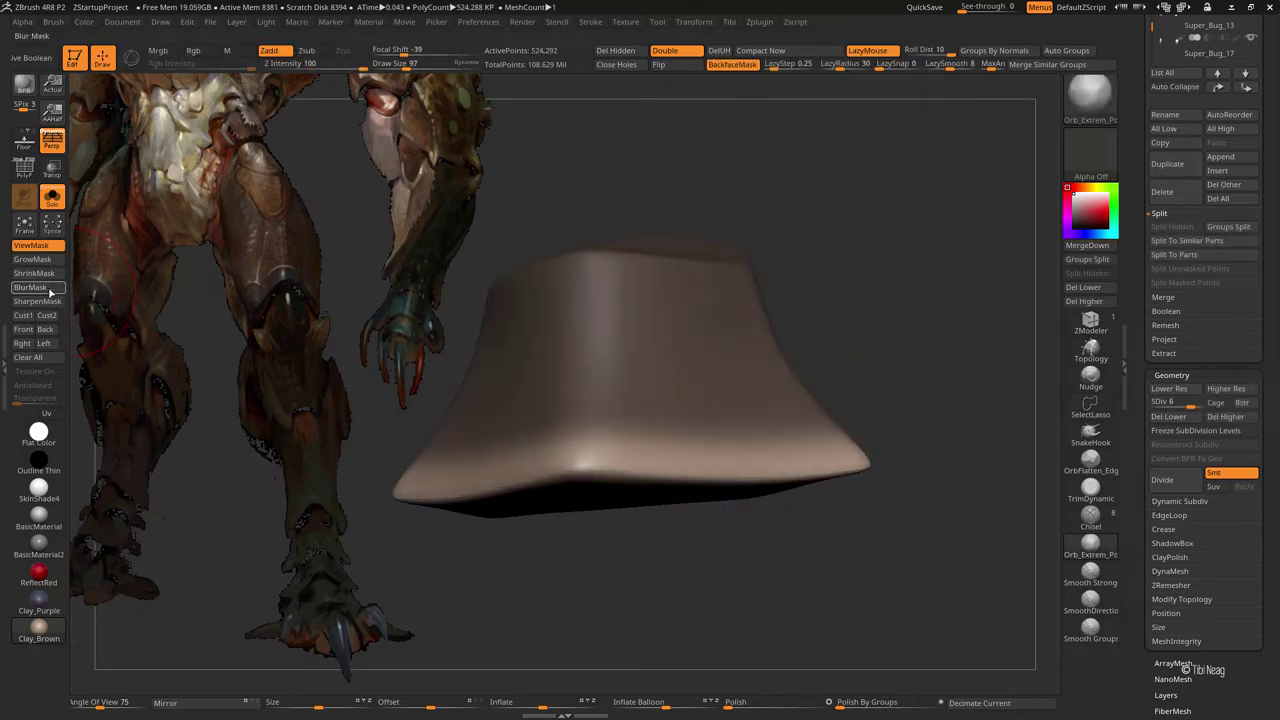
key(ctrl+shift+s)
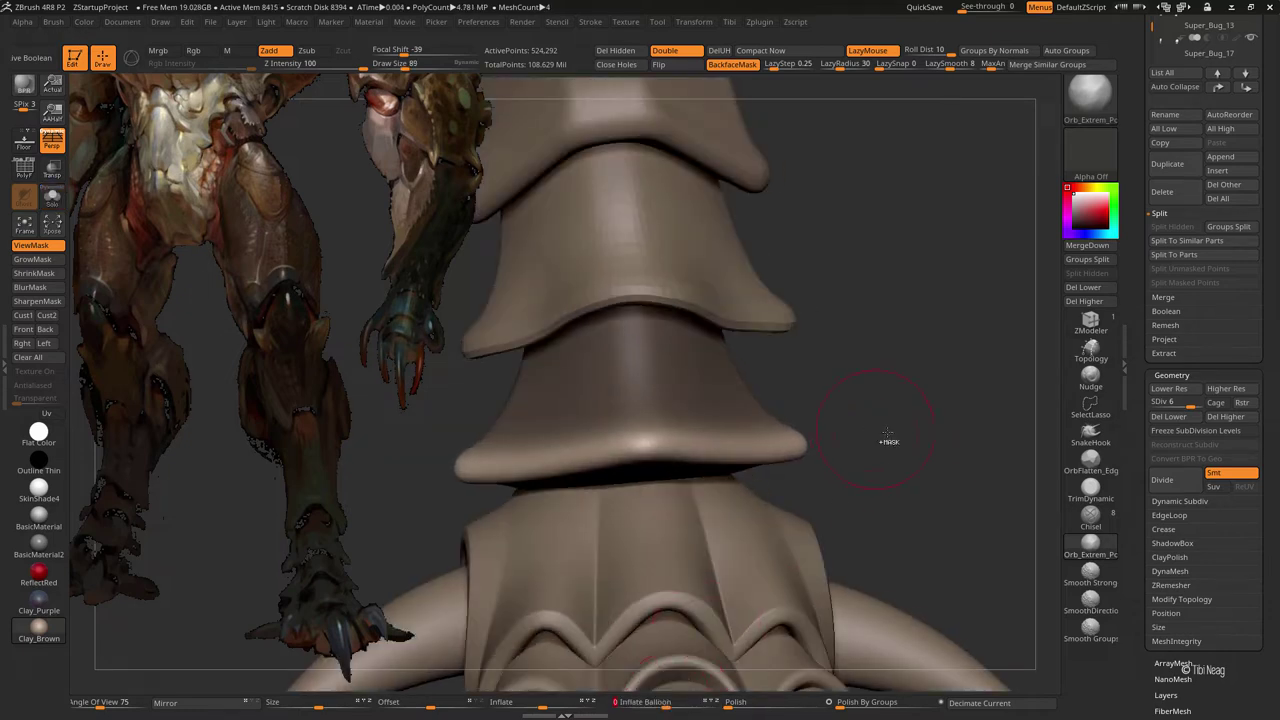
- Push the lowest shell's front rim up with Move Topological at SDiv 3, then solo it
key(shift+d)
key(shift+d)
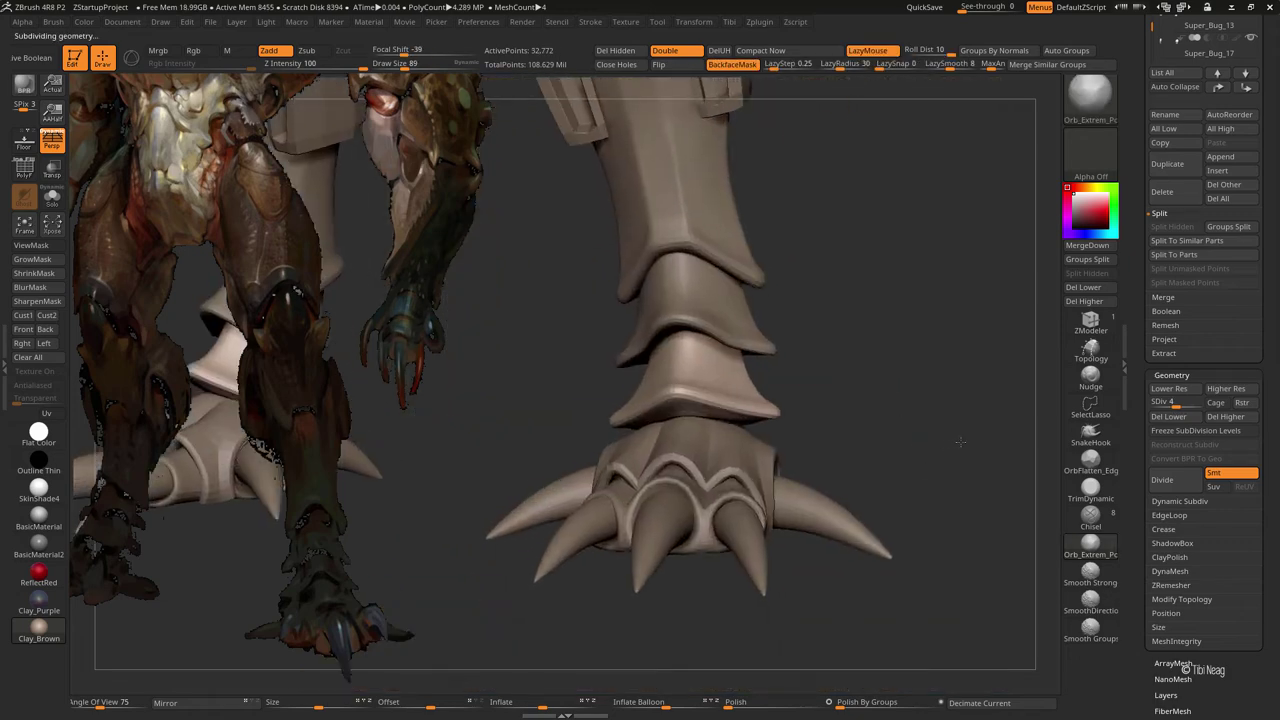
key(shift+d)
key(b)
key(m)
key(t)
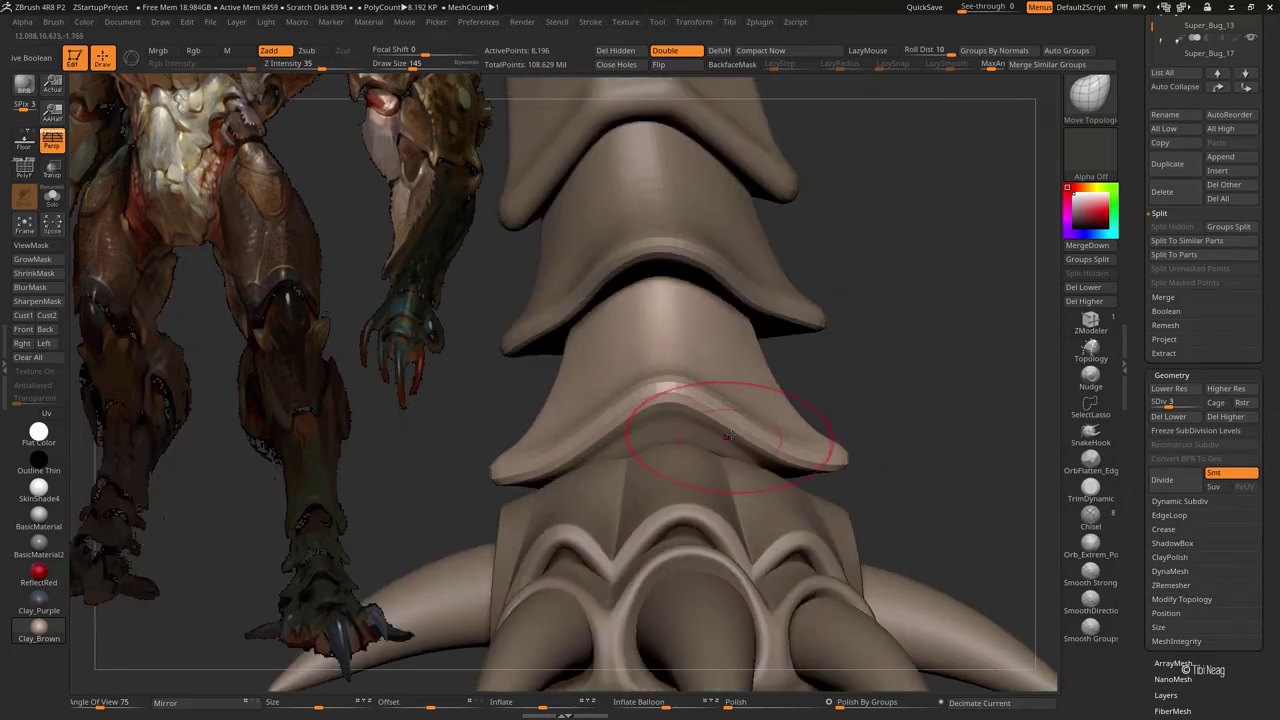
key(shift+d)
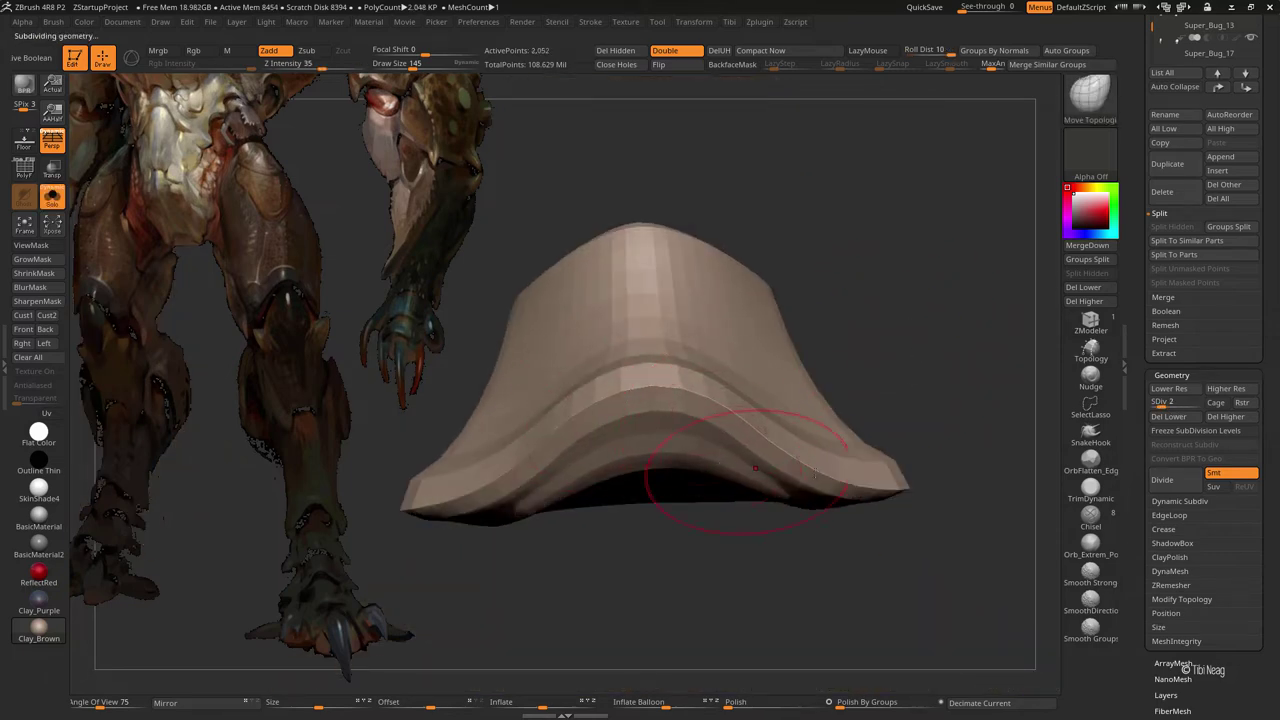
right_drag(755, 467, 877, 306)
- At subdivision level 1, hide the shell's rim and give the rim and centre separate polygroups
key(w)
key(q)
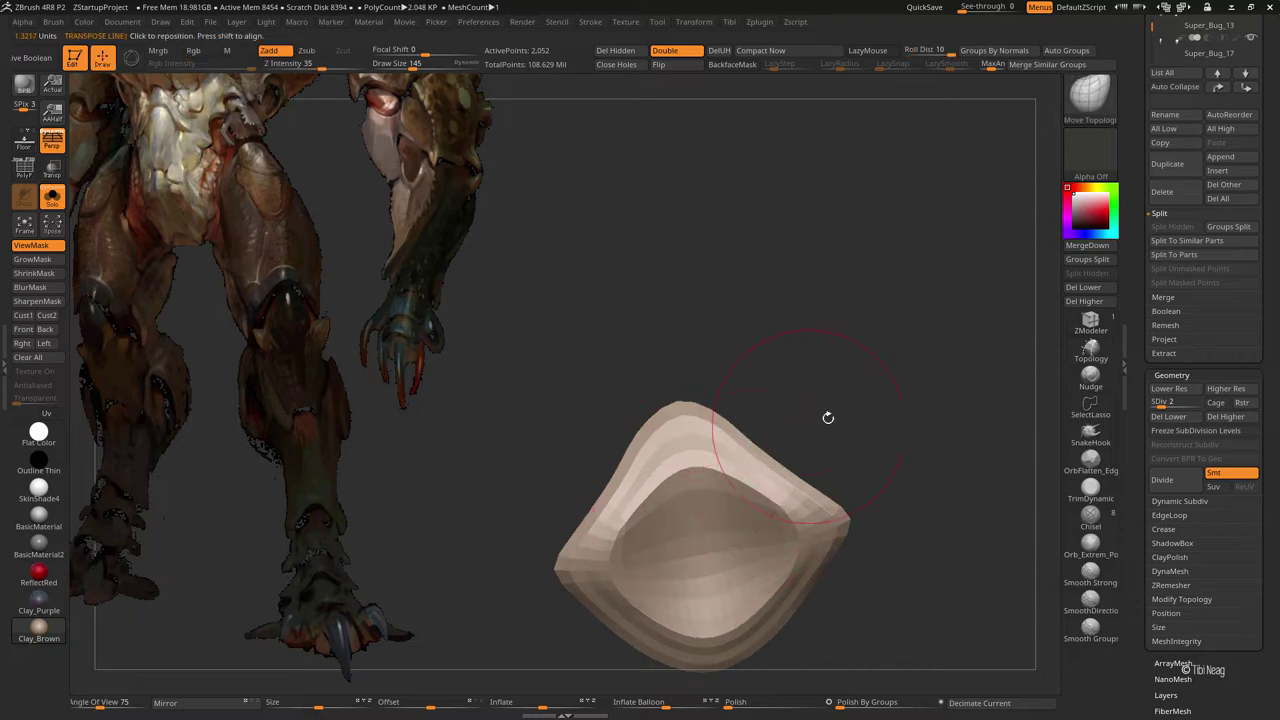
right_drag(826, 417, 826, 331)
key(shift+d)
key(shift+f)
key(space)
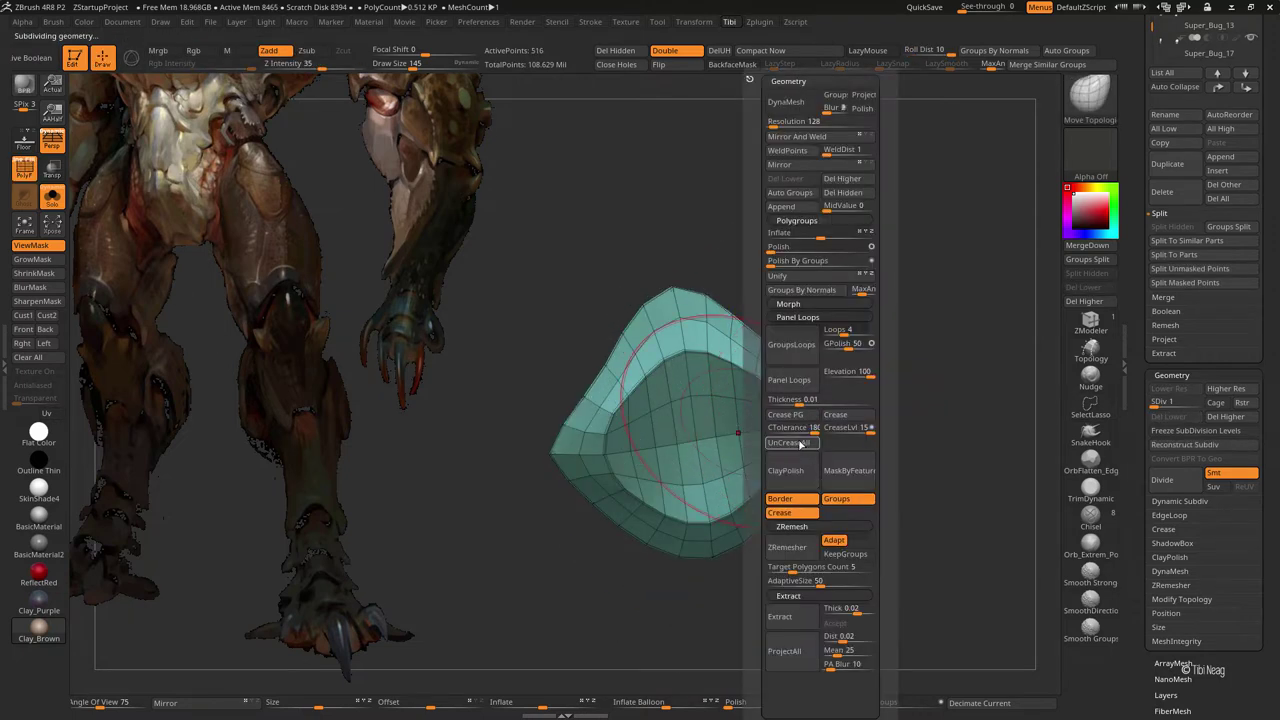
ctrl+shift+click(755, 365)
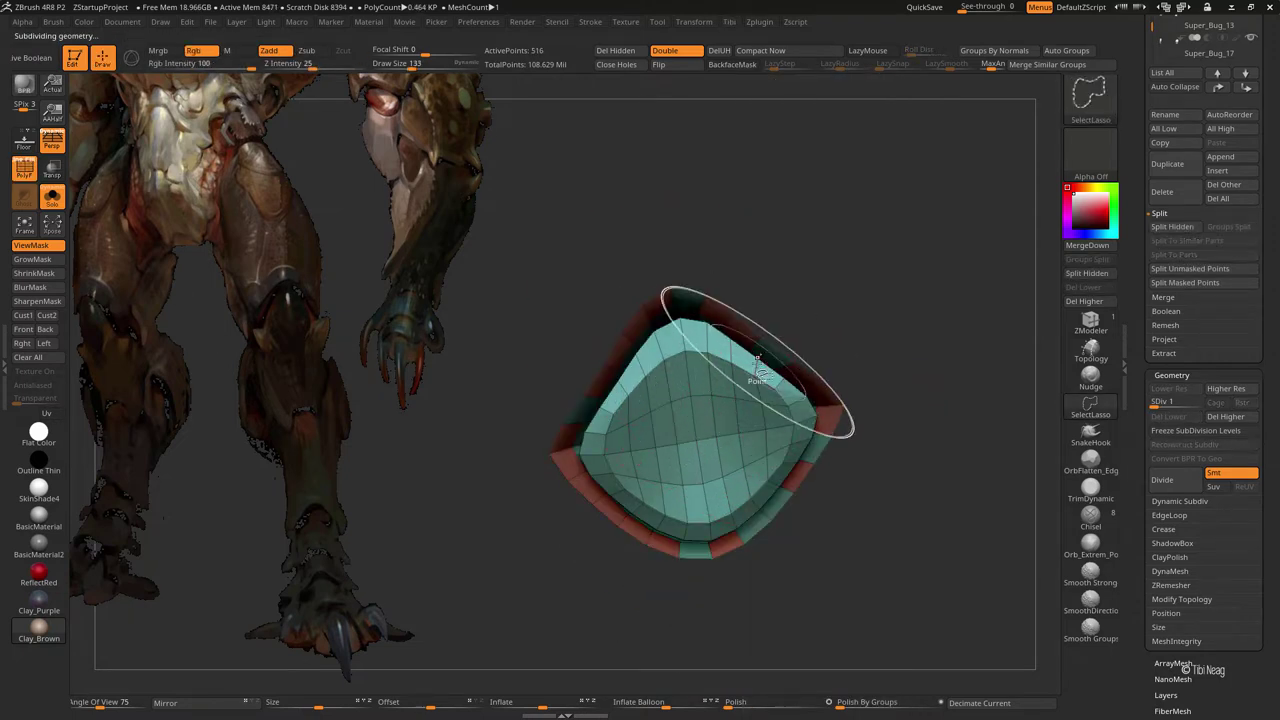
ctrl+shift+click(880, 318)
ctrl+shift+click(829, 286)
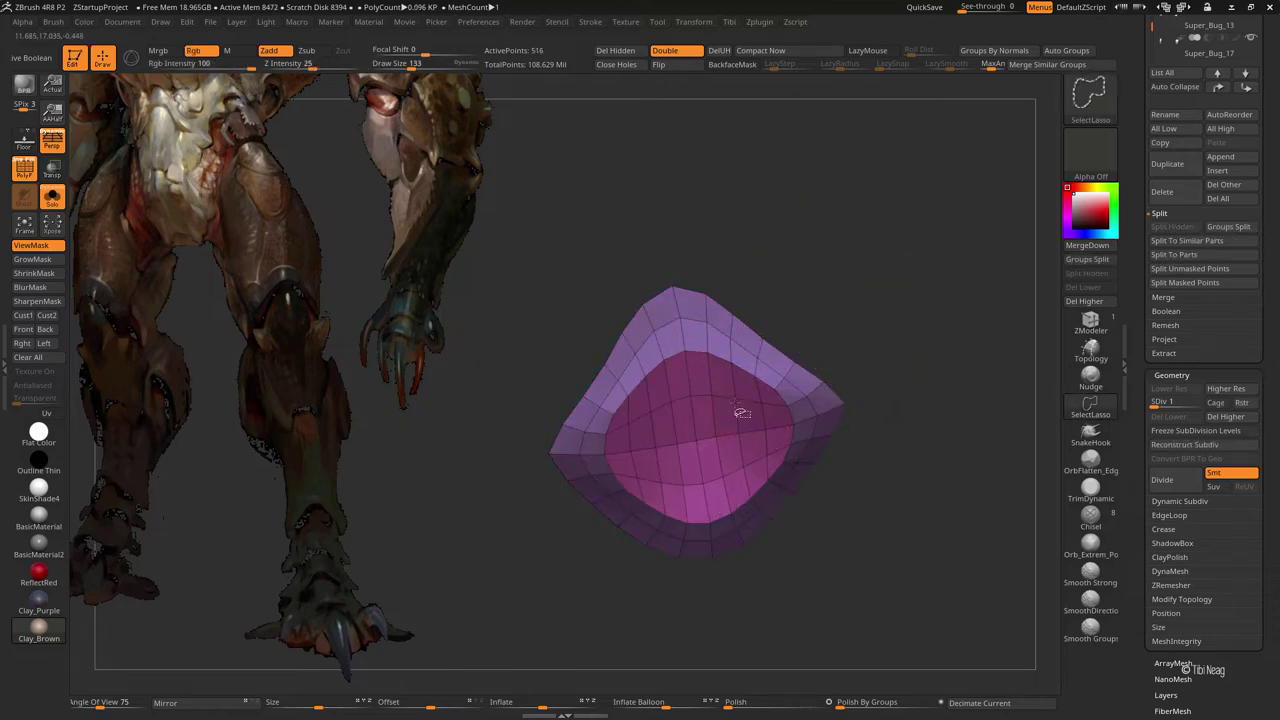
ctrl+shift+click(741, 412)
- Subdivide the shell, then use Transpose to pull it down and tilt it slightly
key(ctrl+w)
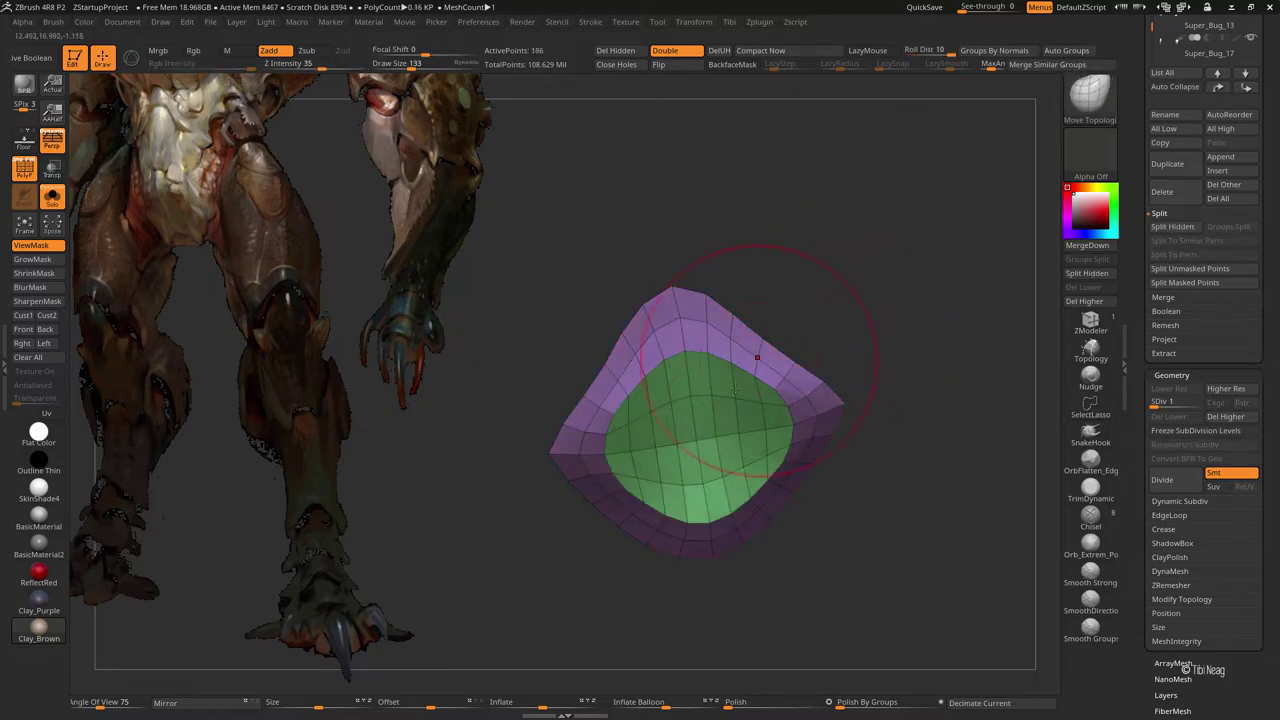
key(ctrl+d)
key(ctrl+d)
key(ctrl+d)
key(ctrl+d)
key(shift+f)
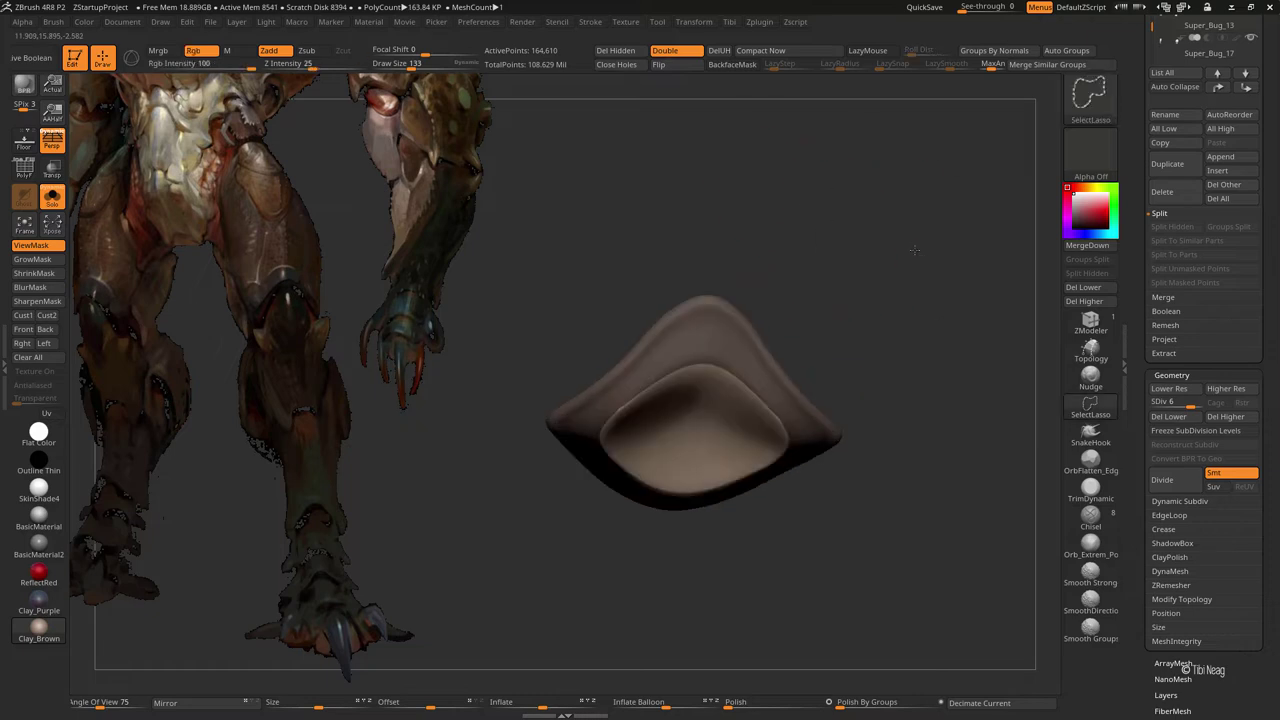
key(w)
drag(914, 250, 900, 271)
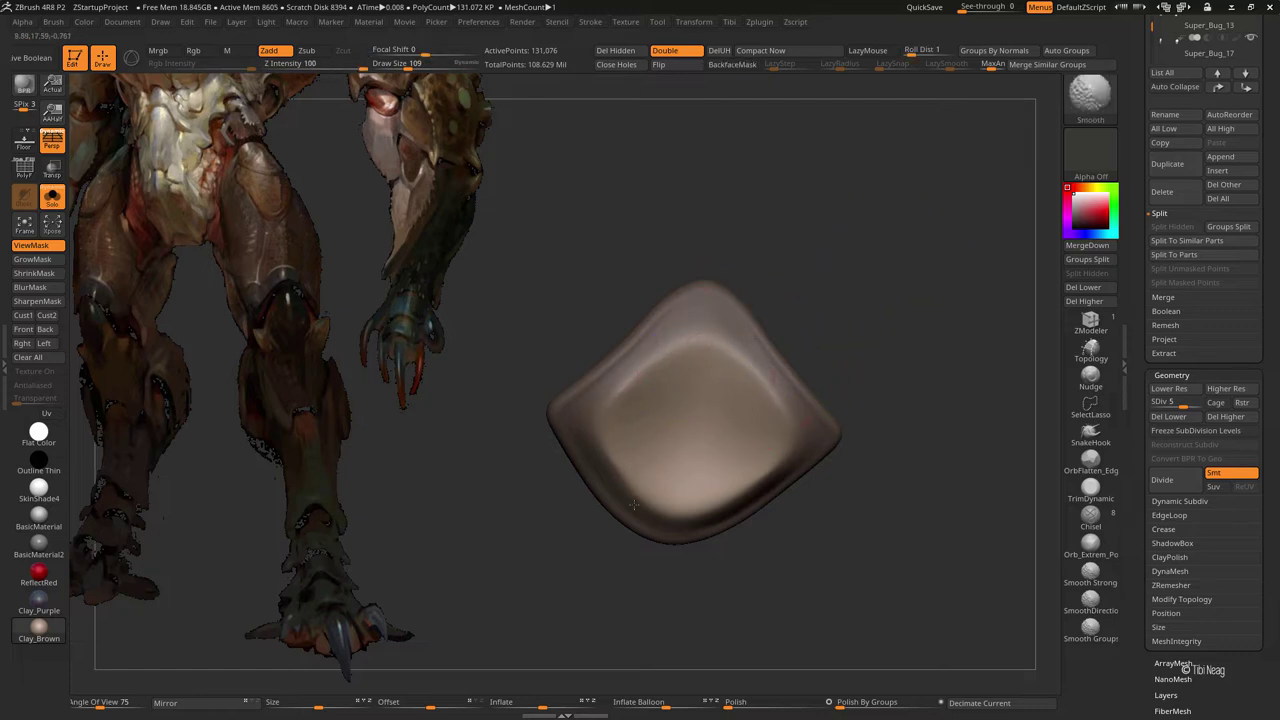
key(w)
drag(678, 541, 680, 519)
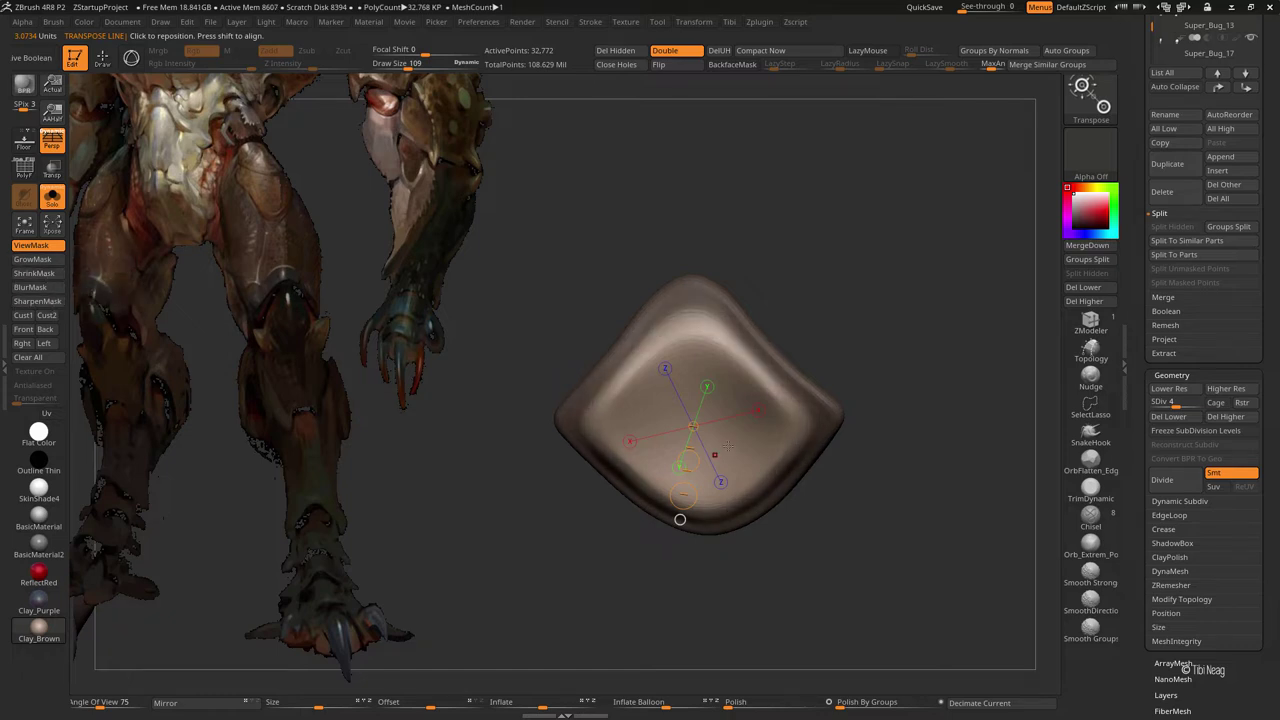
drag(680, 519, 710, 573)
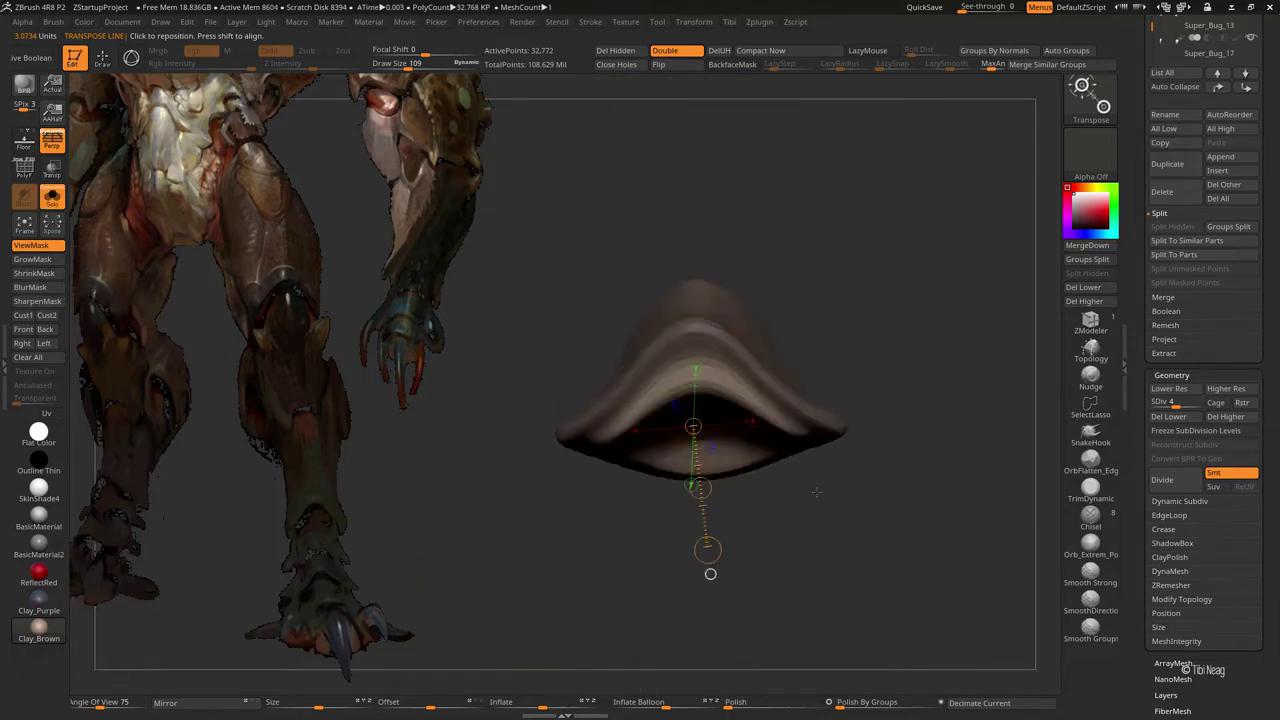
- Deflate the shell's underside with Inflate Balloon at -42 and turn Solo off
key(q)
mouse_move(634, 690)
mouse_down()
mouse_move(688, 501)
mouse_move(675, 560)
mouse_up()
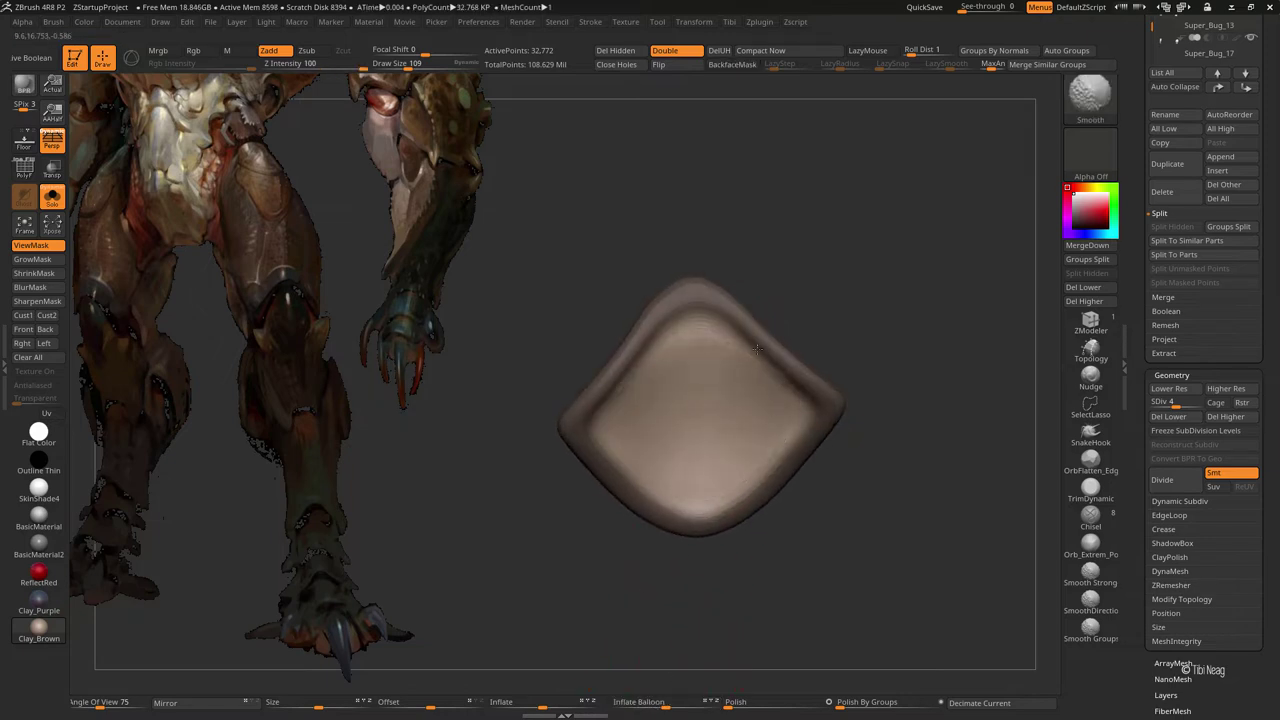
drag(644, 701, 637, 701)
key(alt+shift+s)
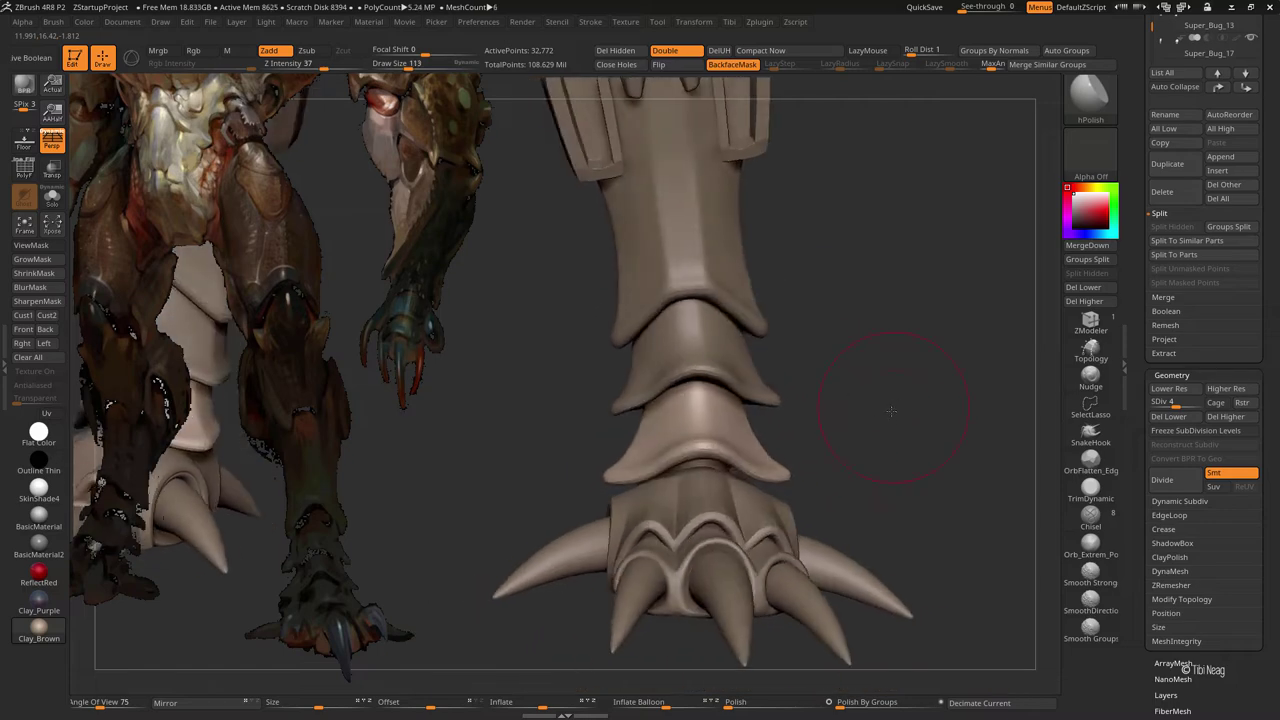
- Lower the leg shells' subdivision, reshape their flared rims, and restore the full leg at level 2
key(shift+d)
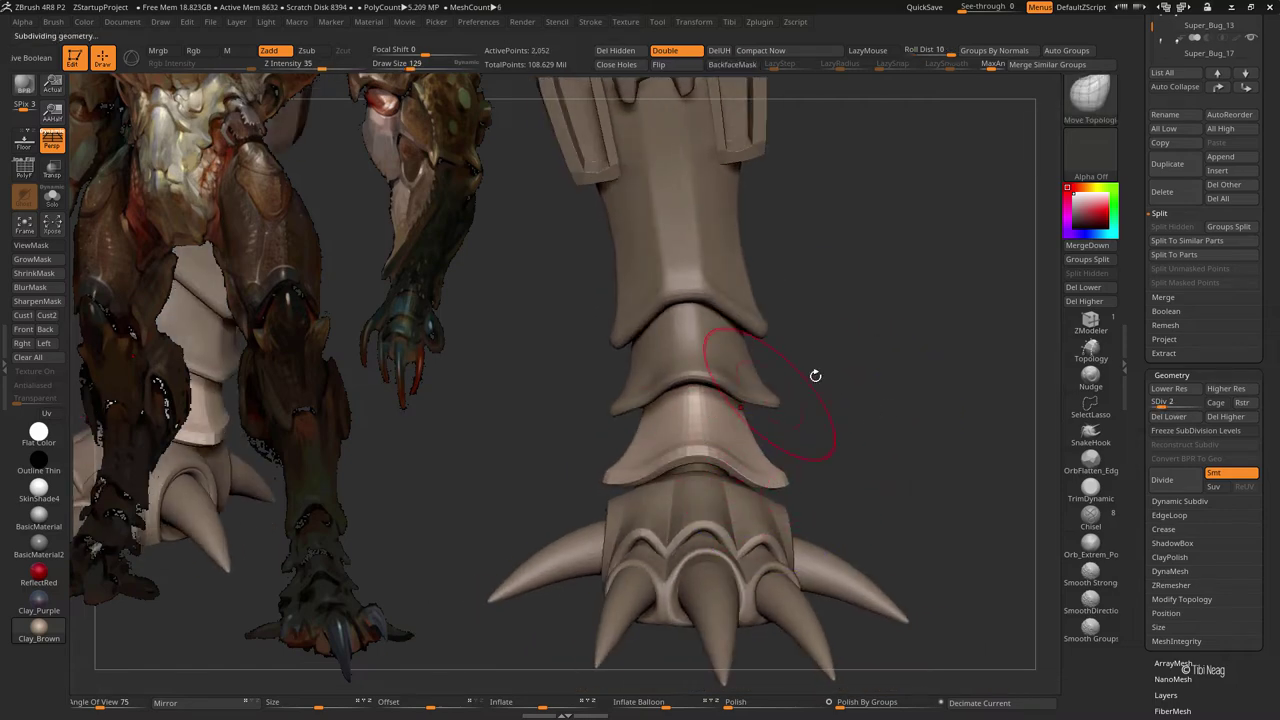
drag(815, 375, 733, 409)
drag(676, 368, 686, 498)
drag(537, 426, 660, 450)
key(shift+d)
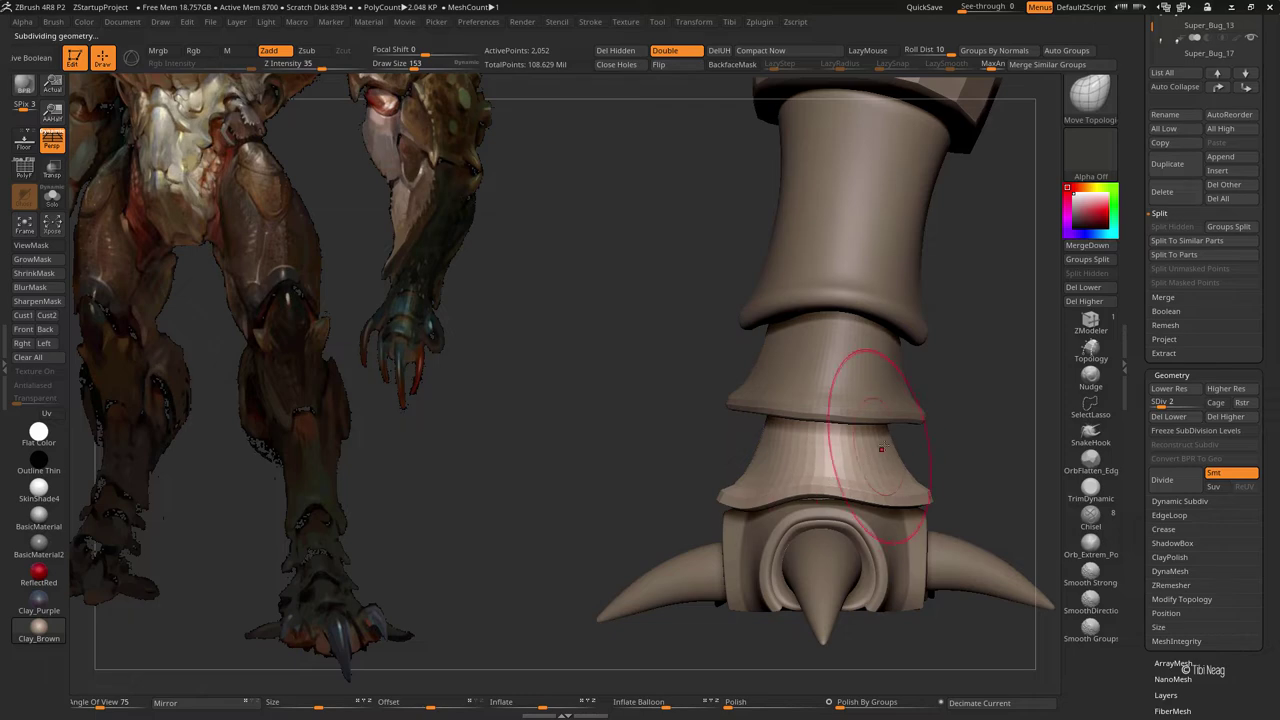
drag(634, 452, 679, 484)
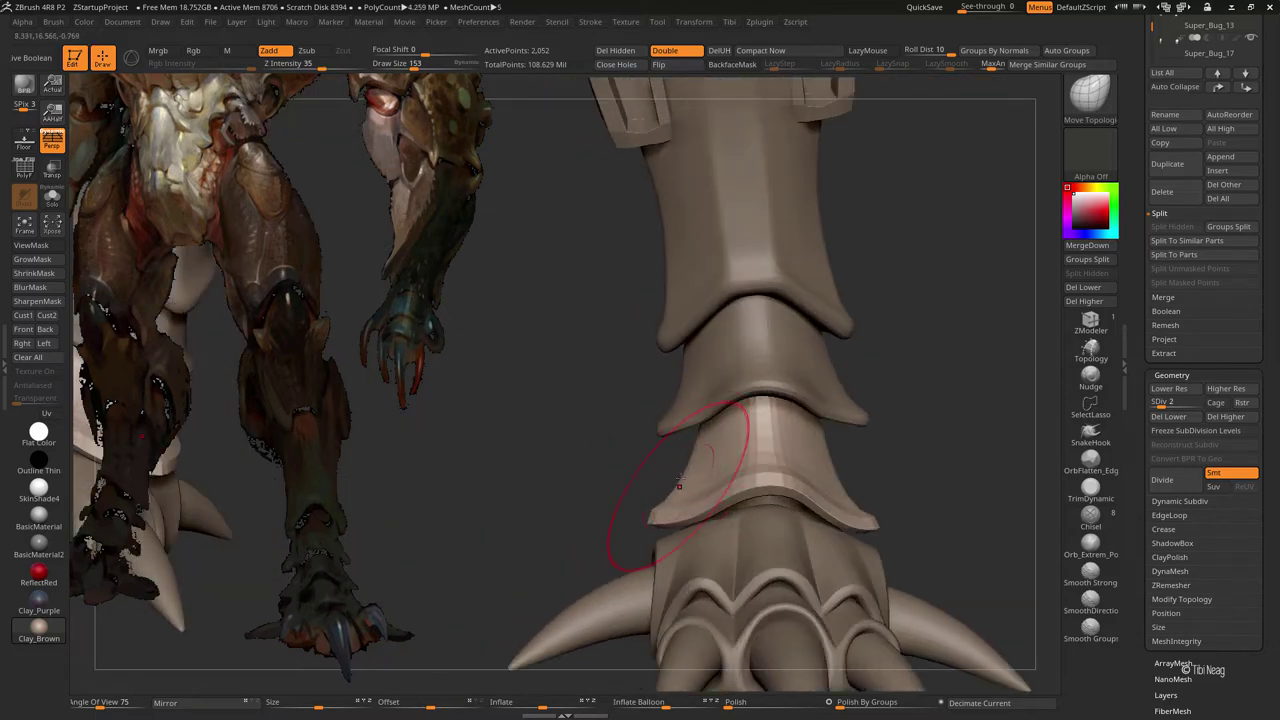
key(shift+d)
drag(700, 400, 926, 388)
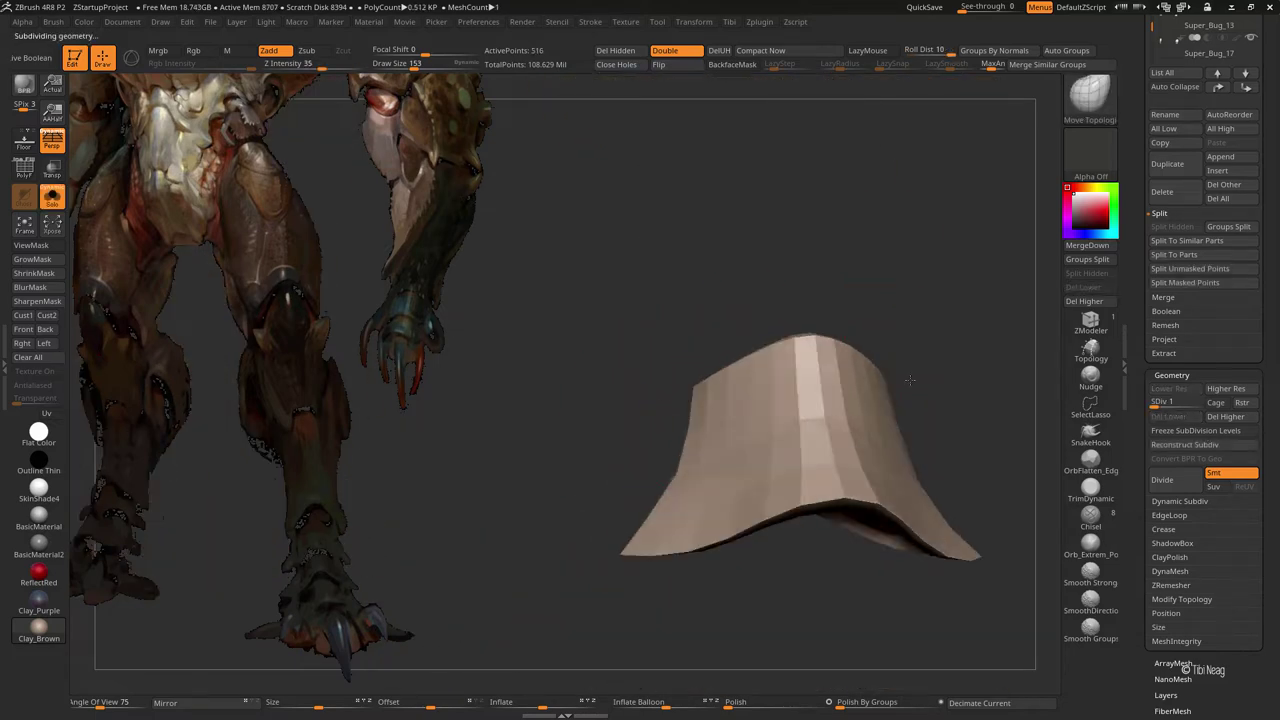
key(d)
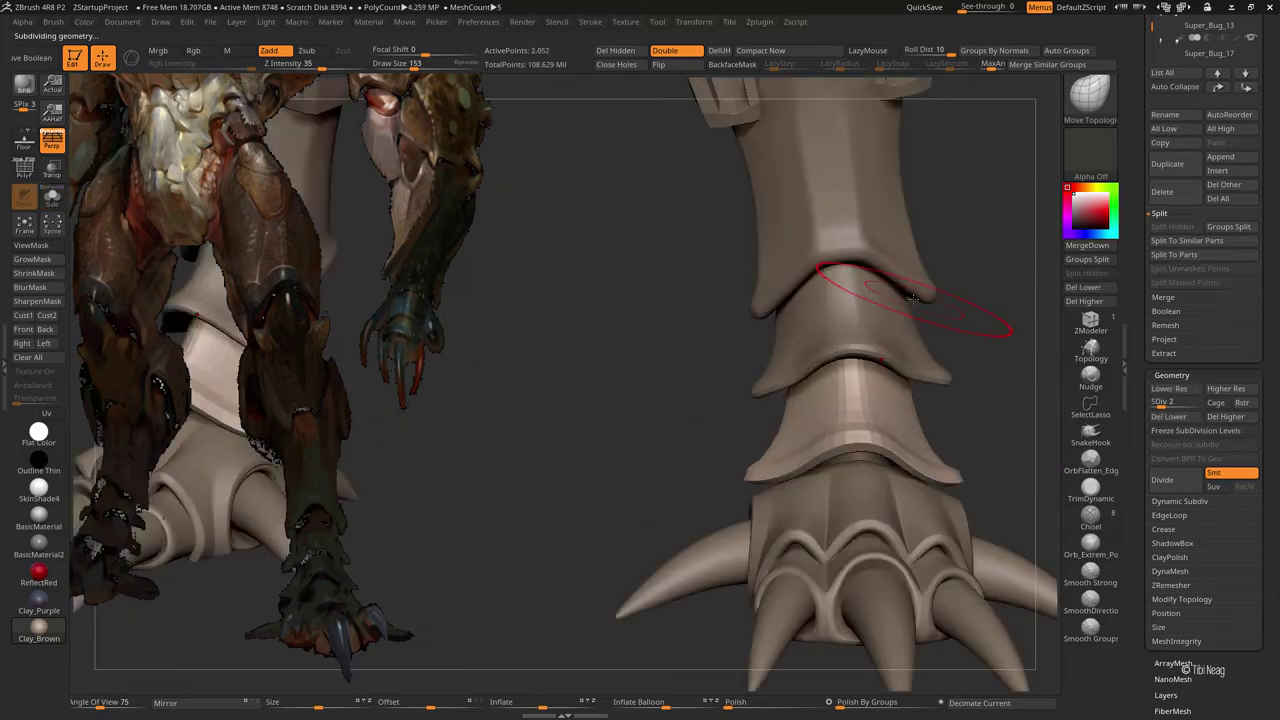
alt+drag(843, 390, 793, 546)
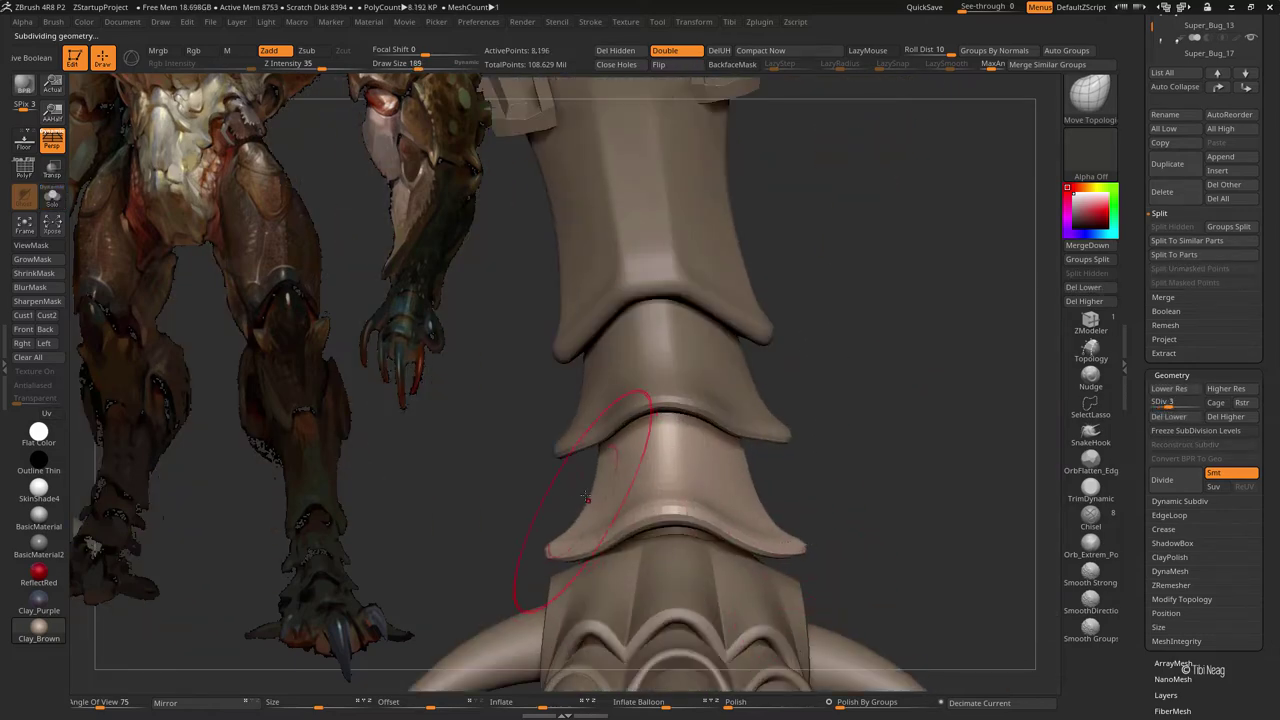
- Select the Super_Bug_20 shell, raise it to subdivision level 4, and zoom out to both legs
alt+click(774, 512)
alt+drag(774, 512, 703, 463)
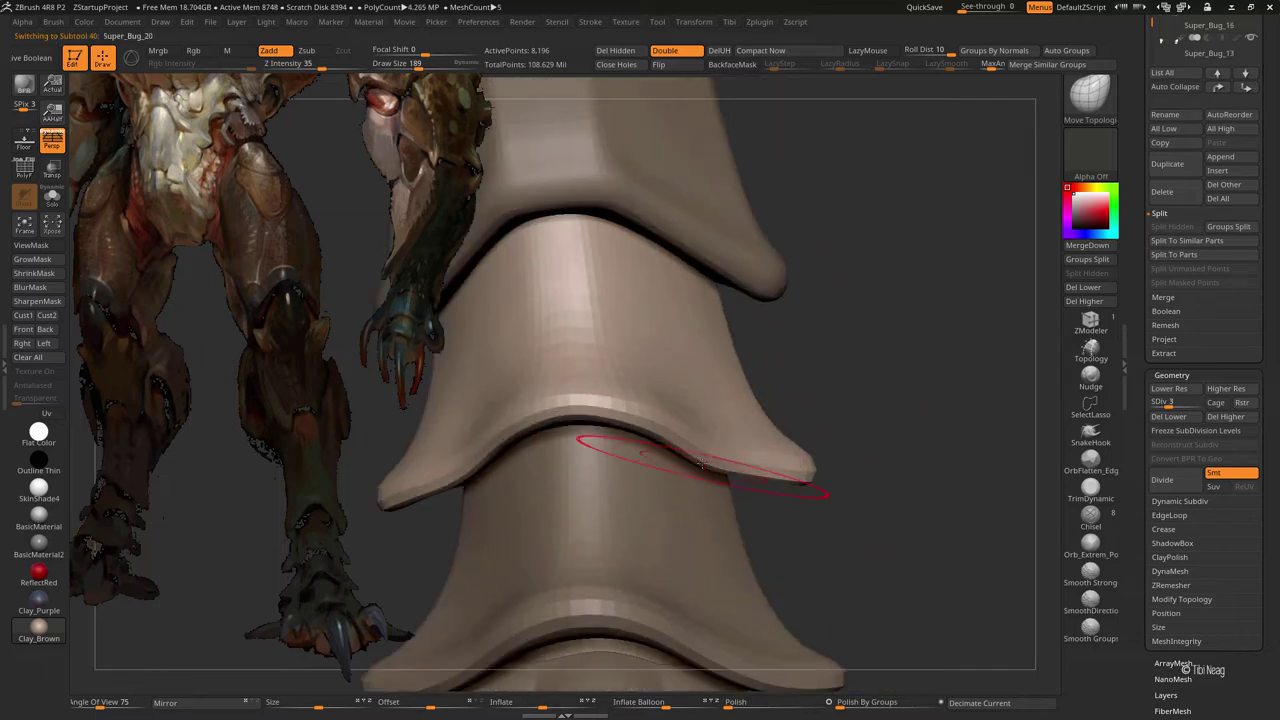
alt+drag(801, 455, 815, 467)
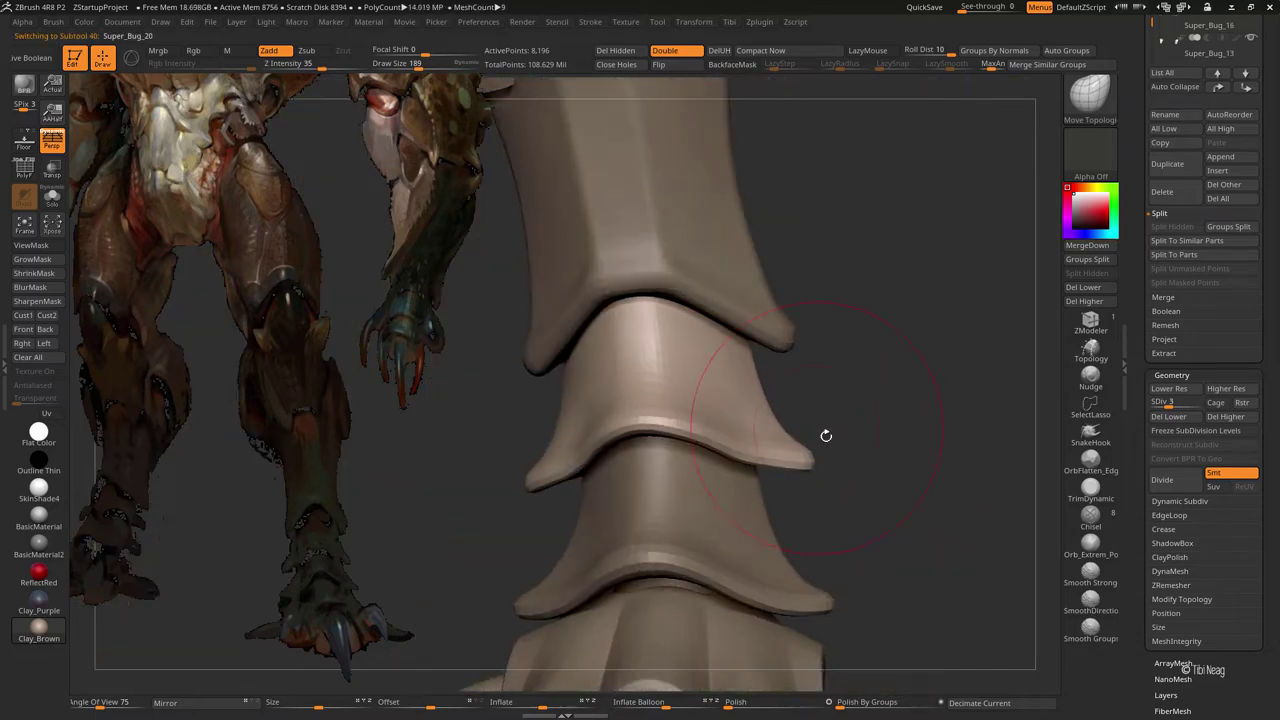
mouse_move(855, 409)
alt+mouse_down()
mouse_move(726, 437)
mouse_move(786, 355)
alt+mouse_up()
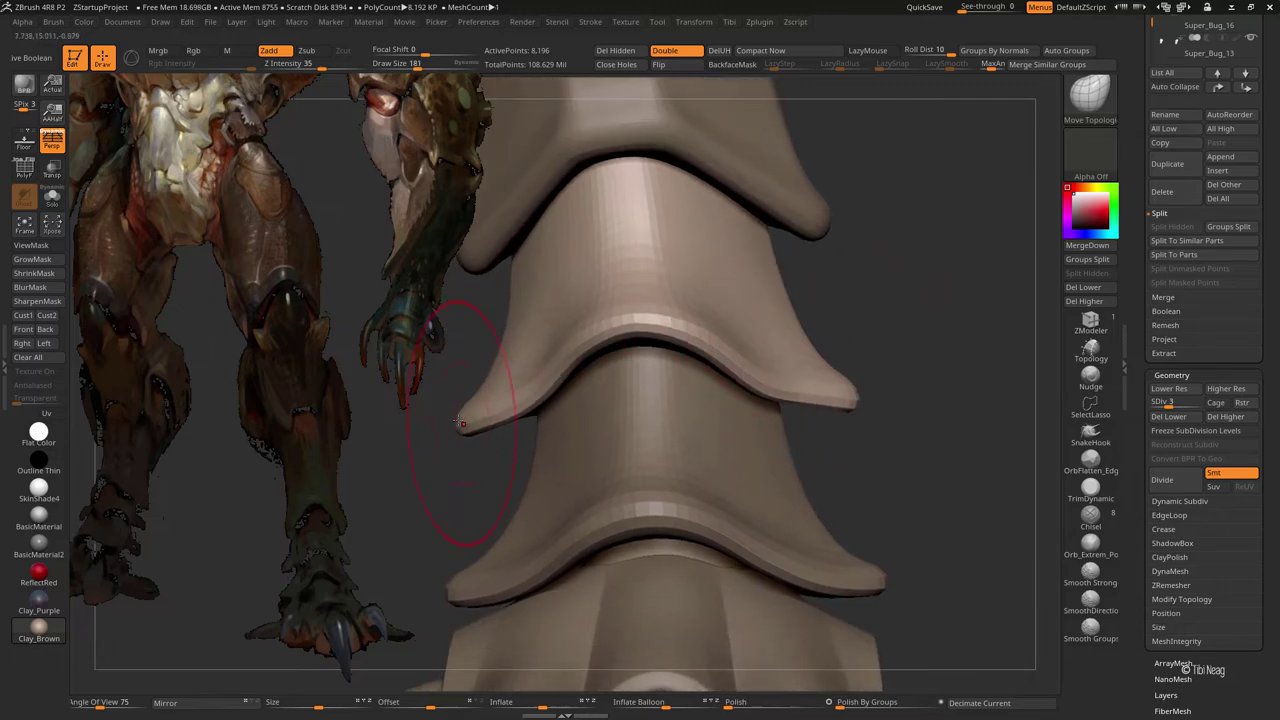
alt+drag(461, 423, 826, 317)
key(ctrl+d)
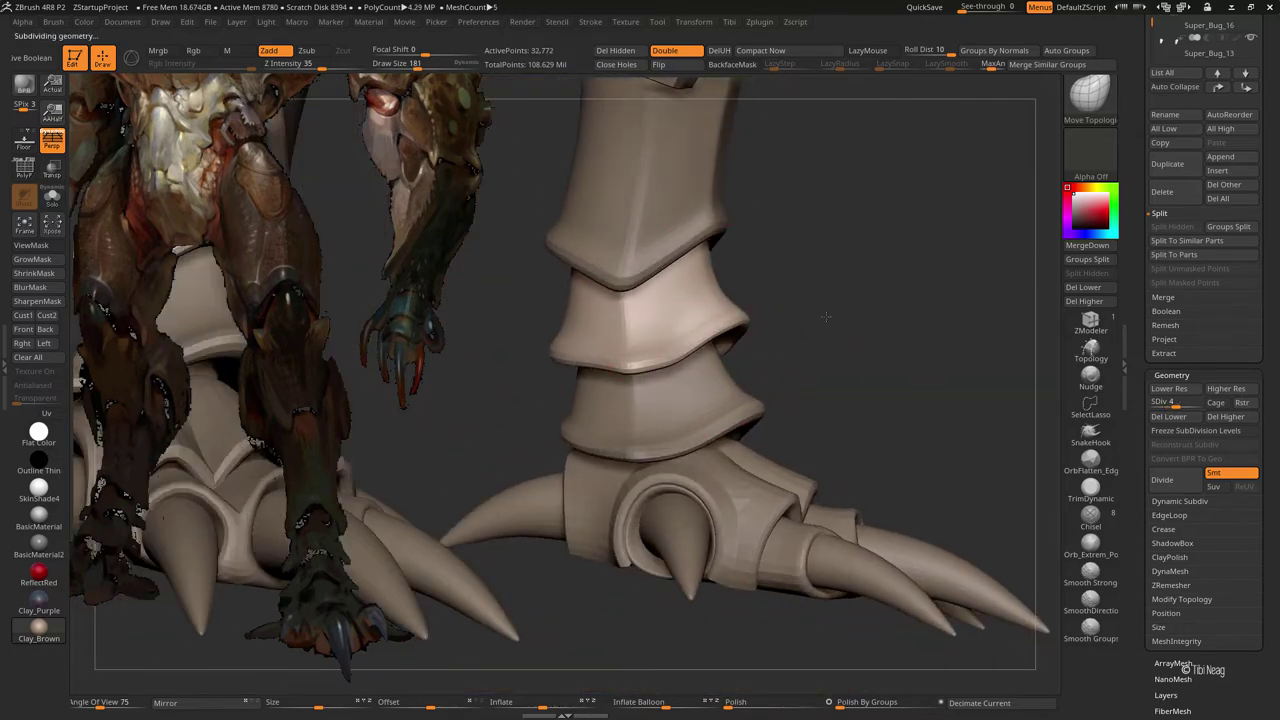
key(bracketleft)
key(bracketleft)
key(bracketleft)
mouse_move(701, 339)
alt+mouse_down()
mouse_move(749, 337)
mouse_move(766, 311)
mouse_move(792, 443)
mouse_move(662, 490)
mouse_move(908, 403)
alt+mouse_up()
- Select Super_Bug_16 and split its claws into separate parts
alt+click(662, 490)
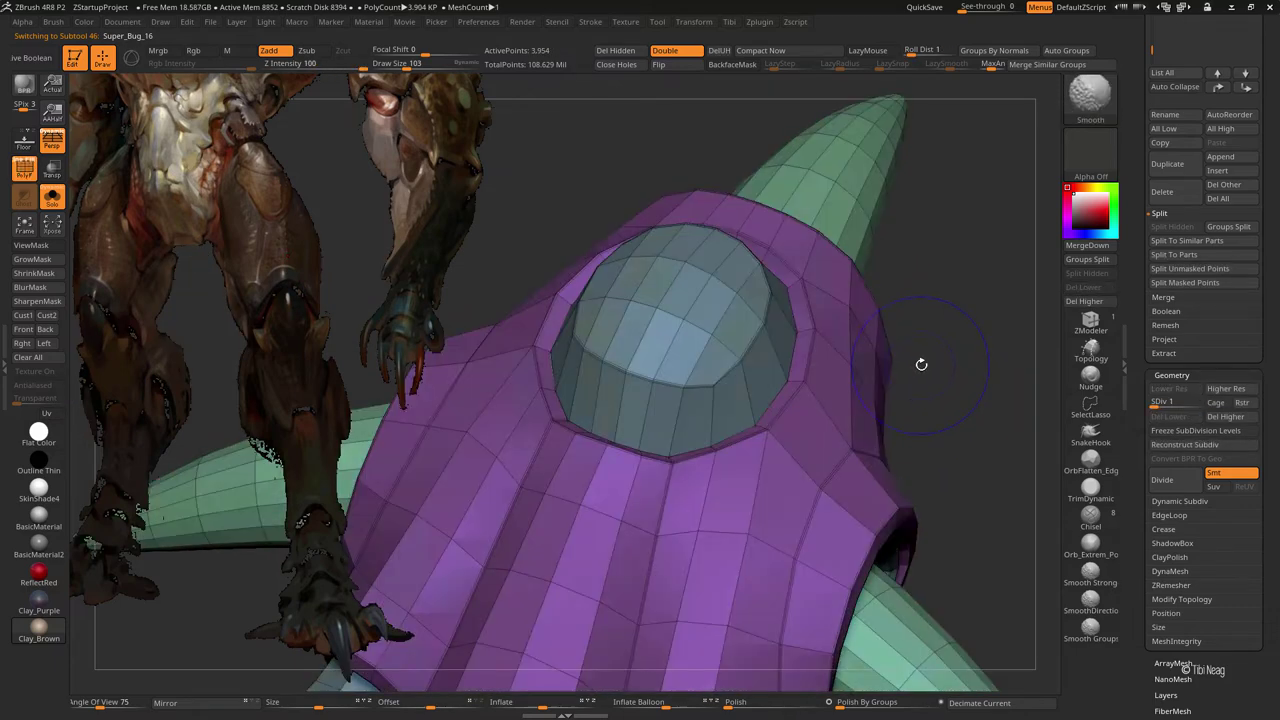
drag(892, 360, 1100, 257)
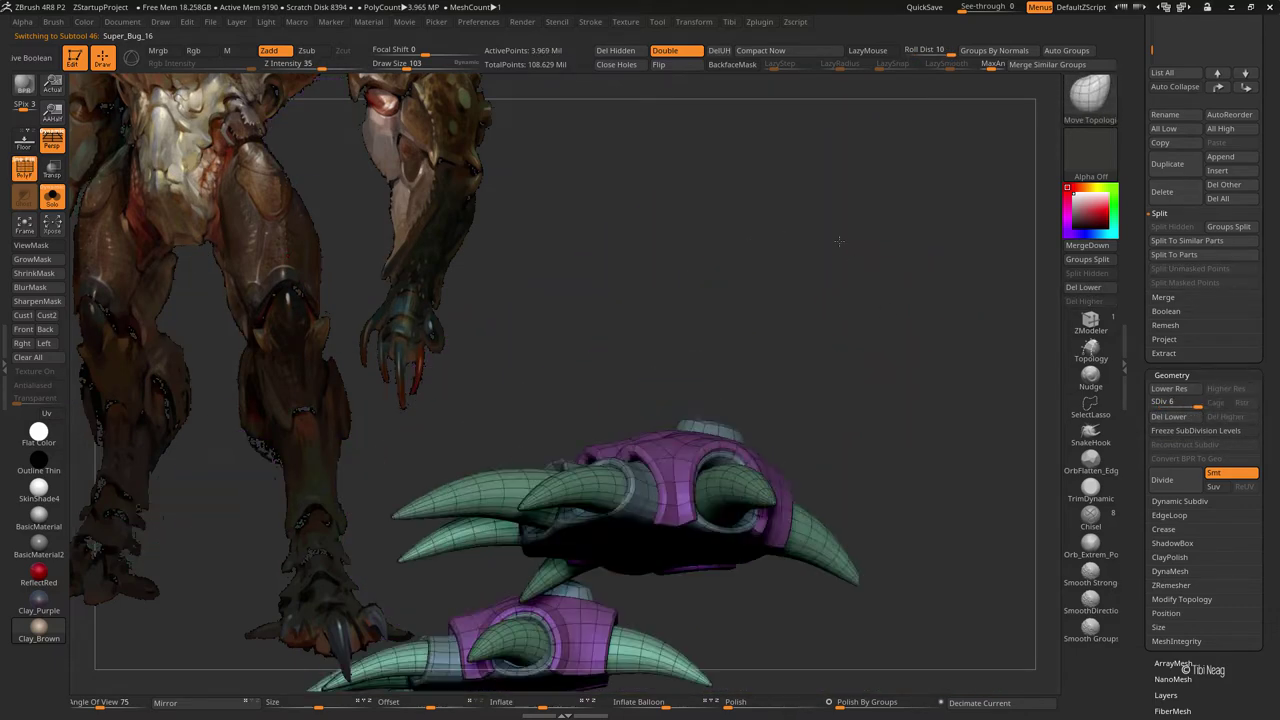
click(1174, 258)
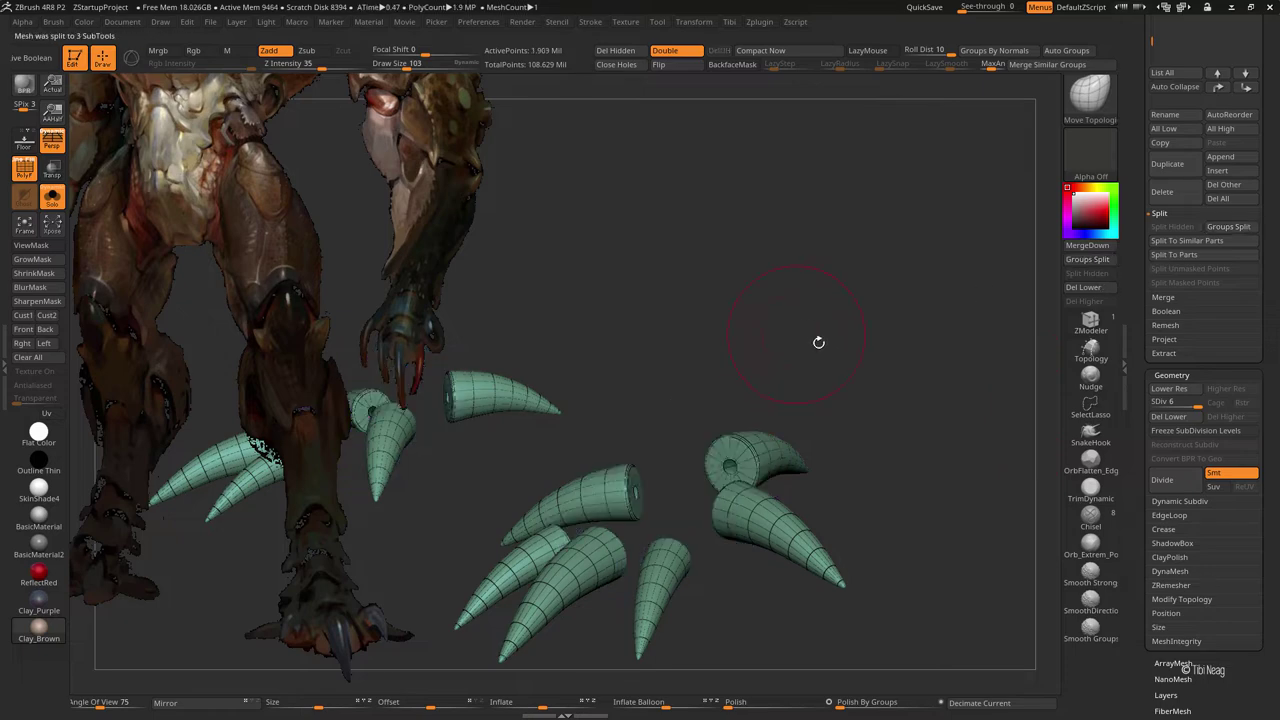
drag(871, 371, 693, 481)
alt+click(693, 481)
- Solo the foot shell at subdivision level 1 and switch to the Move Topological brush
alt+click(693, 481)
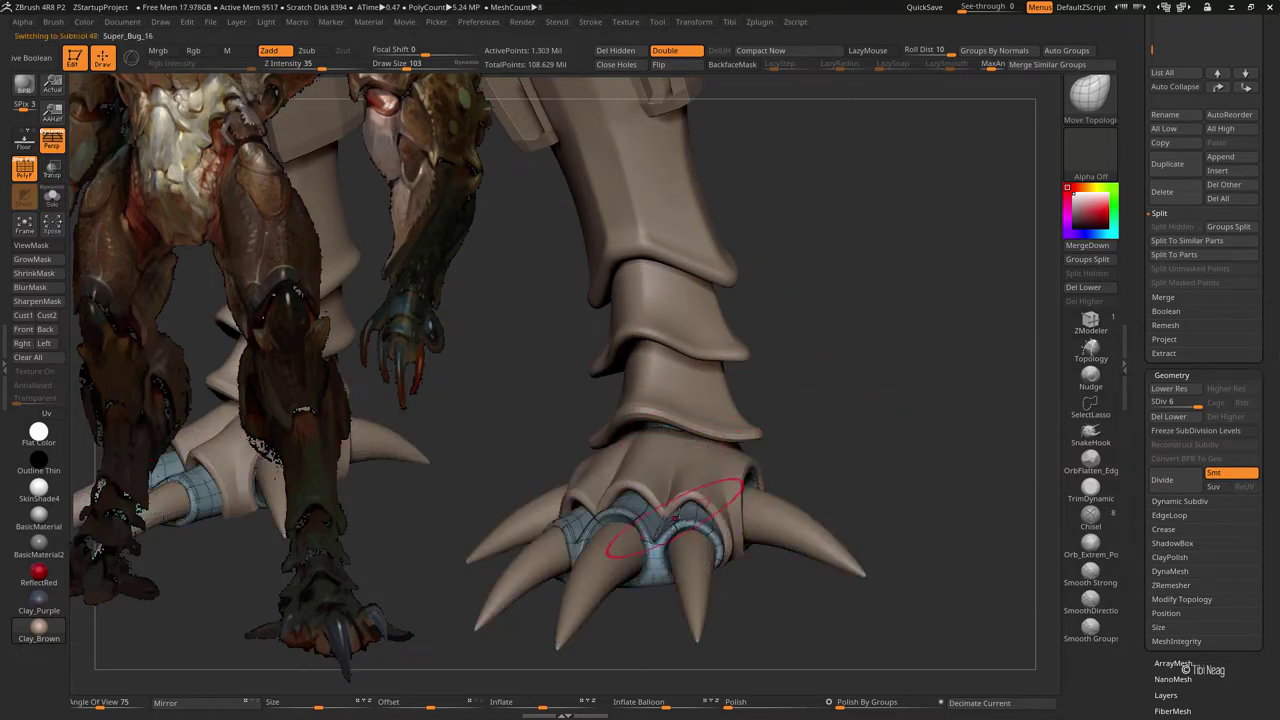
click(52, 197)
drag(840, 344, 852, 334)
key(shift+d)
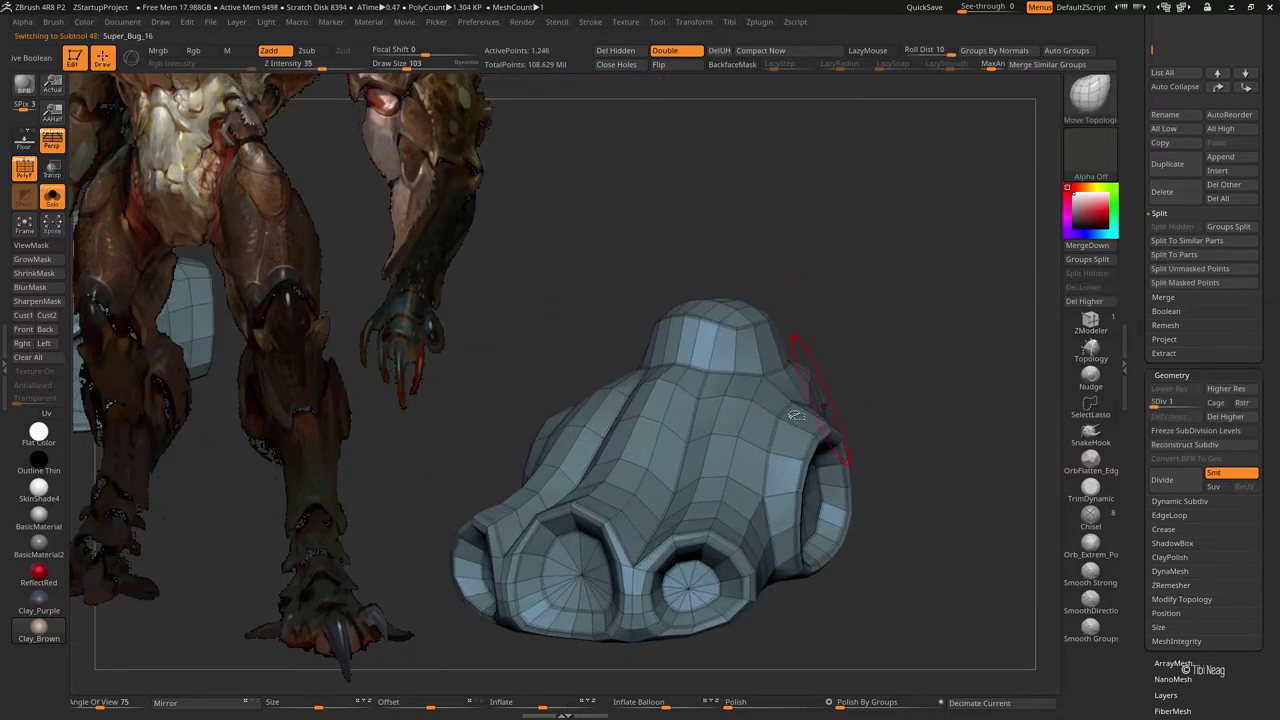
ctrl+shift+click(809, 314)
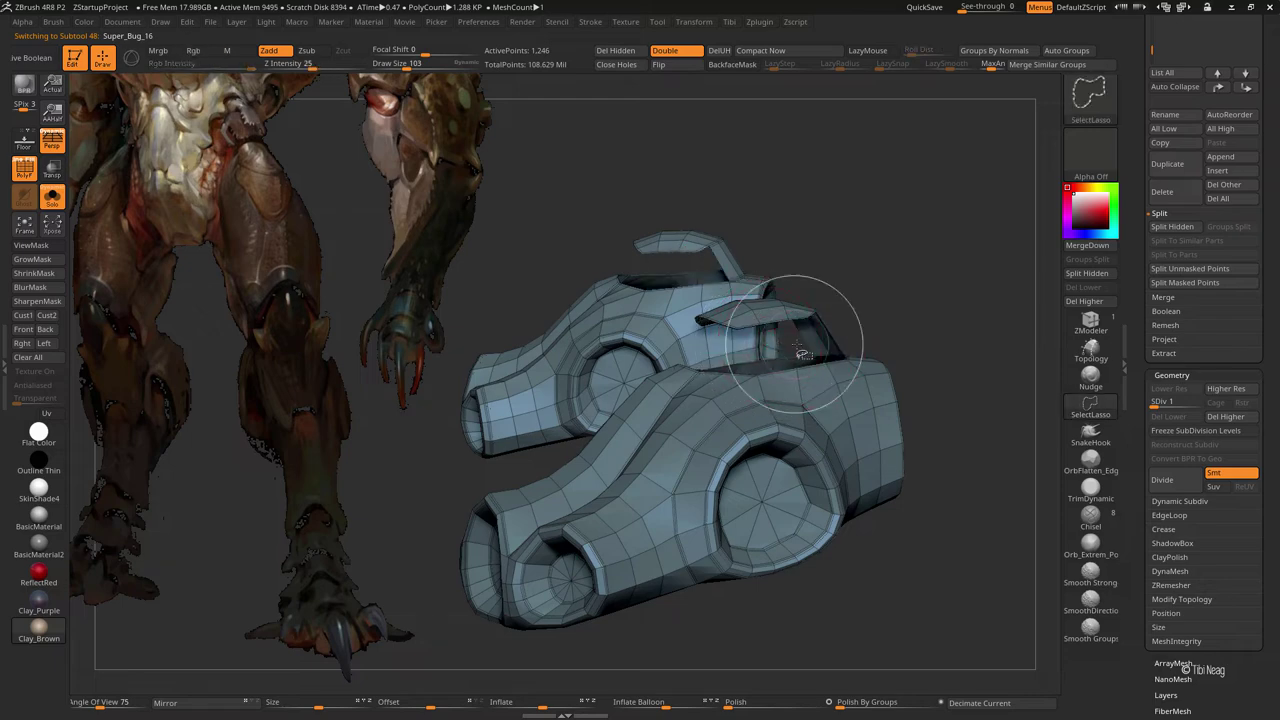
key(b)
key(m)
key(t)
- Subdivide the foot shell twice to smooth its toe openings and top collar
key(shift+f)
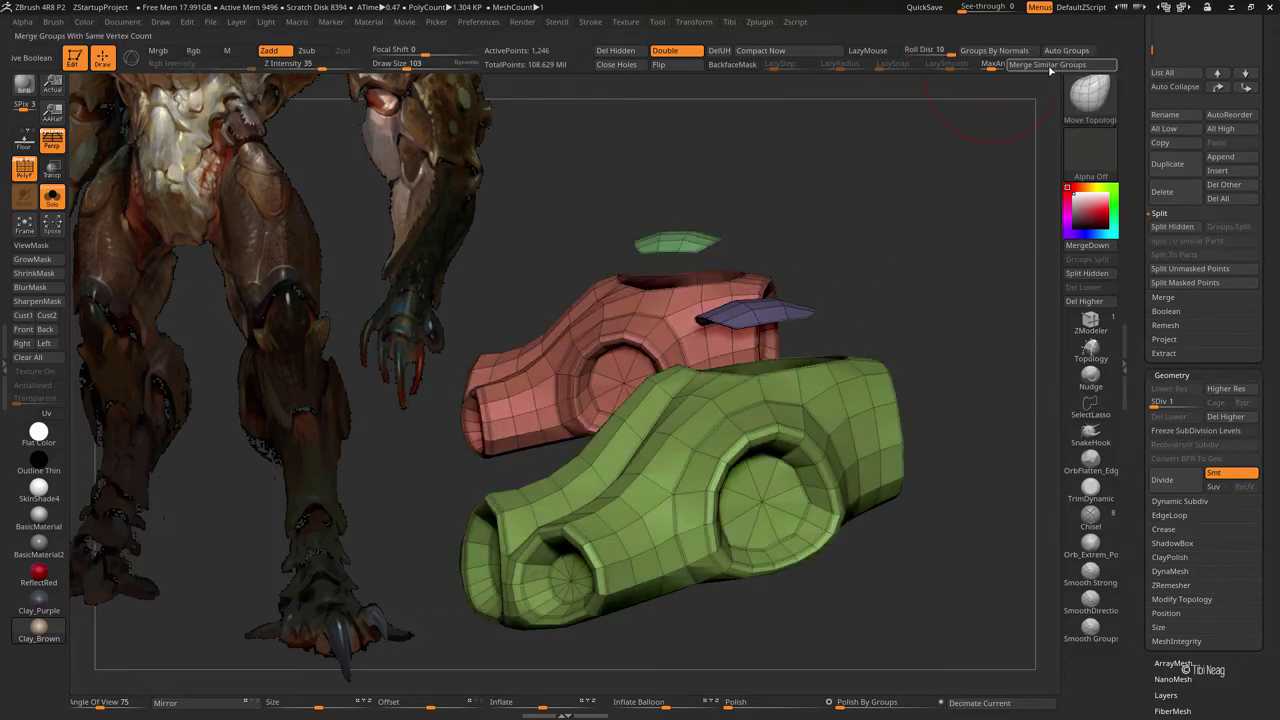
drag(968, 90, 785, 320)
key(ctrl+d)
key(ctrl+d)
key(ctrl+d)
key(ctrl+d)
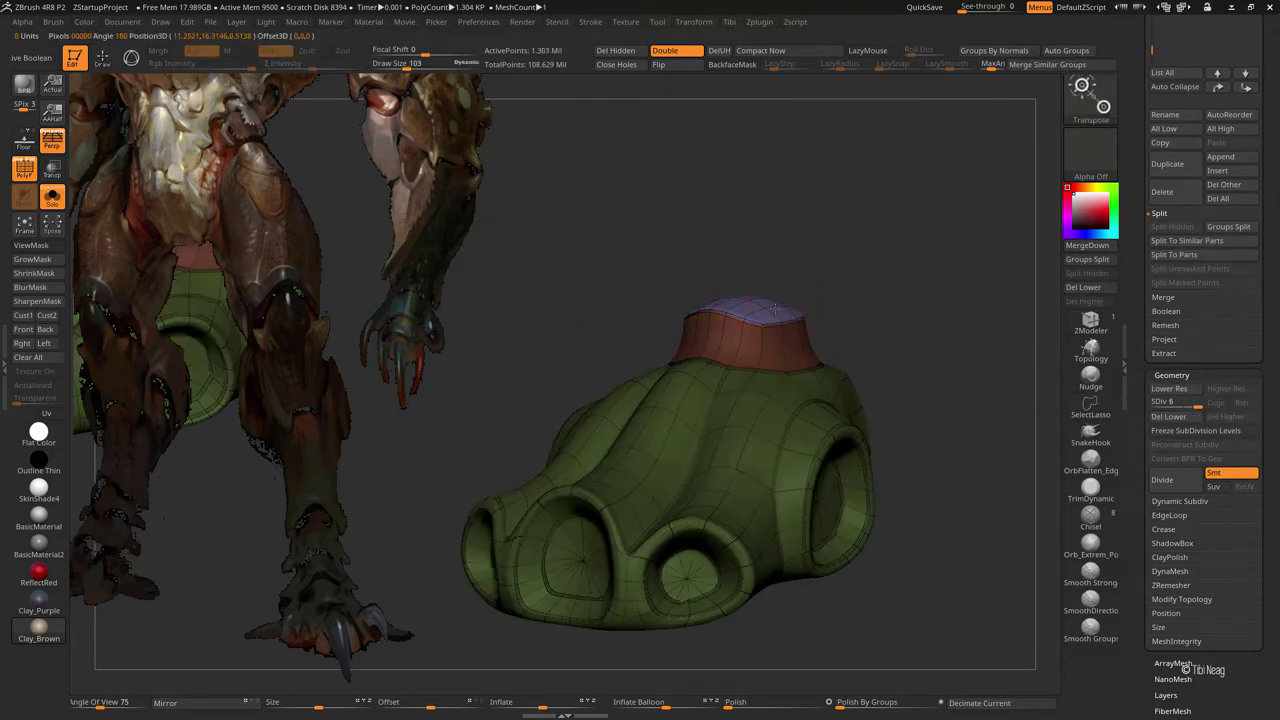
key(ctrl+d)
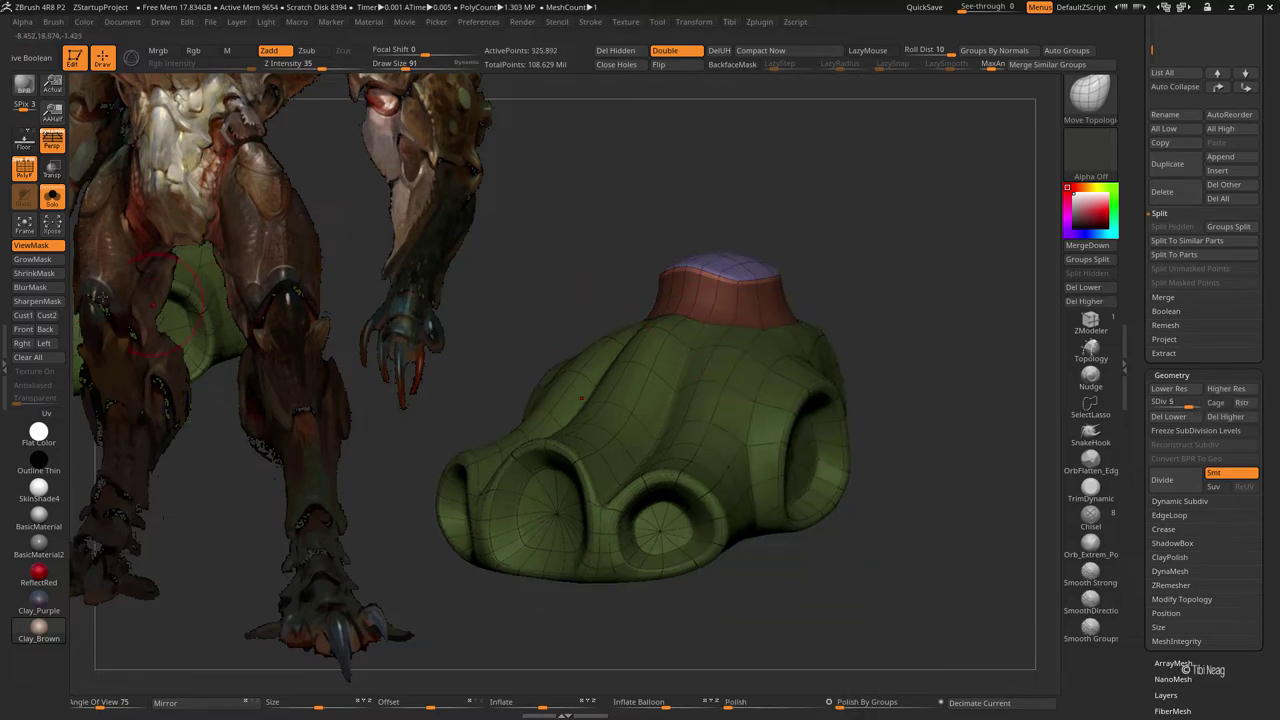
key(ctrl+h)
key(shift+f)
key(ctrl+h)
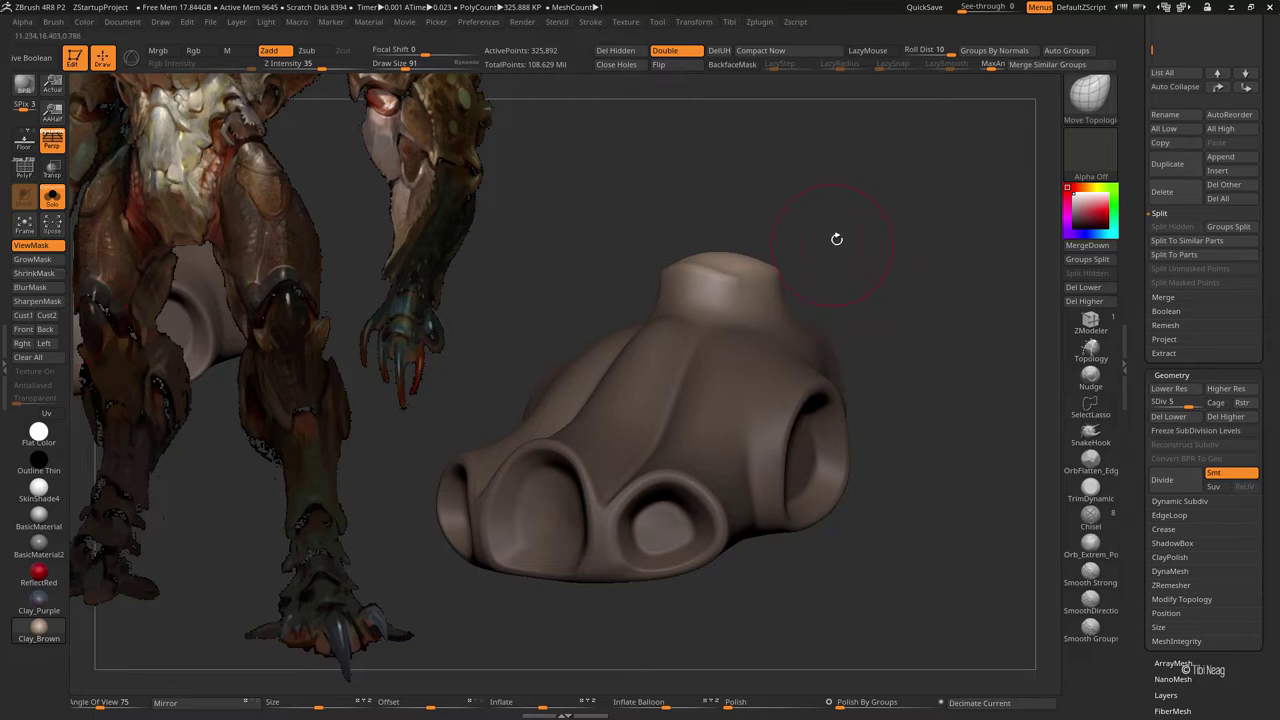
- Check the smoothed shell in isolation from several angles, then show all pieces again
drag(837, 239, 743, 710)
drag(664, 263, 787, 262)
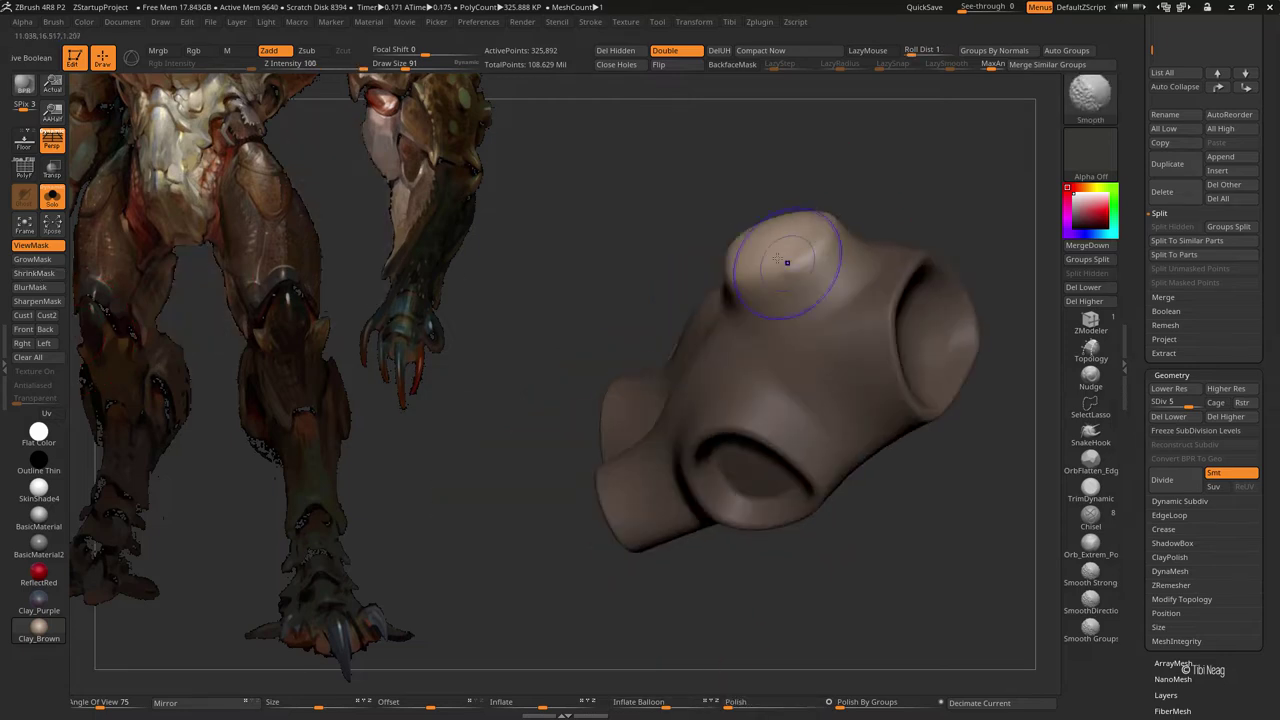
mouse_move(802, 192)
mouse_down()
mouse_move(891, 277)
mouse_move(917, 189)
mouse_move(792, 238)
mouse_up()
key(w)
drag(823, 286, 846, 255)
key(alt+shift+s)
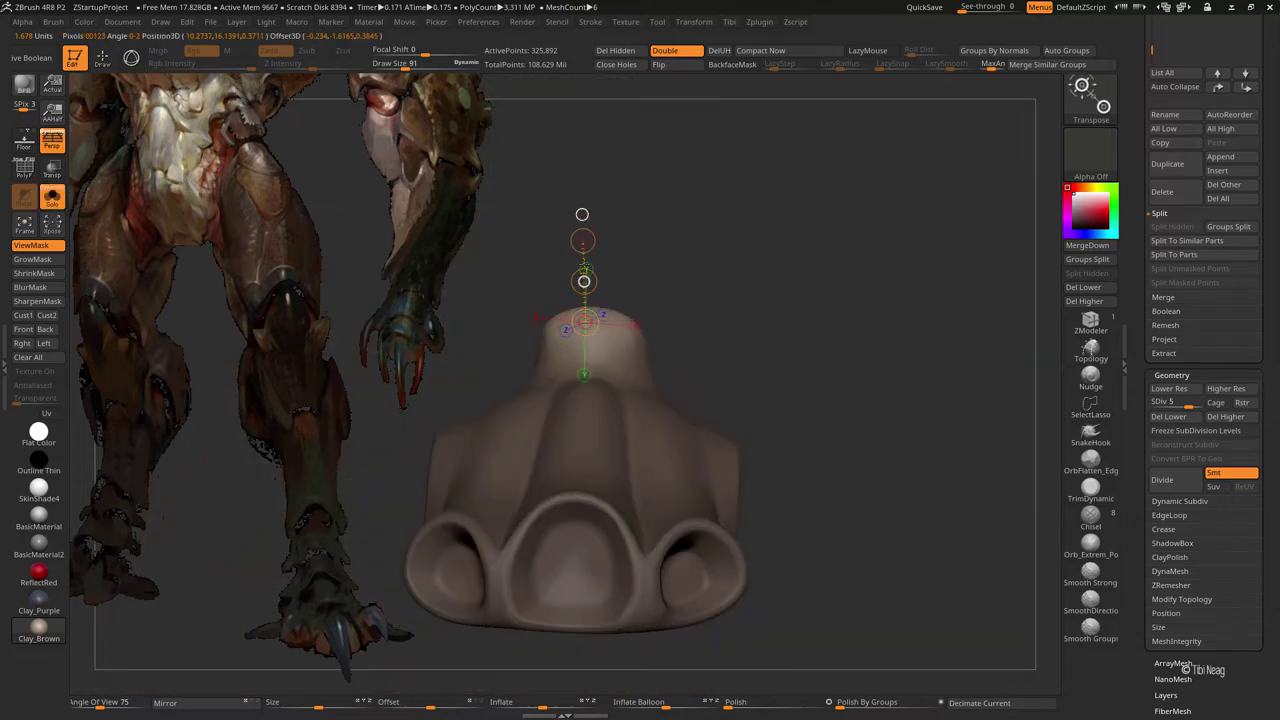
mouse_move(620, 200)
mouse_down()
mouse_move(580, 250)
mouse_move(580, 280)
mouse_move(756, 211)
mouse_up()
key(q)
key(alt+shift+s)
drag(774, 260, 620, 357)
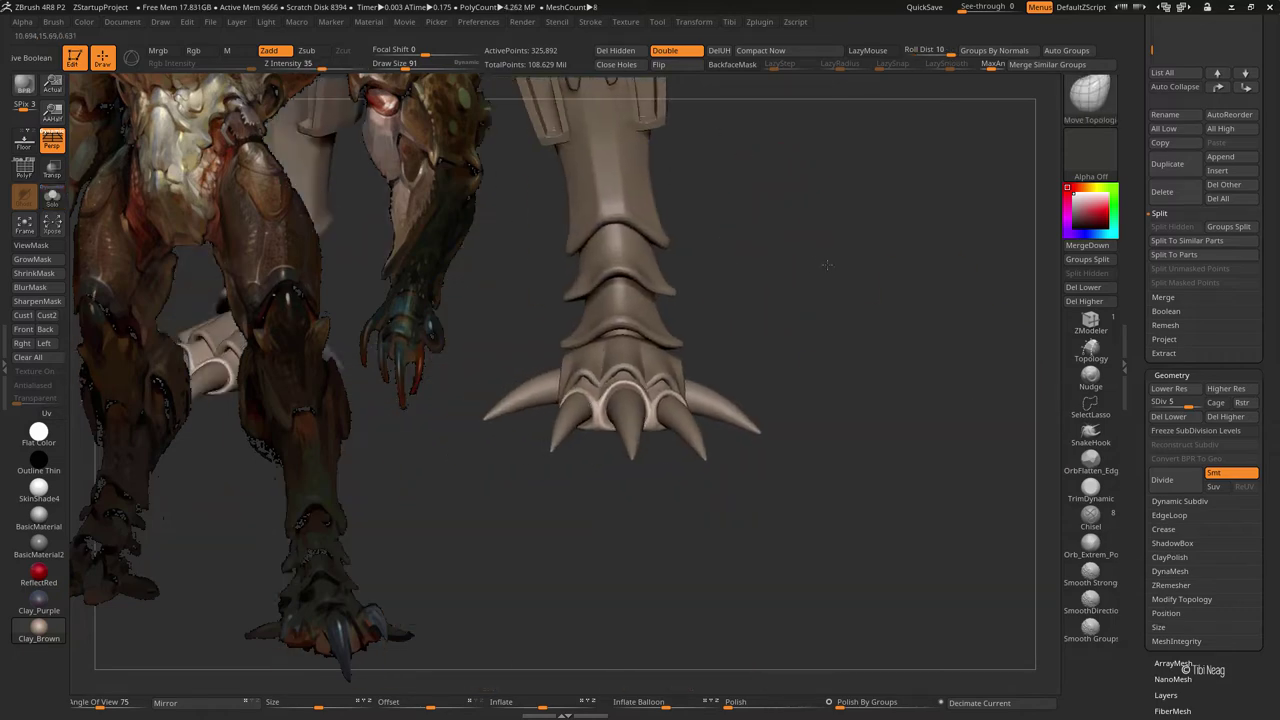
- Select the Super_Bug_18 toe-ring piece and examine the arched rings around the claw bases
alt+click(620, 357)
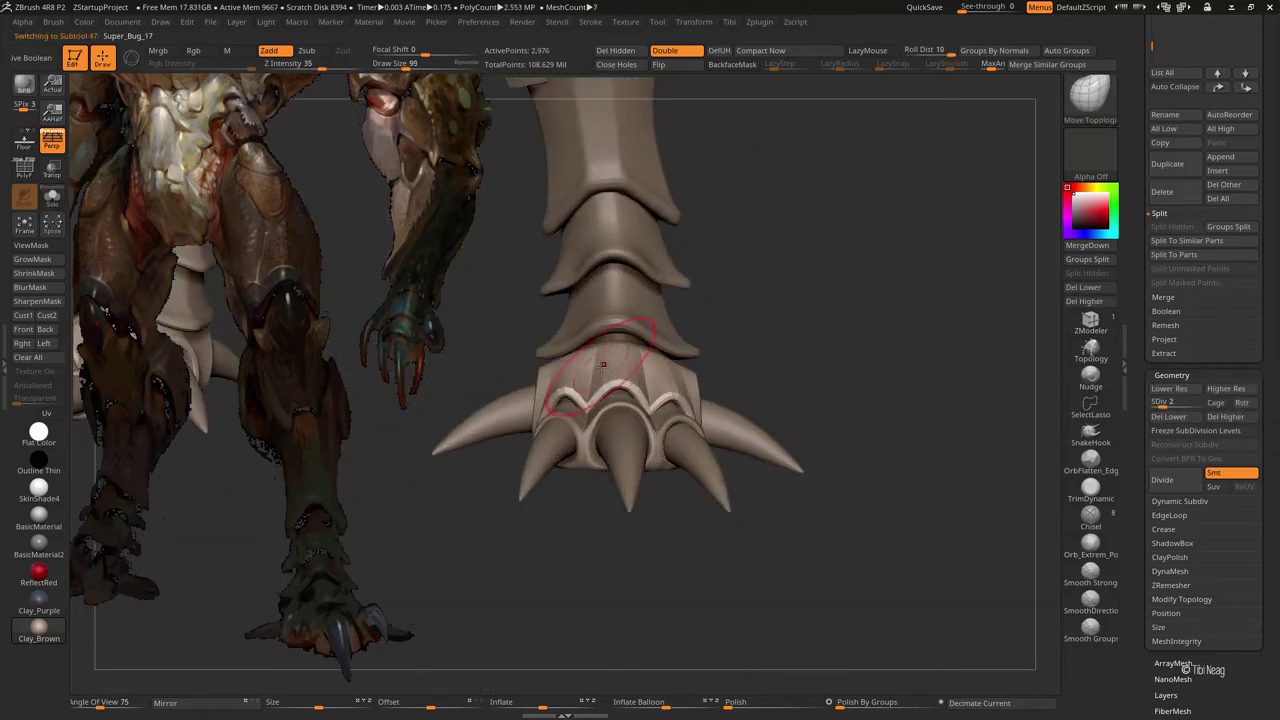
ctrl+right_drag(594, 356, 805, 353)
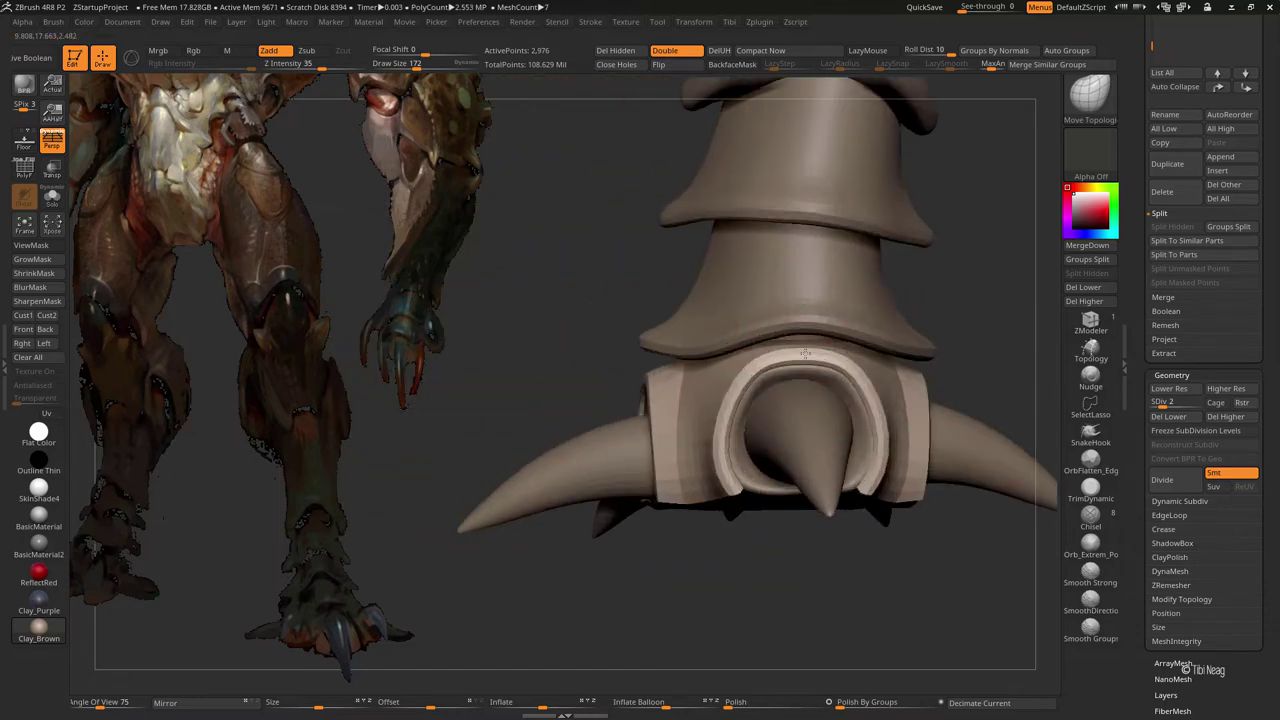
mouse_move(805, 353)
right_down()
mouse_move(843, 372)
mouse_move(600, 371)
right_up()
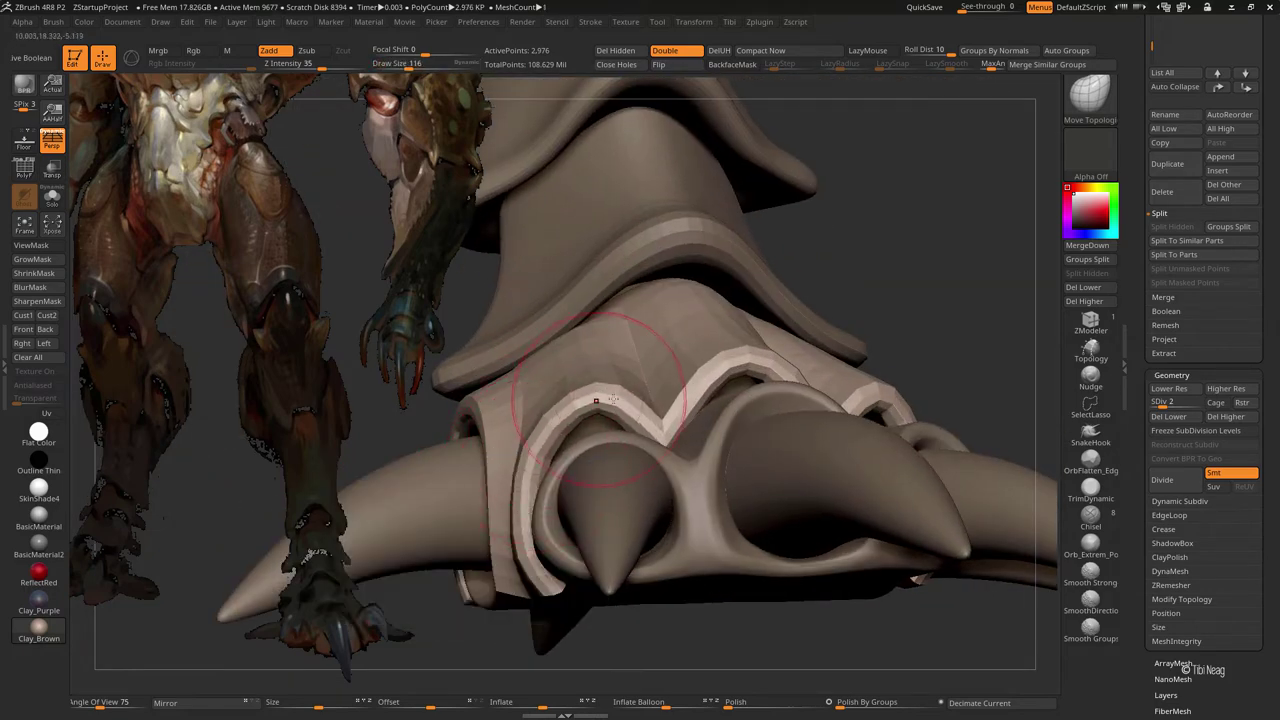
mouse_move(689, 413)
right_down()
mouse_move(917, 404)
mouse_move(995, 510)
mouse_move(847, 396)
mouse_move(975, 438)
mouse_move(949, 455)
mouse_move(857, 329)
mouse_move(780, 390)
mouse_move(843, 386)
mouse_move(928, 514)
mouse_move(818, 436)
mouse_move(825, 416)
right_up()
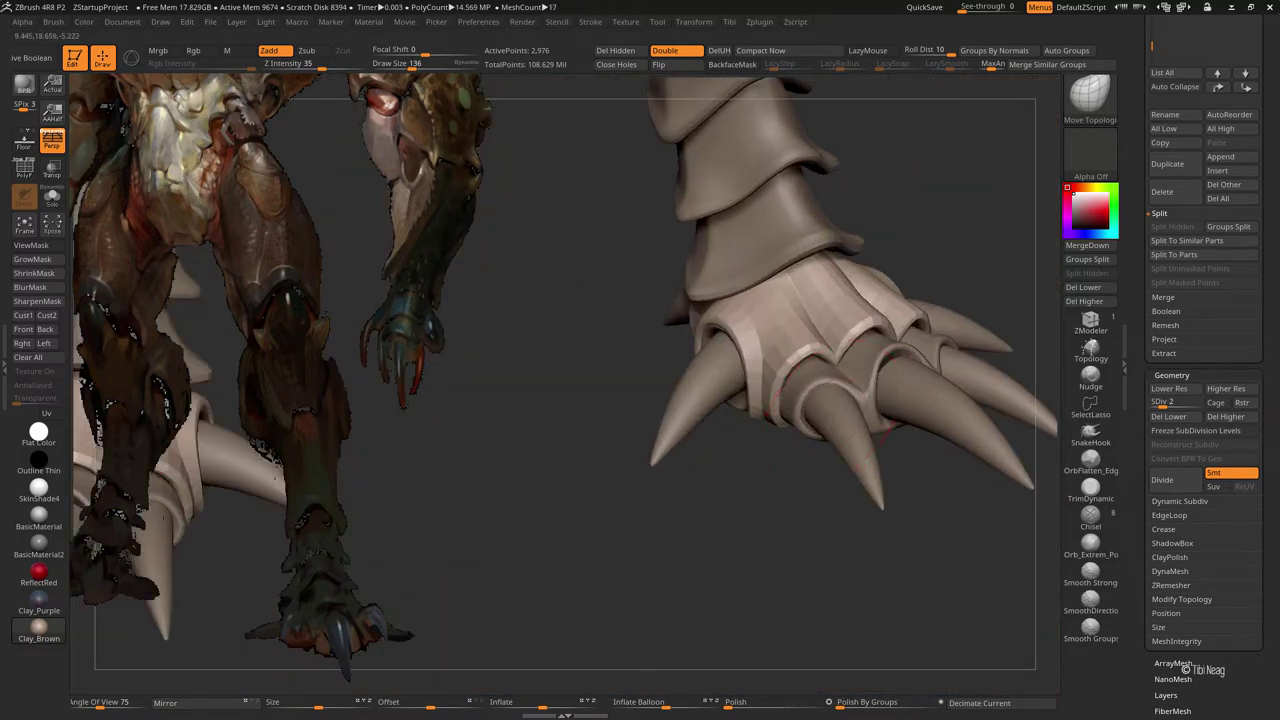
- Enlarge the brush, merge the toe claws into one orange polygroup, and solo the purple claw
alt+click(834, 410)
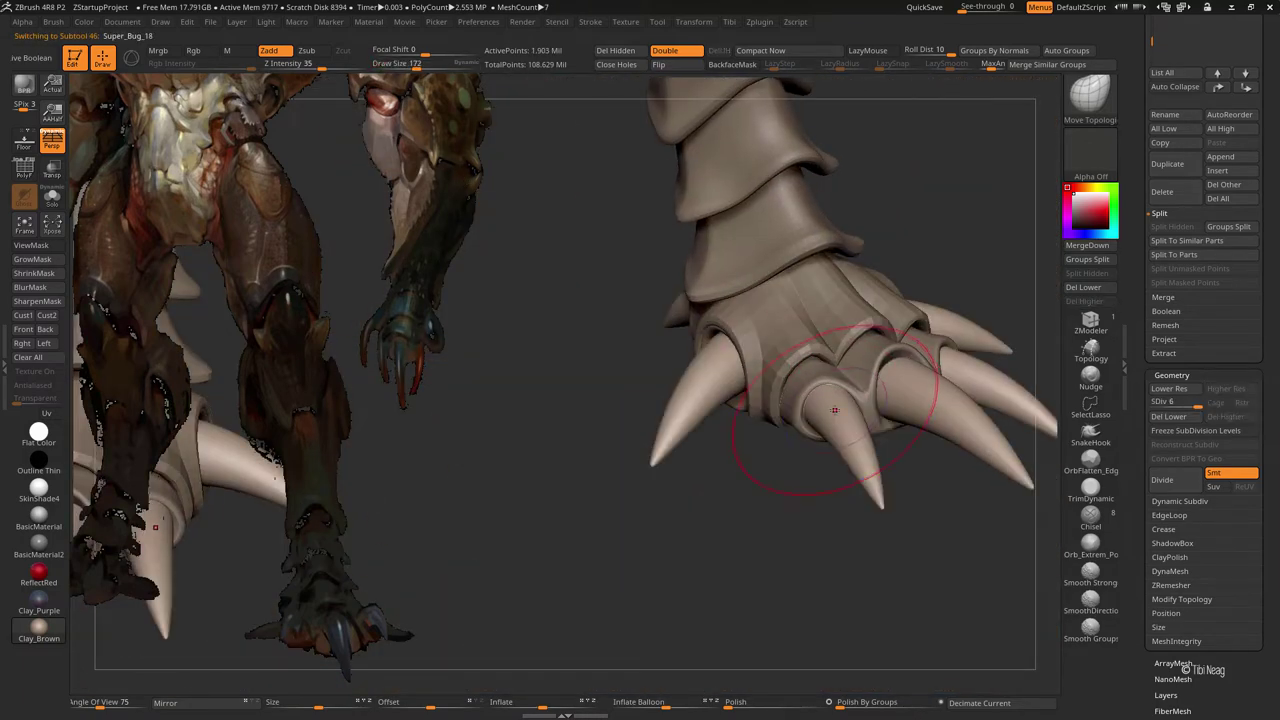
right_drag(827, 410, 840, 380)
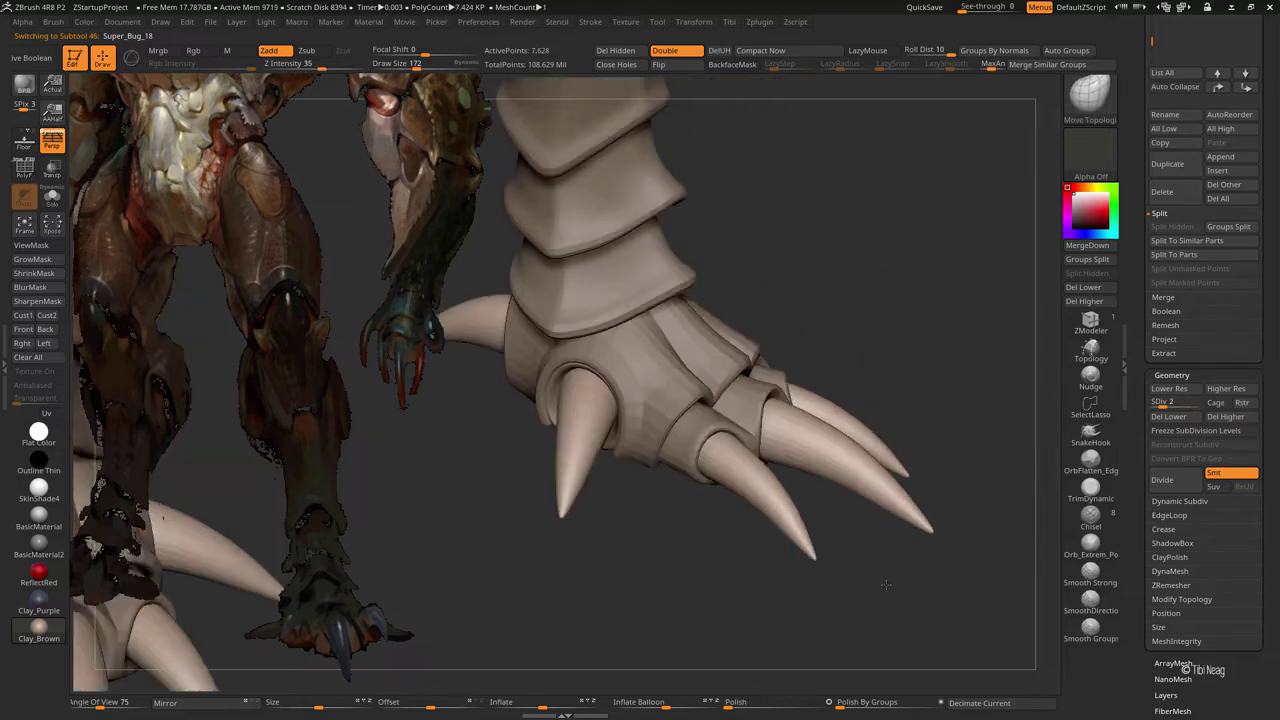
key(space)
right_drag(861, 328, 805, 357)
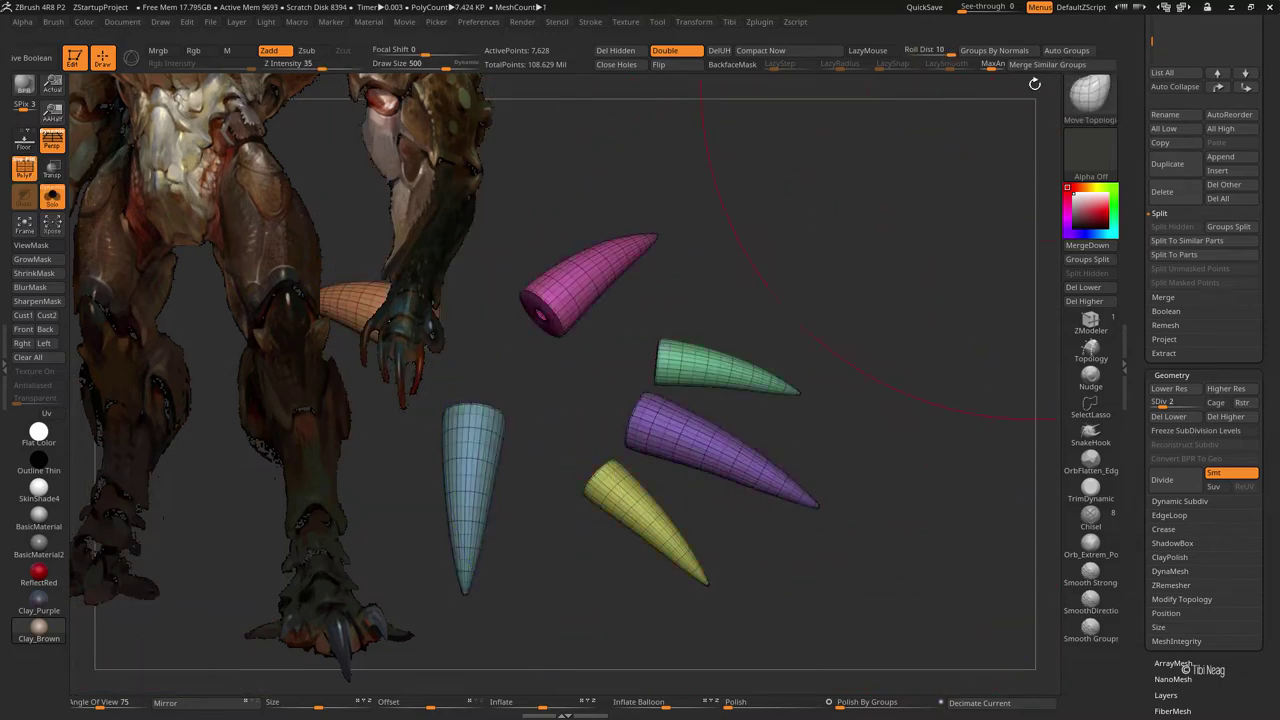
click(1047, 64)
right_drag(694, 266, 743, 416)
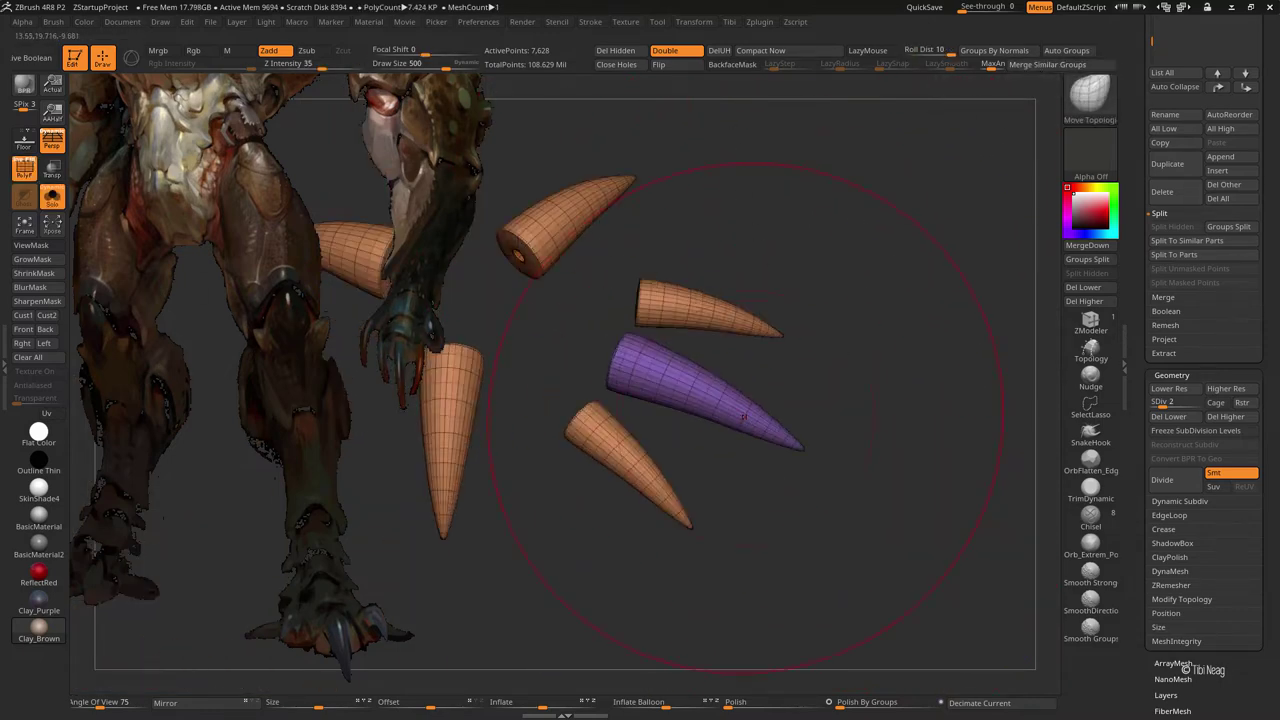
alt+click(748, 430)
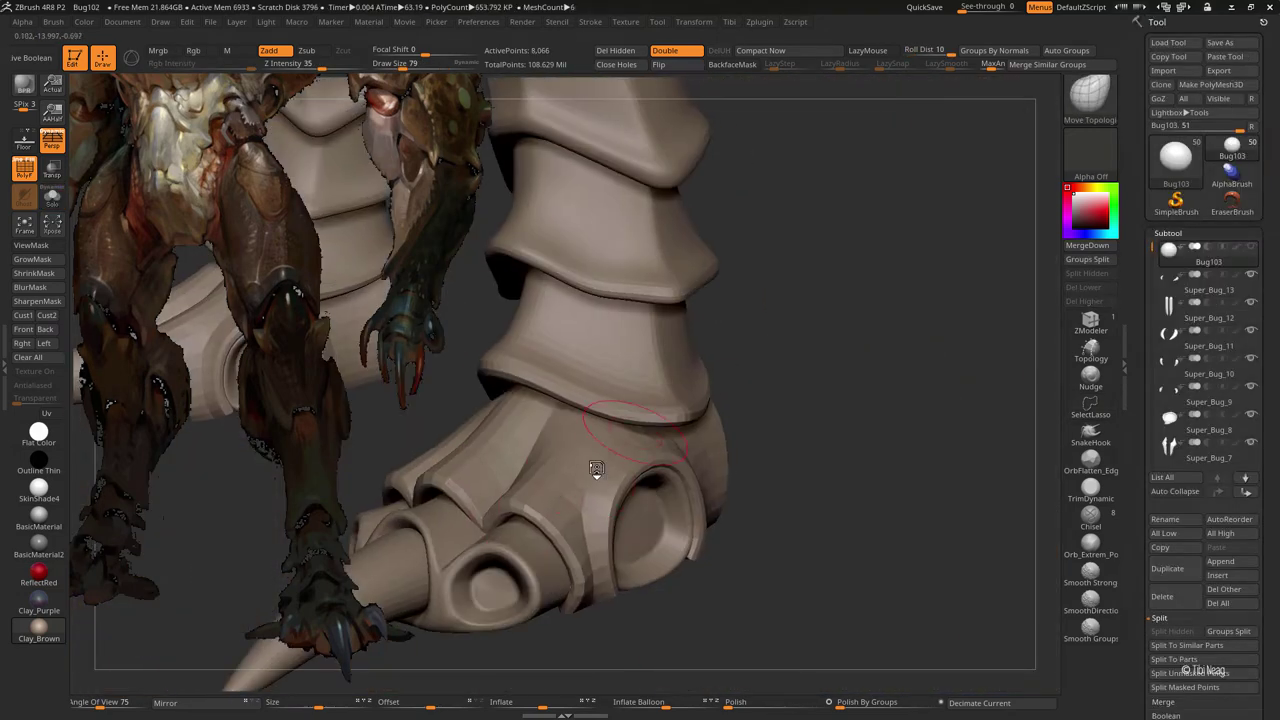
- Mask the purple claw's base, rotate and bend it with Transpose, and subdivide it
drag(596, 470, 745, 365)
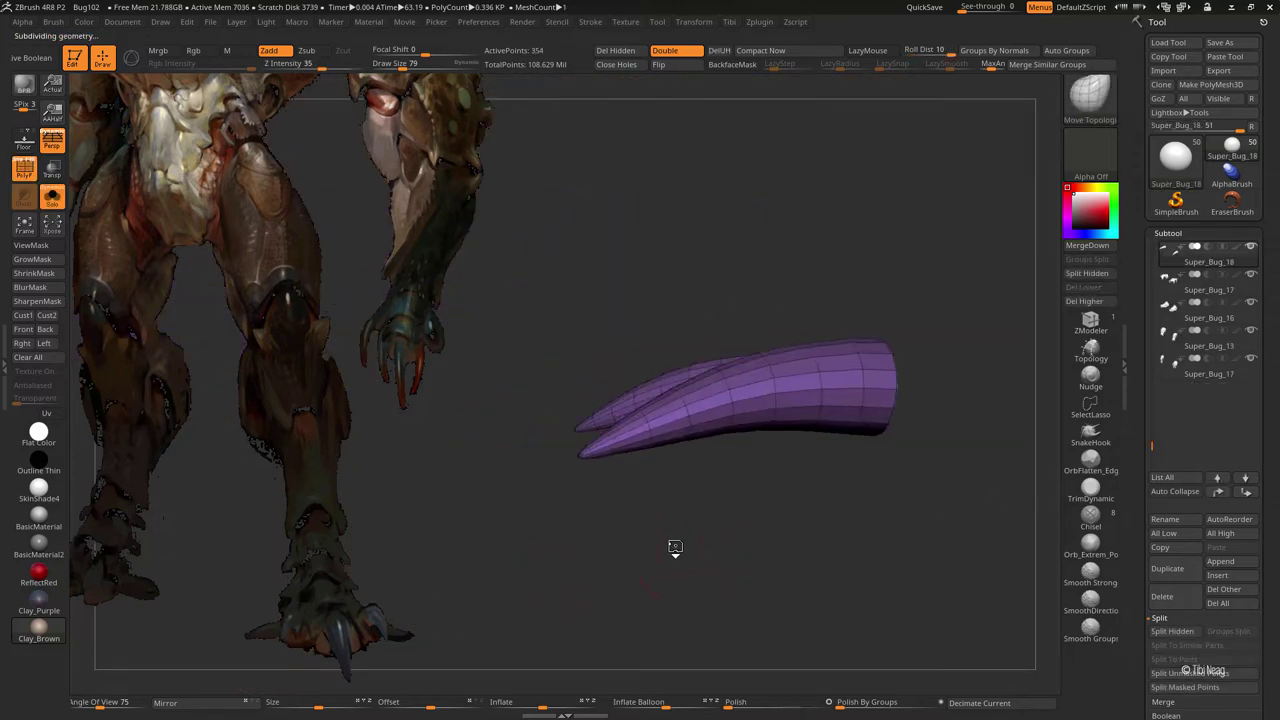
mouse_move(469, 361)
mouse_down()
mouse_move(374, 471)
mouse_move(431, 398)
mouse_move(574, 380)
mouse_move(474, 216)
mouse_up()
mouse_move(608, 296)
mouse_down()
mouse_move(666, 309)
mouse_move(811, 384)
mouse_up()
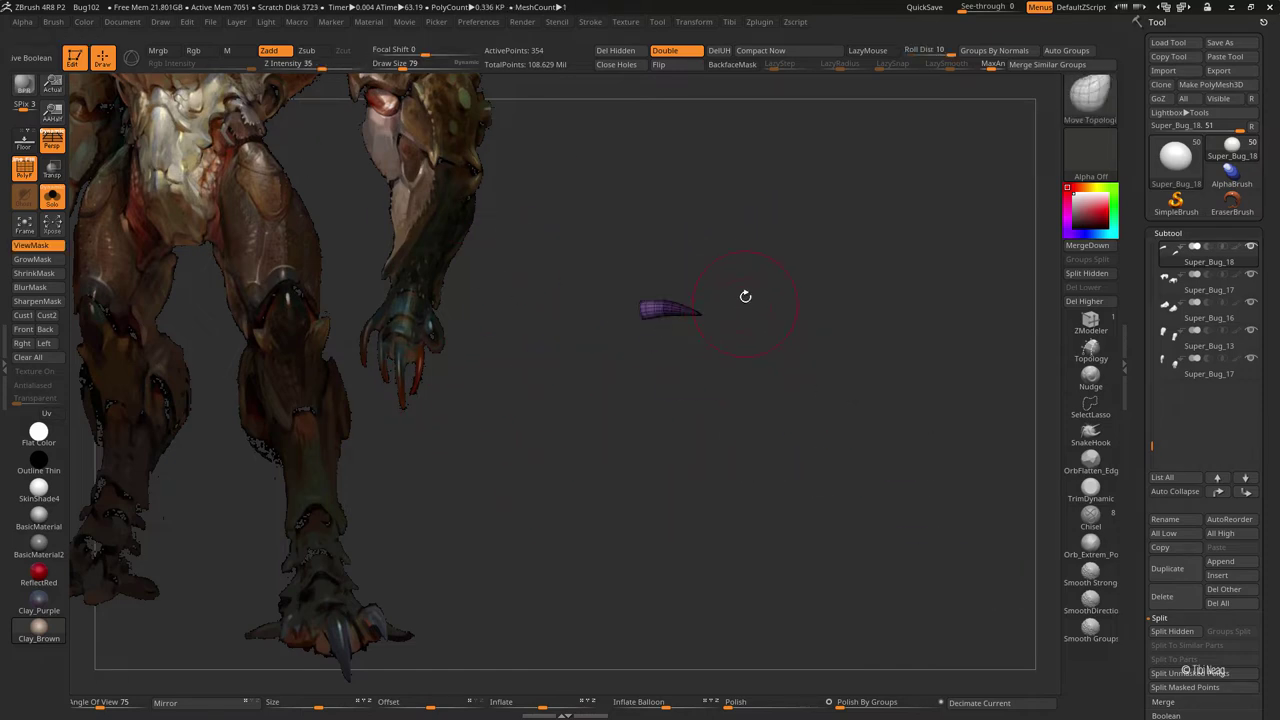
mouse_move(746, 294)
mouse_down()
mouse_move(623, 206)
mouse_move(774, 337)
mouse_move(793, 283)
mouse_move(794, 234)
mouse_move(586, 314)
mouse_up()
mouse_move(760, 343)
mouse_down()
mouse_move(790, 410)
mouse_move(700, 480)
mouse_move(505, 395)
mouse_up()
key(w)
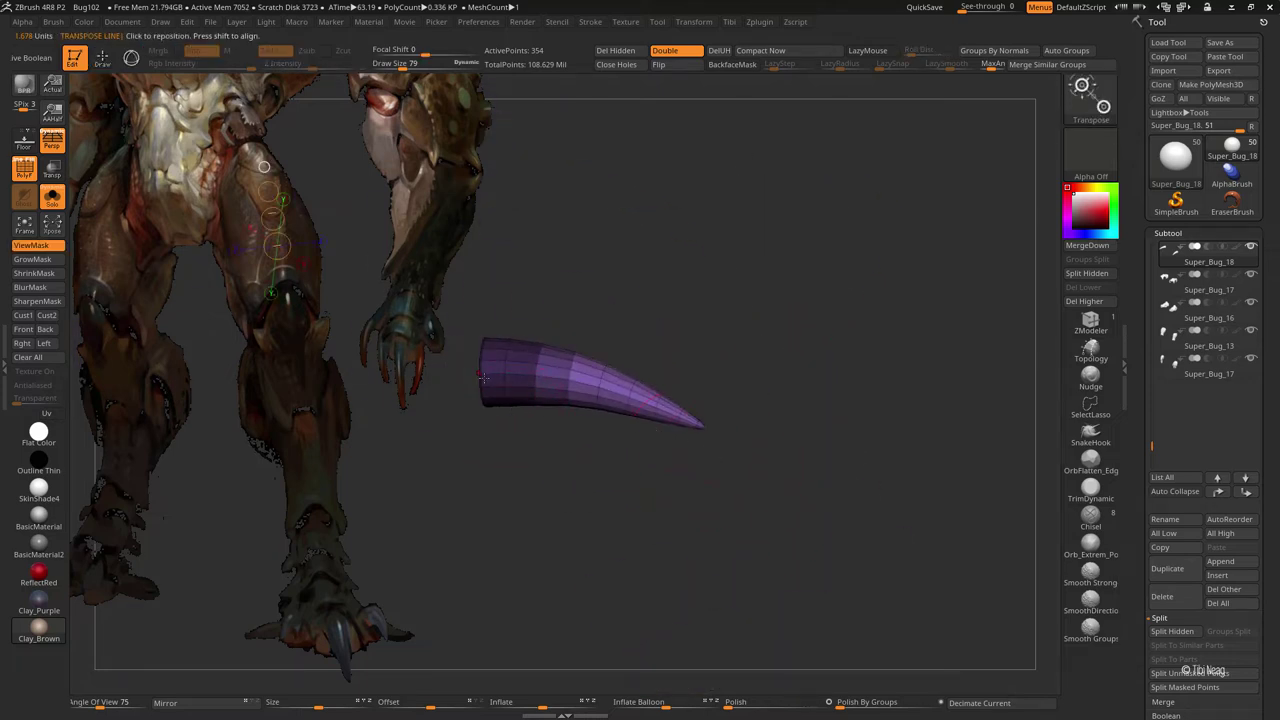
drag(574, 363, 595, 454)
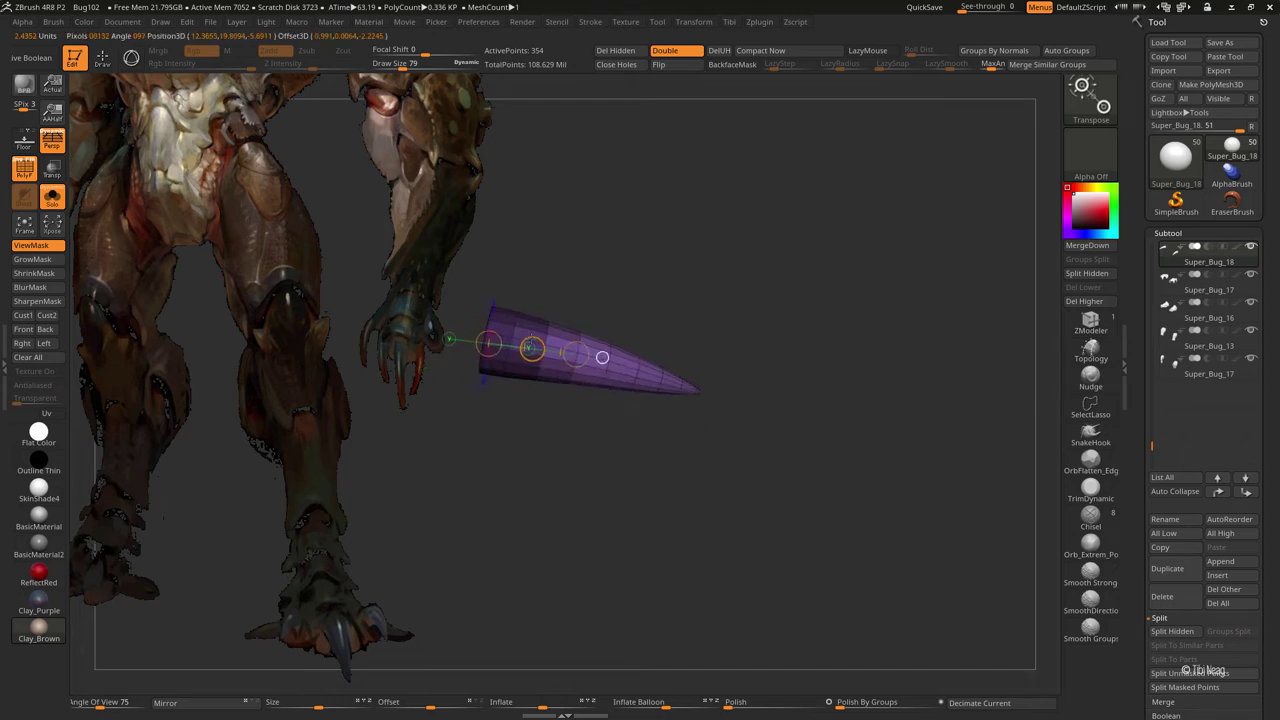
drag(578, 355, 686, 286)
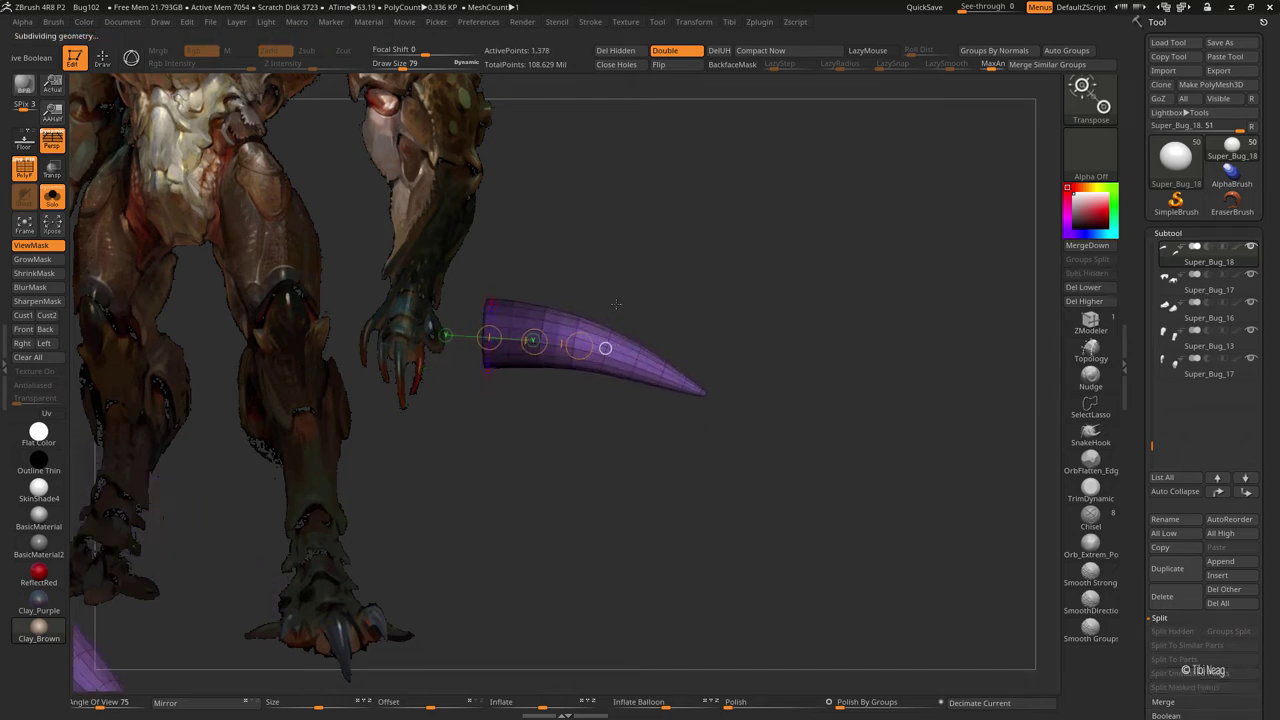
key(ctrl+d)
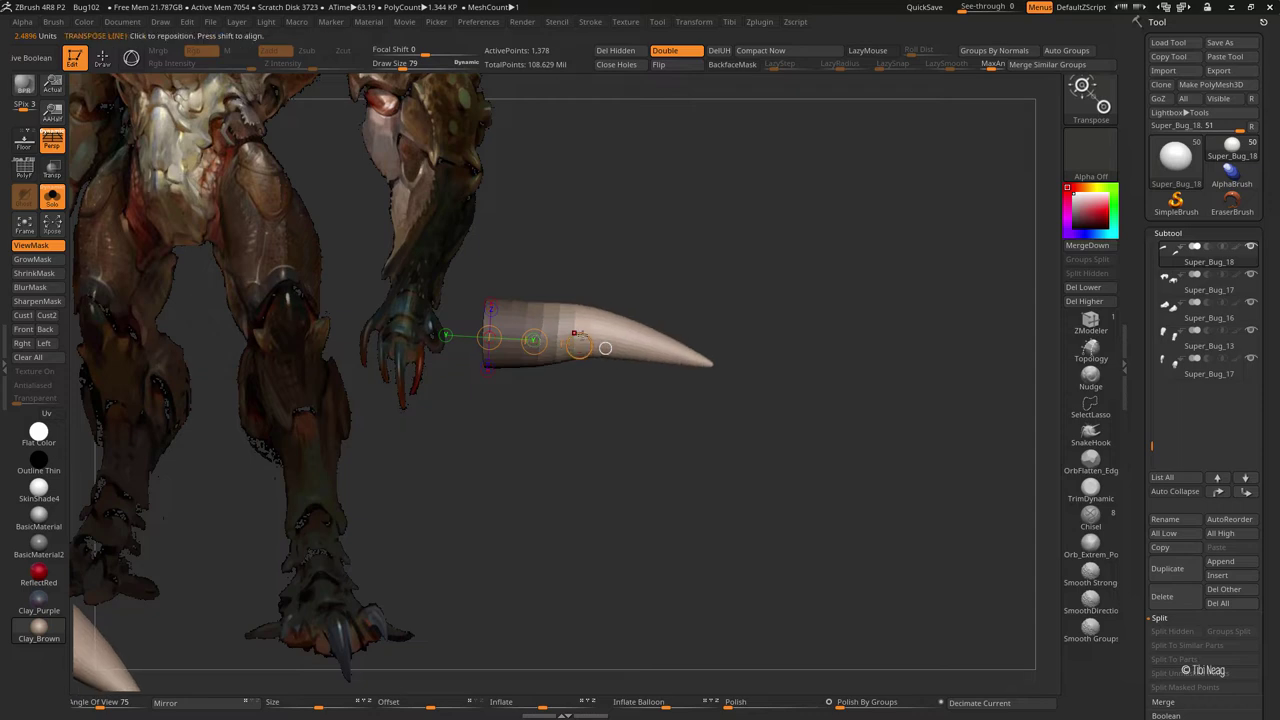
- With the leg visible, swing the claw with Transpose so it projects from the foot shell
mouse_move(578, 345)
mouse_down()
mouse_move(551, 364)
mouse_move(582, 344)
mouse_up()
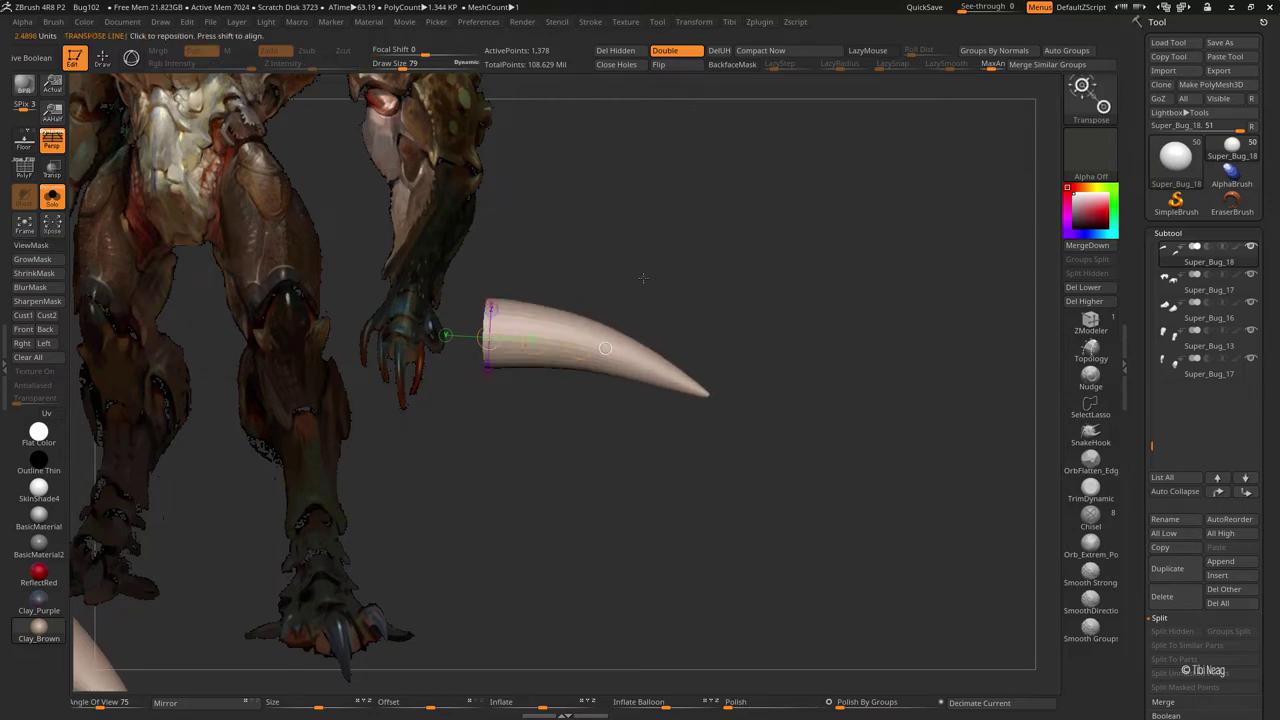
key(shift+s)
key(shift+s)
key(shift+s)
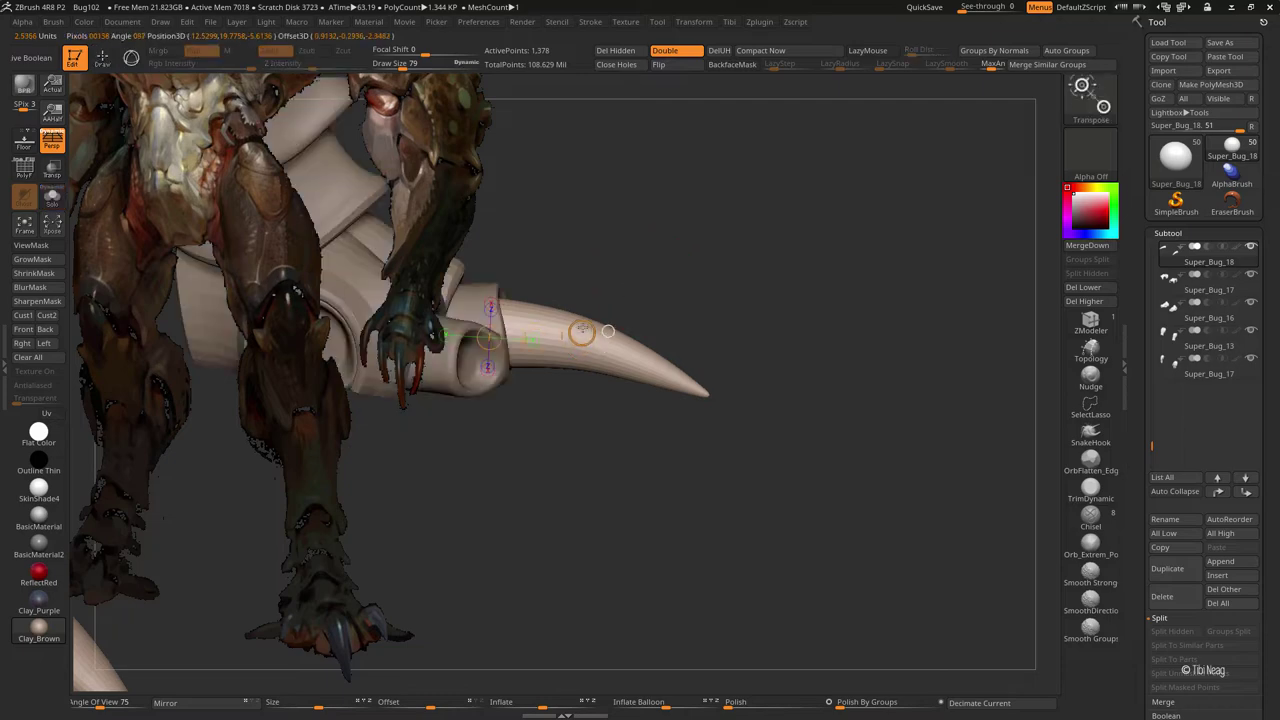
drag(582, 332, 375, 333)
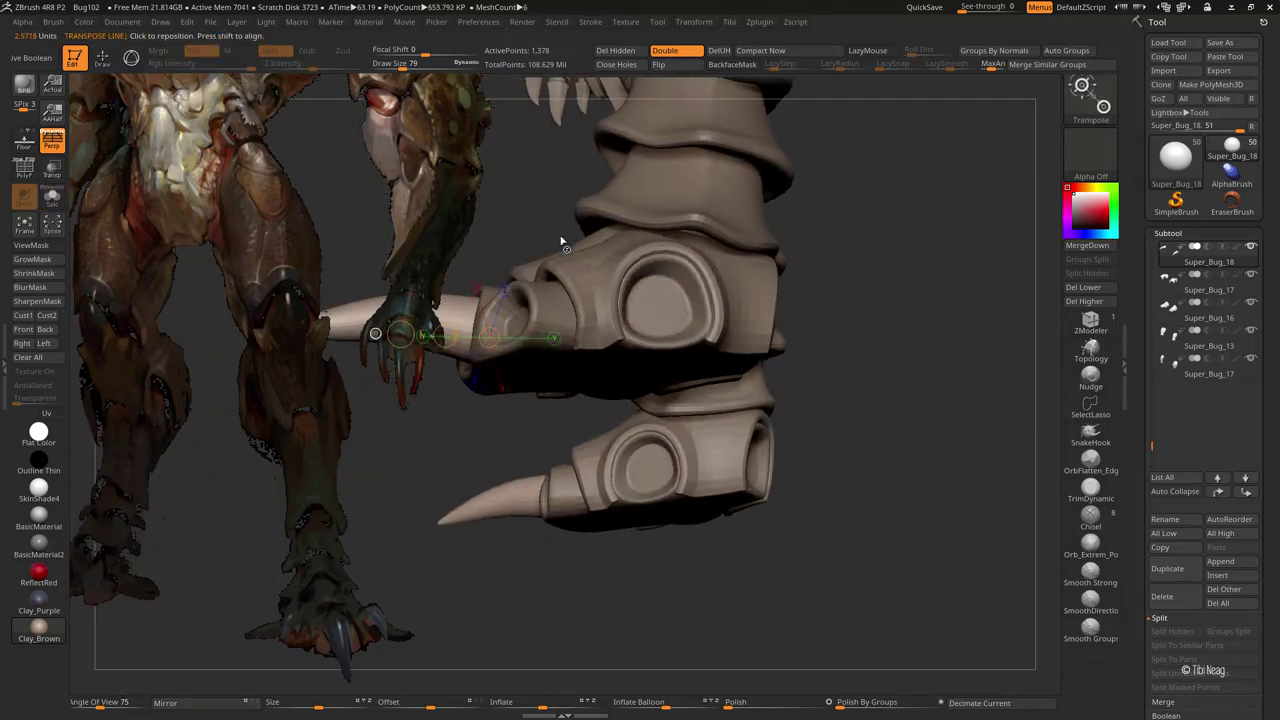
key(ctrl+z)
mouse_move(788, 466)
mouse_down()
mouse_move(838, 320)
mouse_move(918, 382)
mouse_move(770, 386)
mouse_up()
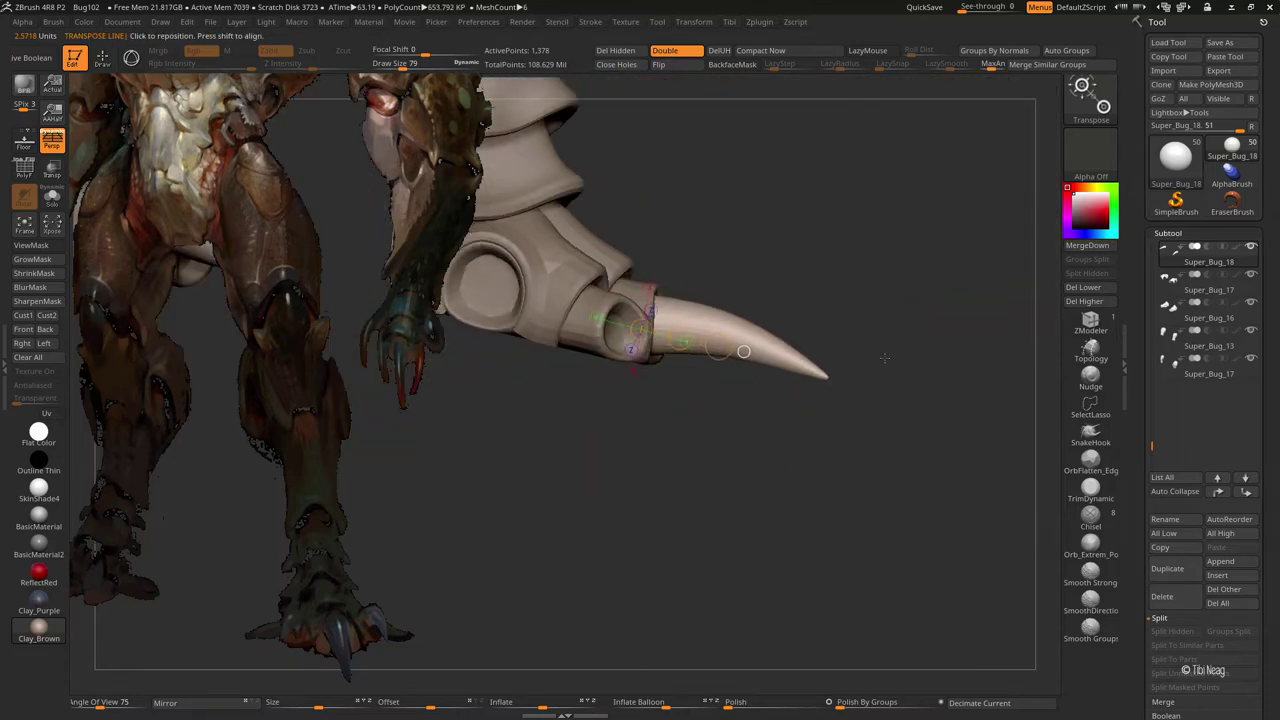
drag(846, 325, 830, 310)
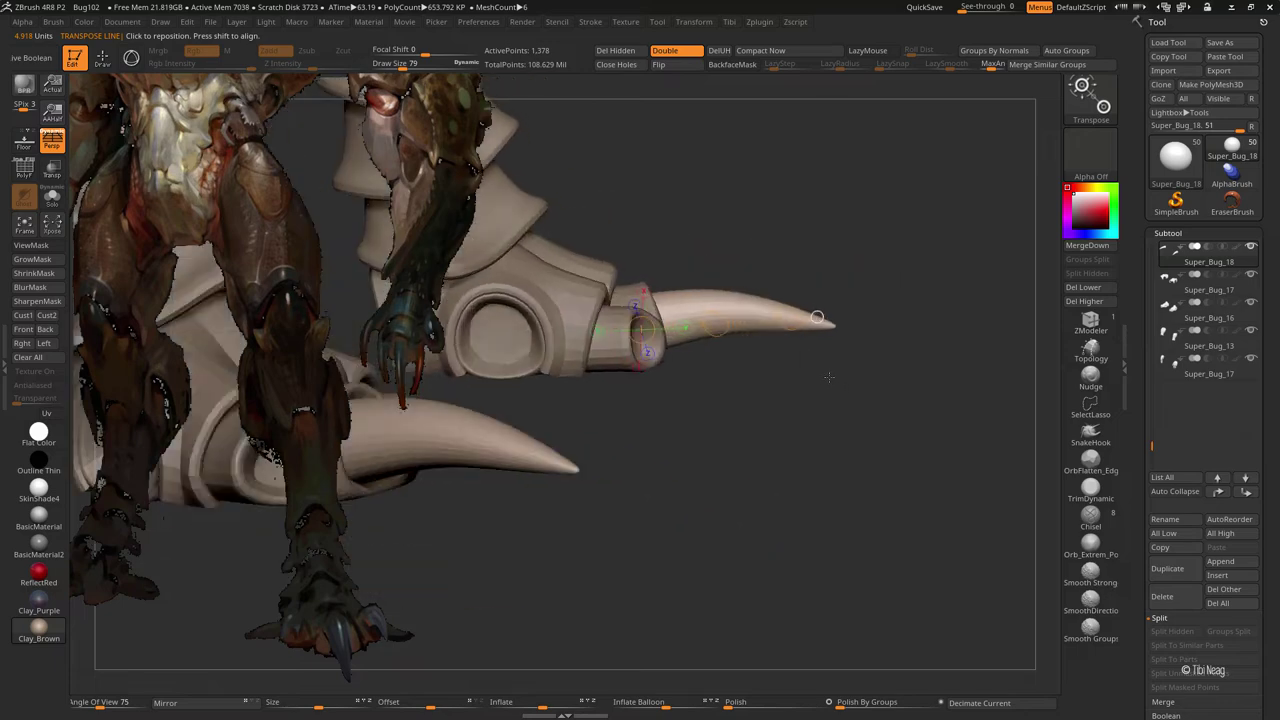
mouse_move(595, 330)
mouse_down()
mouse_move(820, 318)
mouse_move(764, 370)
mouse_up()
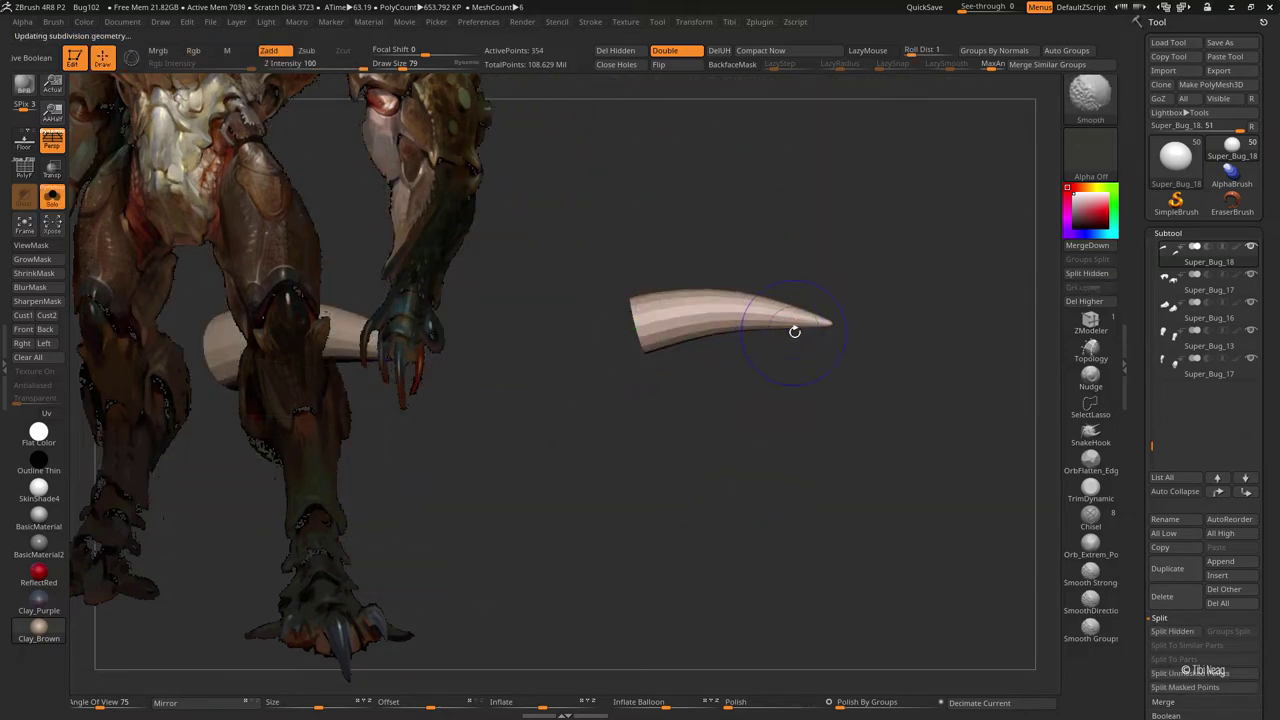
- Rotate the claw with a Transpose action line into a straight side profile on the foot
key(shift+f)
key(b)
key(m)
key(t)
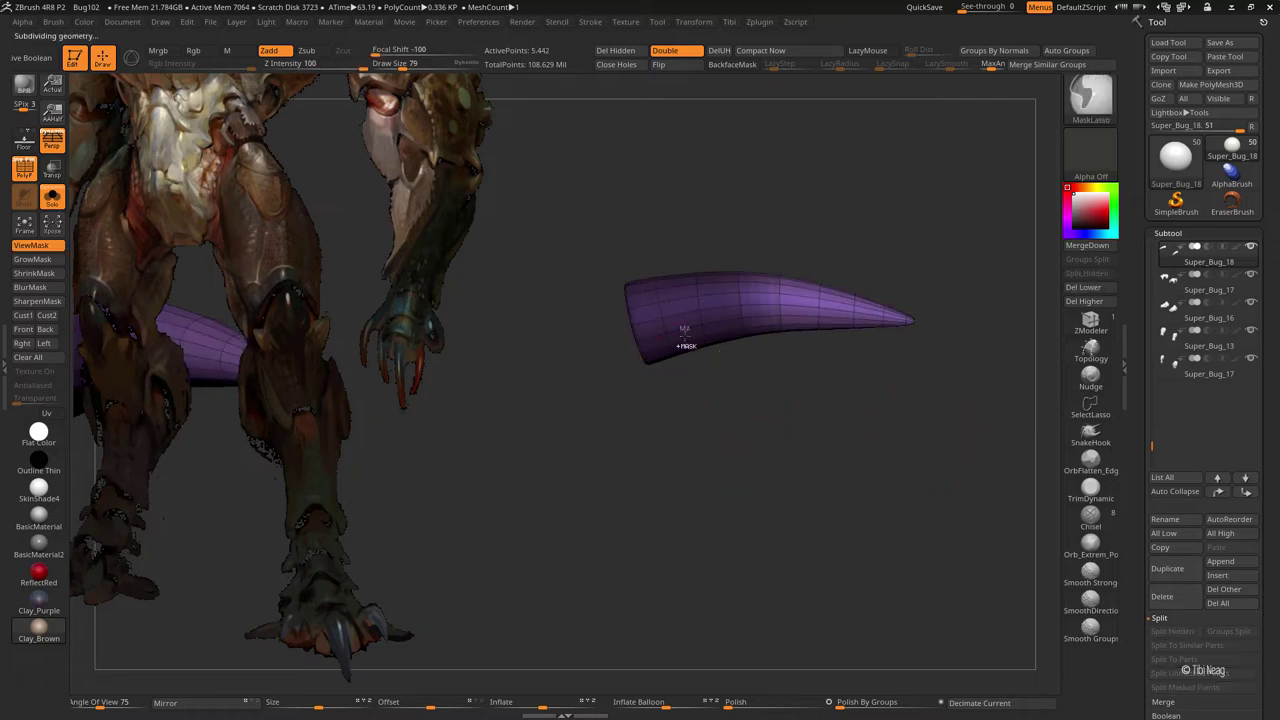
key(shift+f)
key(r)
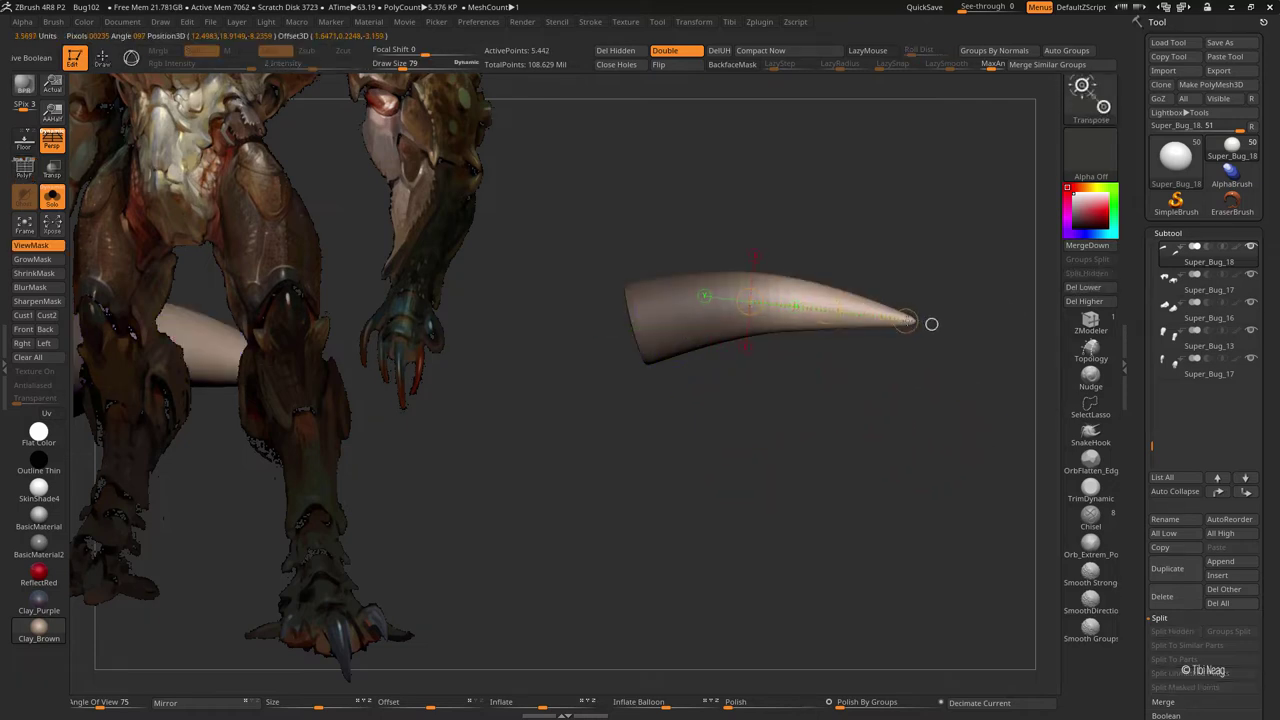
drag(931, 323, 696, 440)
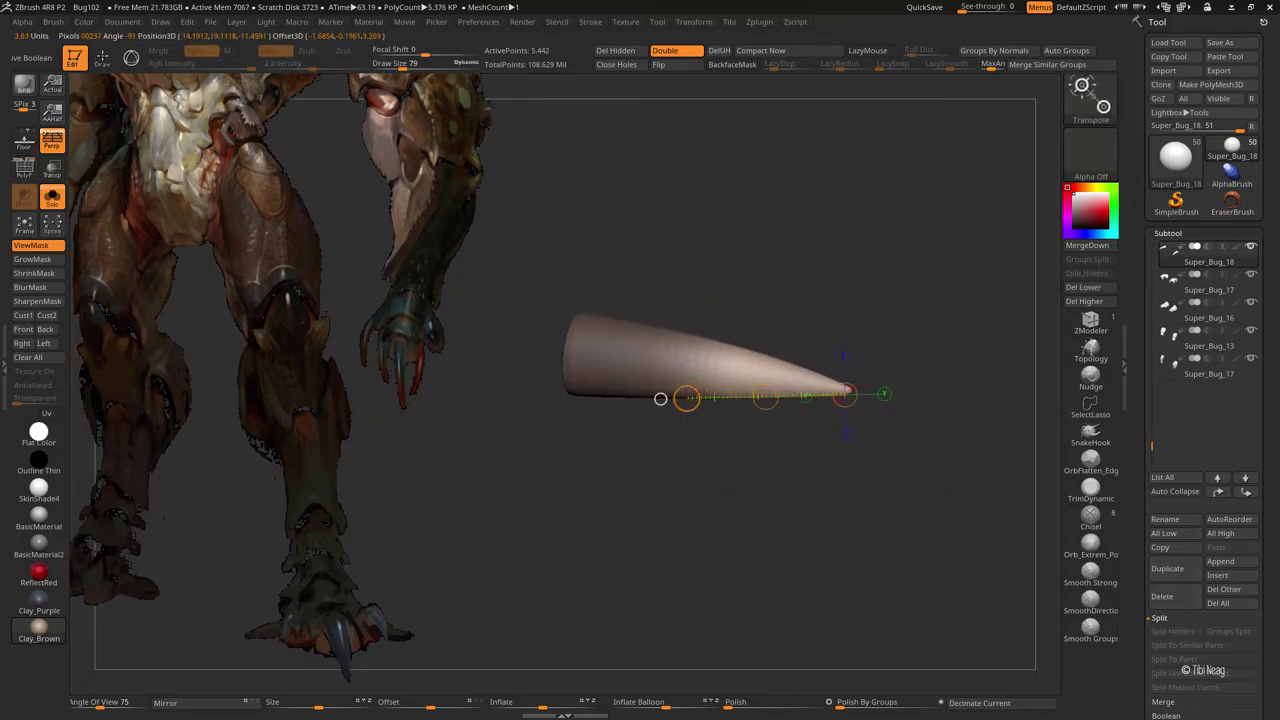
drag(864, 392, 880, 215)
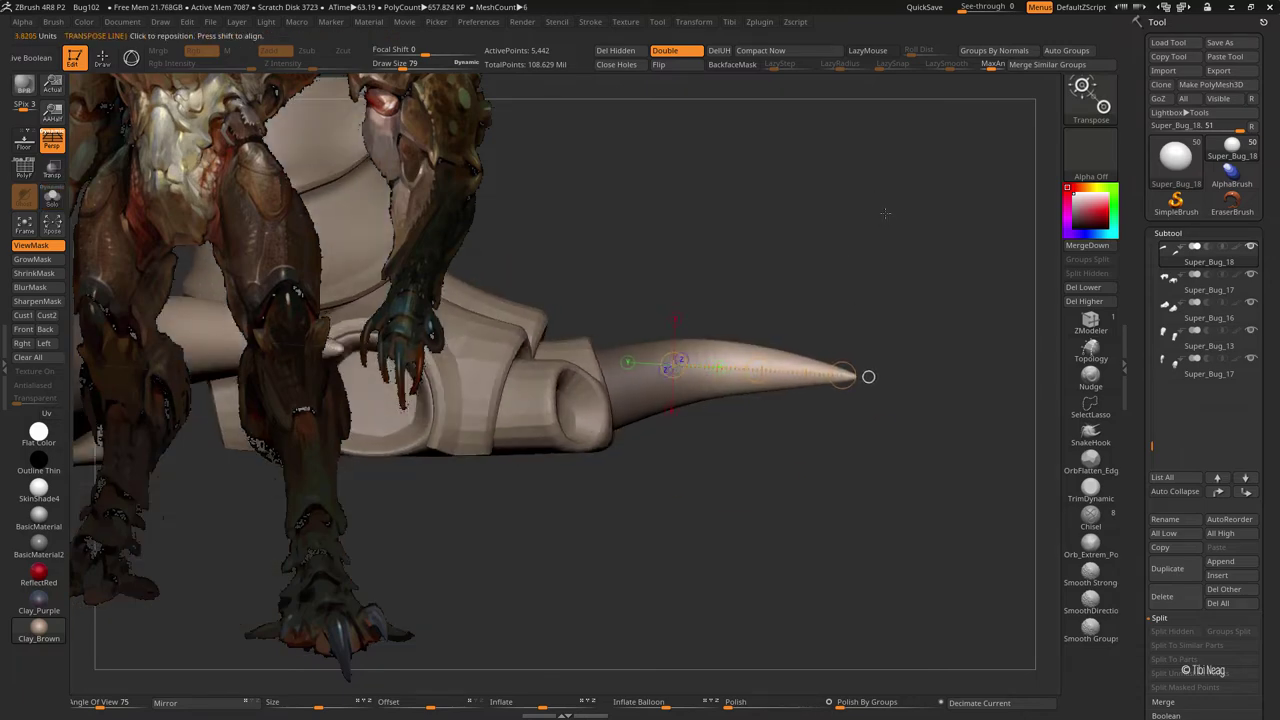
drag(850, 399, 842, 375)
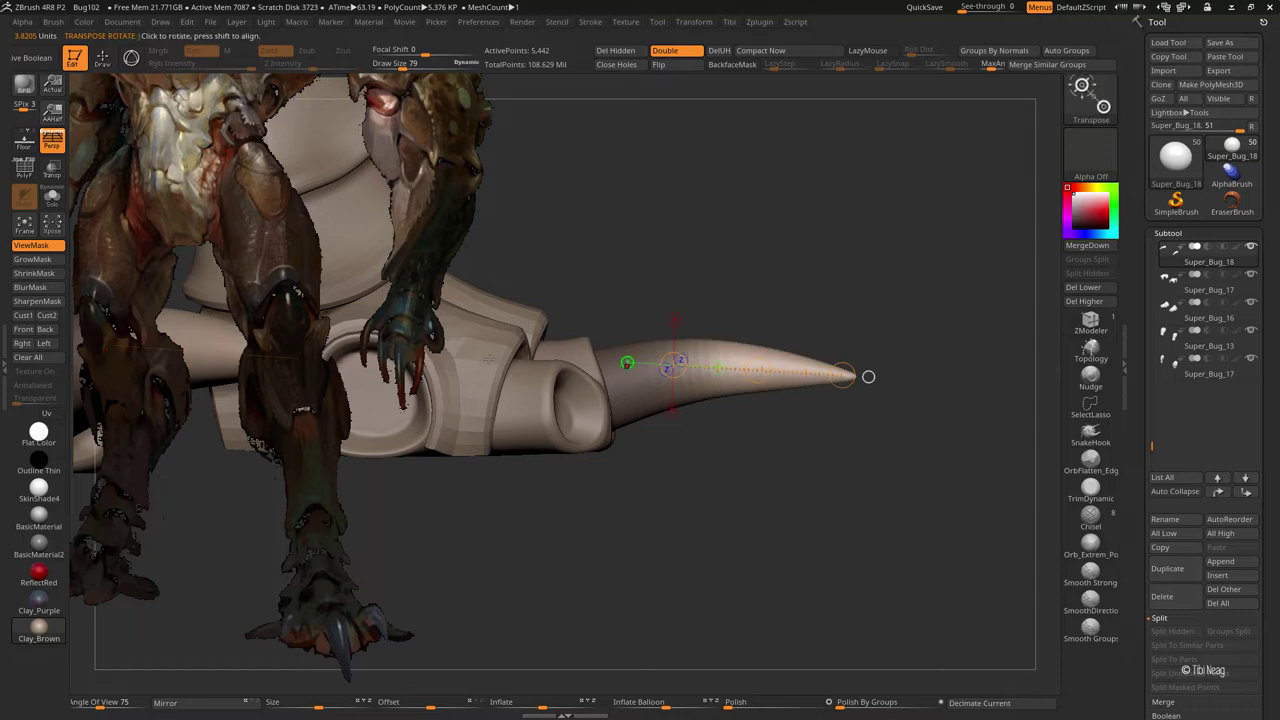
key(ctrl+z)
- Gradient-mask the claw with GrowMask and SharpenMask, bend its tip downward, and clear the mask
drag(630, 362, 804, 372)
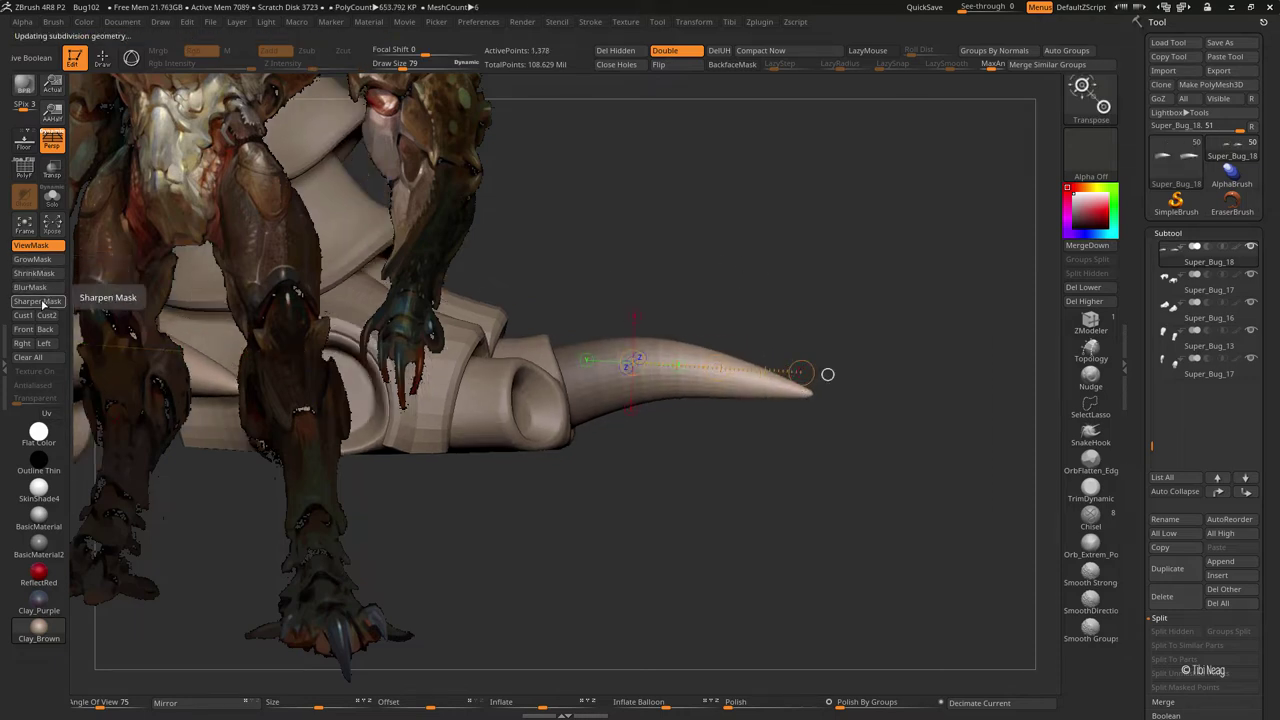
click(32, 259)
click(32, 259)
drag(828, 374, 677, 370)
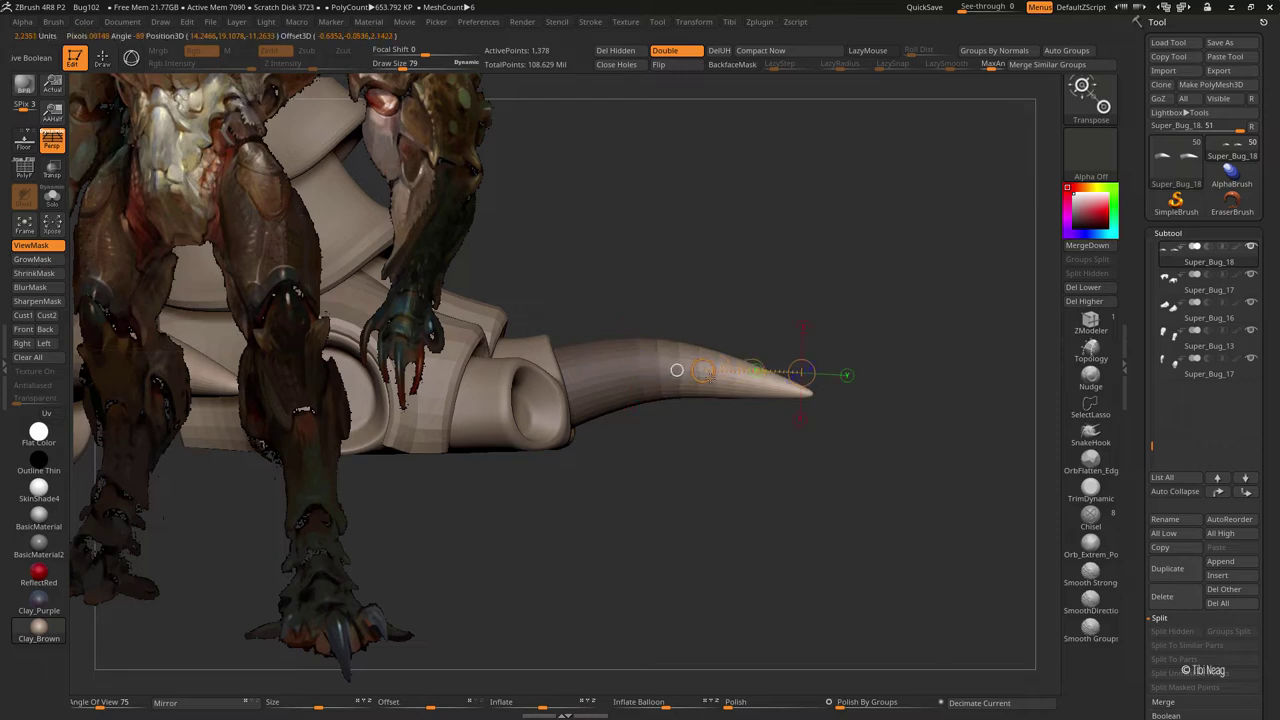
drag(803, 392, 800, 405)
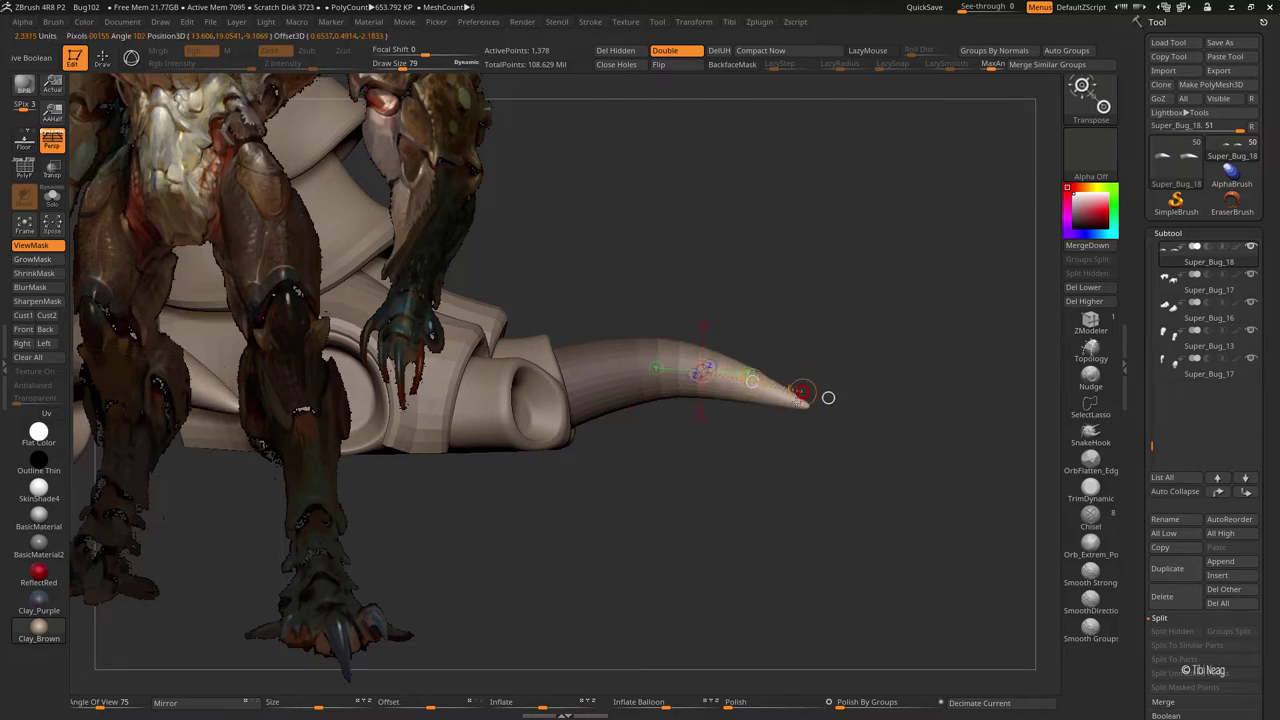
click(55, 299)
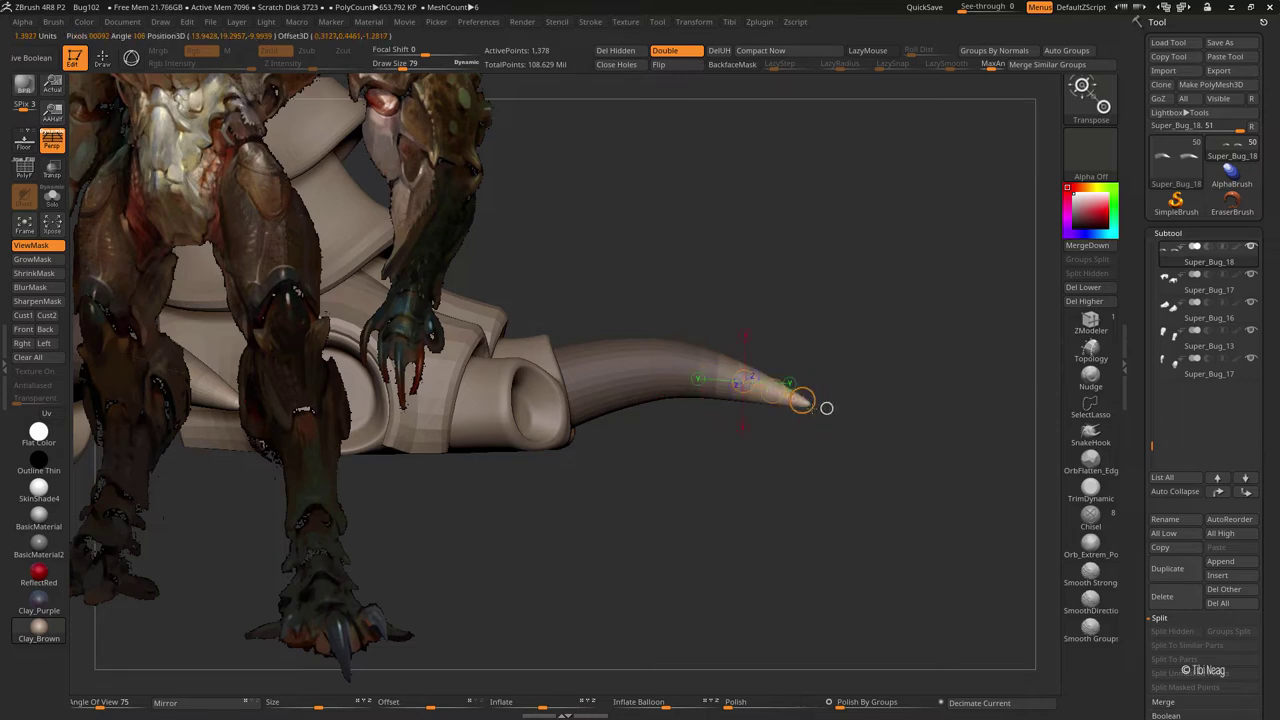
drag(803, 400, 801, 402)
key(q)
ctrl+click(789, 306)
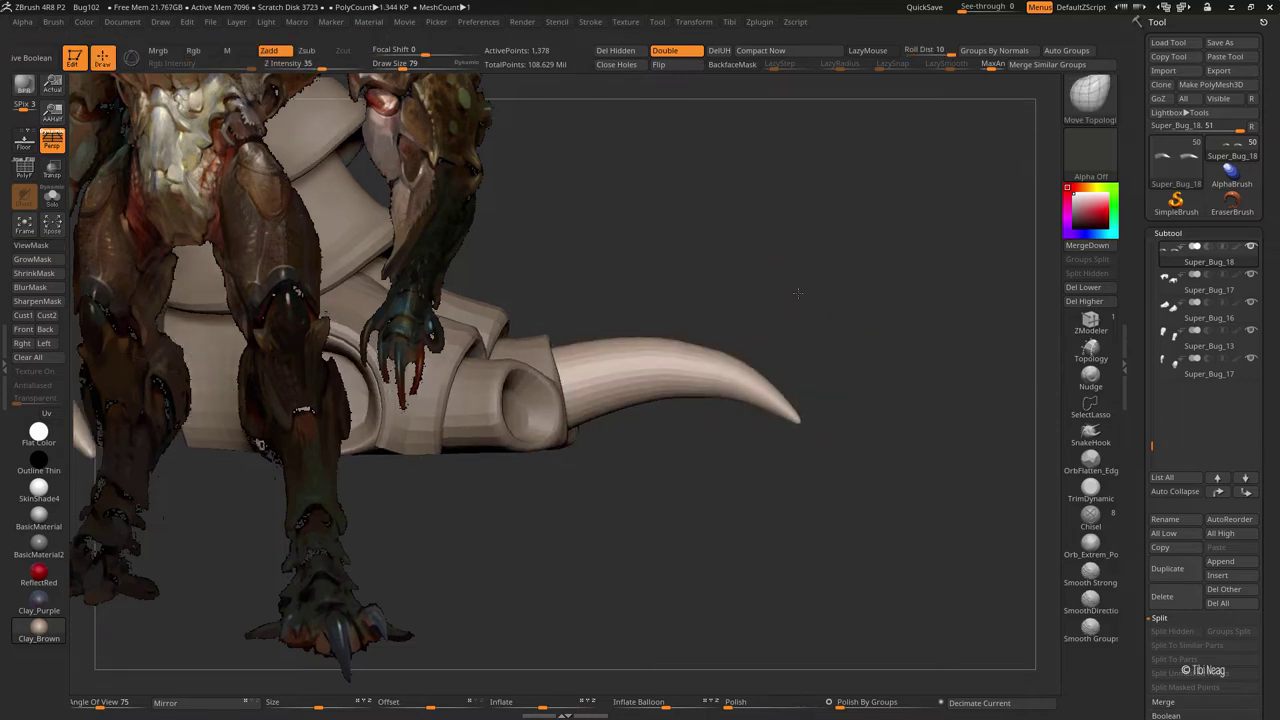
- Orbit in on the spiked claw, then select Super_Bug_18 and show it alone
mouse_move(715, 364)
mouse_down()
mouse_move(810, 405)
mouse_move(858, 381)
mouse_move(730, 390)
mouse_move(706, 360)
mouse_move(757, 430)
mouse_move(720, 440)
mouse_move(744, 443)
mouse_up()
mouse_move(714, 400)
mouse_down()
mouse_move(822, 428)
mouse_move(771, 400)
mouse_move(746, 484)
mouse_up()
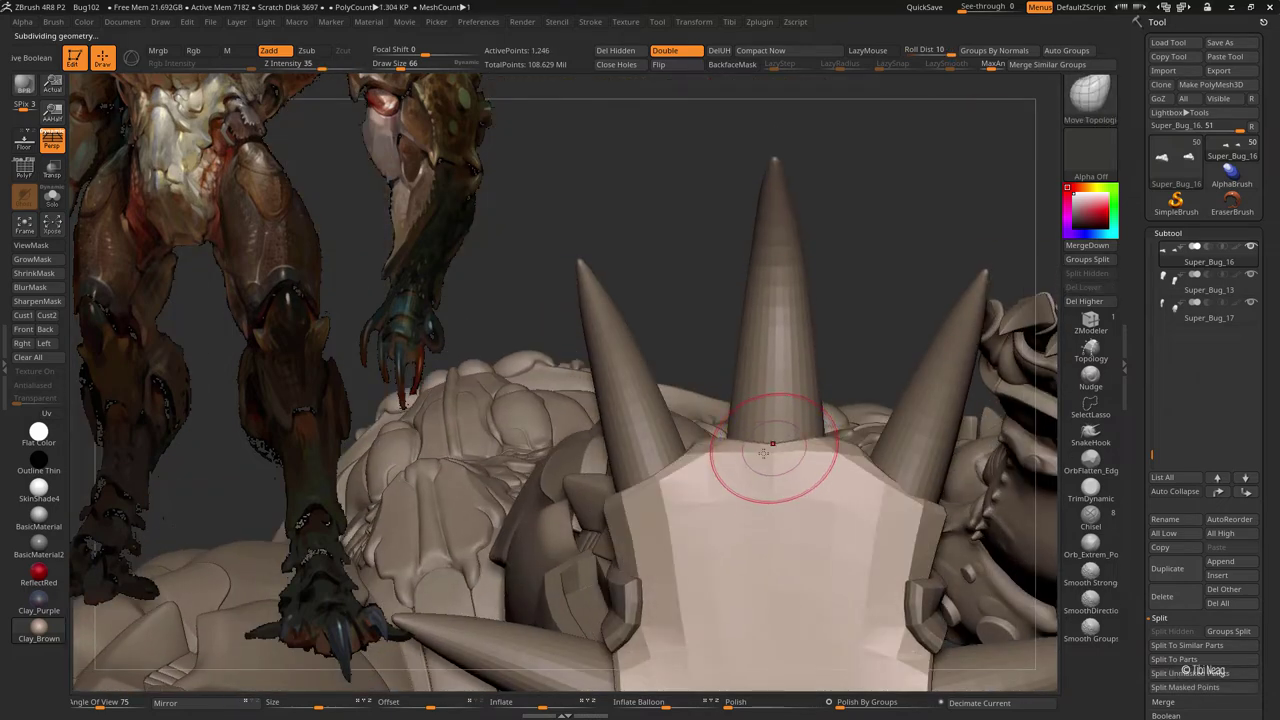
mouse_move(772, 443)
mouse_down()
mouse_move(919, 506)
mouse_move(860, 528)
mouse_move(860, 344)
mouse_up()
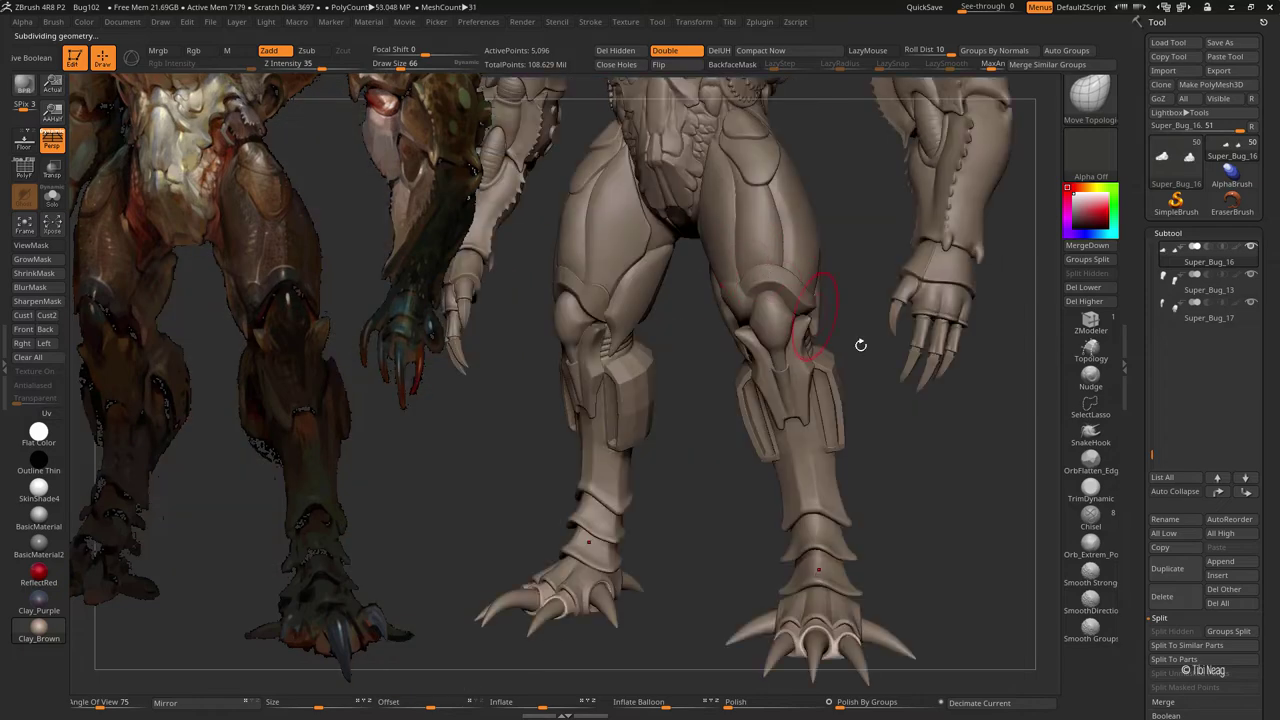
mouse_move(843, 277)
mouse_down()
mouse_move(881, 247)
mouse_move(771, 404)
mouse_move(648, 368)
mouse_move(656, 398)
mouse_up()
alt+click(771, 404)
- Isolate one spike and rotate it with Transpose so its base swings toward the foot
drag(820, 414, 871, 291)
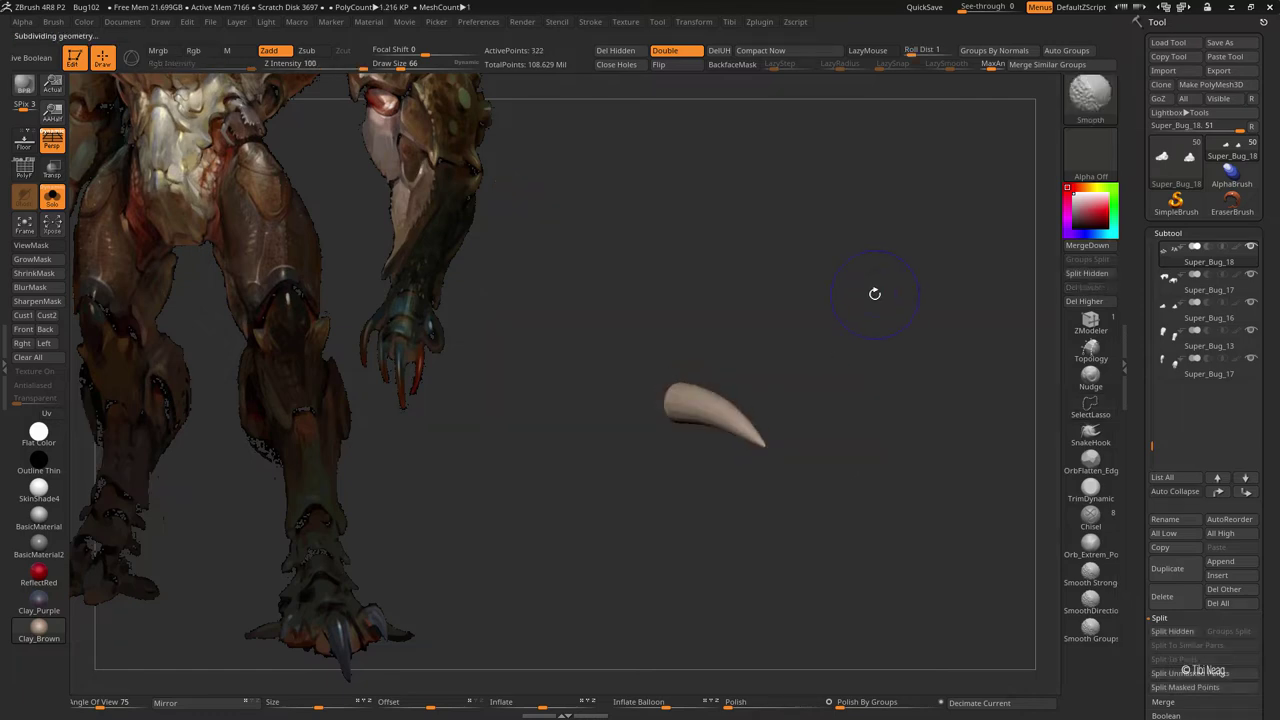
click(52, 197)
drag(662, 535, 626, 443)
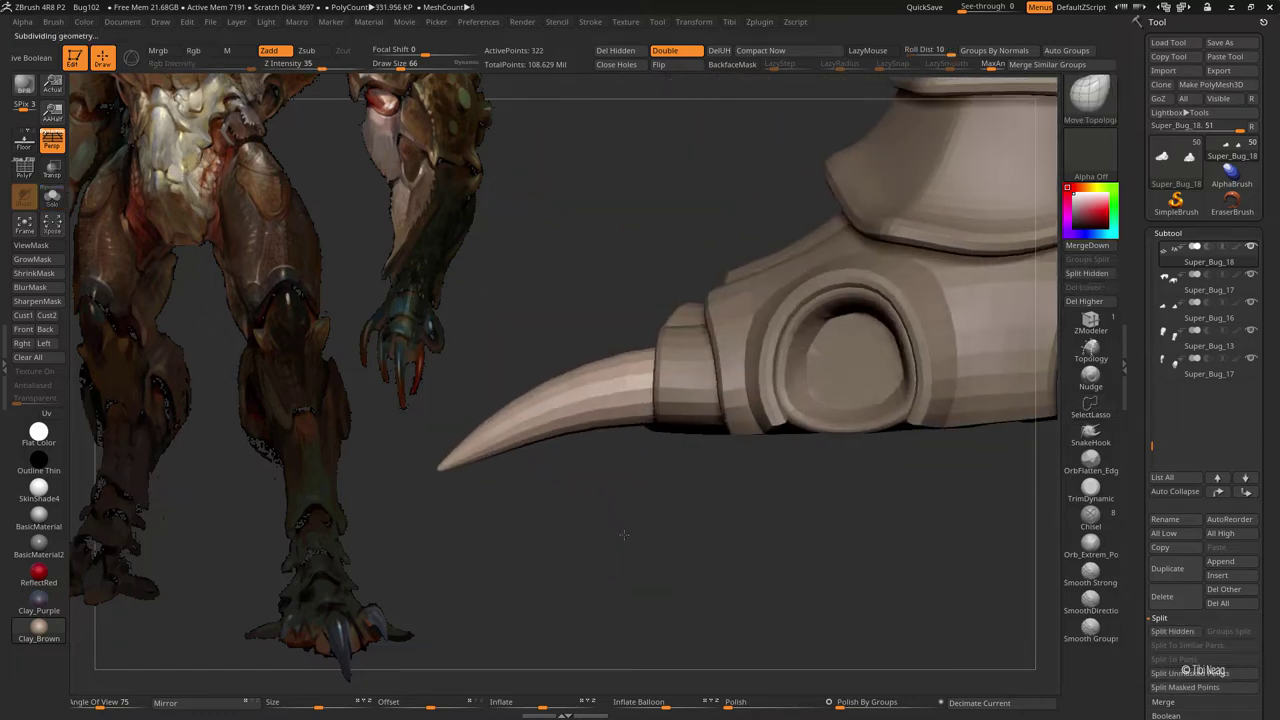
click(52, 197)
key(w)
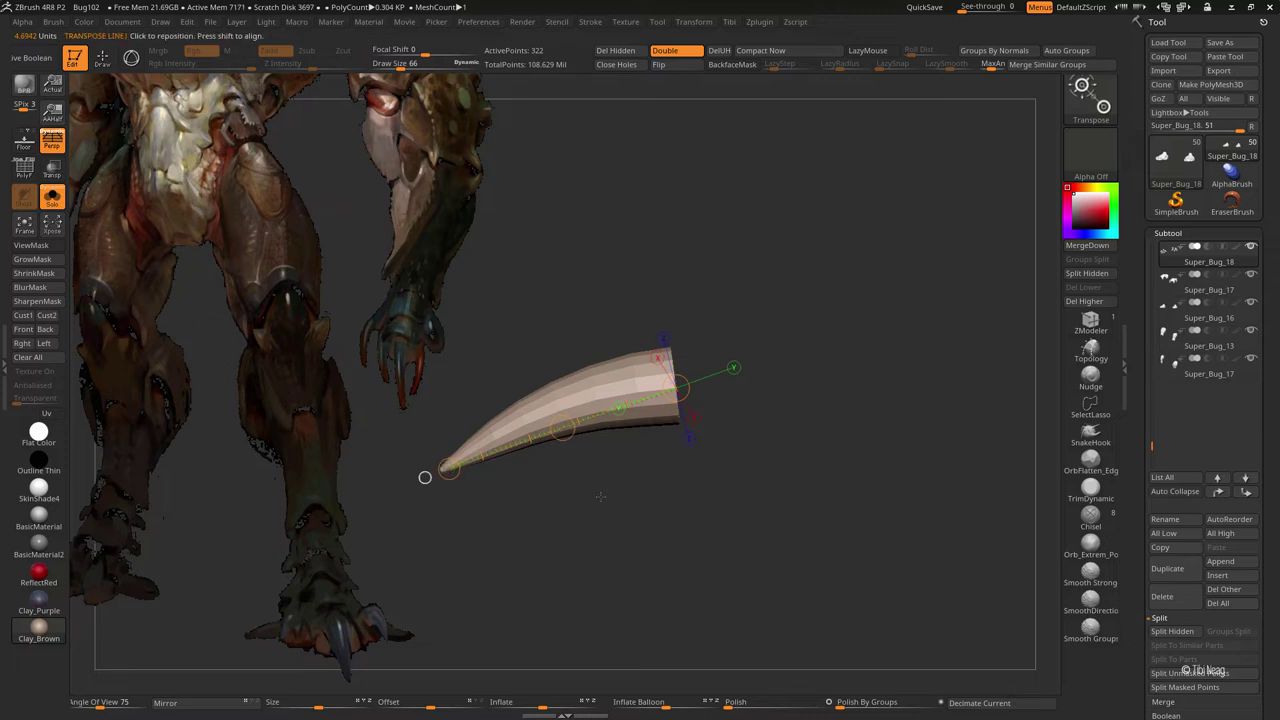
drag(423, 475, 428, 484)
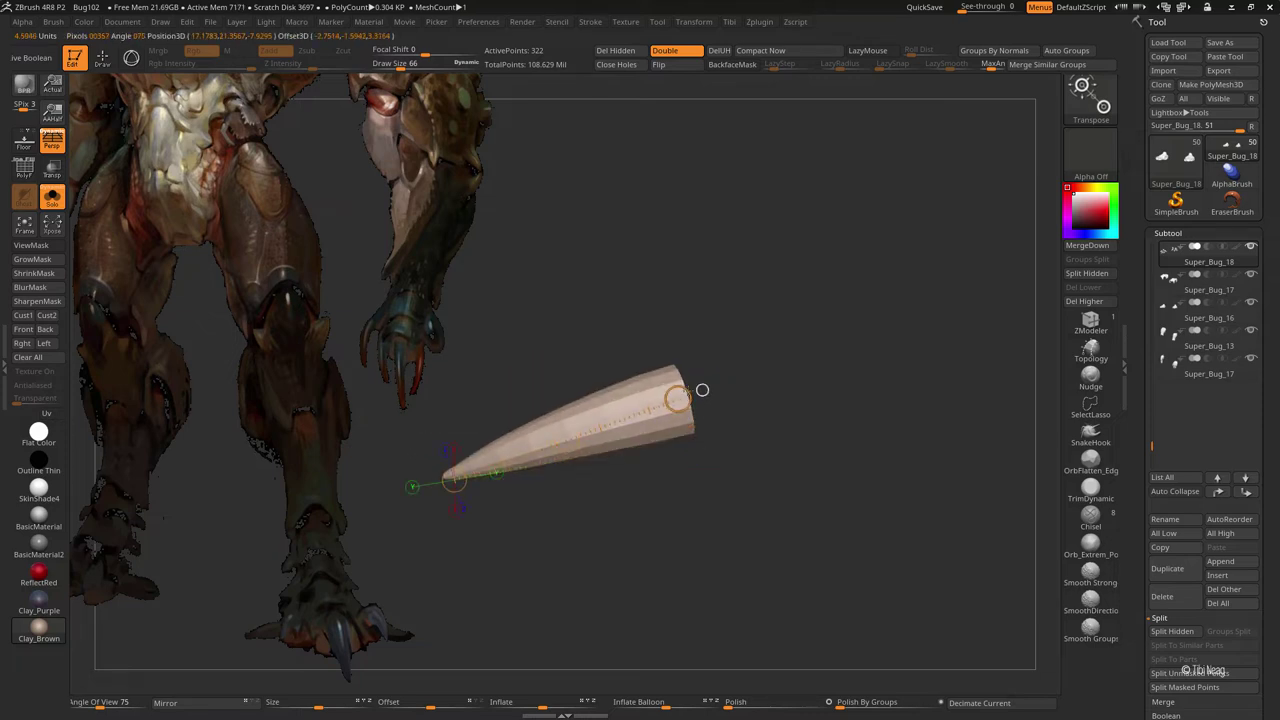
mouse_move(425, 482)
mouse_down()
mouse_move(413, 440)
mouse_move(428, 488)
mouse_up()
- Show the surrounding model, undo the last spike rotation, and re-hide the extra spikes
key(alt+s)
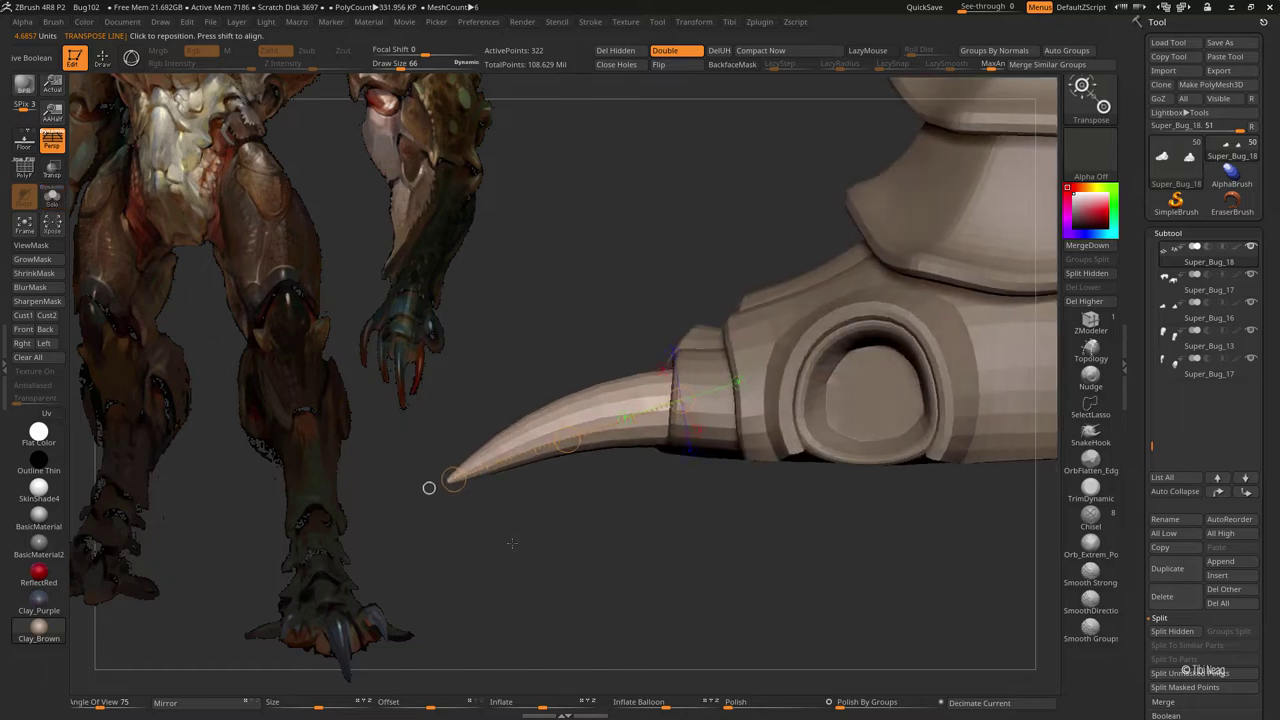
key(ctrl+z)
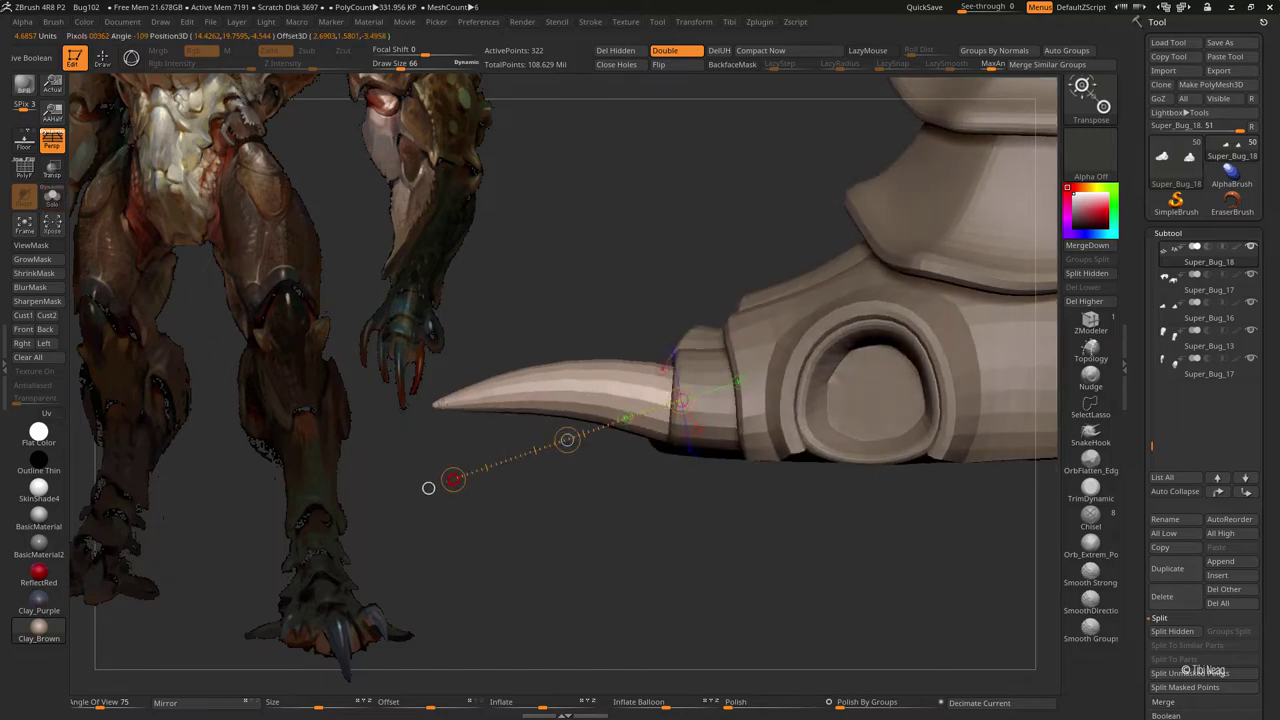
mouse_move(428, 488)
mouse_down()
mouse_move(642, 473)
mouse_move(600, 583)
mouse_move(803, 557)
mouse_move(514, 457)
mouse_move(566, 271)
mouse_move(610, 428)
mouse_move(431, 483)
mouse_up()
key(q)
ctrl+shift+click(595, 565)
key(ctrl+z)
- Stretch the spike along its axis and bend it downward with Transpose Rotate
key(shift+f)
key(w)
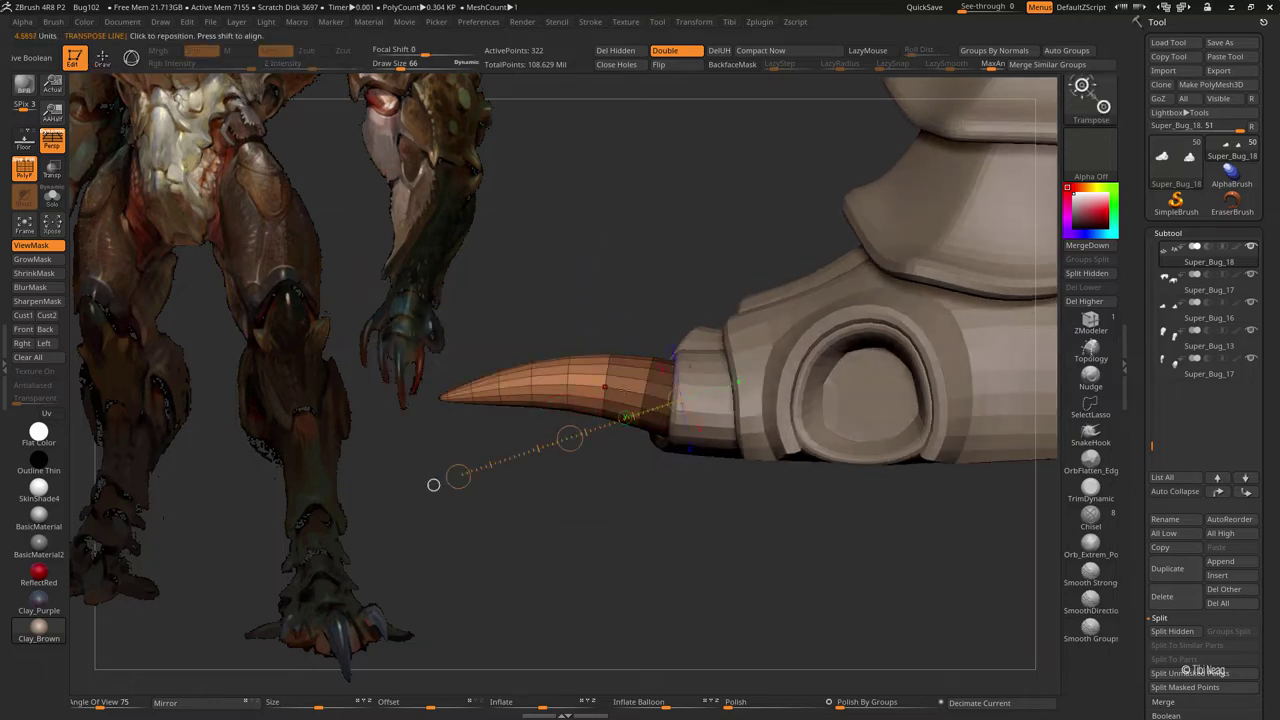
key(alt+shift+s)
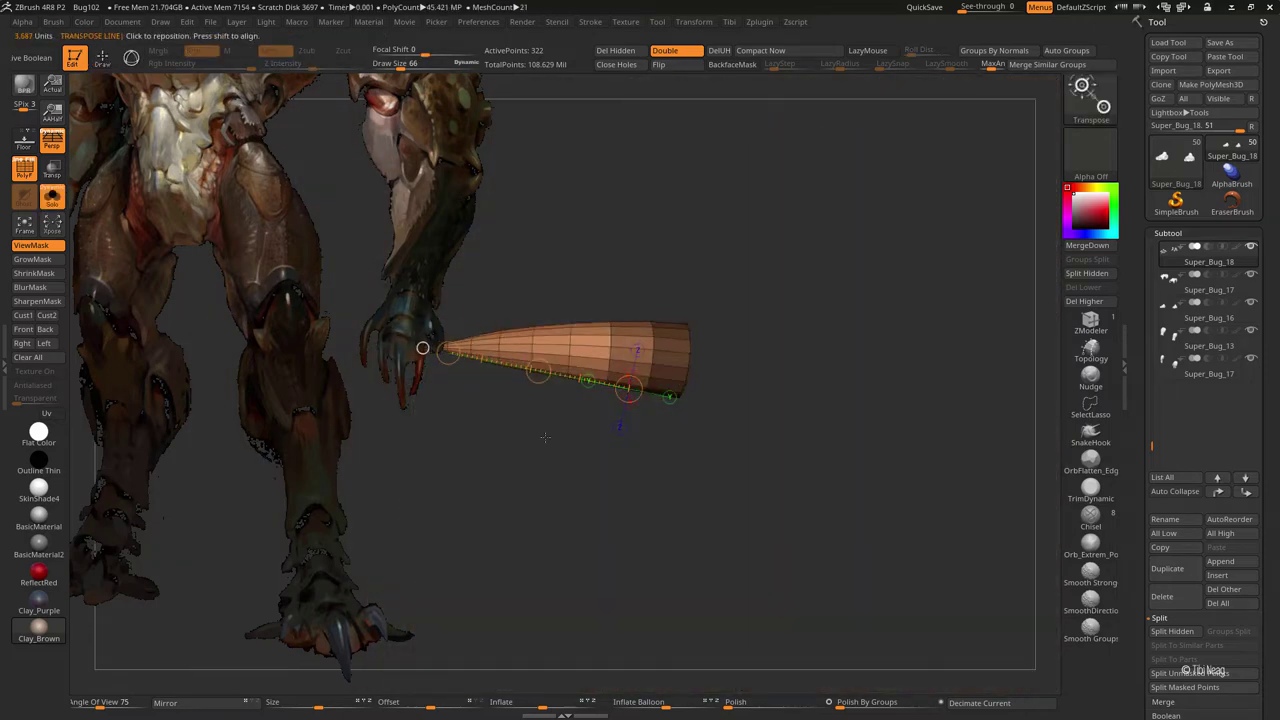
alt+drag(546, 418, 598, 500)
drag(497, 398, 713, 399)
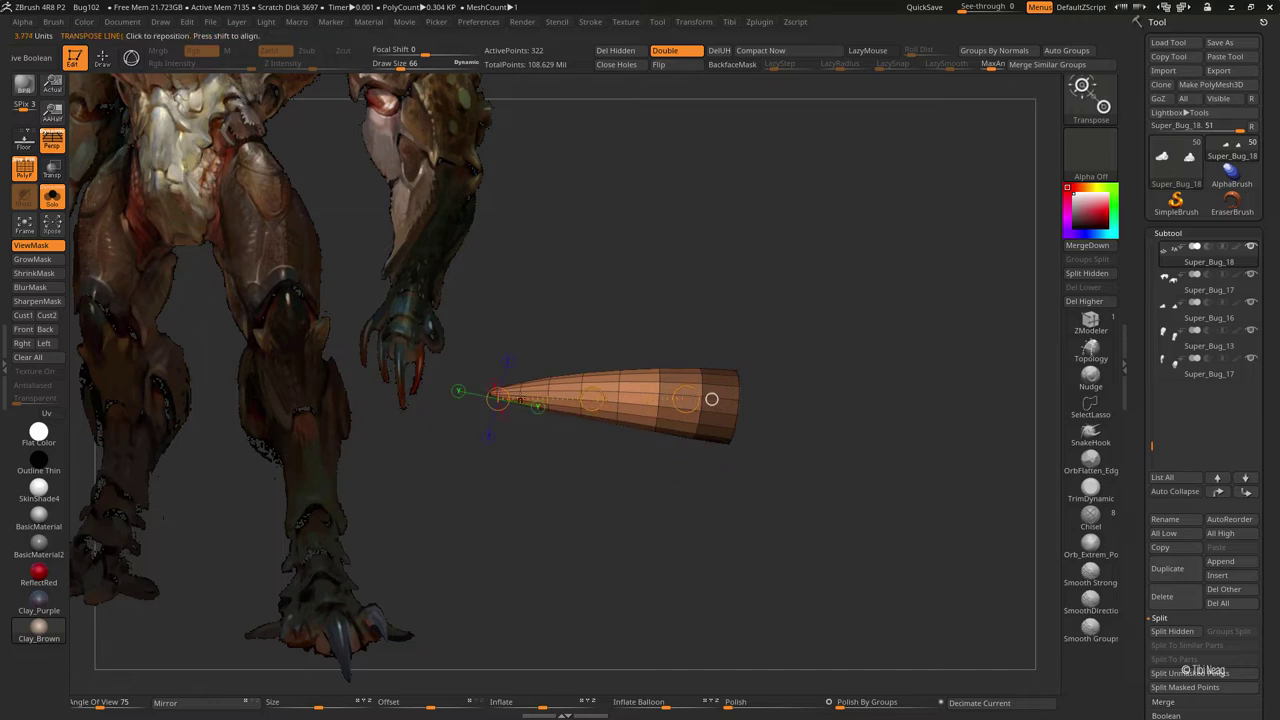
mouse_move(477, 391)
mouse_down()
mouse_move(413, 434)
mouse_move(506, 334)
mouse_up()
key(alt+shift+s)
- Switch to Move Topological and subdivide the spike with Ctrl+D
key(b)
key(m)
key(t)
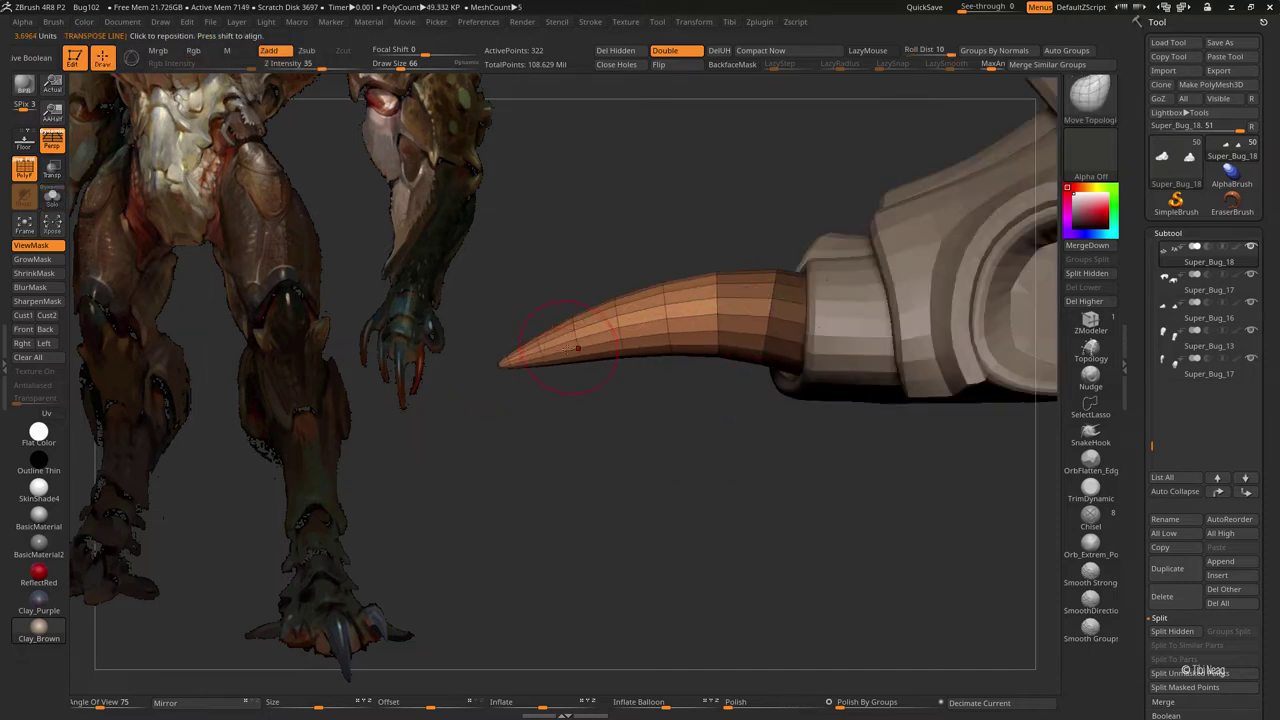
key(ctrl+d)
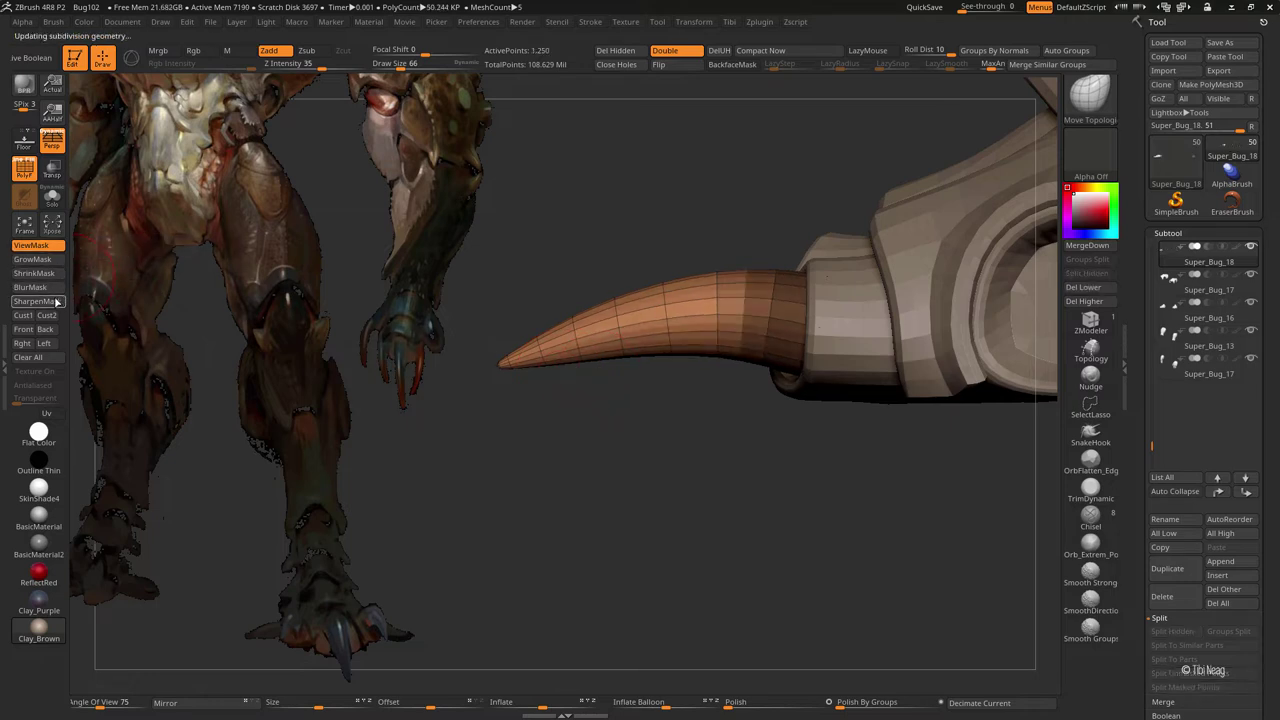
- Bend the spike tip further downward with Transpose, adjusting the mask along the spike
key(w)
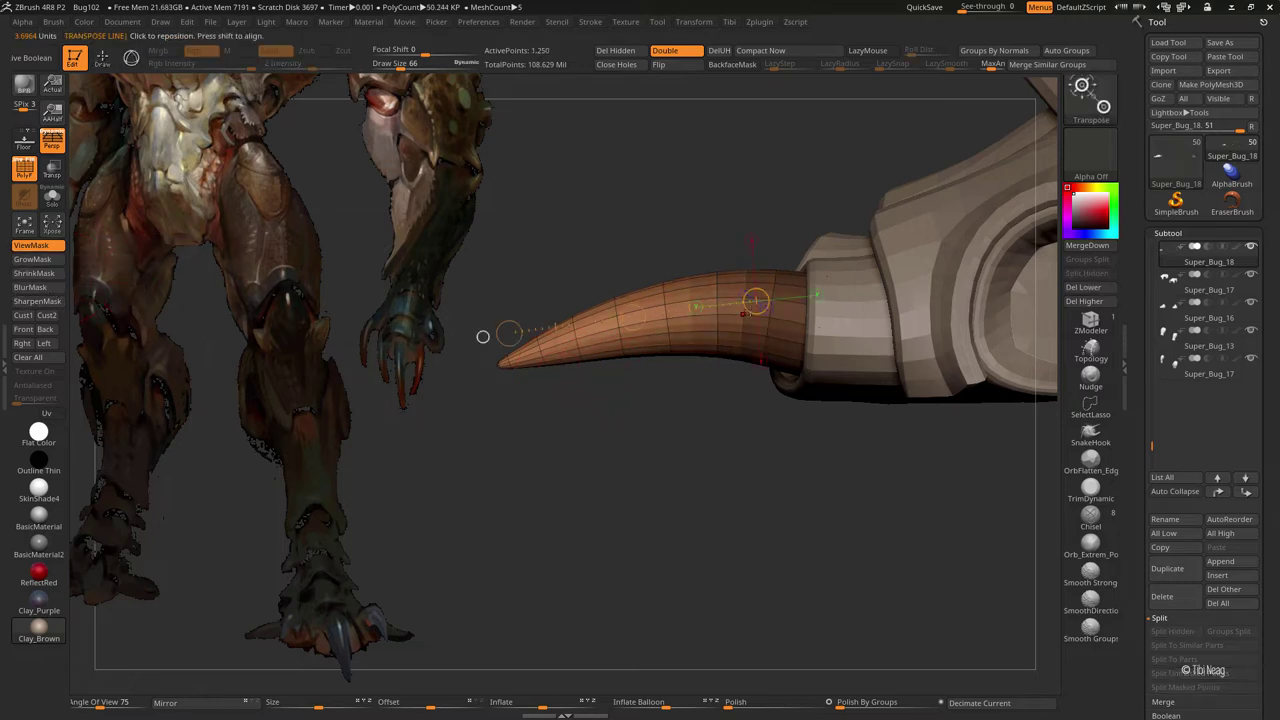
drag(760, 305, 482, 336)
click(485, 357)
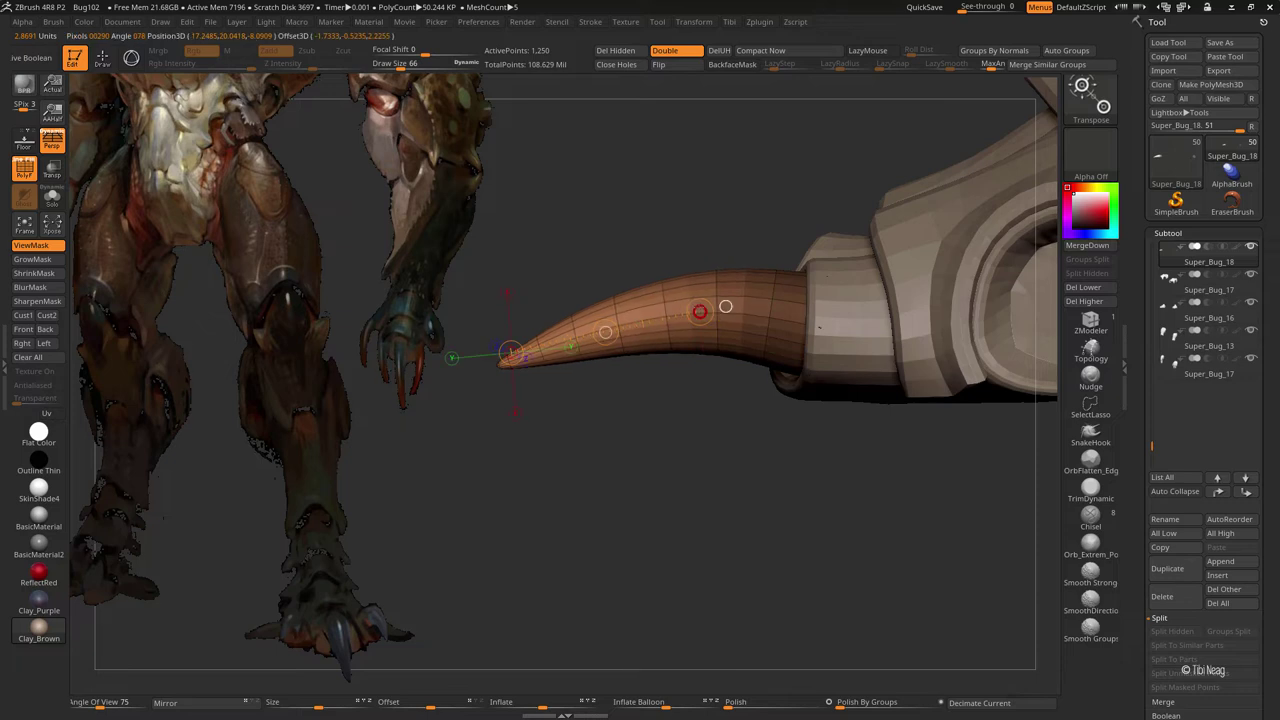
drag(487, 363, 690, 307)
click(37, 301)
click(50, 261)
drag(511, 358, 487, 364)
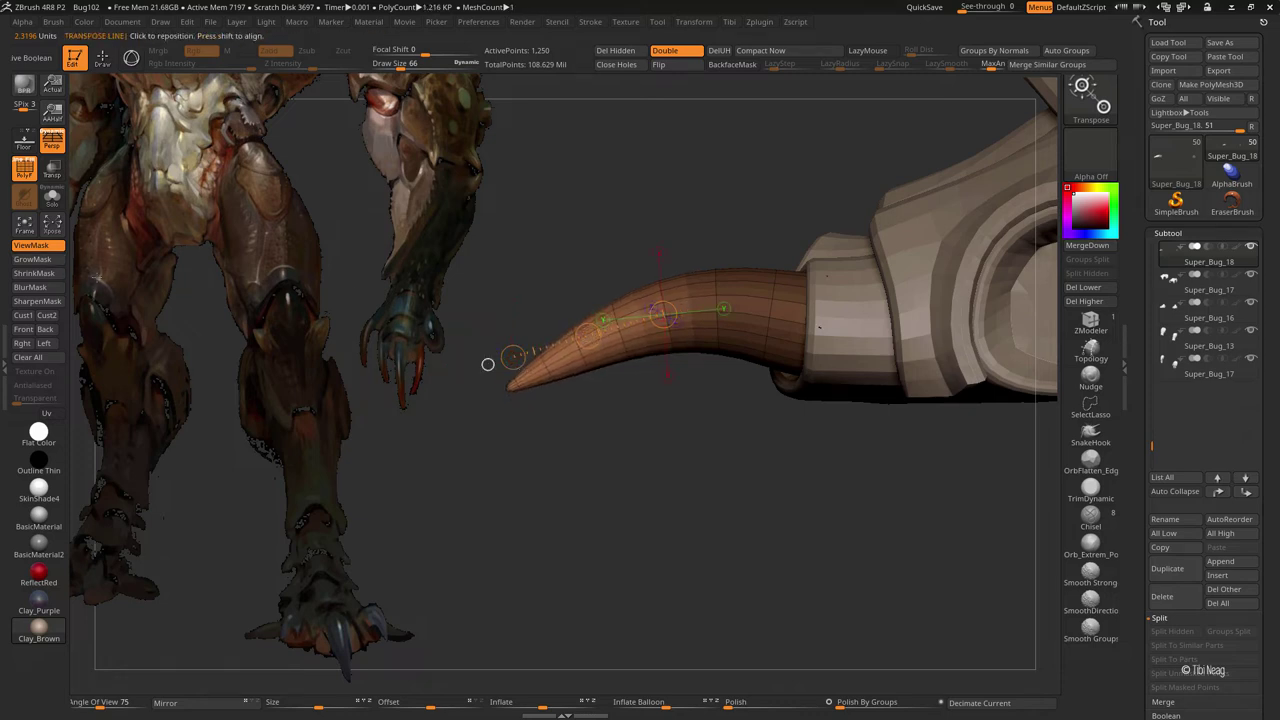
click(55, 302)
click(45, 259)
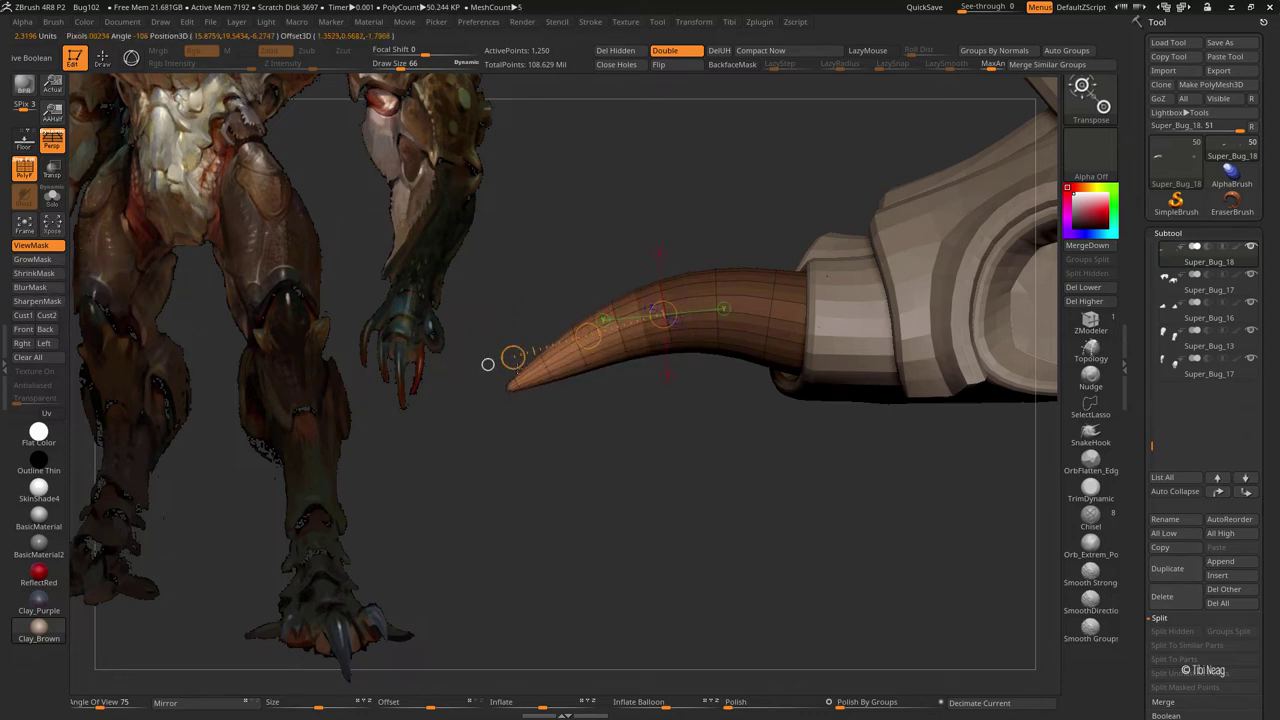
click(662, 304)
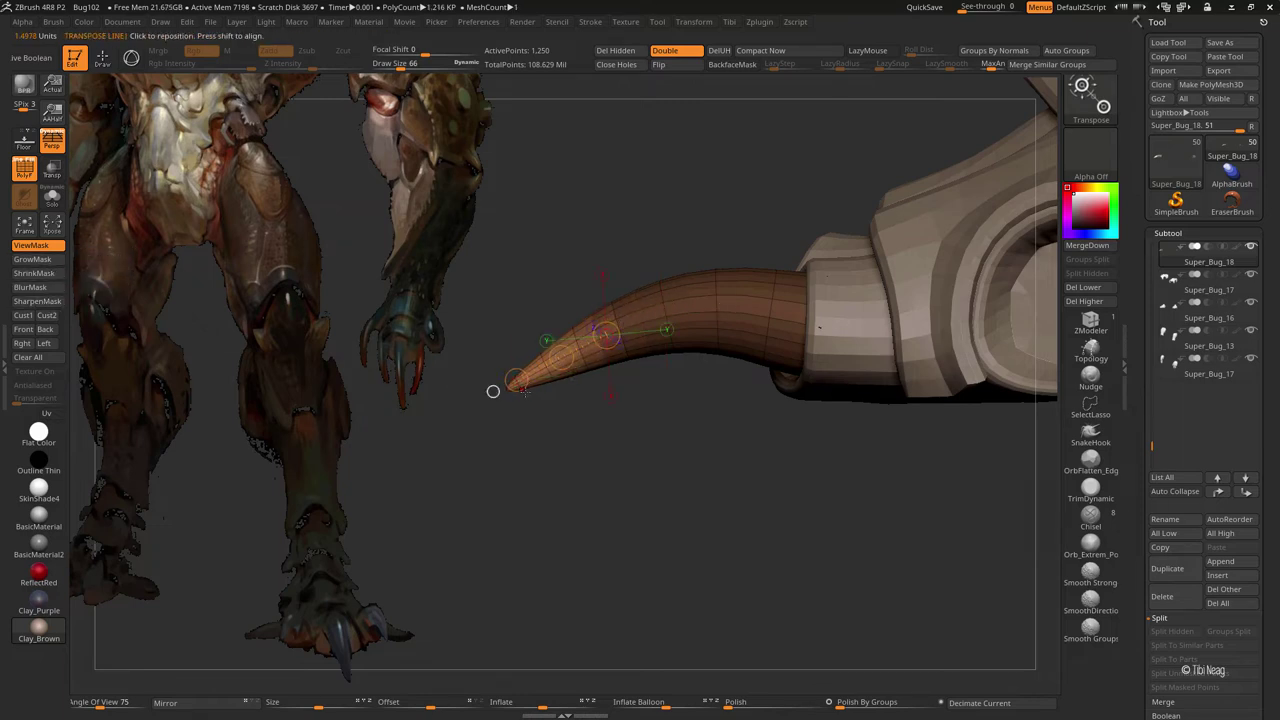
- Clear the spike's mask, pick Move Topological with a larger brush, and hide the wireframe
key(q)
key(b)
key(m)
key(t)
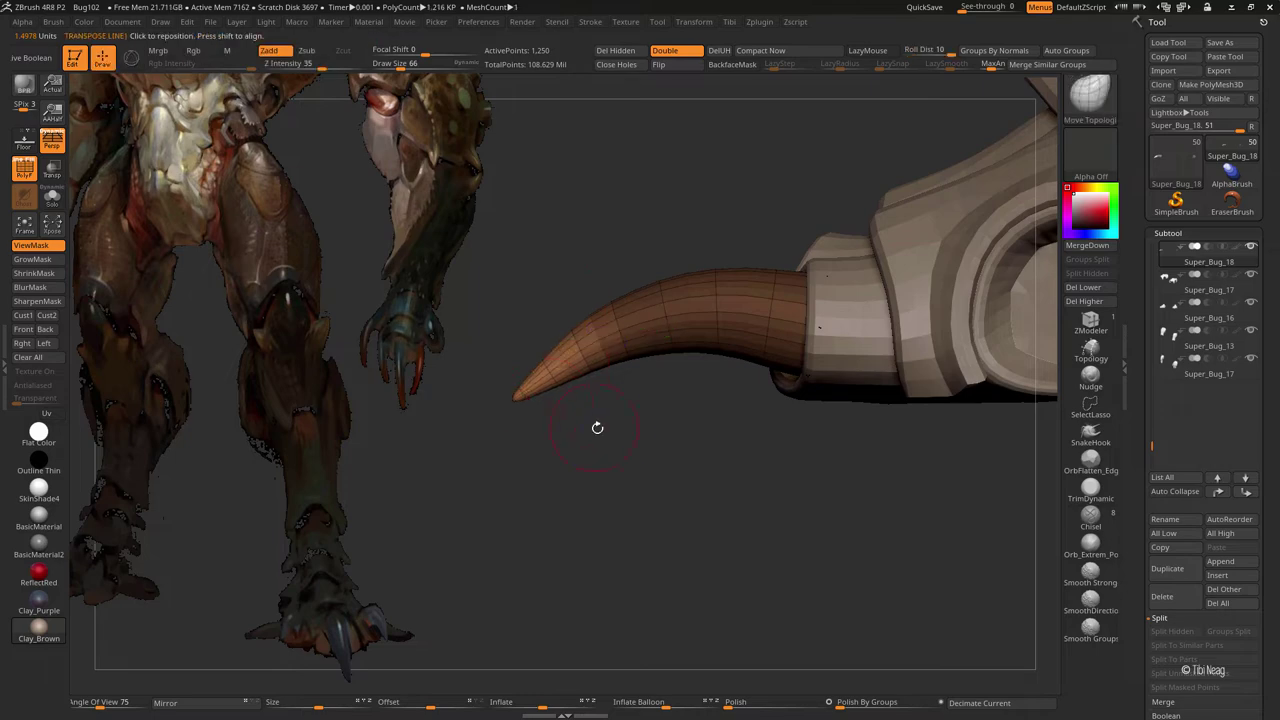
ctrl+drag(594, 426, 555, 390)
key(bracketright)
key(shift+f)
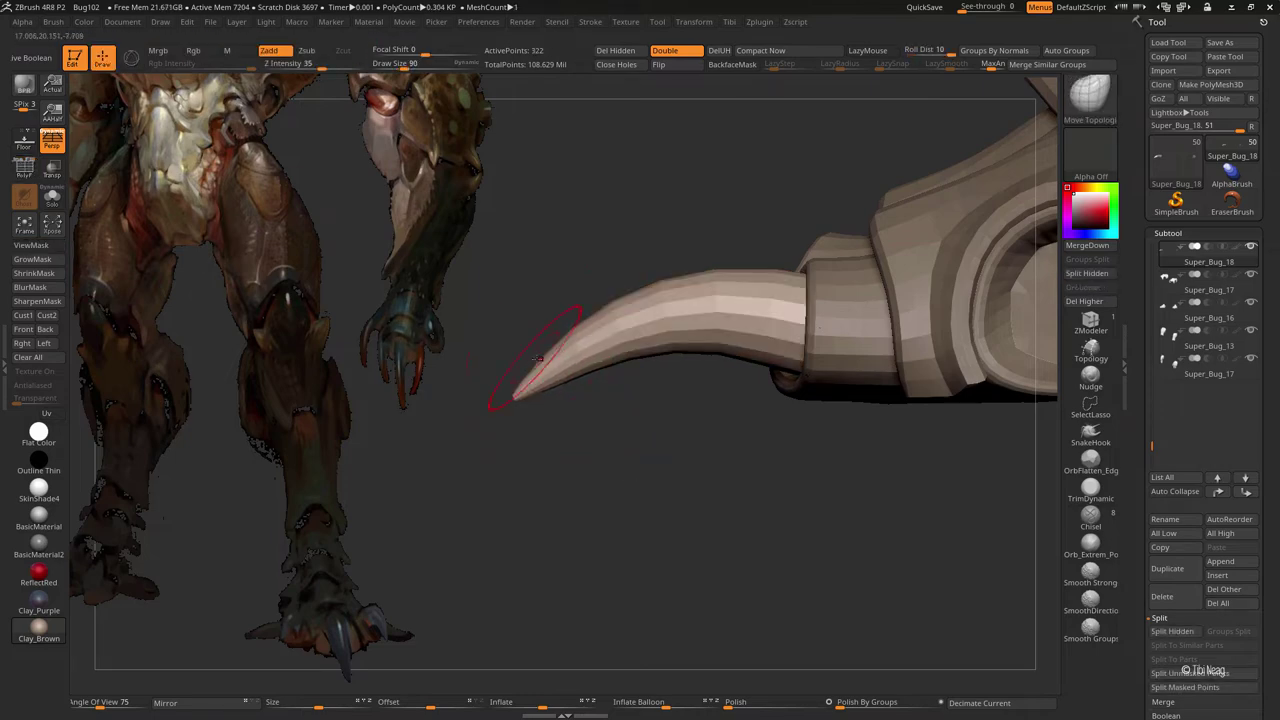
key(bracketright)
mouse_move(540, 350)
mouse_down()
mouse_move(793, 366)
mouse_move(828, 410)
mouse_move(739, 537)
mouse_move(700, 457)
mouse_move(837, 303)
mouse_move(880, 301)
mouse_move(737, 418)
mouse_up()
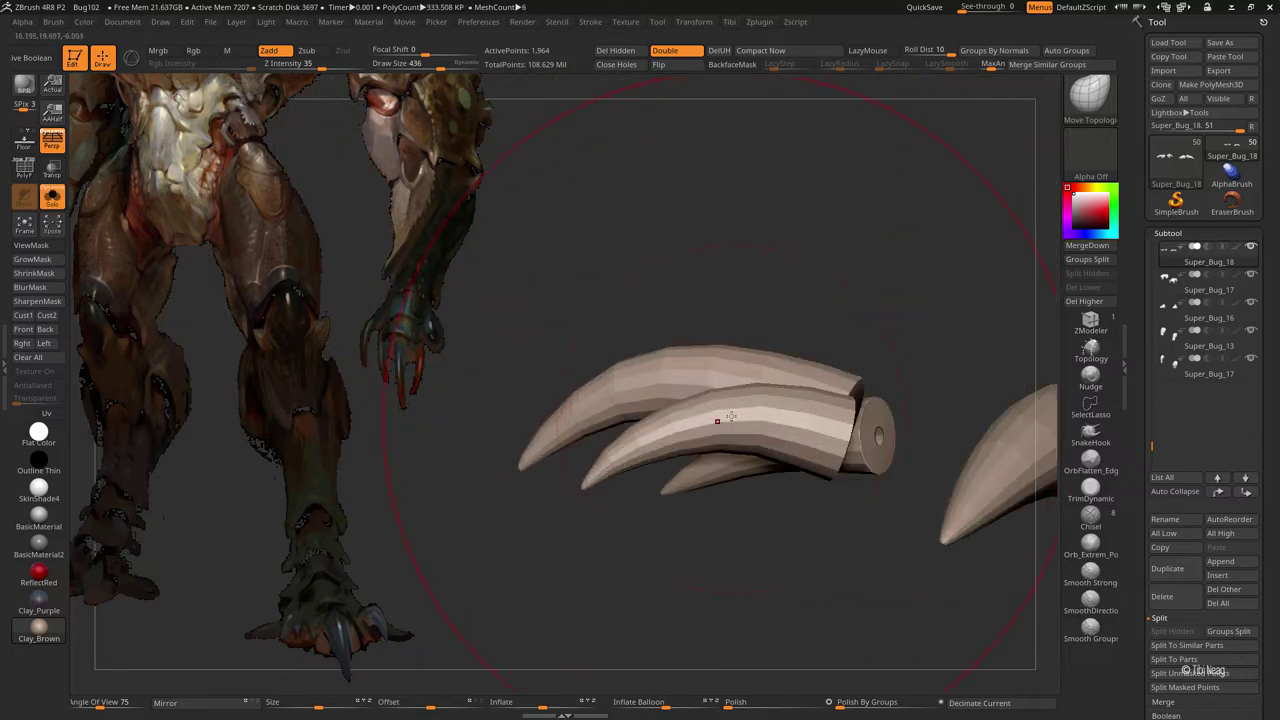
- Lasso-hide the extra claws so only one claw remains visible
key(space)
mouse_move(560, 470)
mouse_down()
mouse_move(720, 420)
mouse_move(814, 354)
mouse_up()
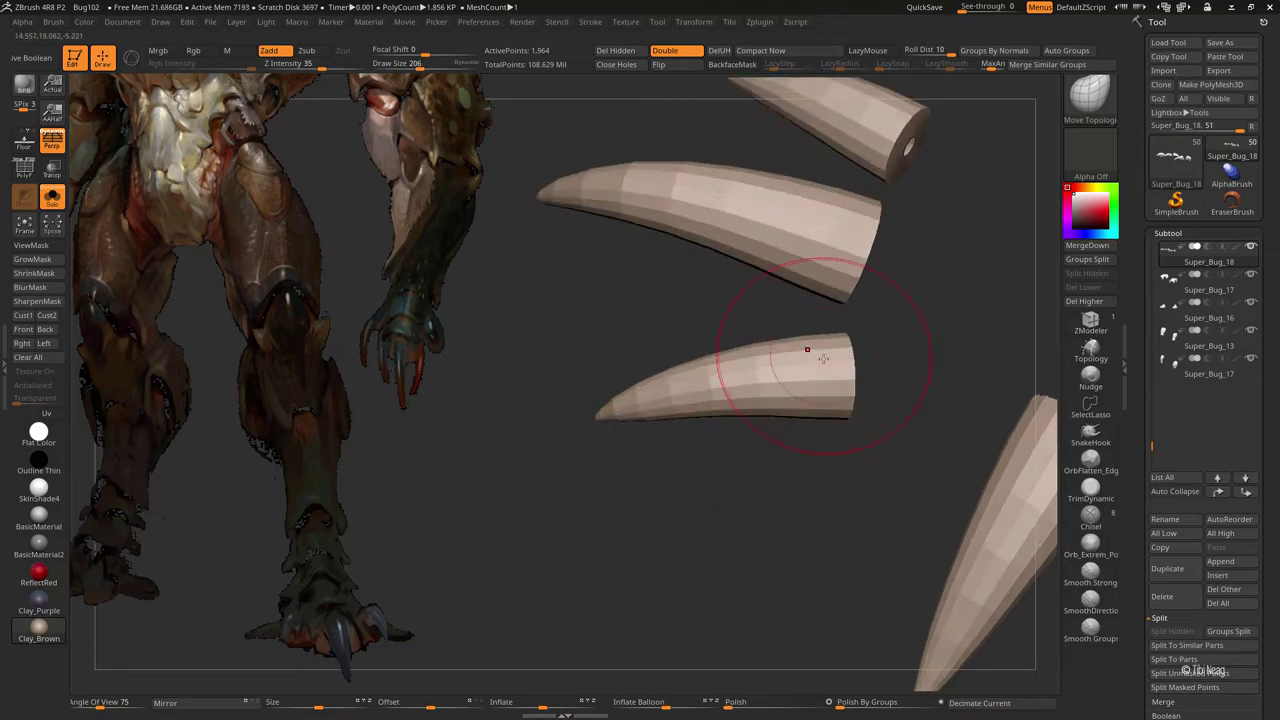
key(space)
ctrl+shift+drag(894, 326, 882, 433)
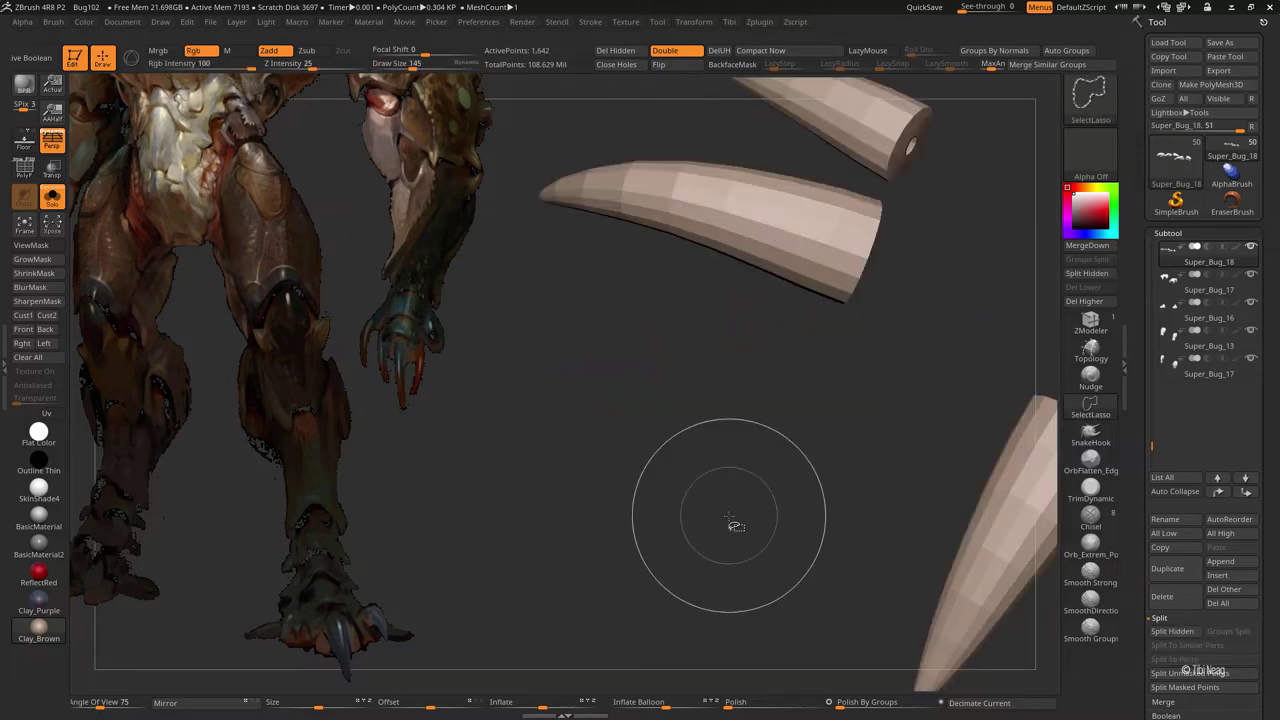
key(b)
key(m)
key(t)
- Turn off Solo and make the foot shell Super_Bug_16 the active subtool
key(alt+s)
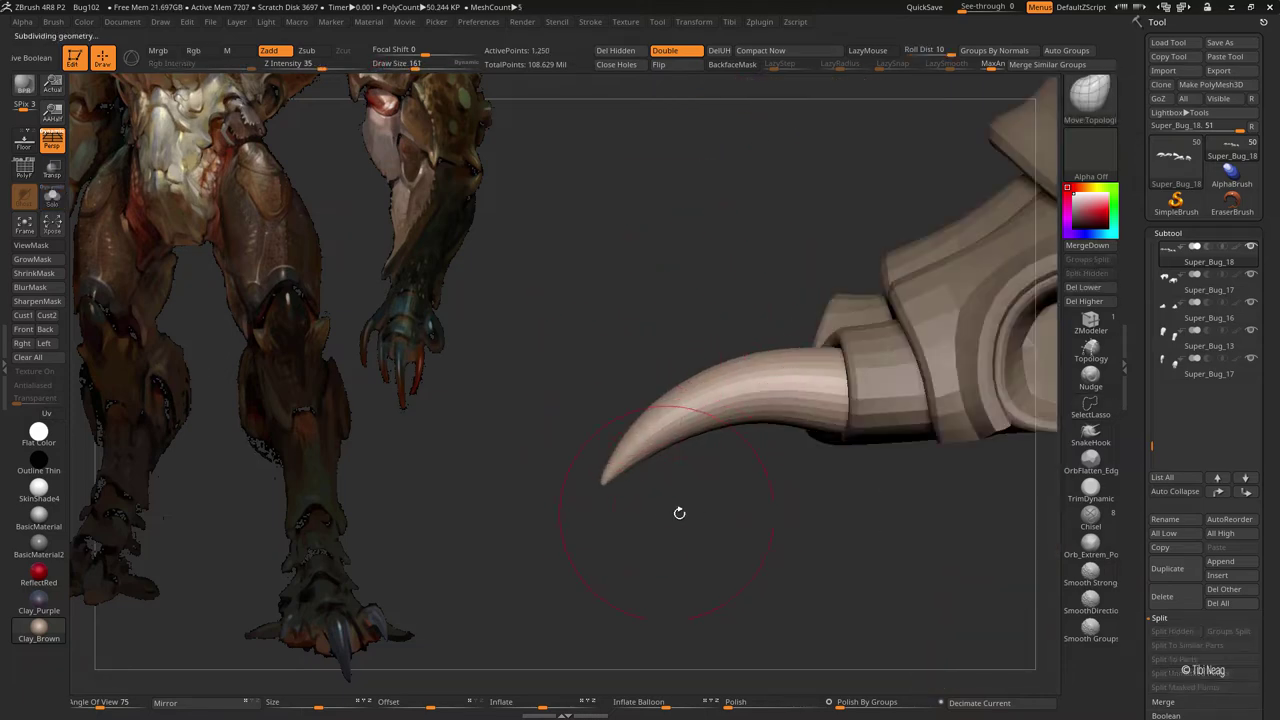
mouse_move(617, 457)
alt+mouse_down()
mouse_move(700, 343)
mouse_move(519, 427)
alt+mouse_up()
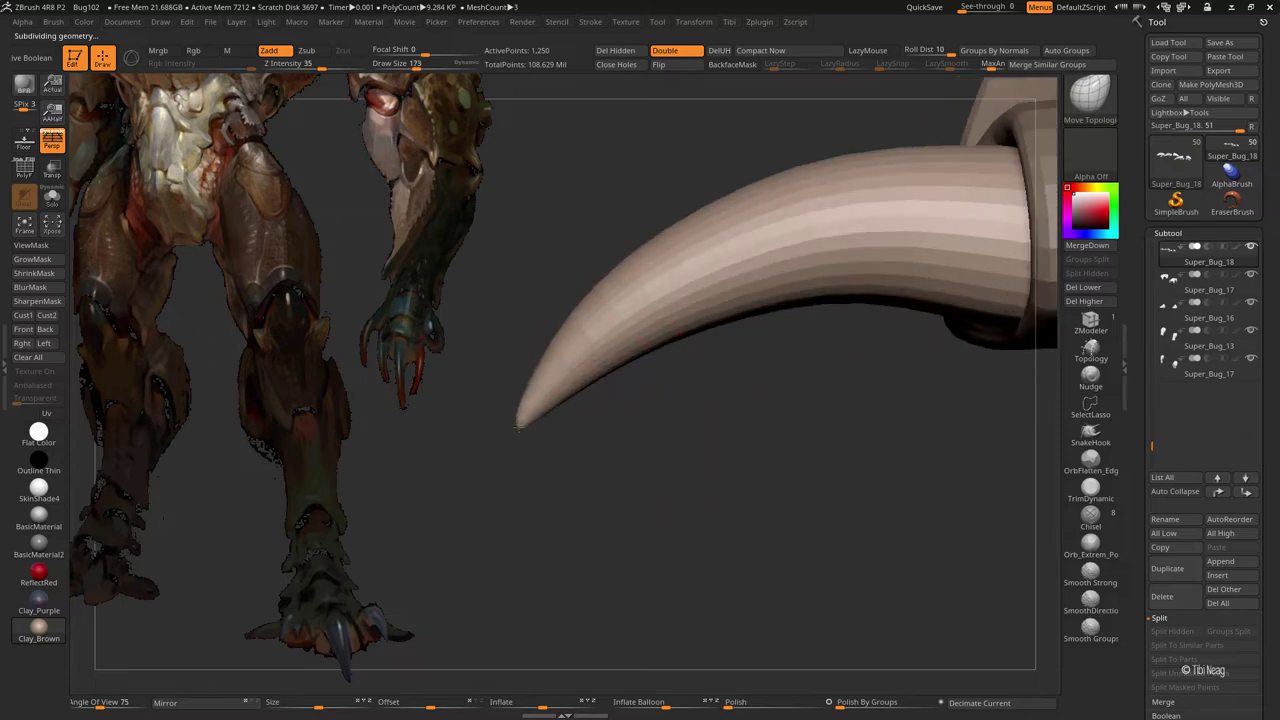
mouse_move(580, 380)
mouse_down()
mouse_move(650, 440)
mouse_move(728, 428)
mouse_move(741, 351)
mouse_move(640, 420)
mouse_move(580, 400)
mouse_move(689, 284)
mouse_move(743, 256)
mouse_up()
alt+click(580, 400)
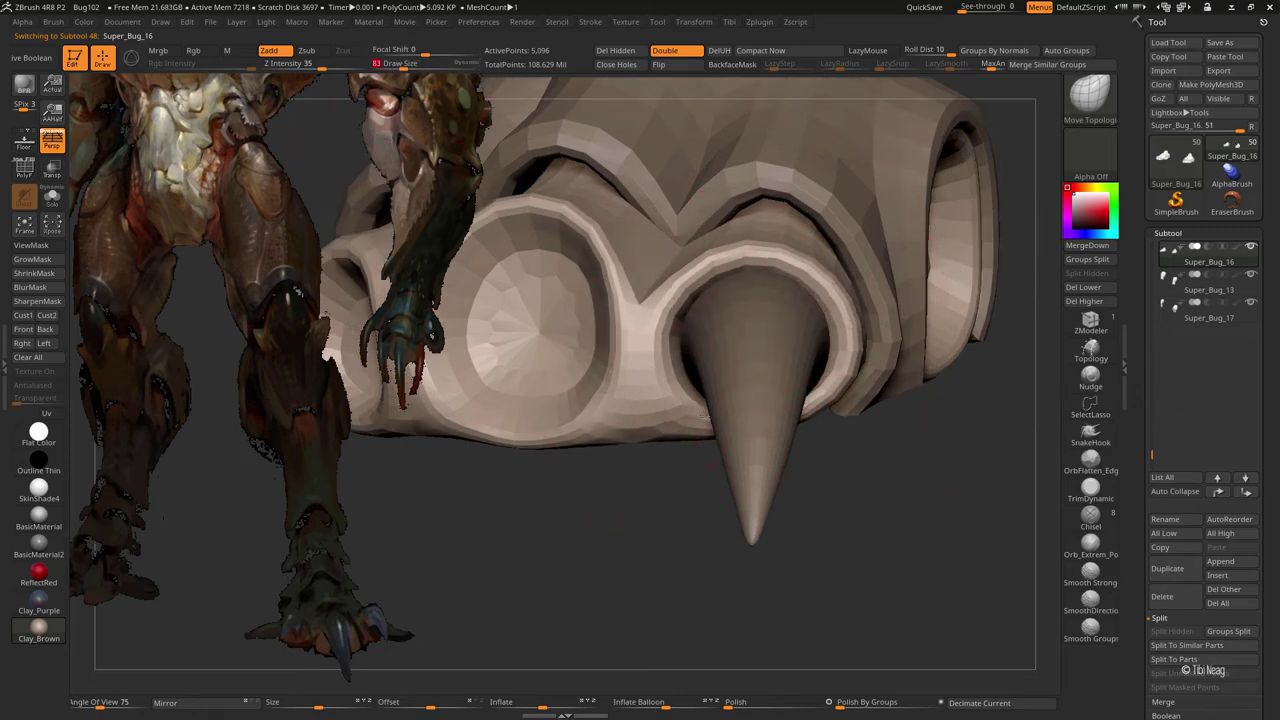
- Select the claw subtool Super_Bug_18 and subdivide it with Ctrl+D
mouse_move(668, 333)
mouse_down()
mouse_move(600, 400)
mouse_move(645, 318)
mouse_up()
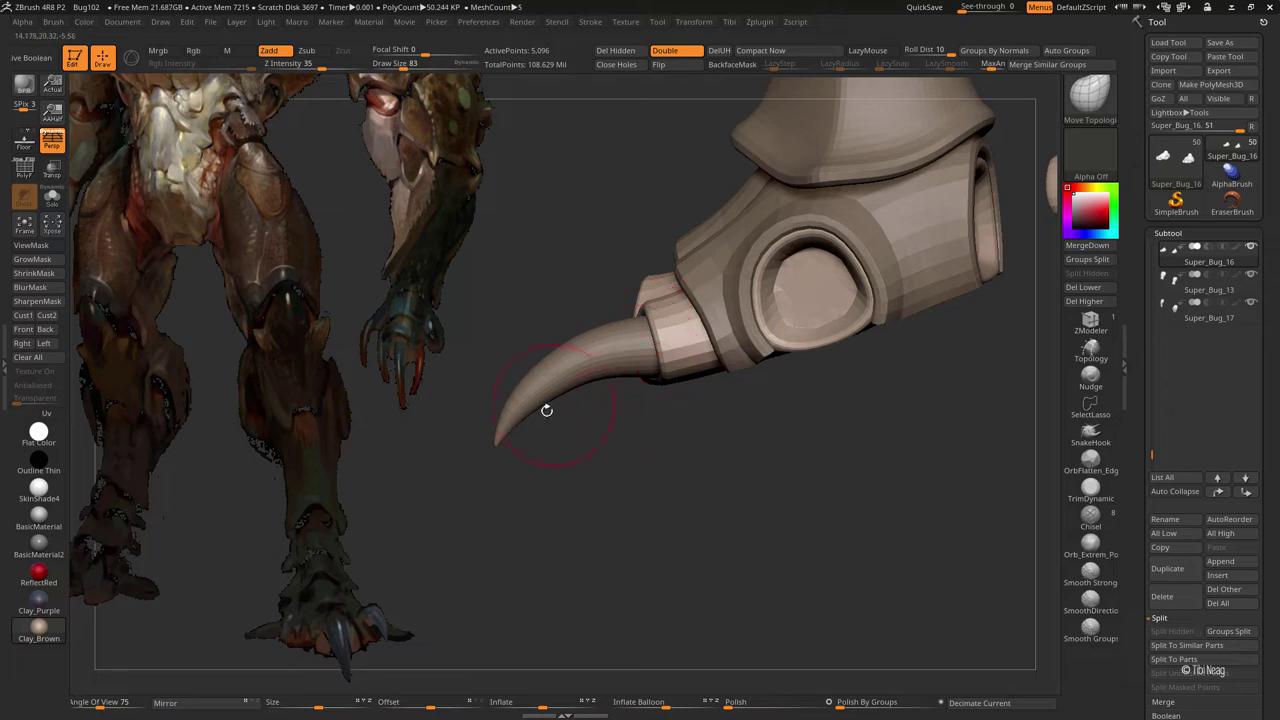
drag(547, 410, 543, 428)
right_click(671, 286)
drag(671, 286, 677, 340)
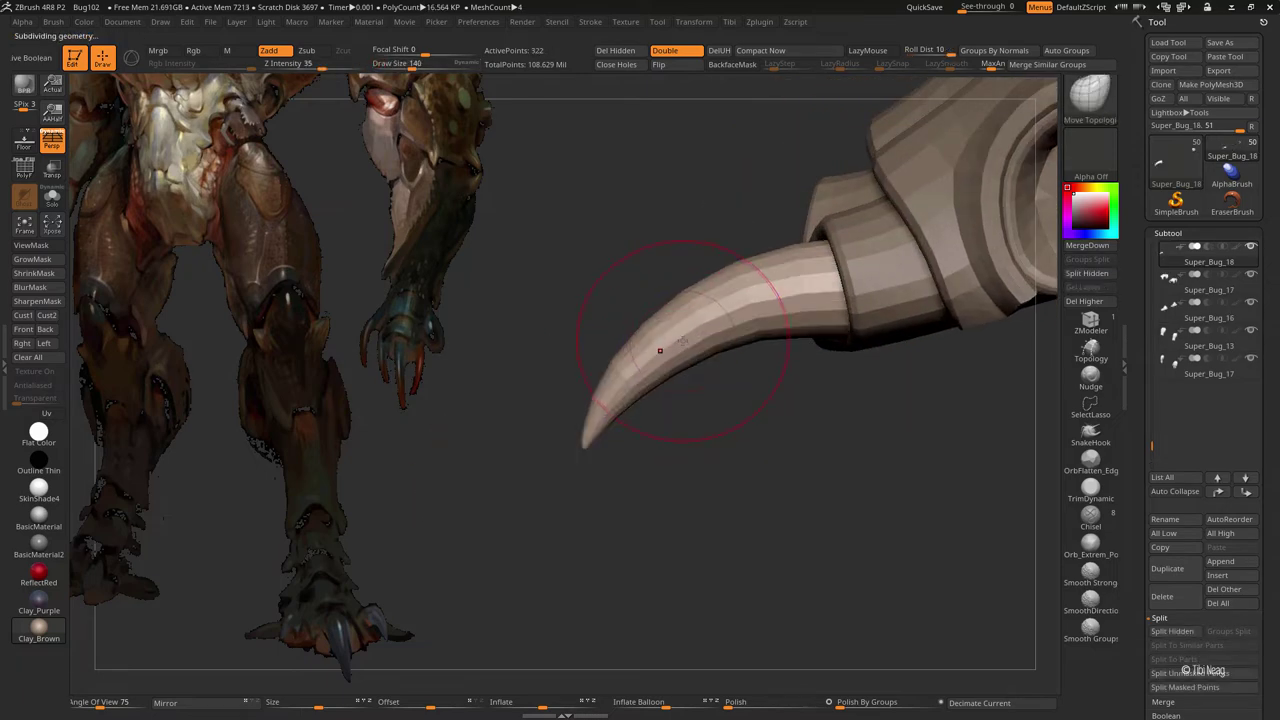
right_click(660, 350)
key(ctrl+d)
mouse_move(557, 405)
ctrl+right_down()
mouse_move(568, 487)
mouse_move(669, 392)
mouse_move(600, 414)
ctrl+right_up()
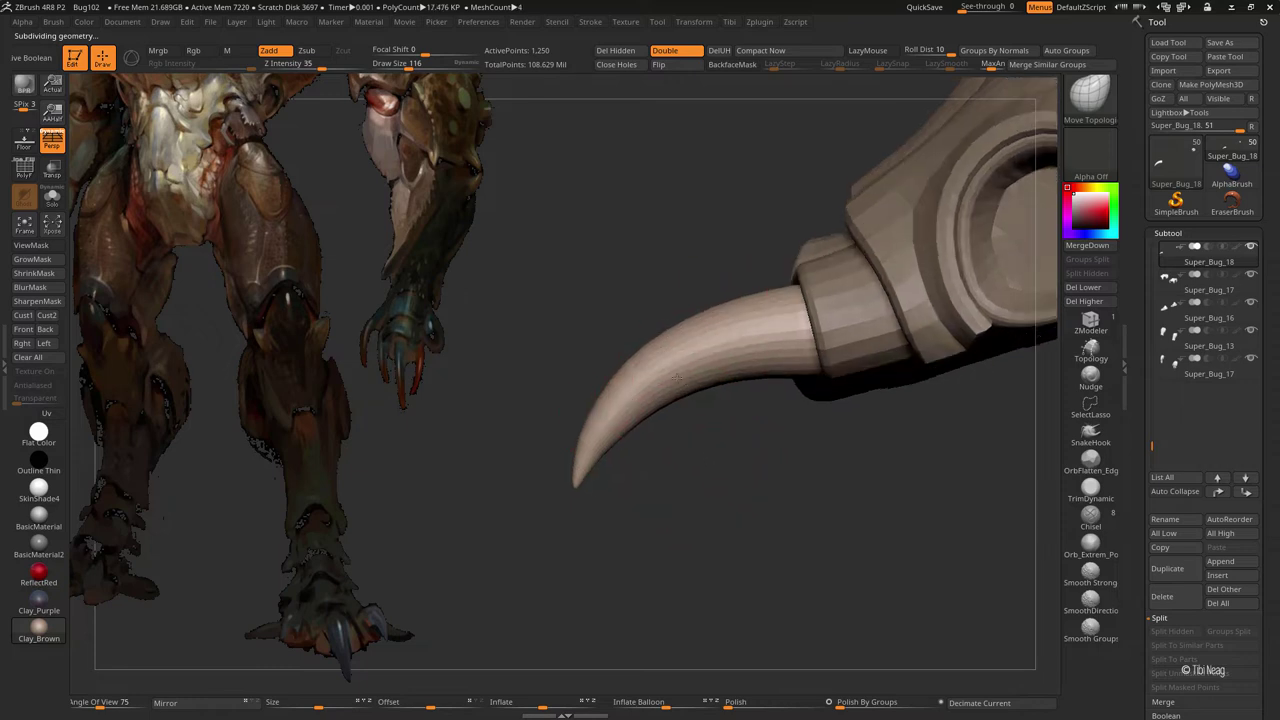
right_click(600, 414)
- Curve the claw down to a sharp tip, then unhide all geometry
mouse_move(657, 366)
right_down()
mouse_move(645, 372)
mouse_move(650, 357)
right_up()
right_click(650, 357)
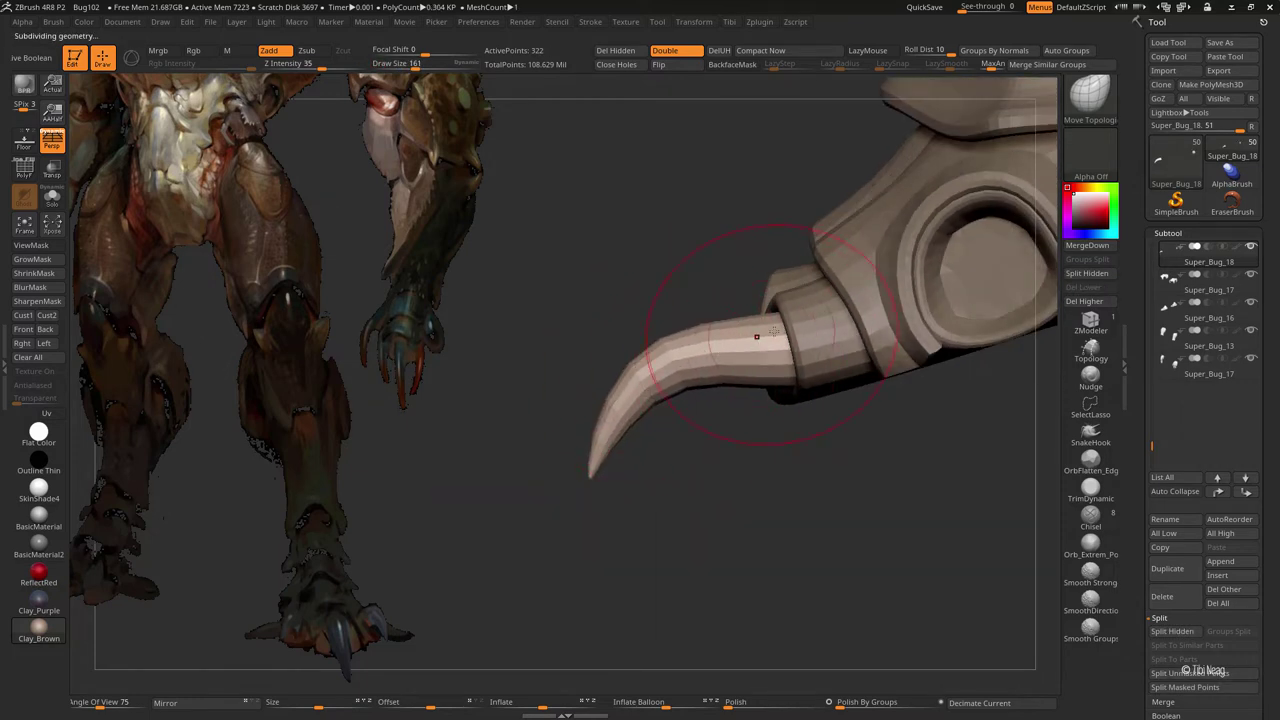
right_drag(757, 336, 757, 329)
mouse_move(529, 386)
right_down()
mouse_move(646, 357)
mouse_move(601, 390)
right_up()
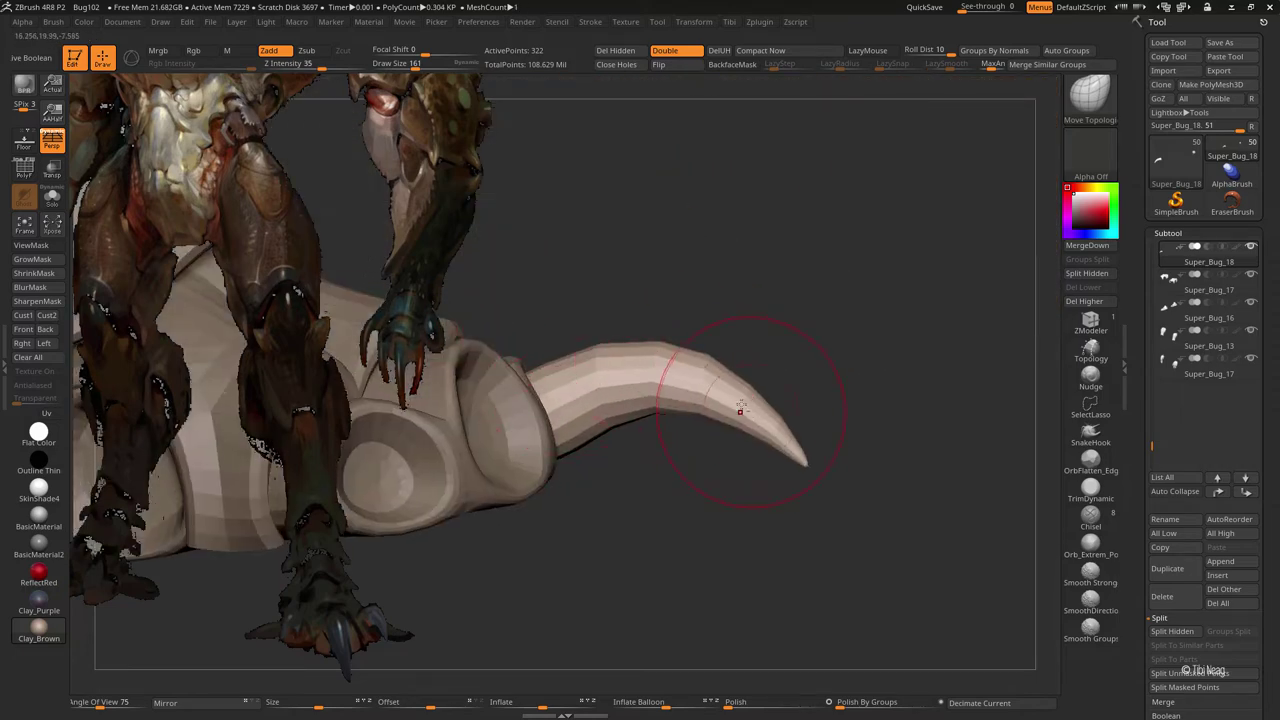
ctrl+shift+click(771, 300)
mouse_move(771, 300)
right_down()
mouse_move(800, 320)
mouse_move(786, 257)
mouse_move(930, 528)
right_up()
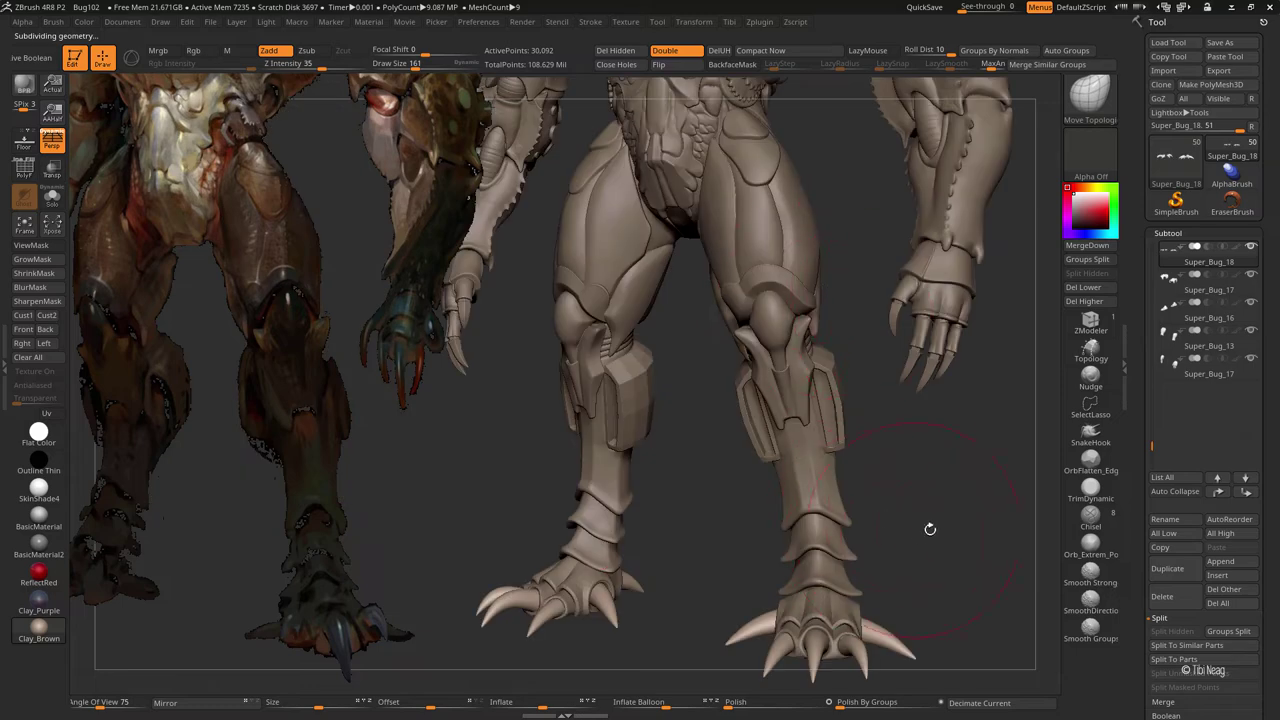
mouse_move(822, 485)
ctrl+right_down()
mouse_move(771, 300)
mouse_move(868, 336)
ctrl+right_up()
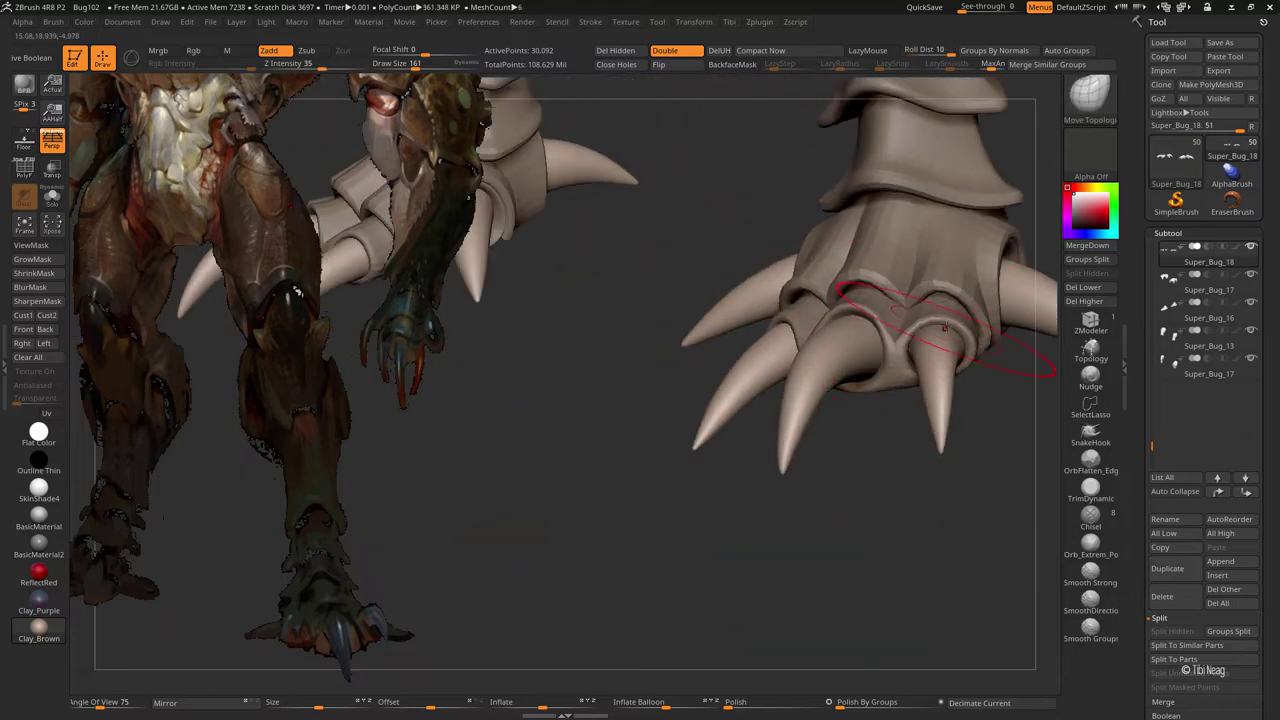
- Hide the foot, lasso-isolate one claw, and Ctrl-drag with Transpose to duplicate and enlarge it
mouse_move(944, 327)
right_down()
mouse_move(871, 400)
mouse_move(829, 371)
mouse_move(885, 258)
mouse_move(786, 277)
mouse_move(634, 337)
mouse_move(741, 241)
mouse_move(666, 477)
mouse_move(646, 457)
mouse_move(816, 355)
mouse_move(871, 414)
right_up()
ctrl+shift+click(816, 355)
ctrl+shift+drag(740, 330, 851, 507)
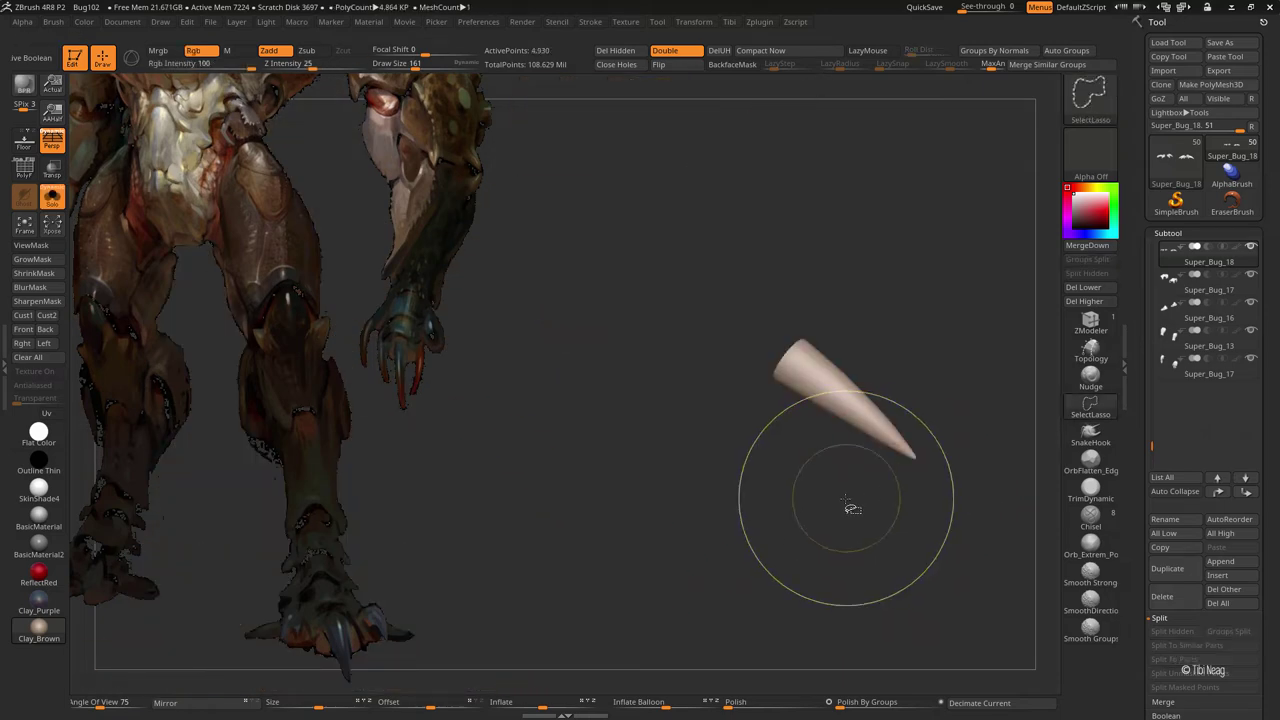
right_drag(851, 507, 806, 437)
key(w)
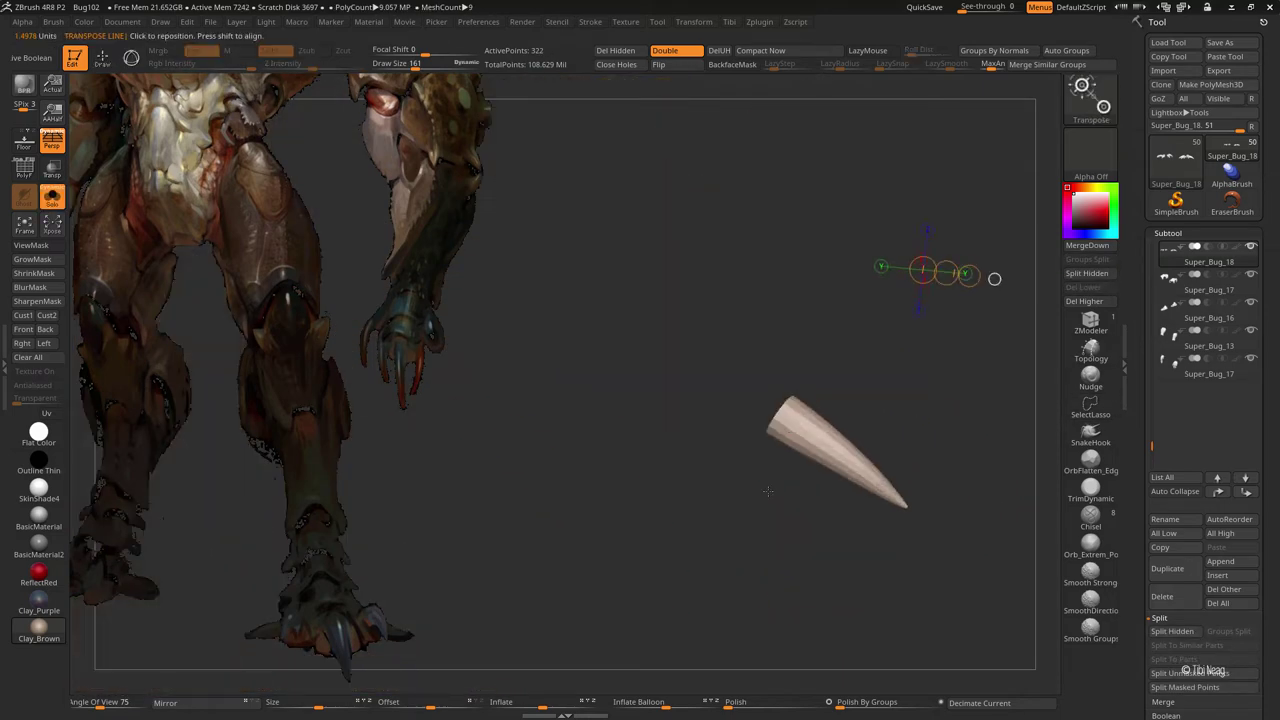
click(780, 414)
mouse_move(903, 503)
ctrl+mouse_down()
mouse_move(928, 517)
mouse_move(815, 221)
ctrl+mouse_up()
mouse_move(820, 487)
mouse_down()
mouse_move(605, 330)
mouse_move(844, 498)
mouse_up()
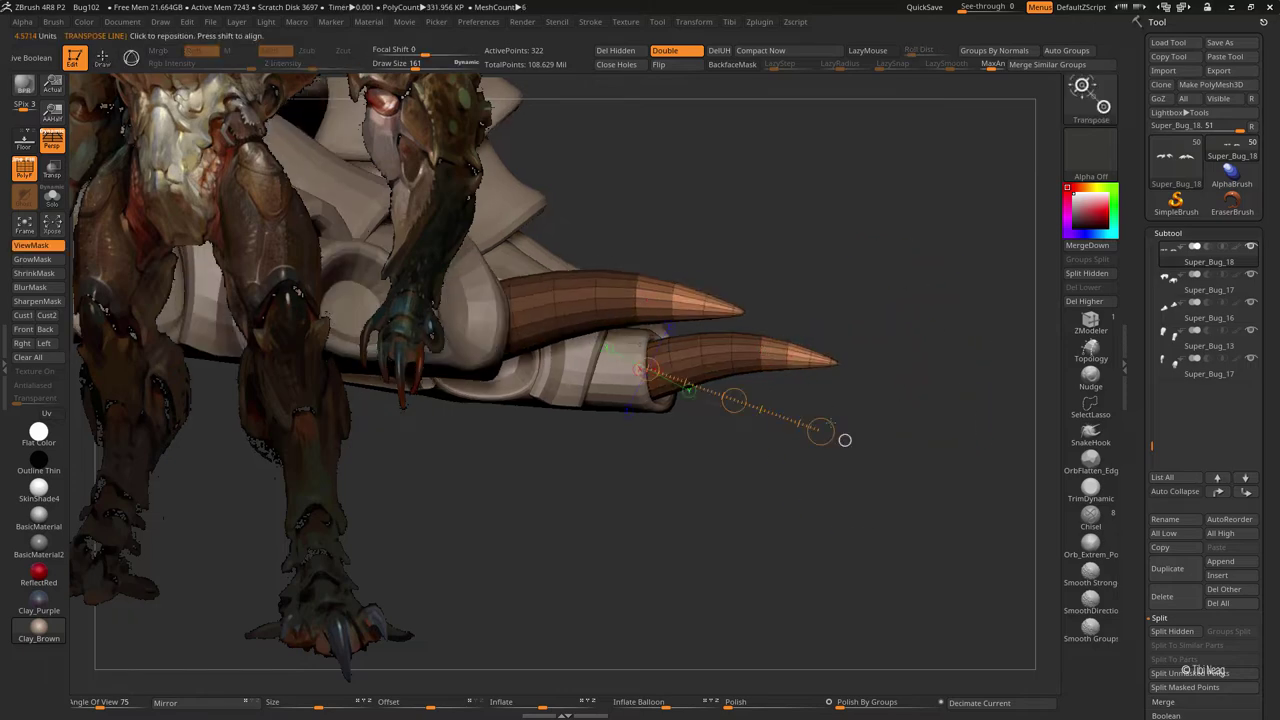
- Bend the horn spur upward with Transpose, straighten its tip, and push its middle up
drag(834, 363, 699, 368)
drag(836, 361, 924, 373)
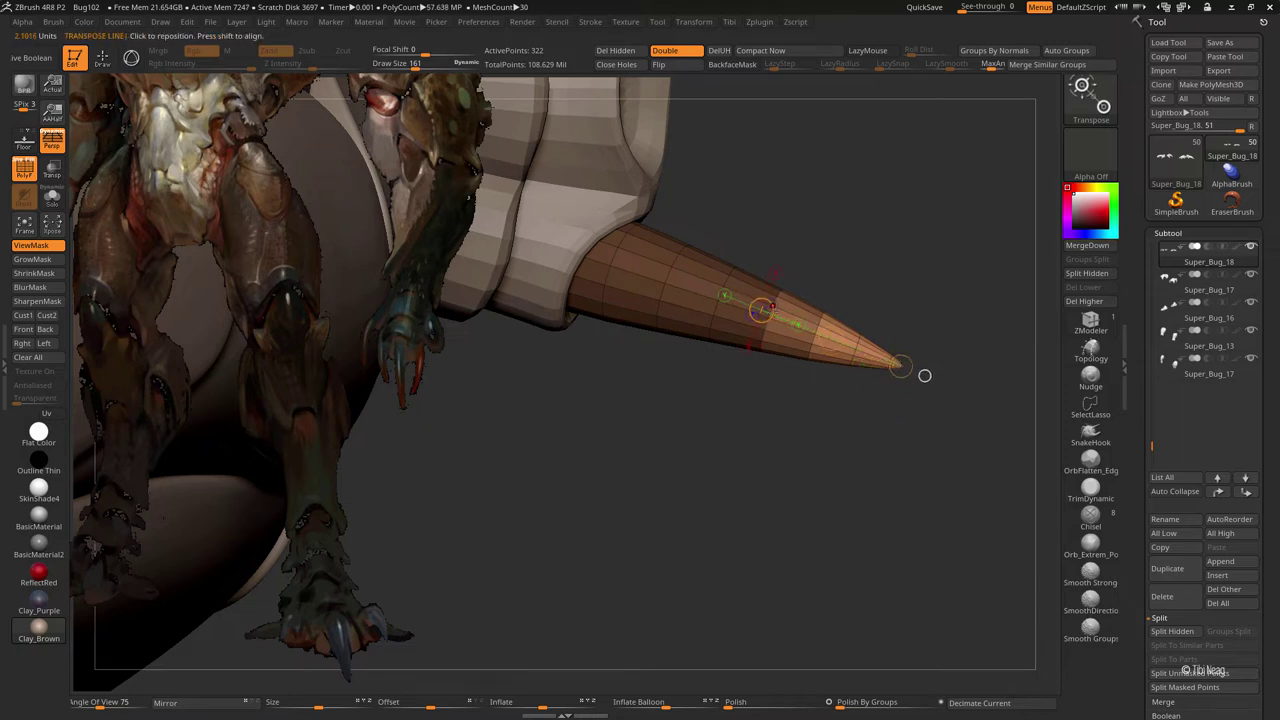
drag(718, 303, 727, 277)
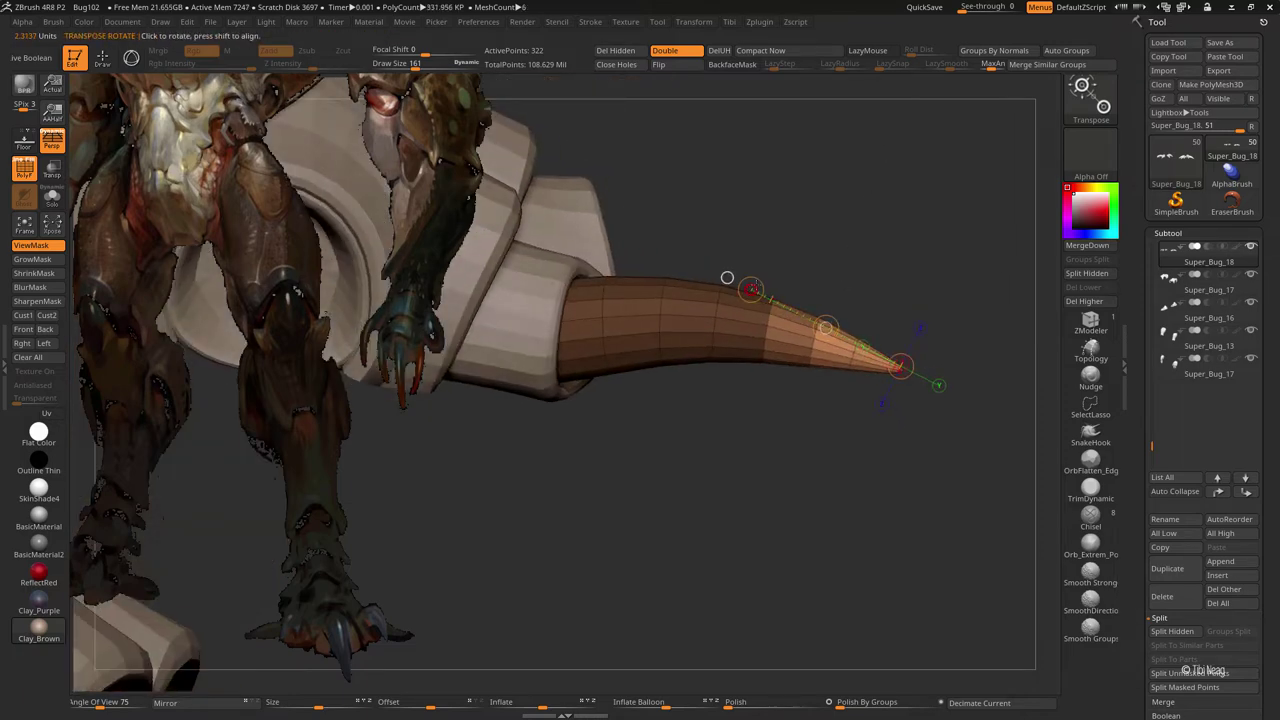
drag(926, 373, 923, 371)
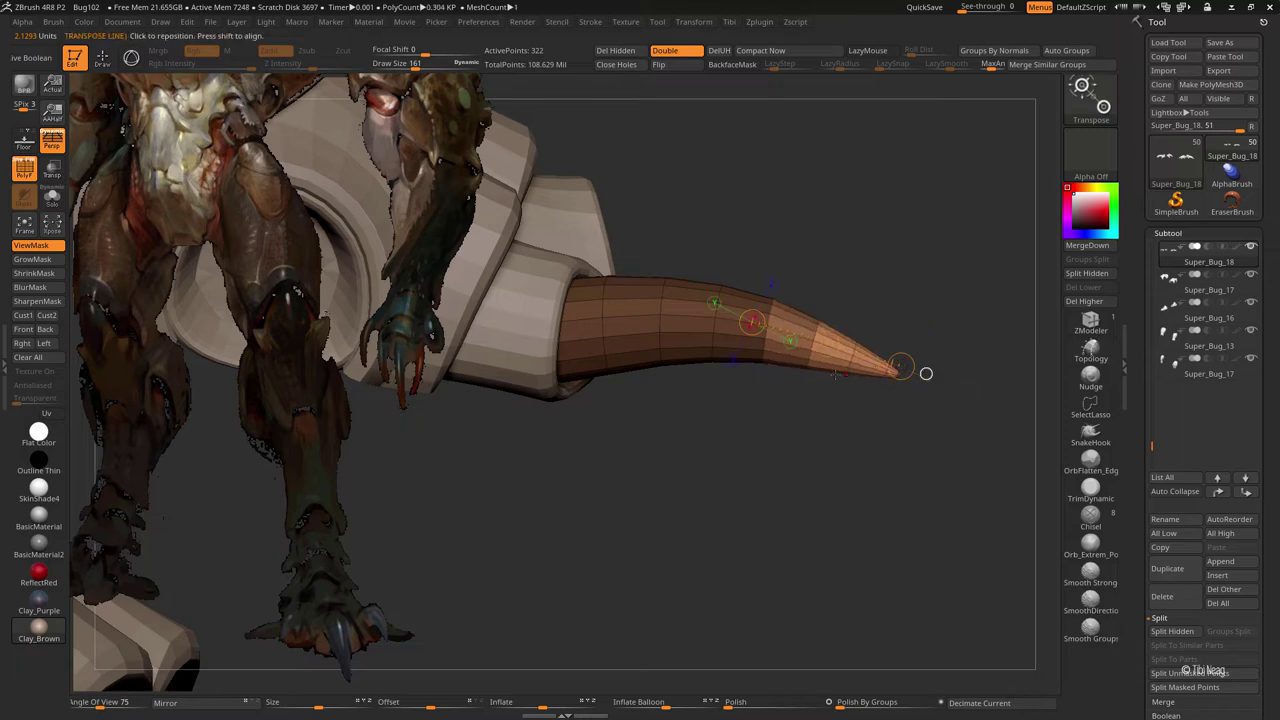
drag(787, 352, 784, 436)
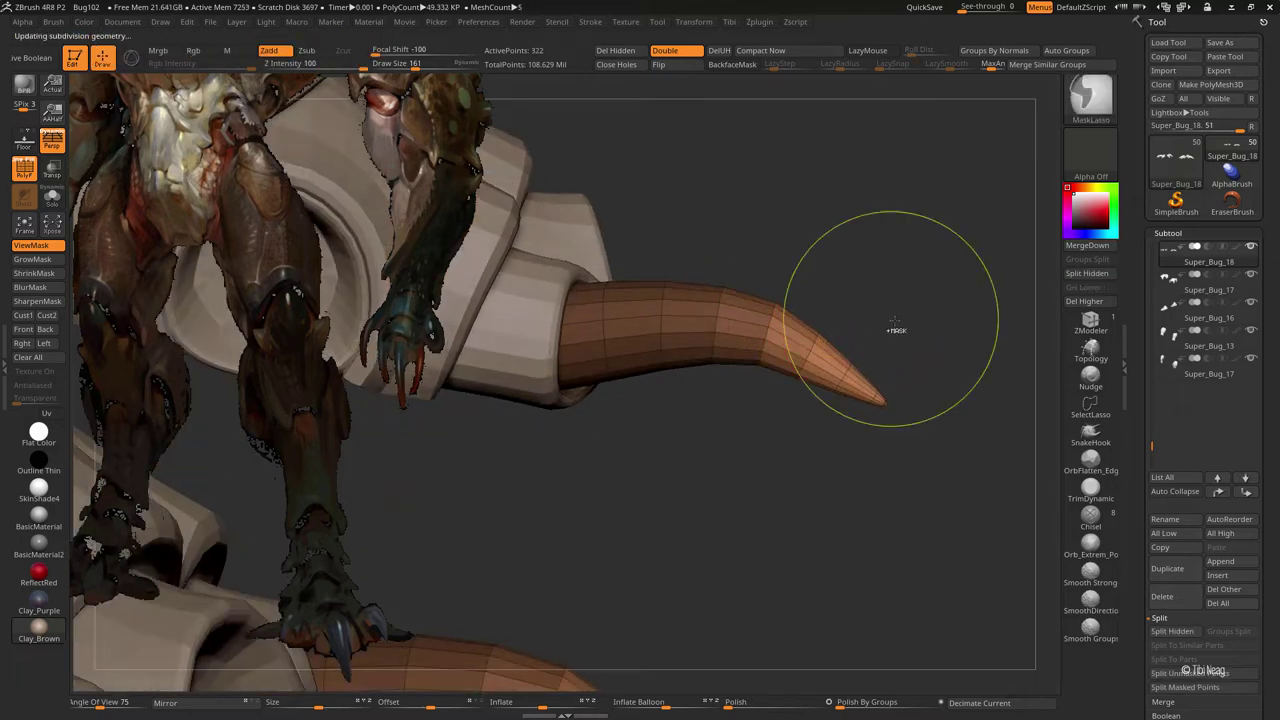
ctrl+drag(895, 328, 883, 319)
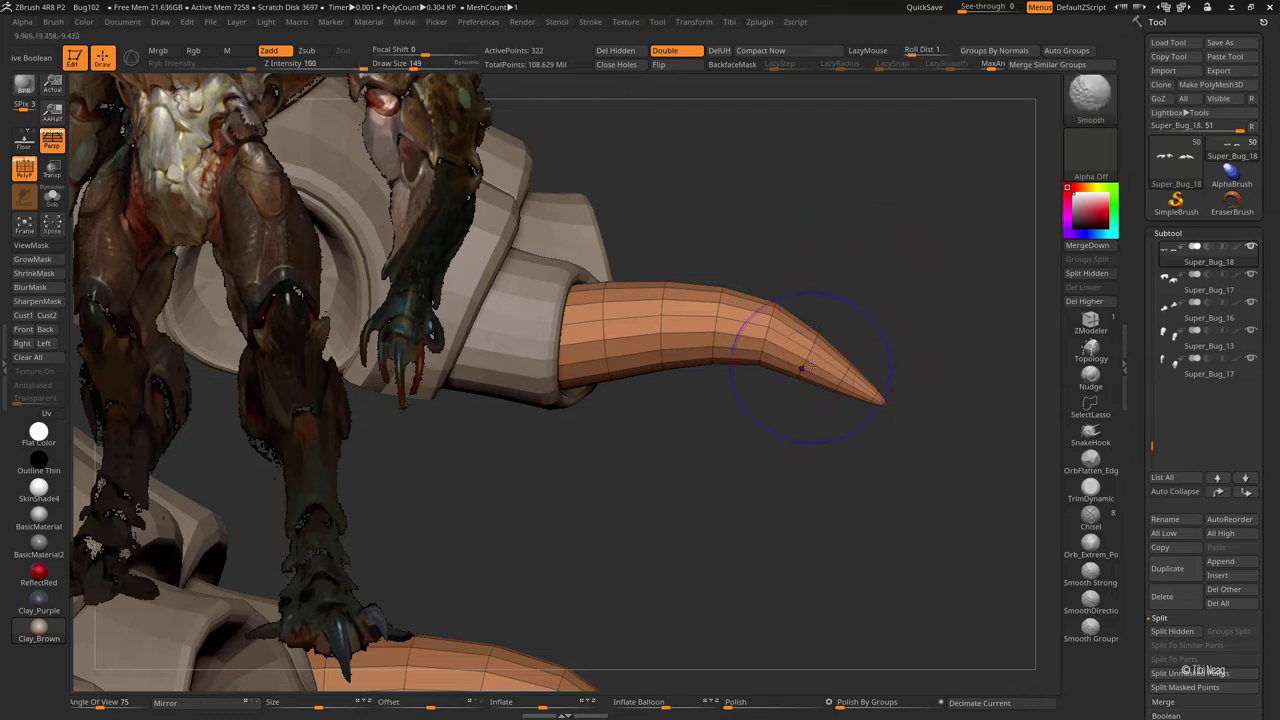
drag(806, 377, 801, 369)
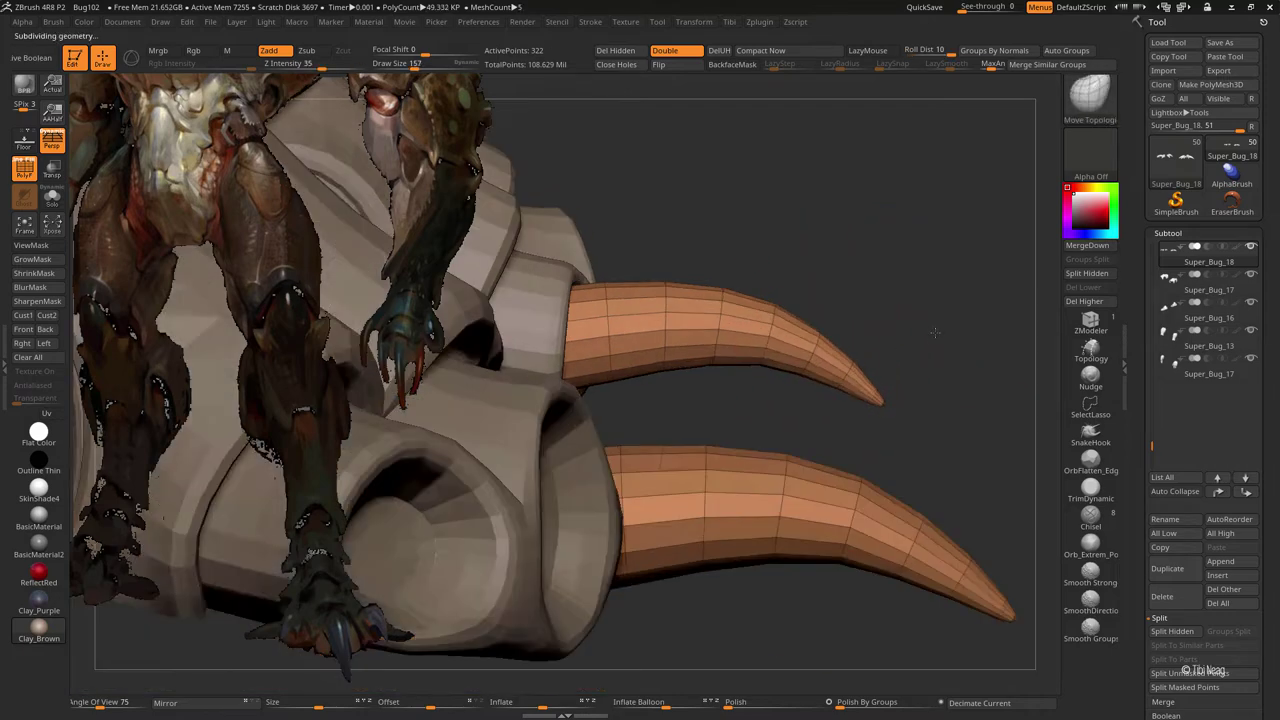
- Pull the horn tips downward, then undo those reshaping edits
drag(986, 389, 712, 383)
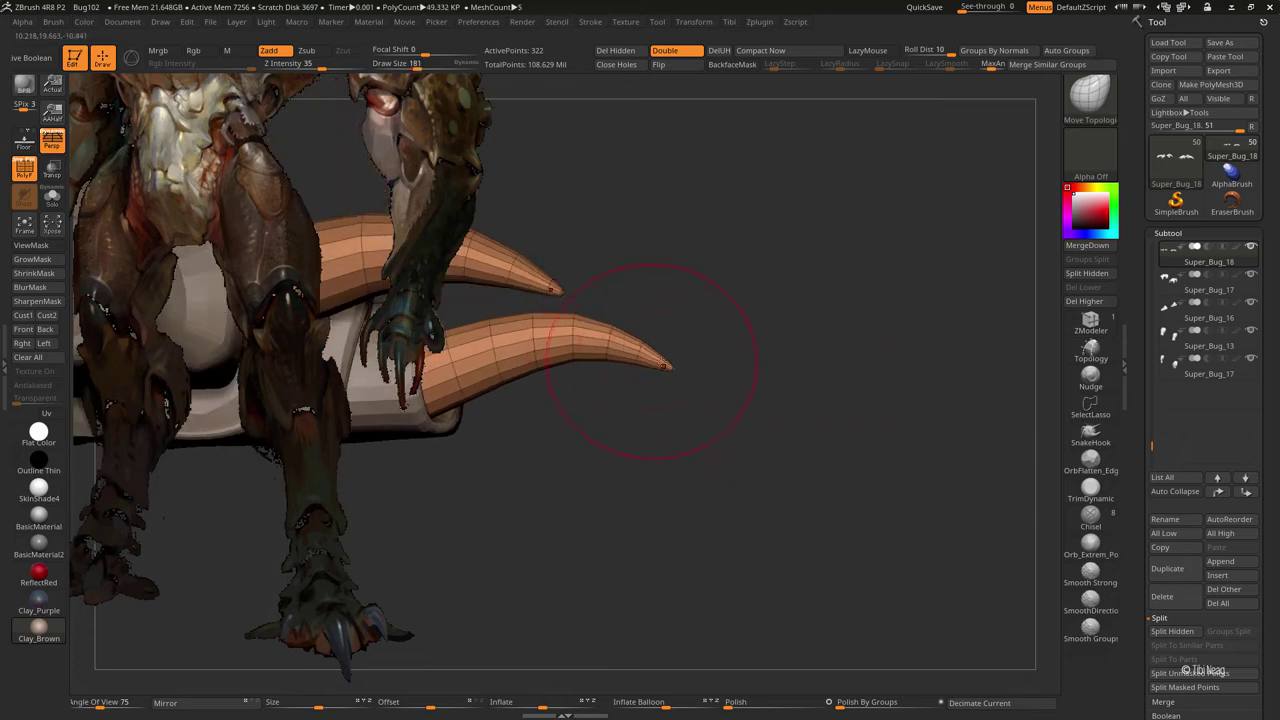
drag(663, 367, 672, 388)
drag(567, 350, 727, 370)
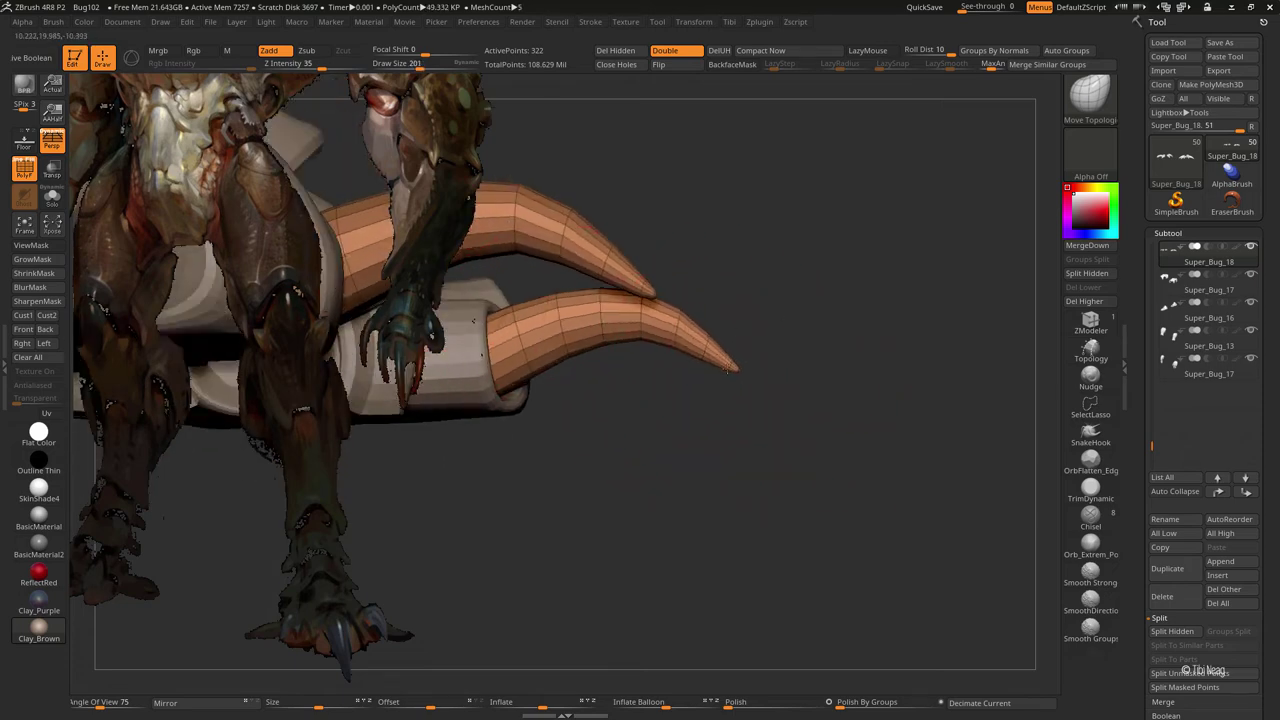
key(ctrl+z)
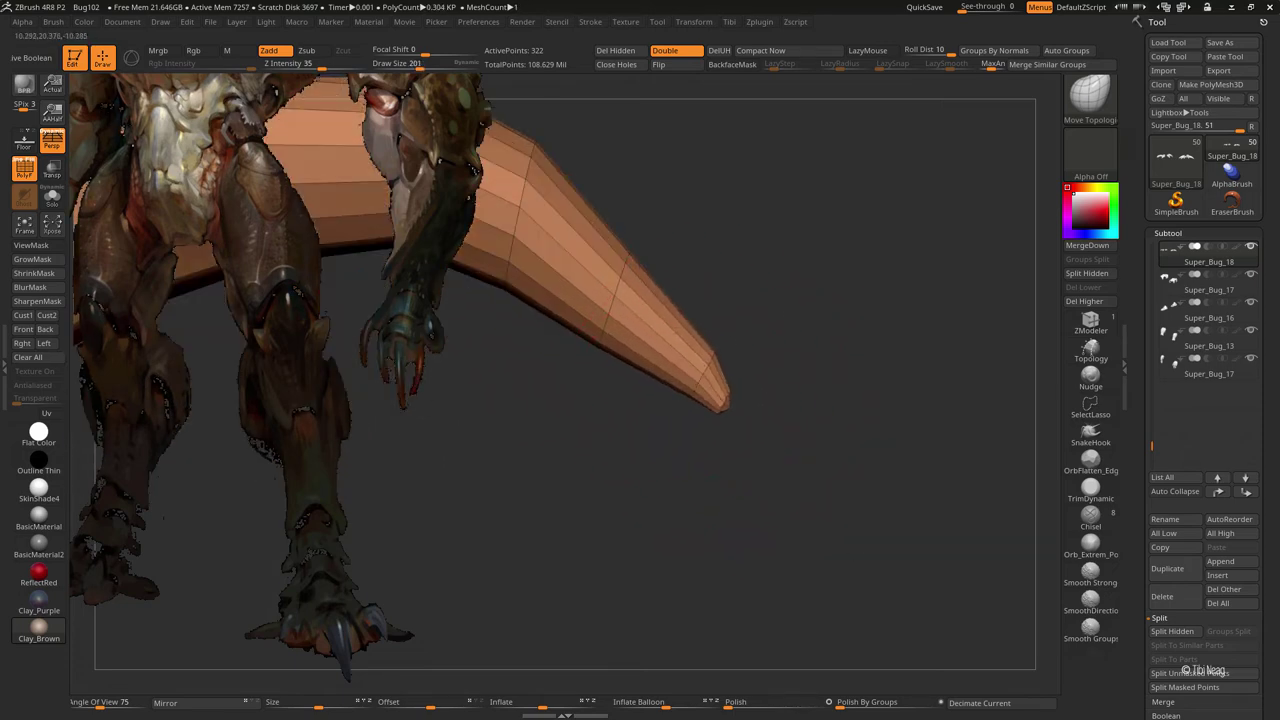
key(ctrl+z)
key(ctrl+z)
key(ctrl+z)
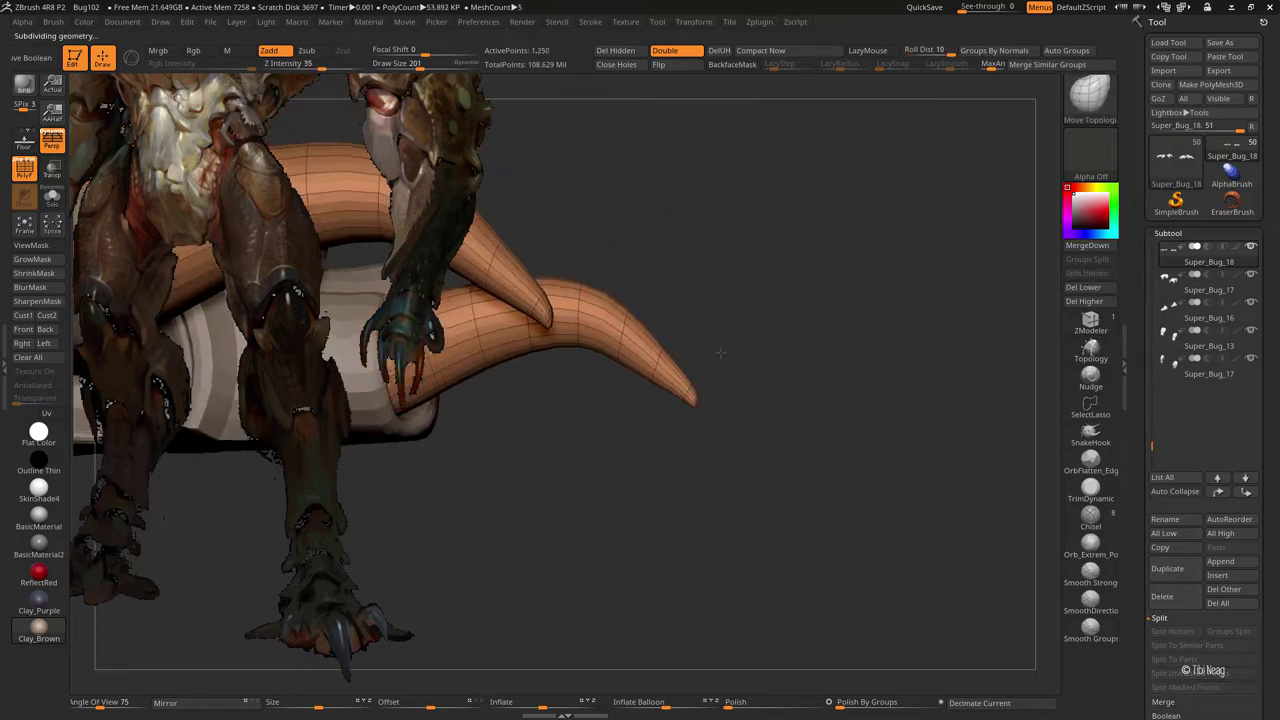
key(ctrl+z)
- Subdivide the horn spurs twice, turn PolyFrame off, and step through the edit history
key(ctrl+d)
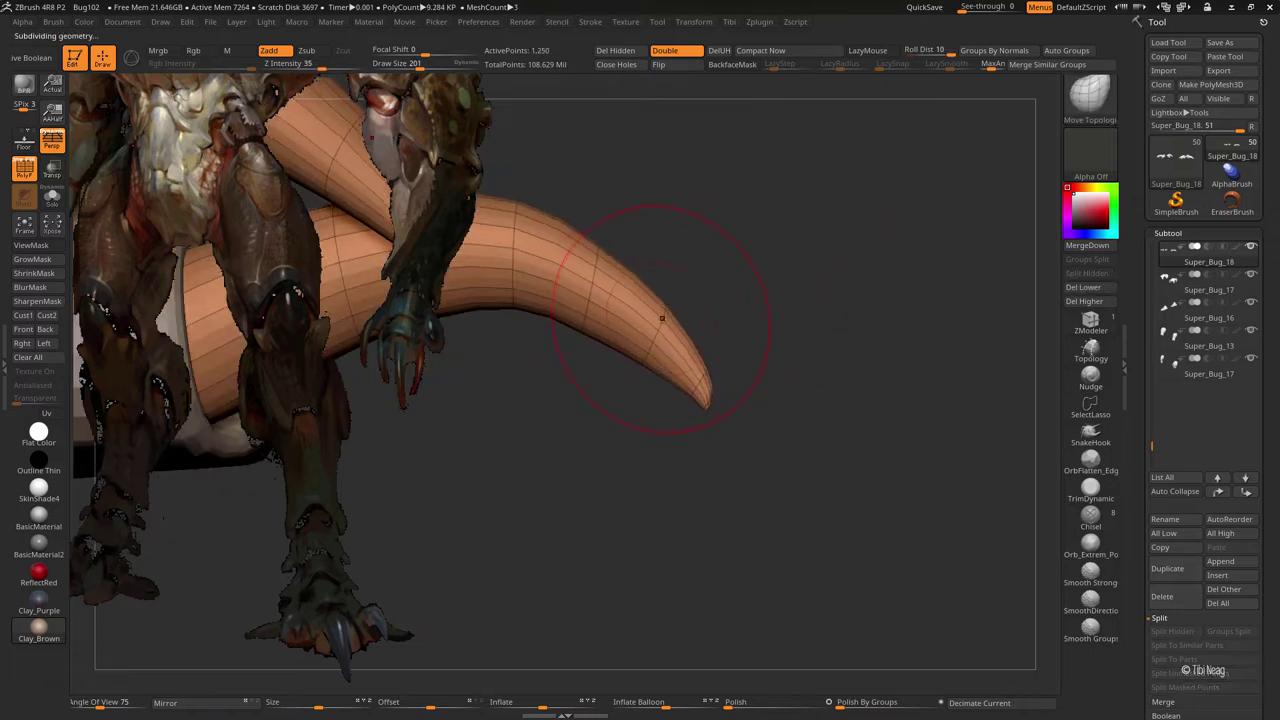
key(ctrl+d)
key(shift+f)
key(ctrl+shift+z)
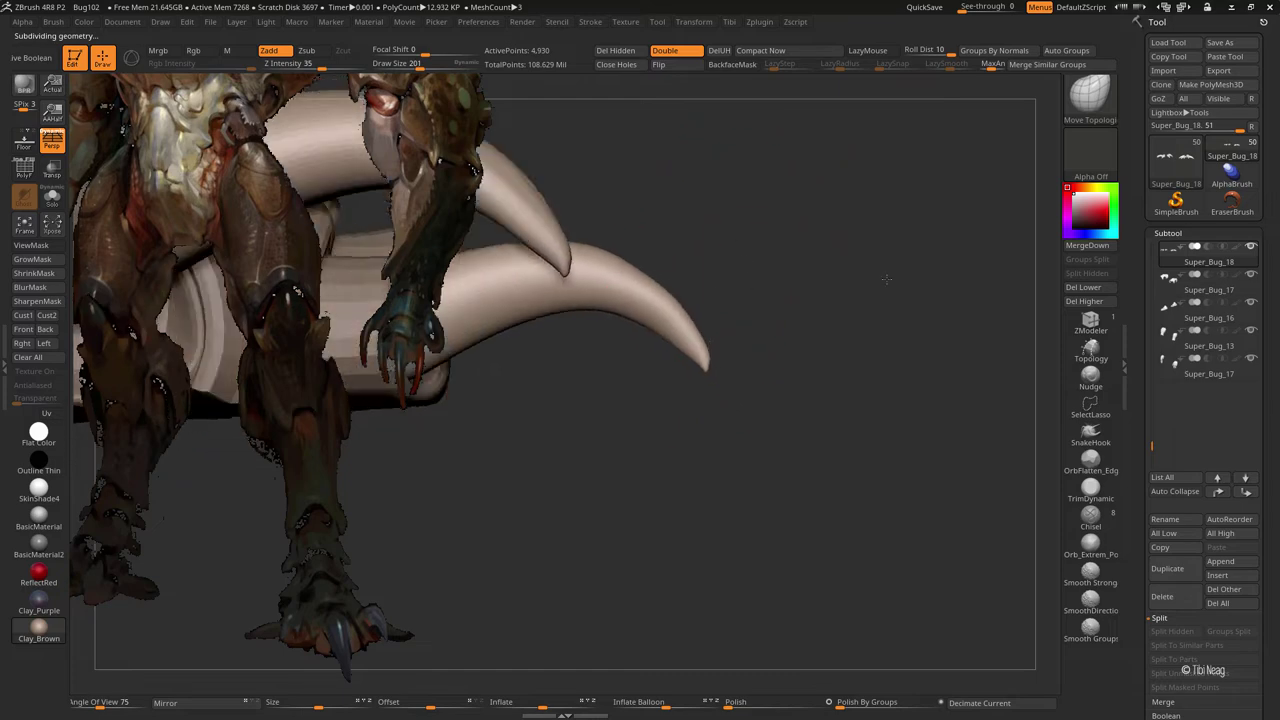
key(ctrl+shift+z)
key(ctrl+shift+z)
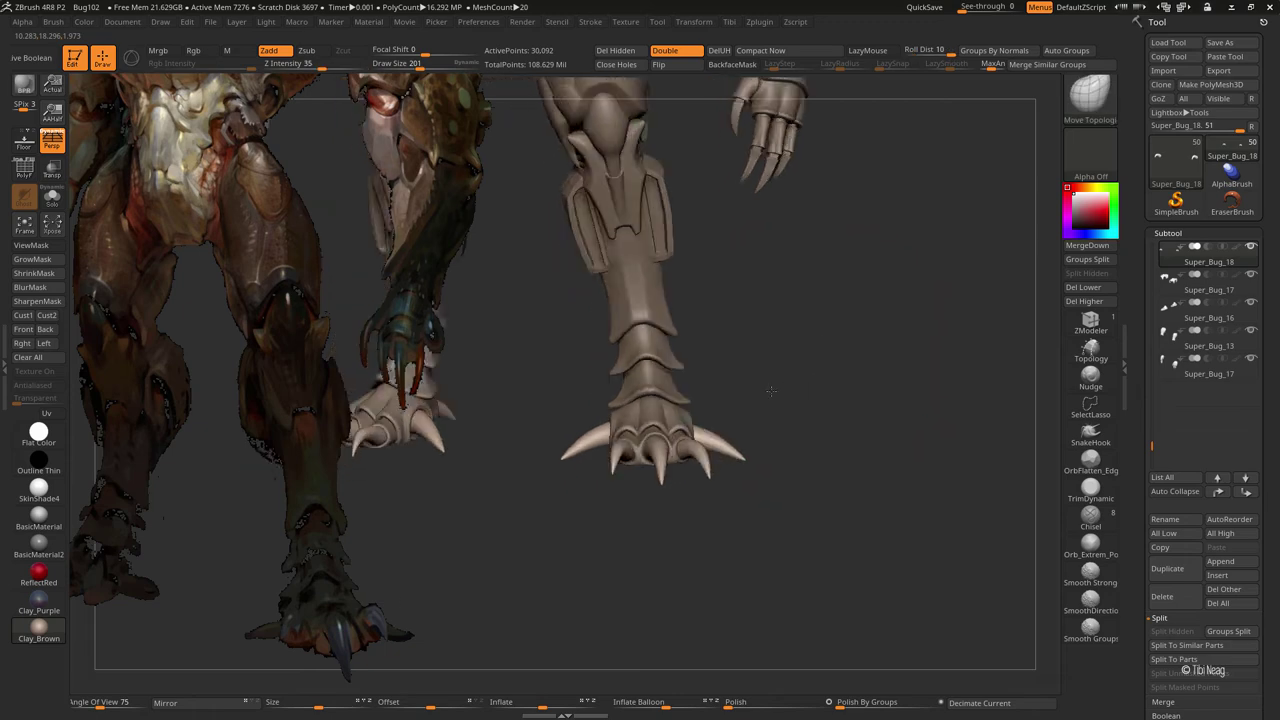
- Select and Solo the foot shell Super_Bug_16, then inflate the rims around its openings
drag(770, 391, 625, 476)
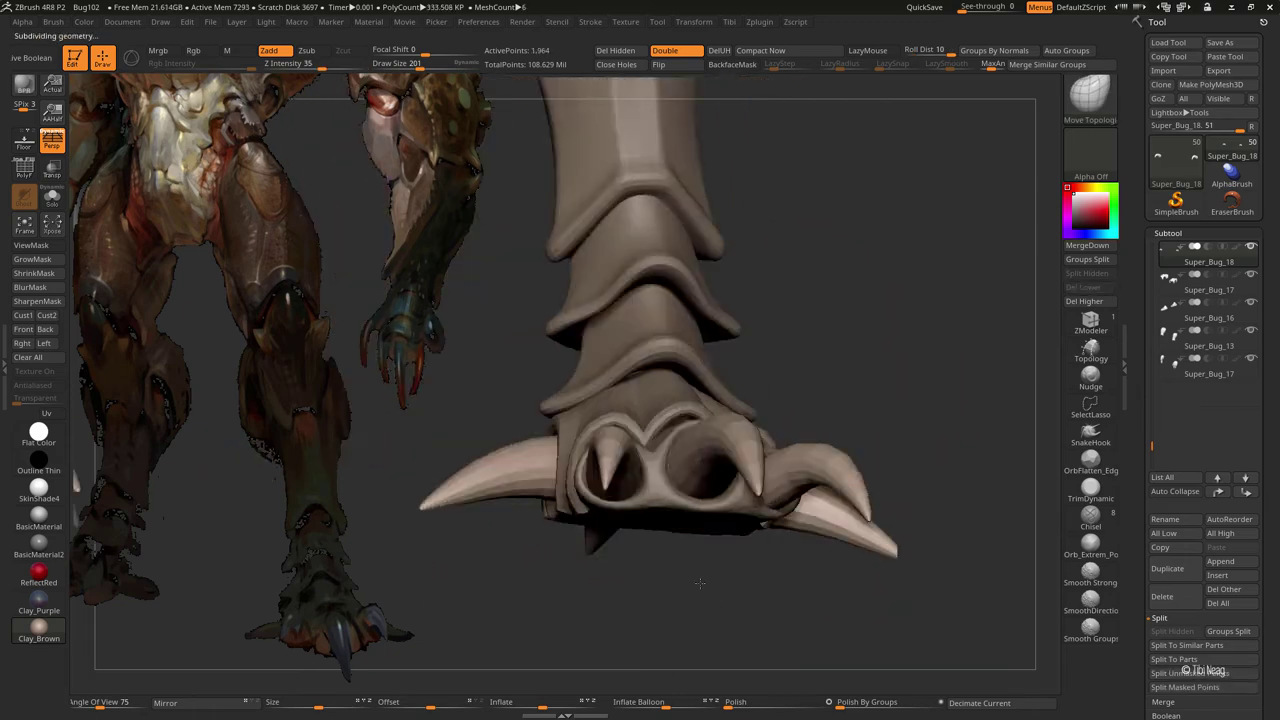
drag(758, 565, 545, 540)
alt+click(545, 540)
key(shift+ctrl+s)
drag(849, 260, 717, 317)
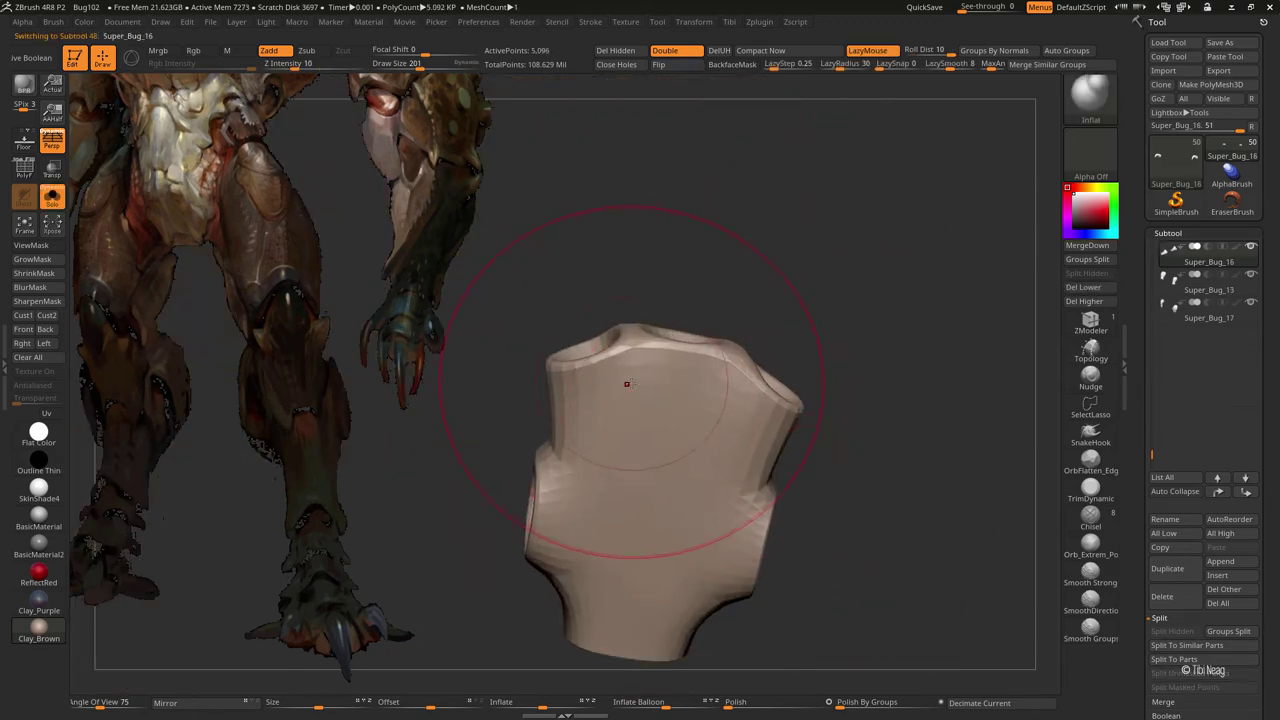
mouse_move(580, 380)
mouse_down()
mouse_move(507, 327)
mouse_move(516, 362)
mouse_move(722, 345)
mouse_up()
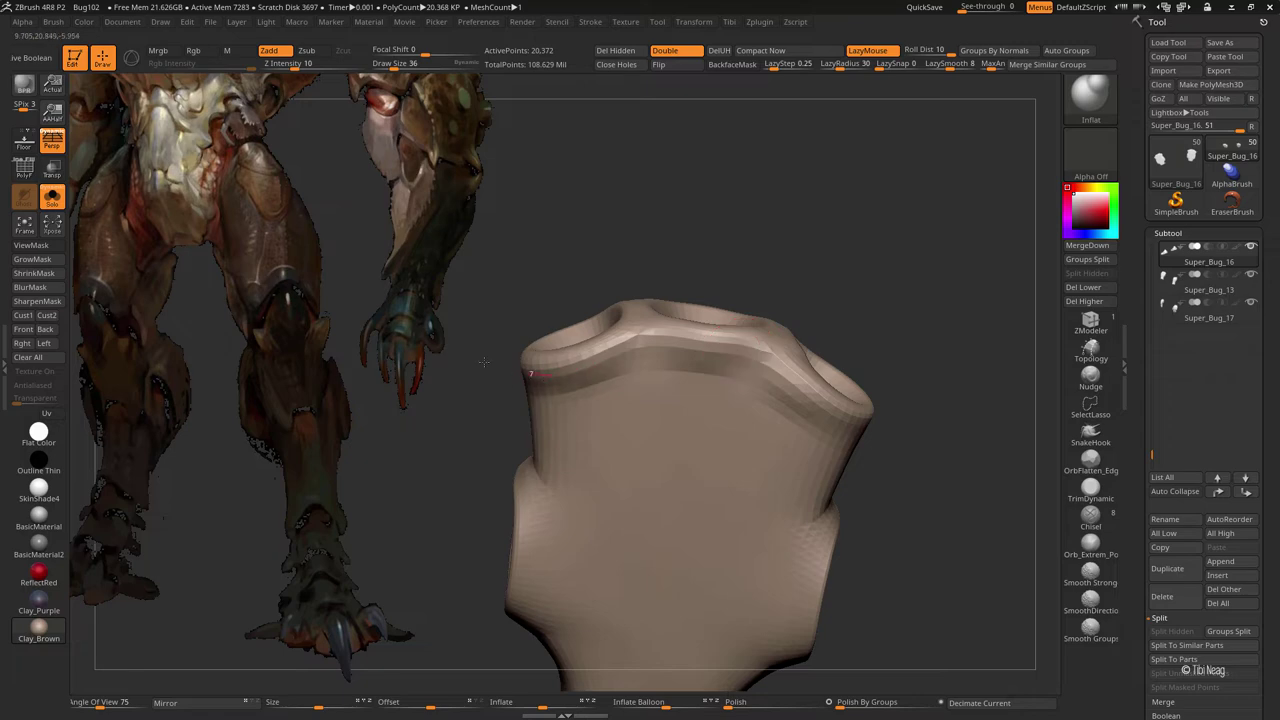
drag(483, 362, 482, 357)
drag(678, 333, 723, 420)
- At a lower subdivision, reshape the front and side openings with a larger Move Topological brush
key(b)
key(m)
key(t)
key(shift+d)
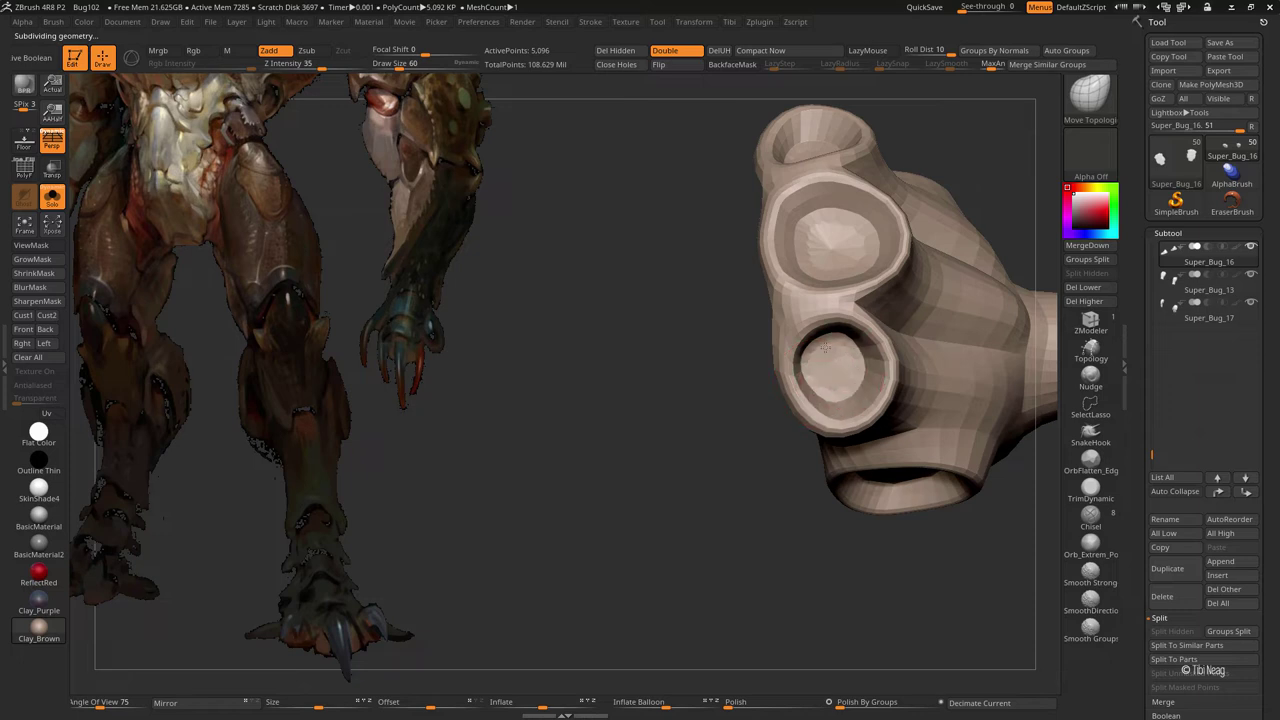
drag(825, 348, 718, 368)
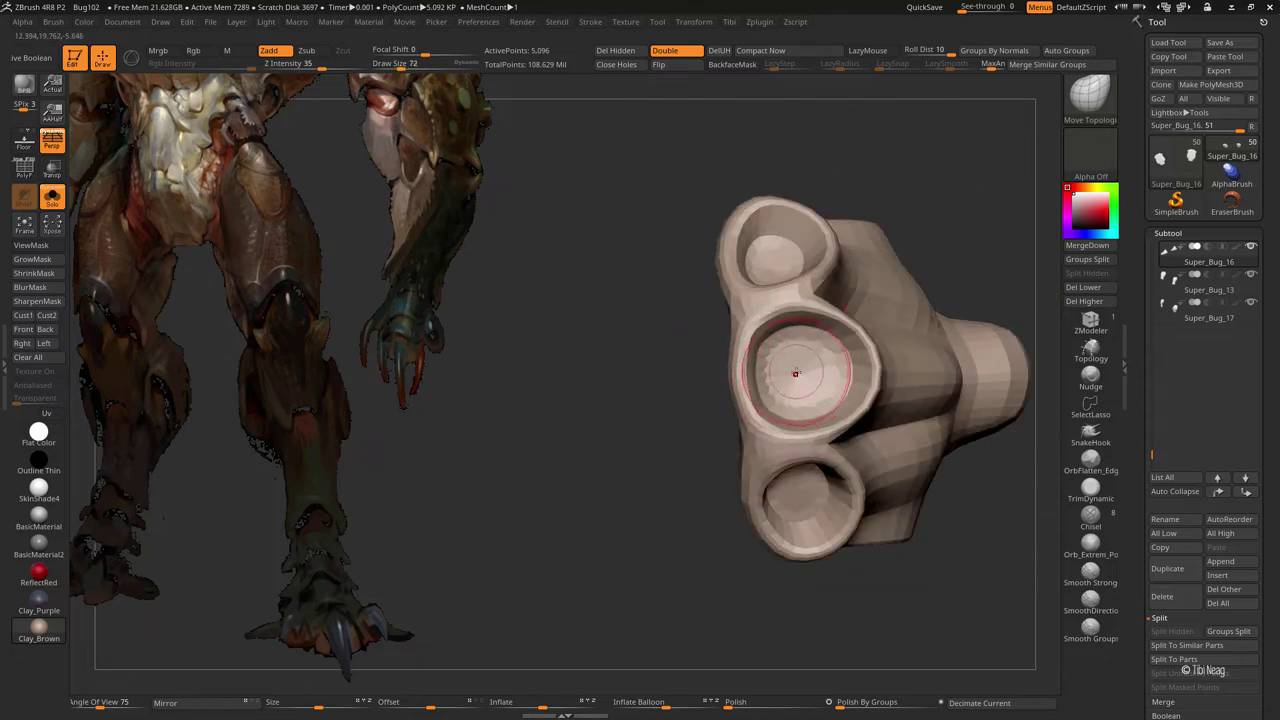
mouse_move(711, 335)
mouse_down()
mouse_move(637, 377)
mouse_move(614, 429)
mouse_move(606, 417)
mouse_move(746, 400)
mouse_up()
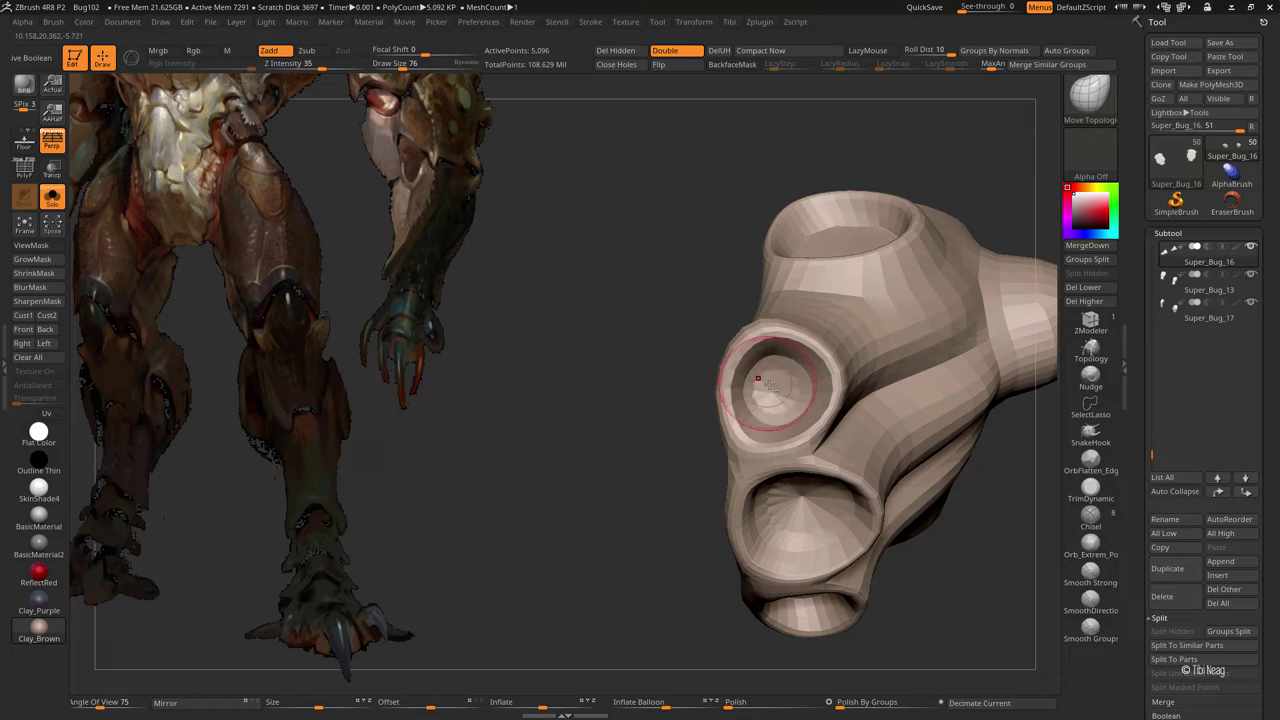
mouse_move(770, 365)
mouse_down()
mouse_move(614, 337)
mouse_move(640, 320)
mouse_move(763, 352)
mouse_move(746, 342)
mouse_up()
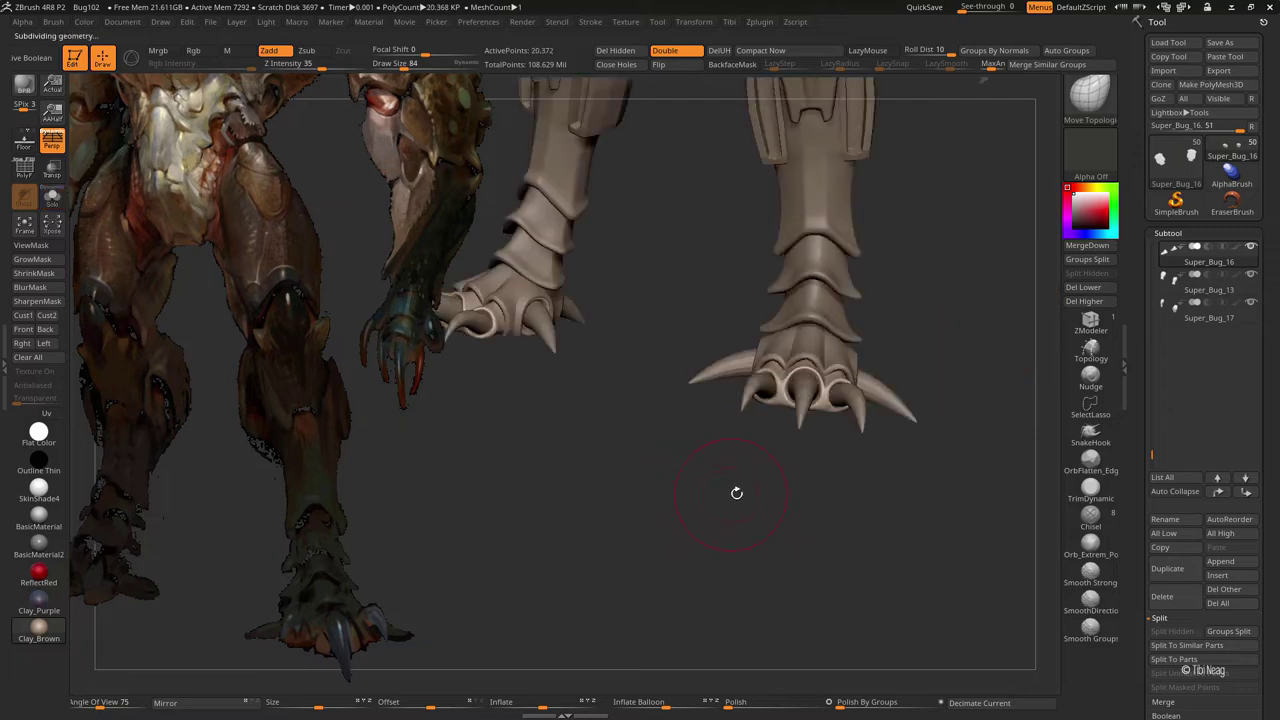
- Inflate the toe ring around the middle claw and inspect the claw block from below
key(ctrl+d)
mouse_move(737, 502)
mouse_down()
mouse_move(866, 297)
mouse_move(722, 554)
mouse_move(650, 395)
mouse_up()
key(space)
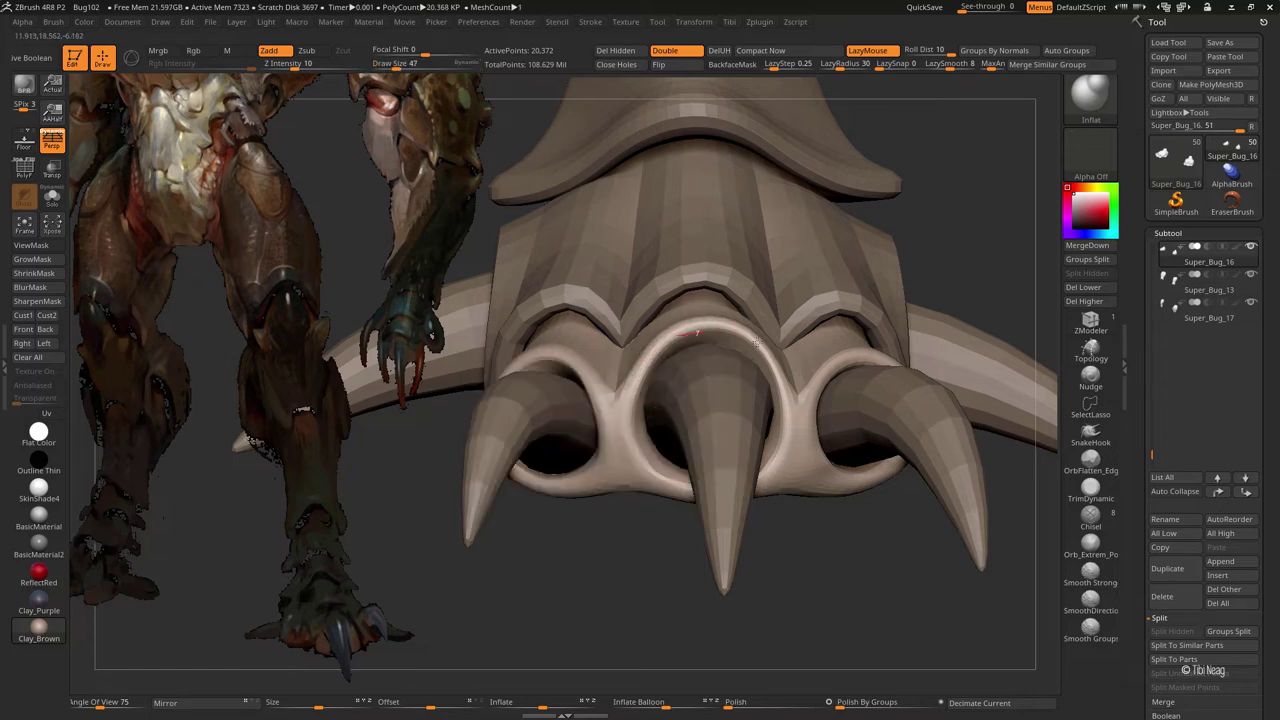
drag(757, 341, 748, 347)
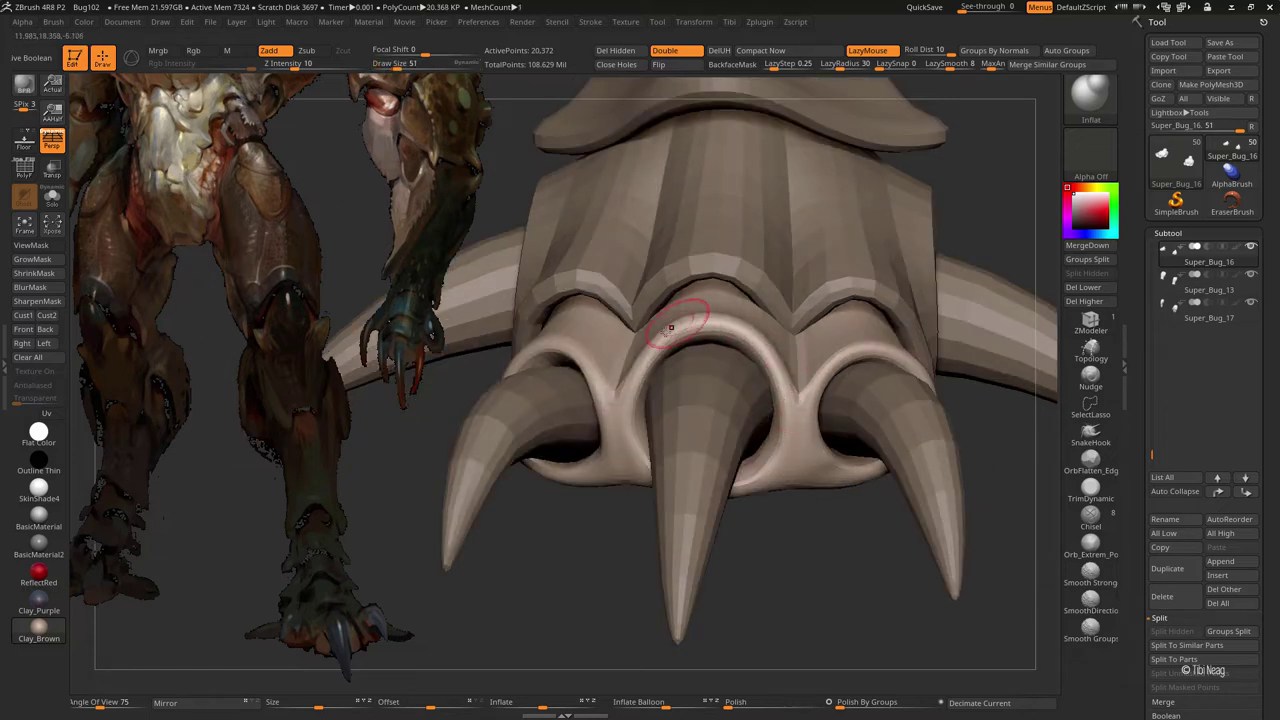
drag(671, 327, 458, 370)
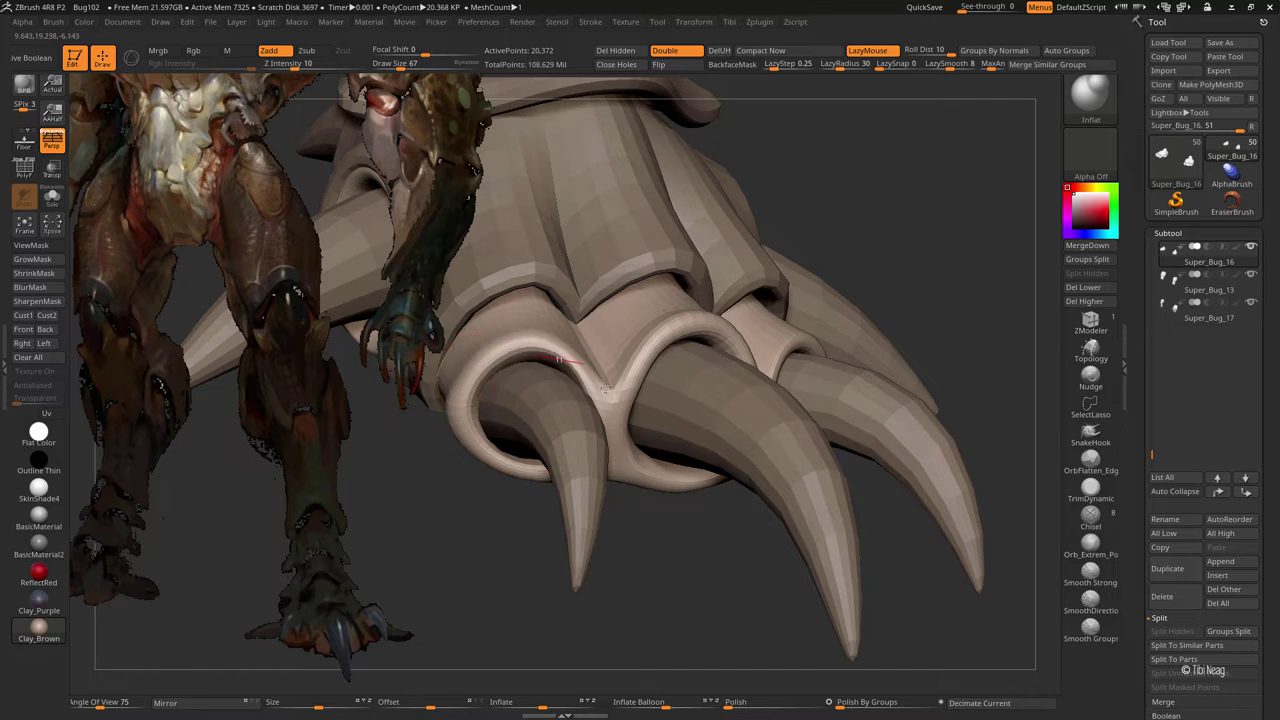
mouse_move(605, 388)
mouse_down()
mouse_move(590, 388)
mouse_move(857, 342)
mouse_up()
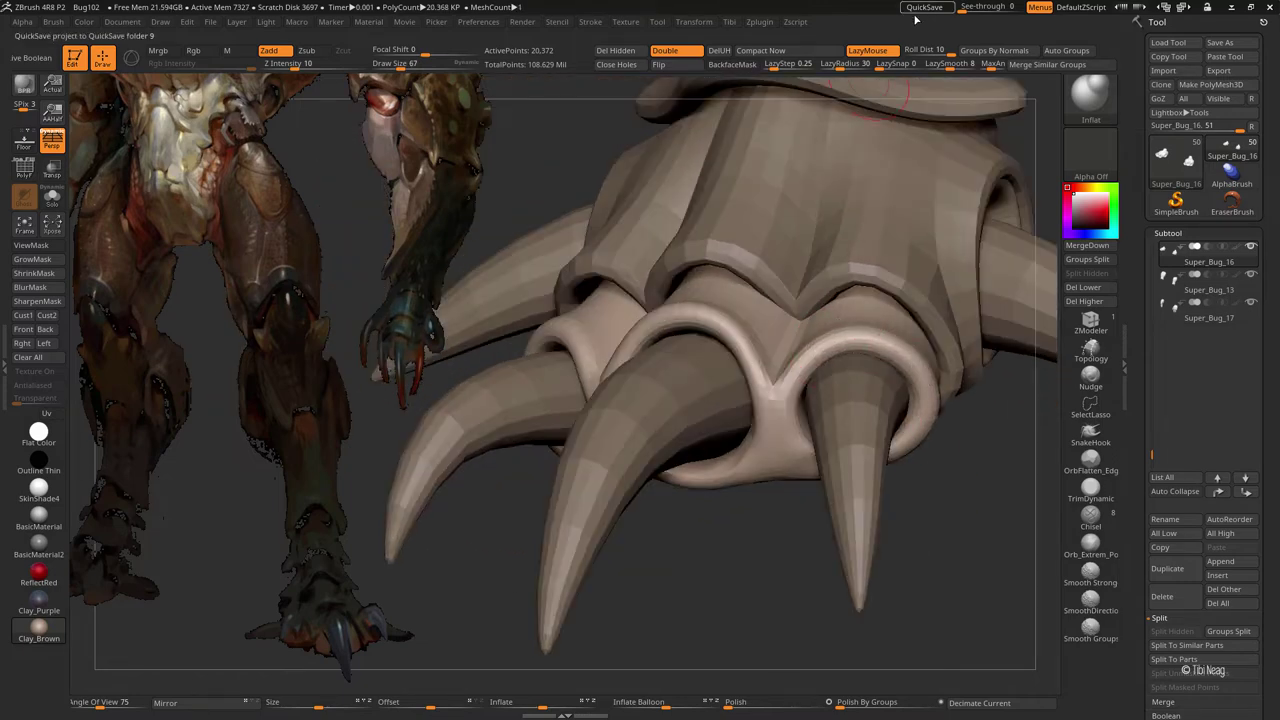
drag(915, 18, 761, 489)
drag(760, 416, 858, 437)
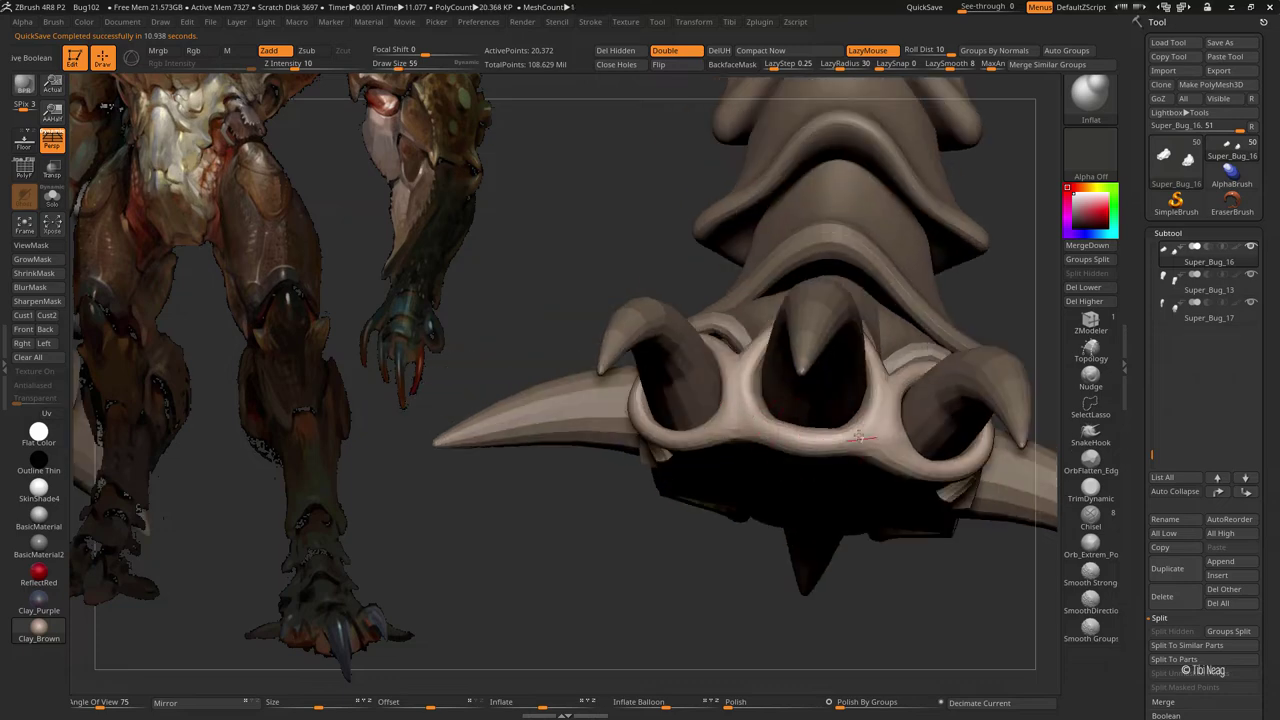
- Carve a crease on the bridge between claws with DamStandard in Zsub
drag(746, 426, 650, 329)
key(b)
key(d)
key(s)
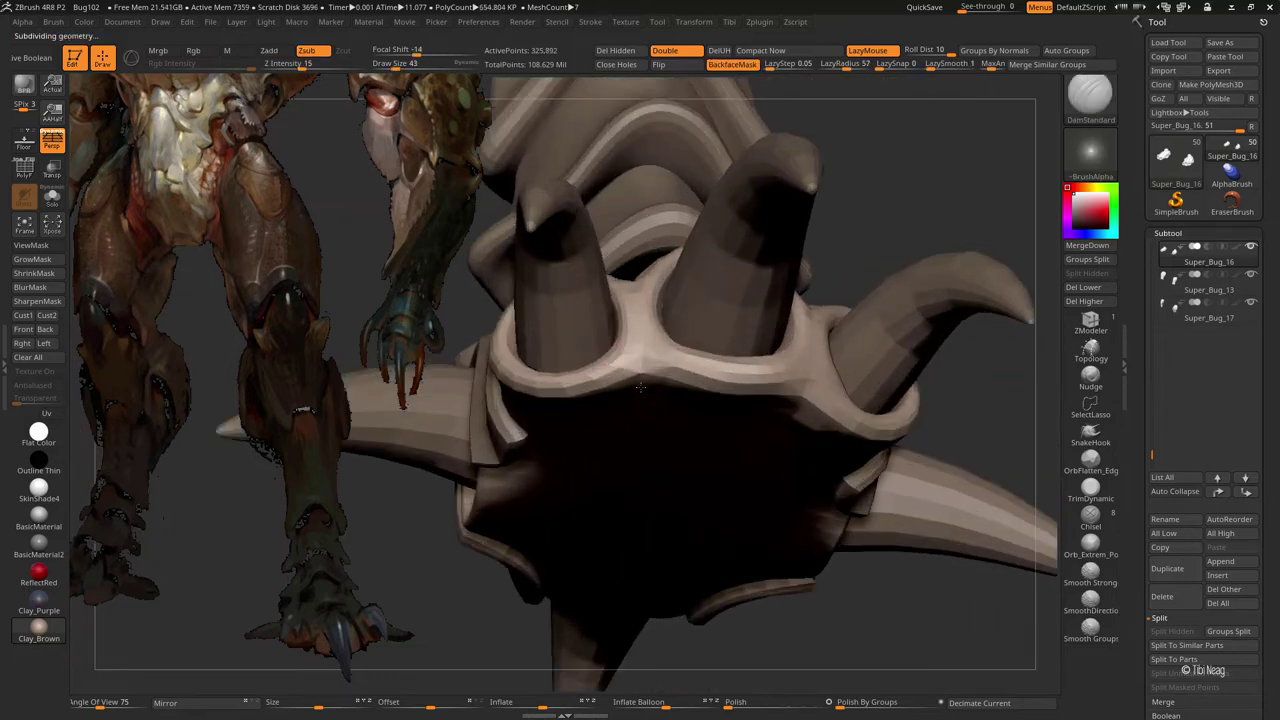
key(ctrl+d)
shift+drag(650, 403, 634, 356)
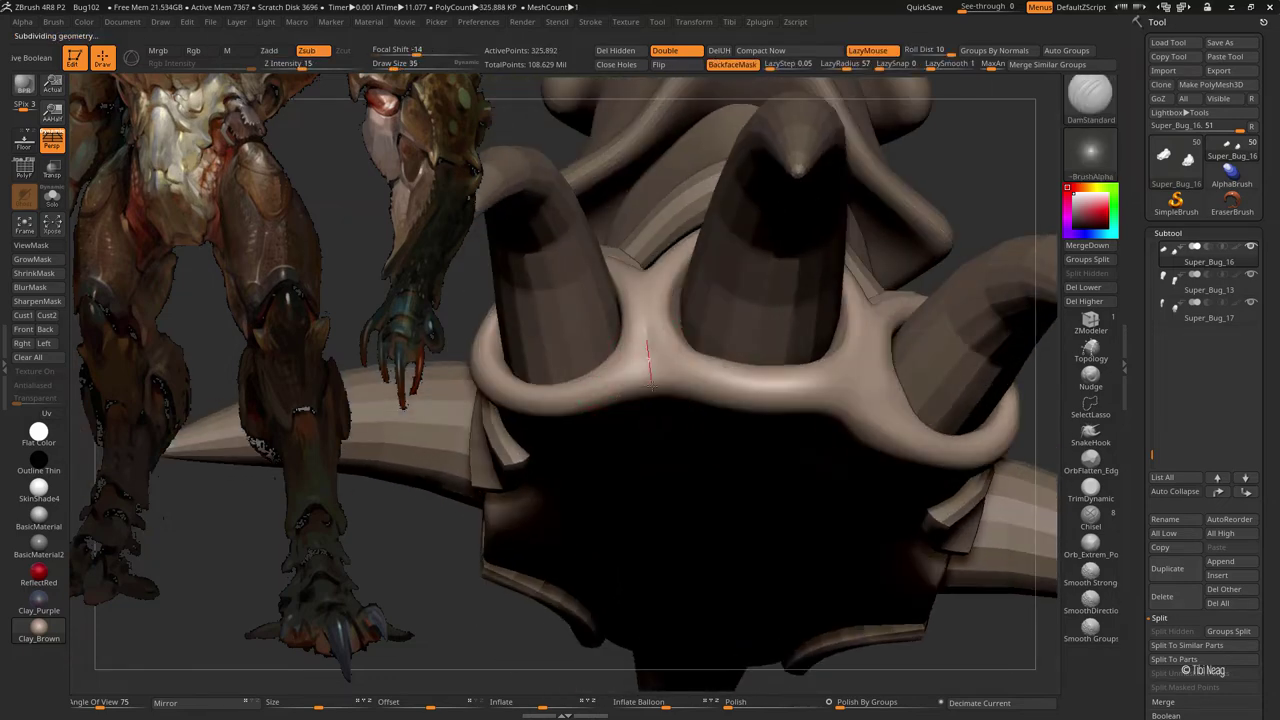
drag(640, 427, 657, 384)
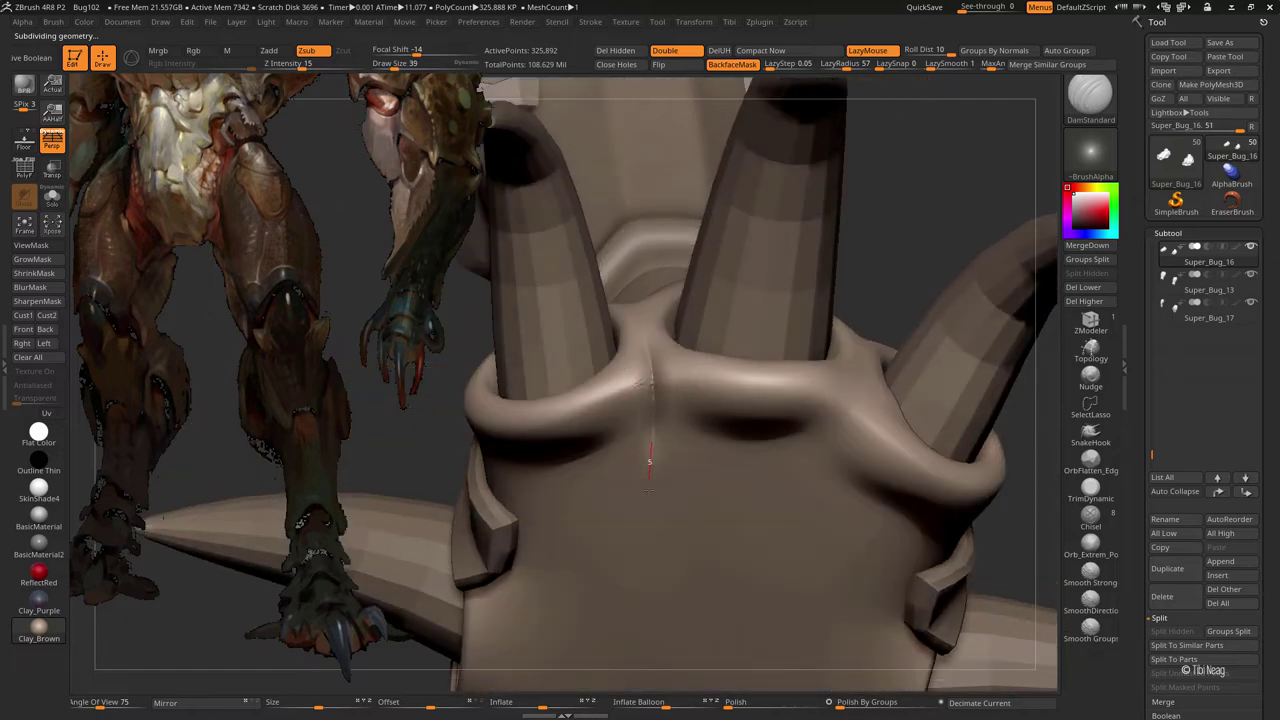
drag(649, 462, 838, 400)
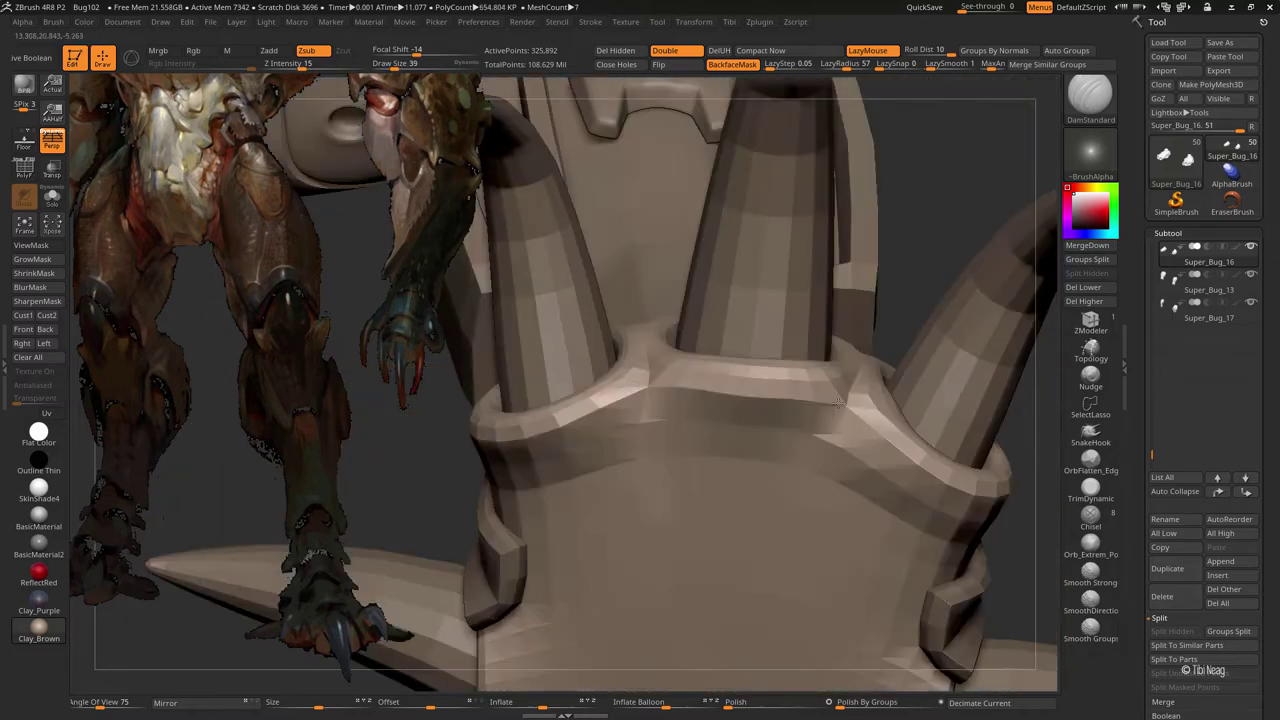
key(d)
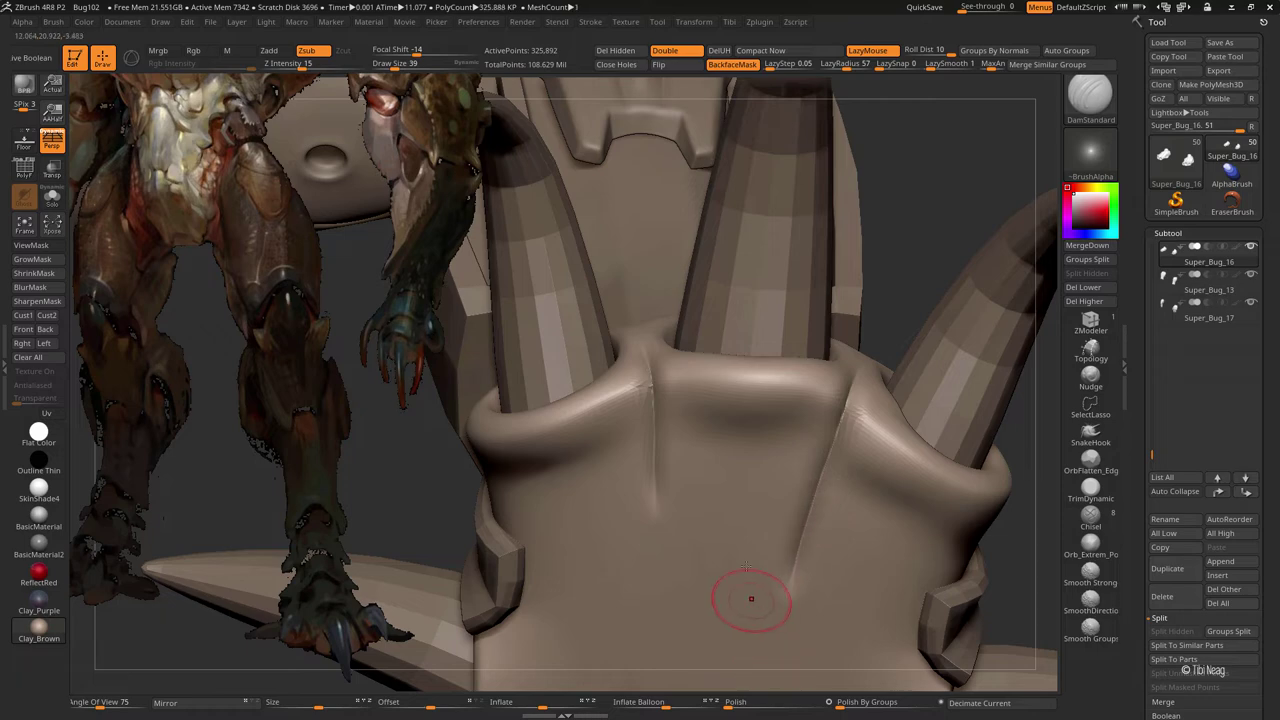
- Soften the front plate's crease with Shift-Smooth and drop to 5,096 active points
drag(751, 598, 657, 294)
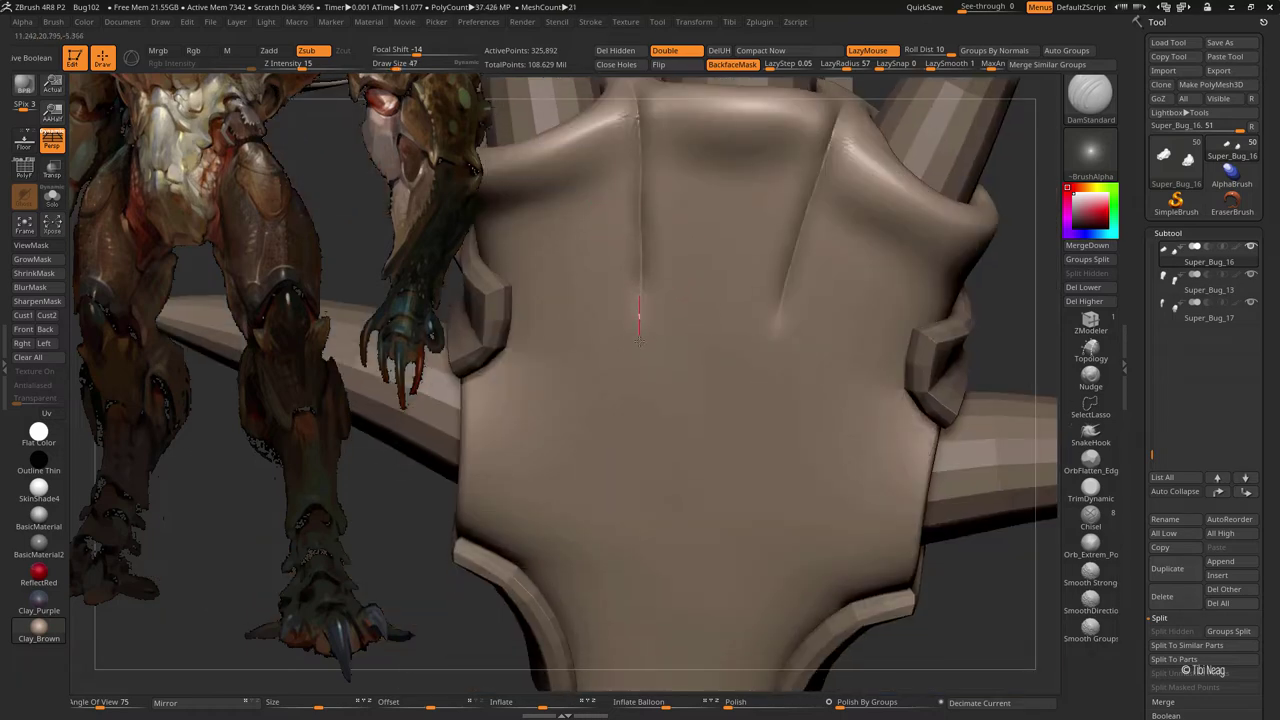
key(shift)
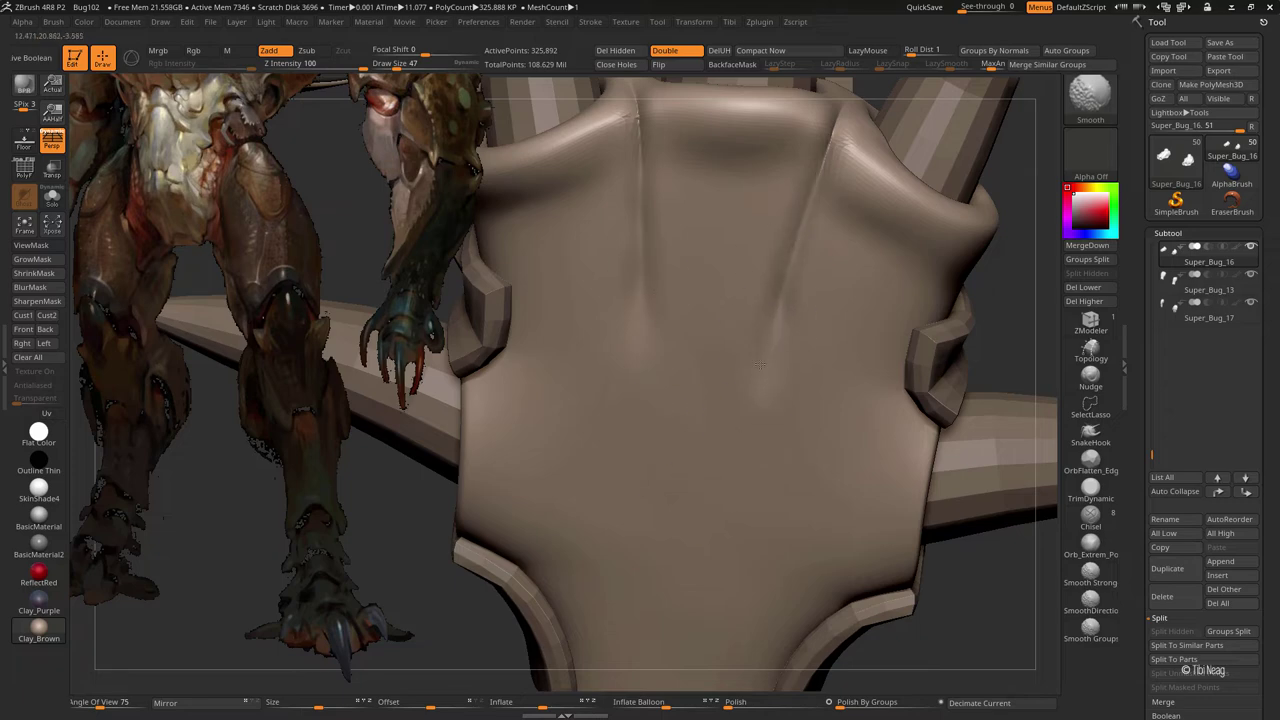
key(shift+d)
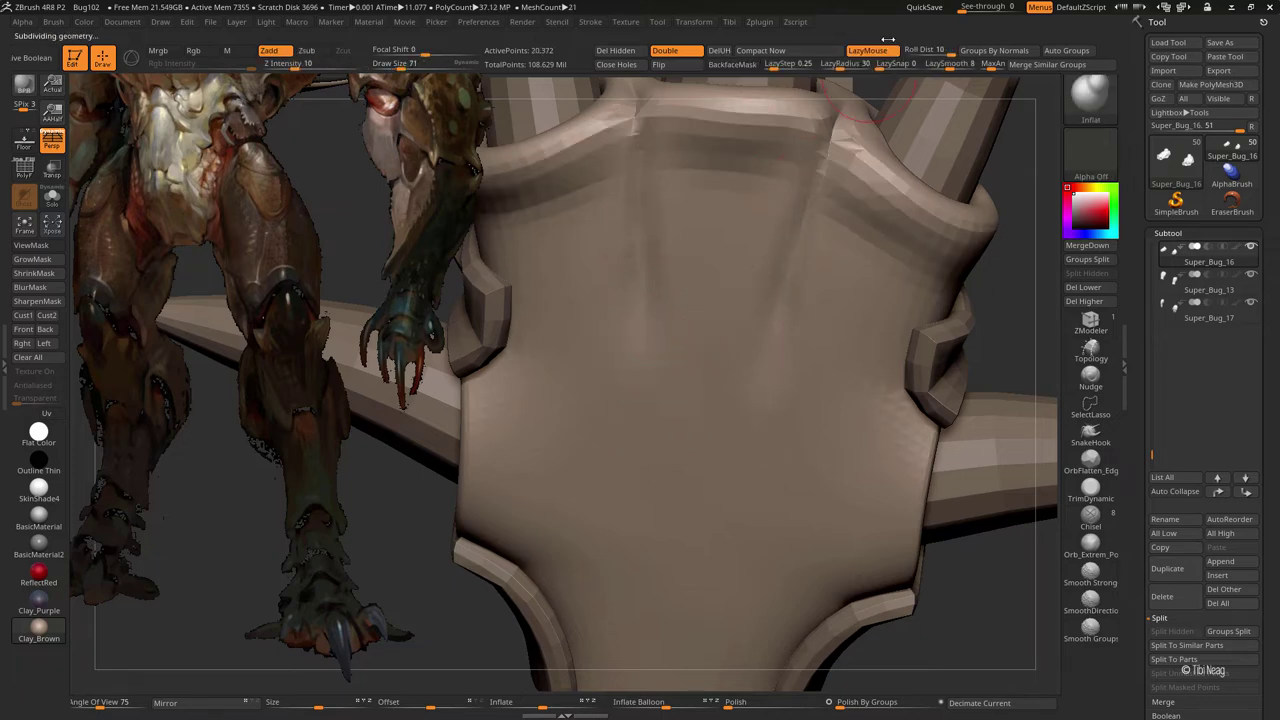
mouse_move(654, 366)
mouse_down()
mouse_move(668, 338)
mouse_move(640, 337)
mouse_up()
- Solo the claw block and build Clay ridges, with BackfaceMask on, between the top openings and down the right side
key(shift+d)
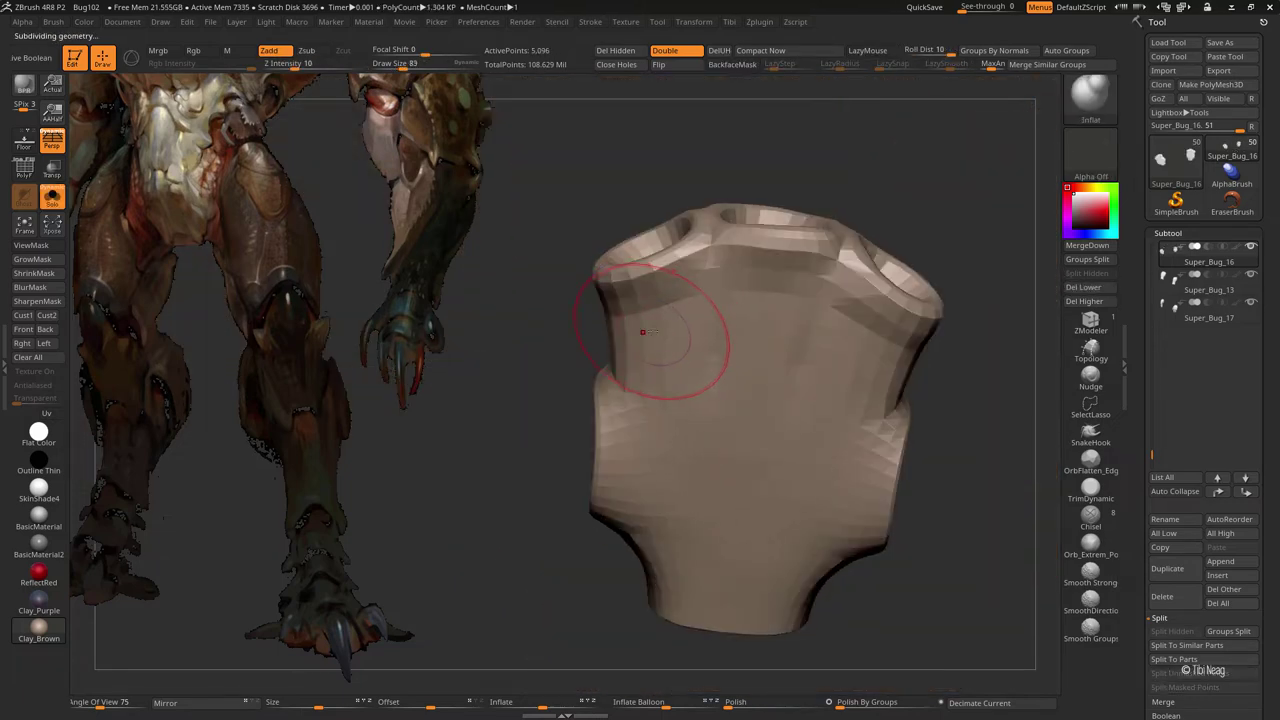
key(b)
key(c)
key(l)
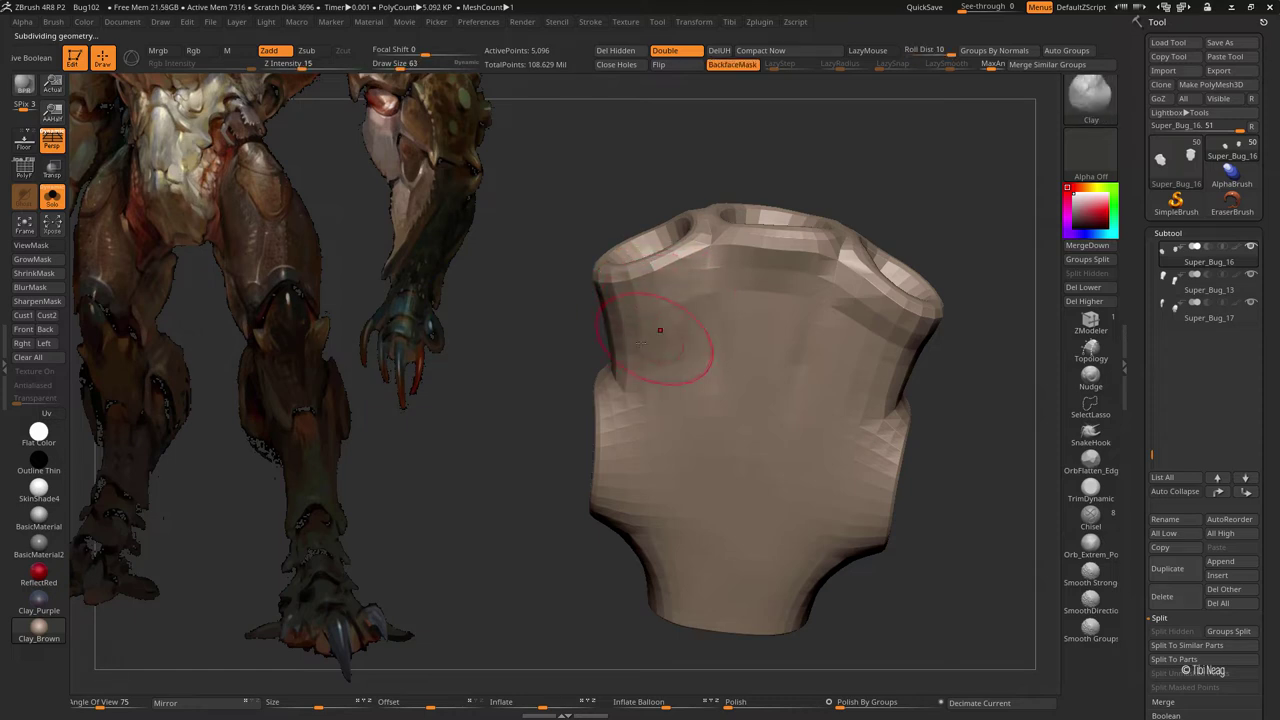
key(d)
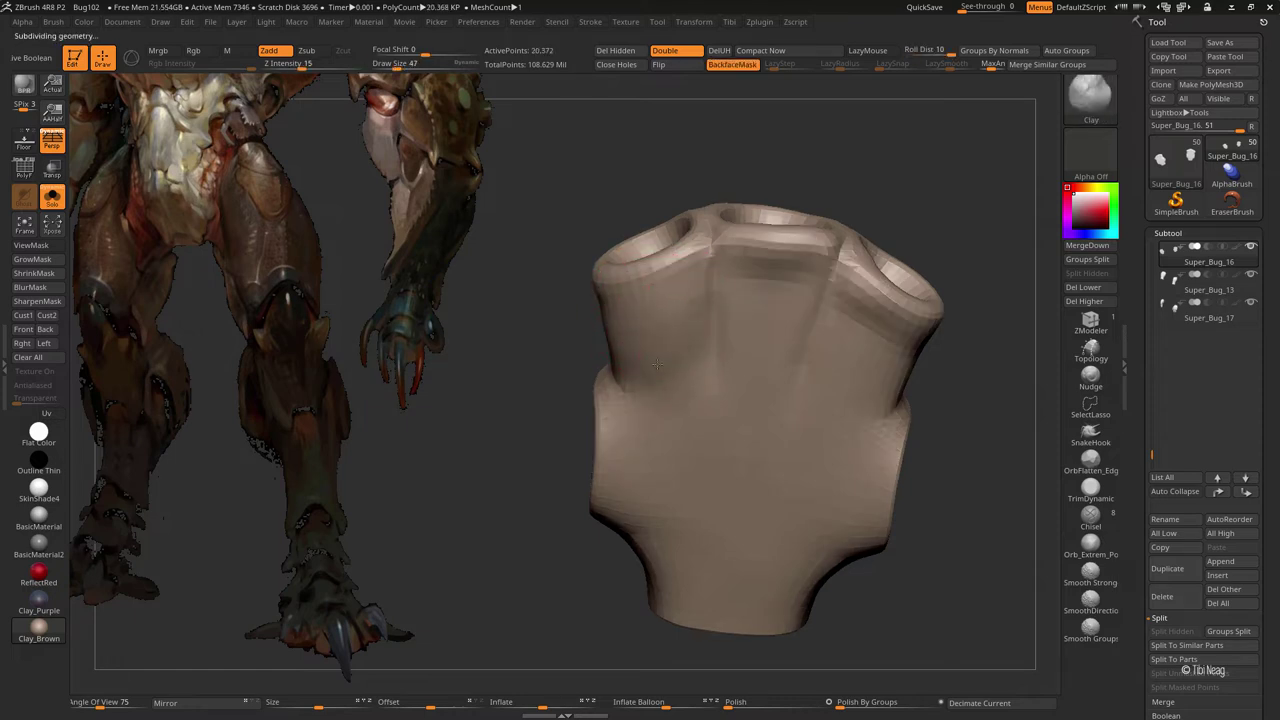
mouse_move(750, 266)
mouse_down()
mouse_move(799, 297)
mouse_move(764, 374)
mouse_up()
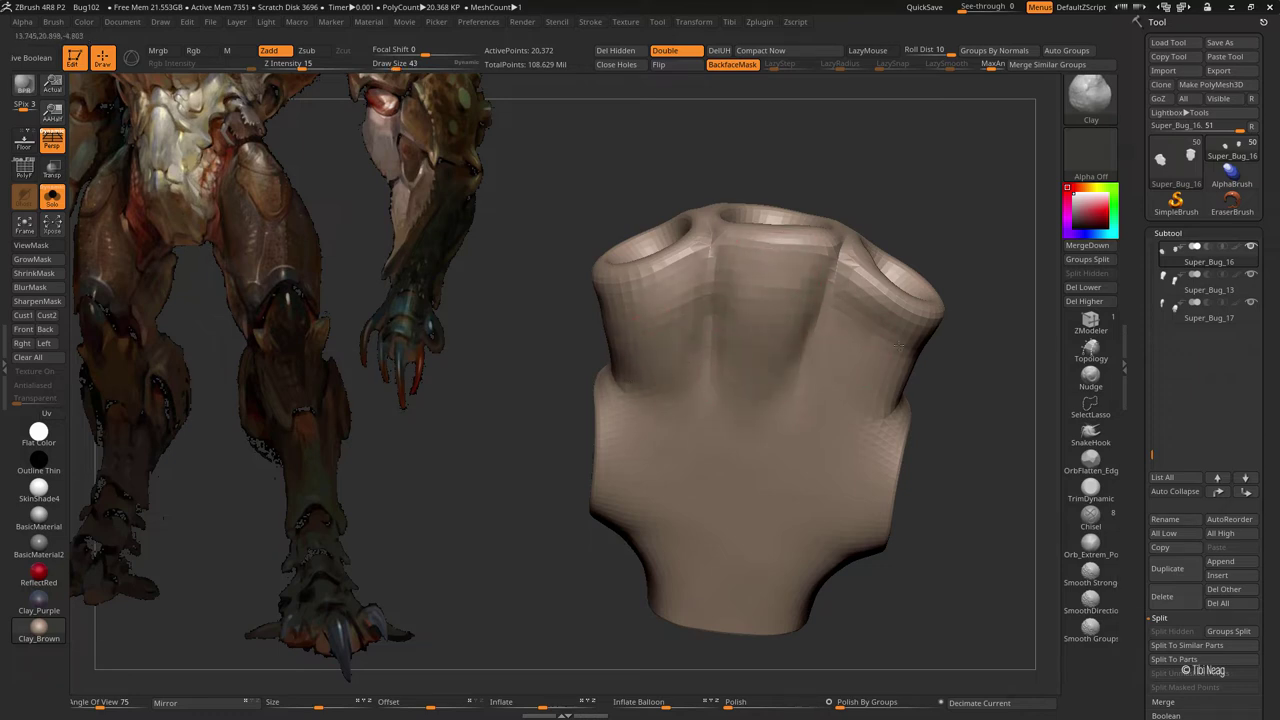
drag(898, 346, 864, 407)
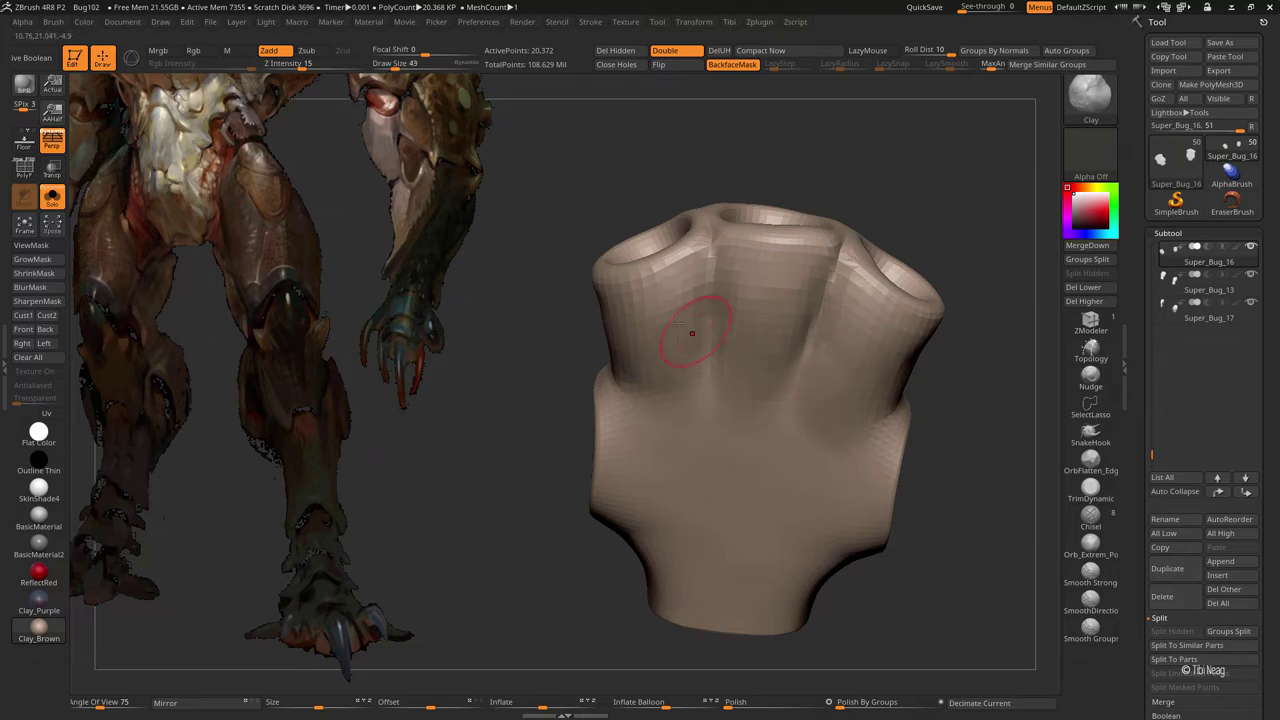
- Subdivide to the highest level and carve a DamStandard crease down the block's right shoulder
key(ctrl+d)
key(ctrl+d)
key(b)
key(d)
key(s)
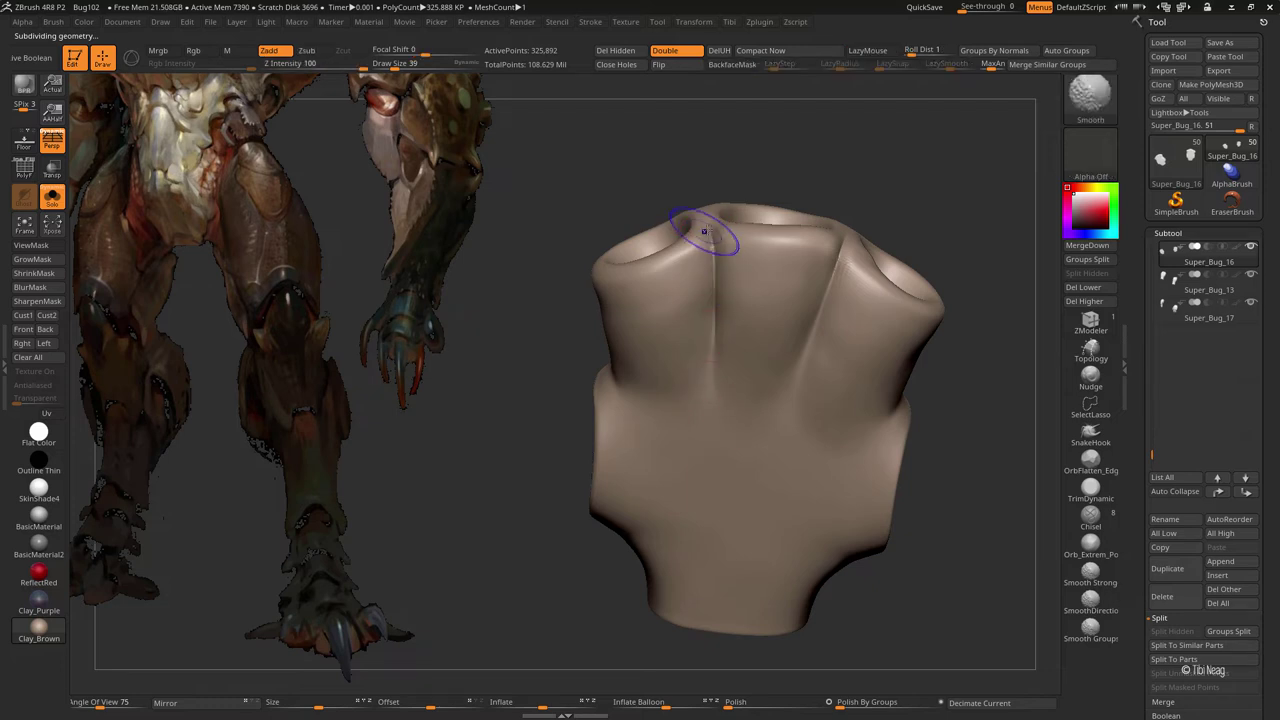
drag(713, 318, 845, 263)
drag(820, 310, 812, 350)
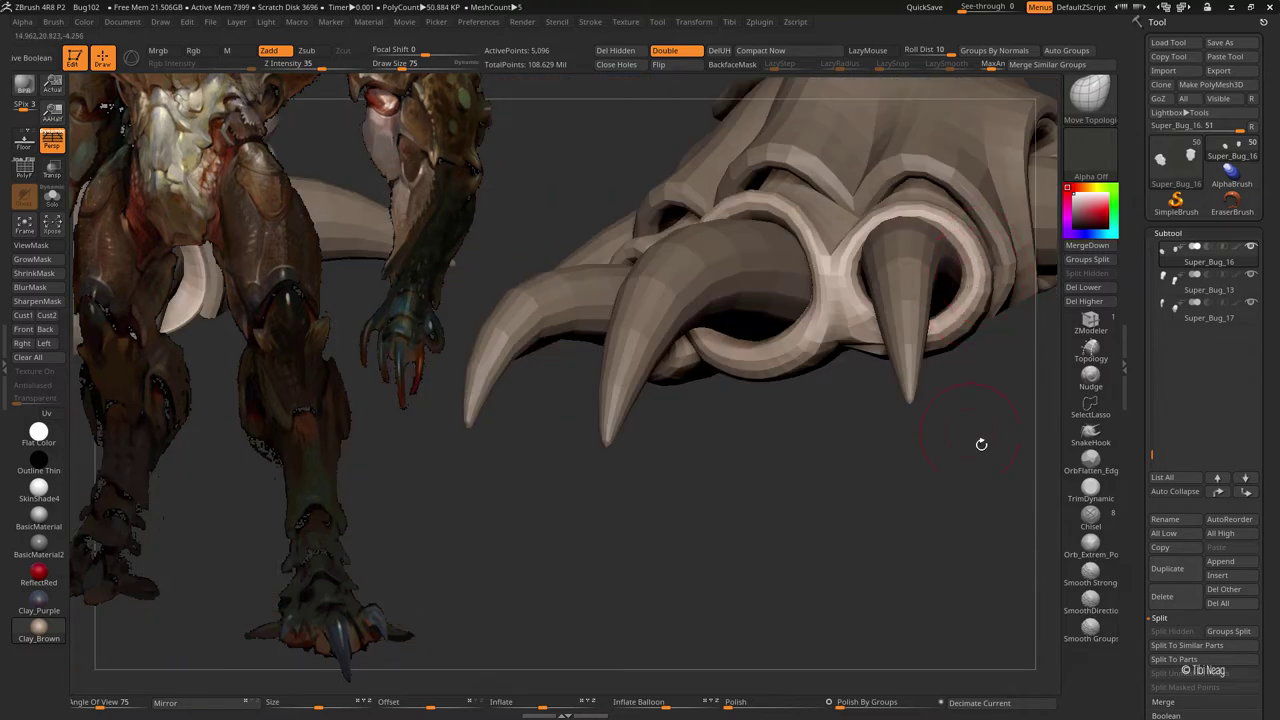
- Orbit and zoom around the foot to inspect its underside, toe openings and claws
drag(981, 444, 768, 506)
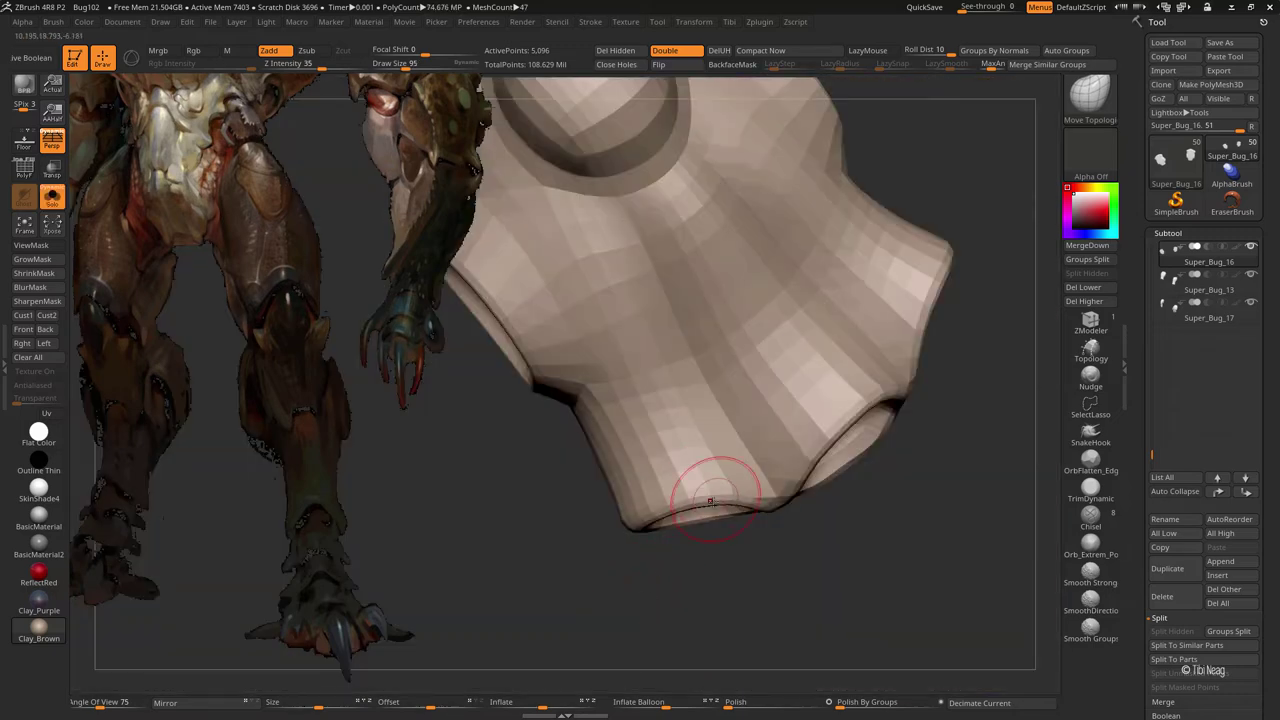
mouse_move(710, 500)
mouse_down()
mouse_move(657, 571)
mouse_move(1005, 391)
mouse_move(955, 349)
mouse_up()
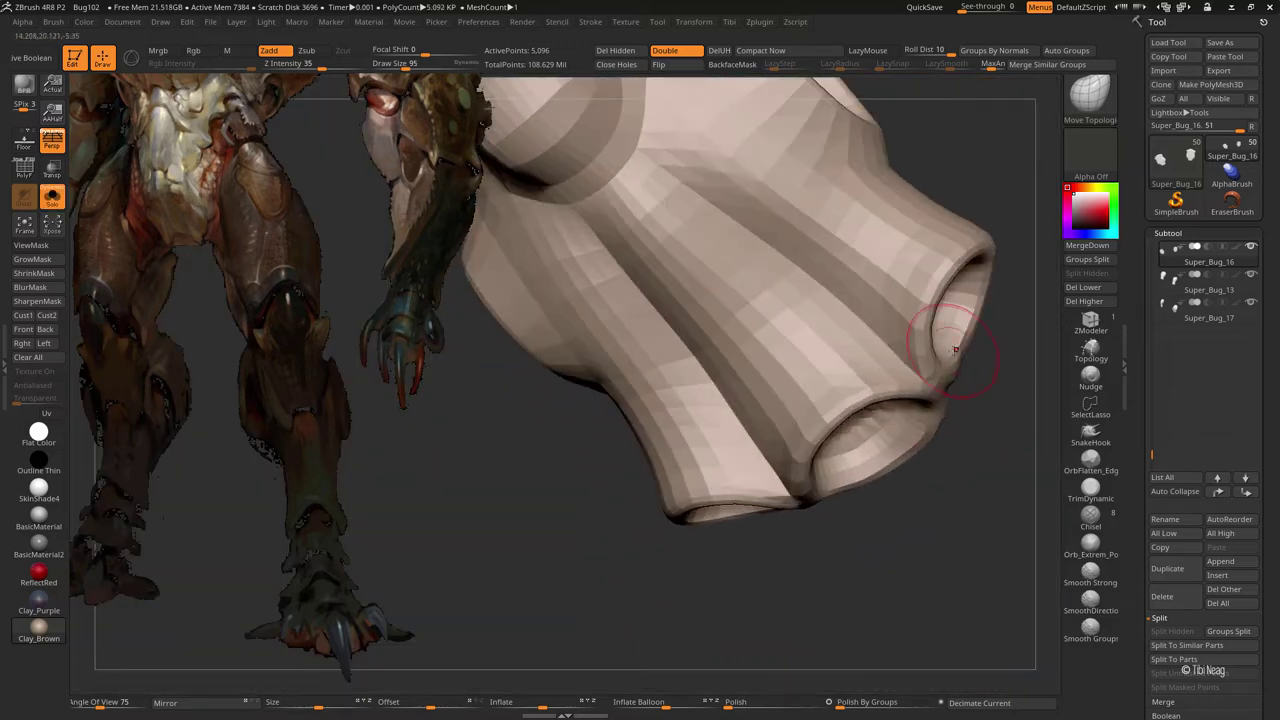
mouse_move(1003, 437)
mouse_down()
mouse_move(768, 520)
mouse_move(860, 366)
mouse_move(955, 265)
mouse_move(977, 286)
mouse_move(916, 185)
mouse_move(773, 310)
mouse_move(969, 565)
mouse_move(852, 485)
mouse_up()
mouse_move(766, 491)
mouse_down()
mouse_move(880, 360)
mouse_move(864, 511)
mouse_up()
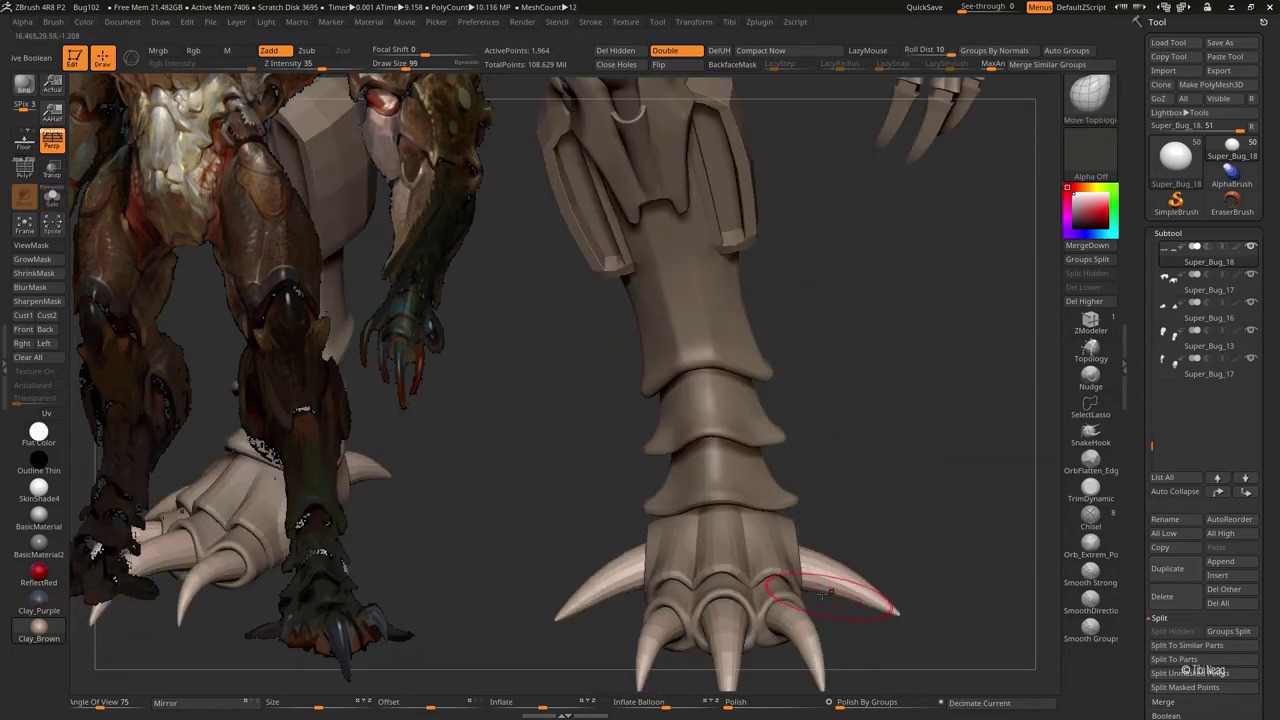
mouse_move(822, 593)
mouse_down()
mouse_move(828, 400)
mouse_move(548, 418)
mouse_up()
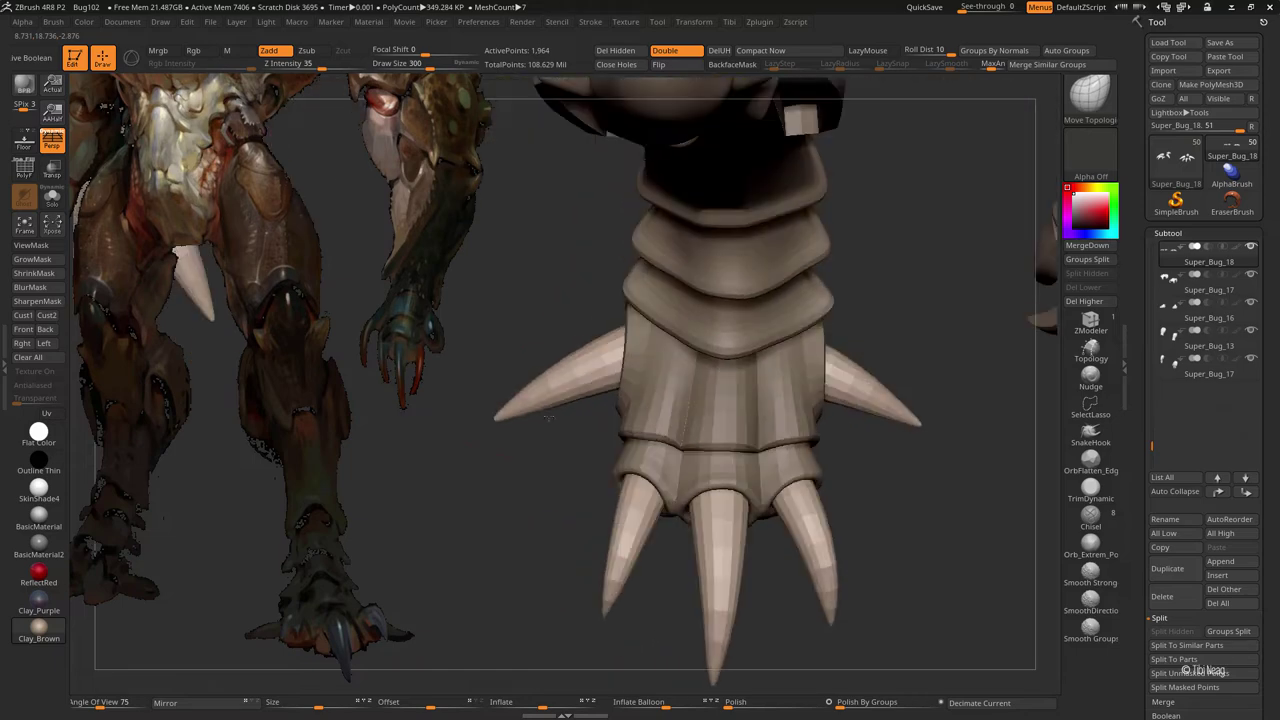
mouse_move(517, 396)
mouse_down()
mouse_move(823, 280)
mouse_move(677, 537)
mouse_move(593, 293)
mouse_move(695, 378)
mouse_move(628, 371)
mouse_move(730, 352)
mouse_move(663, 414)
mouse_move(612, 425)
mouse_move(740, 360)
mouse_move(605, 445)
mouse_move(543, 528)
mouse_move(571, 457)
mouse_move(539, 474)
mouse_move(617, 394)
mouse_move(607, 421)
mouse_up()
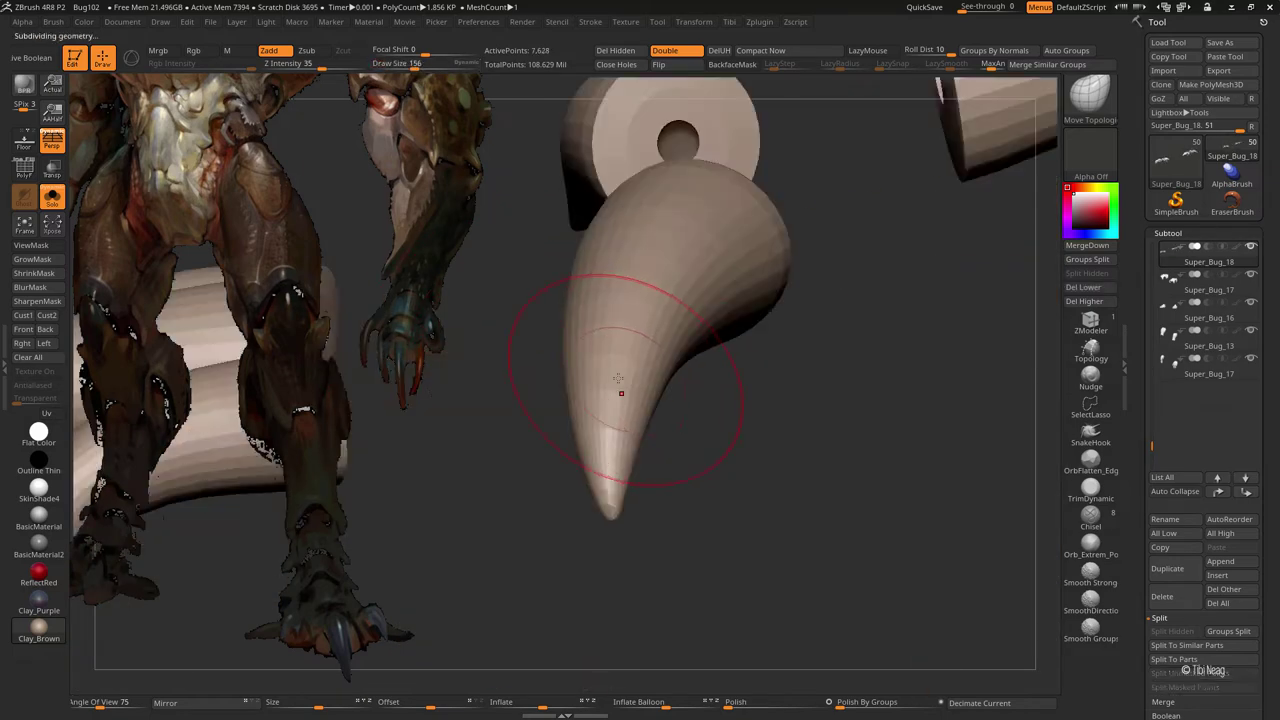
- Subdivide the claws twice with Ctrl+D for a smoother surface
key(ctrl+d)
mouse_move(726, 405)
mouse_down()
mouse_move(894, 346)
mouse_move(863, 297)
mouse_move(534, 334)
mouse_move(539, 424)
mouse_move(586, 486)
mouse_move(543, 394)
mouse_move(526, 555)
mouse_move(607, 441)
mouse_up()
key(space)
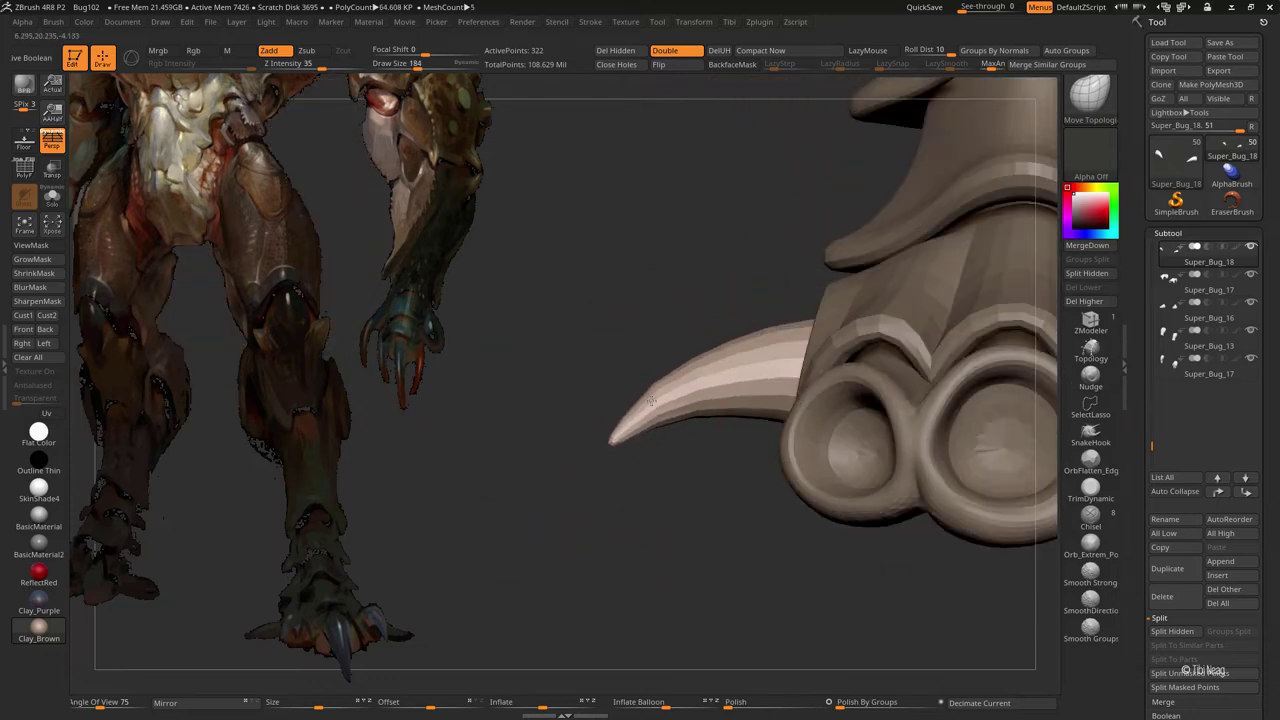
mouse_move(650, 401)
mouse_down()
mouse_move(663, 389)
mouse_move(591, 486)
mouse_move(785, 498)
mouse_up()
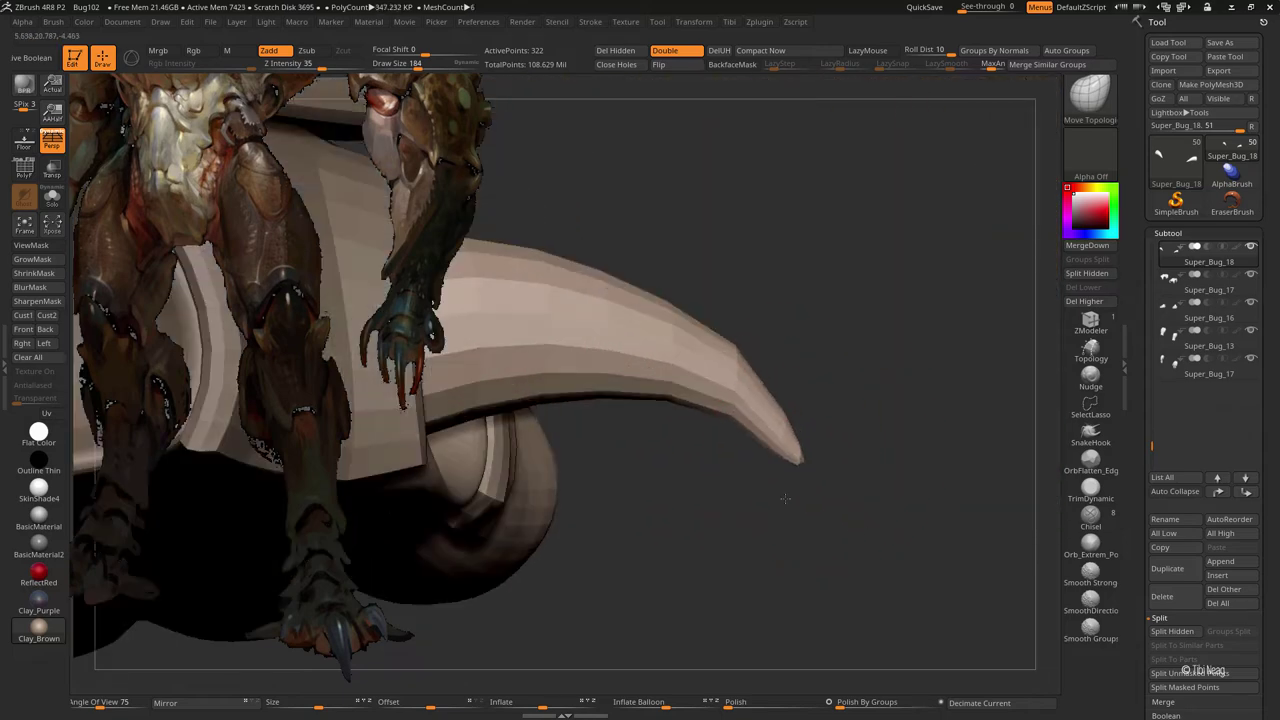
mouse_move(697, 413)
alt+mouse_down()
mouse_move(628, 386)
mouse_move(600, 403)
mouse_move(655, 420)
alt+mouse_up()
key(ctrl+d)
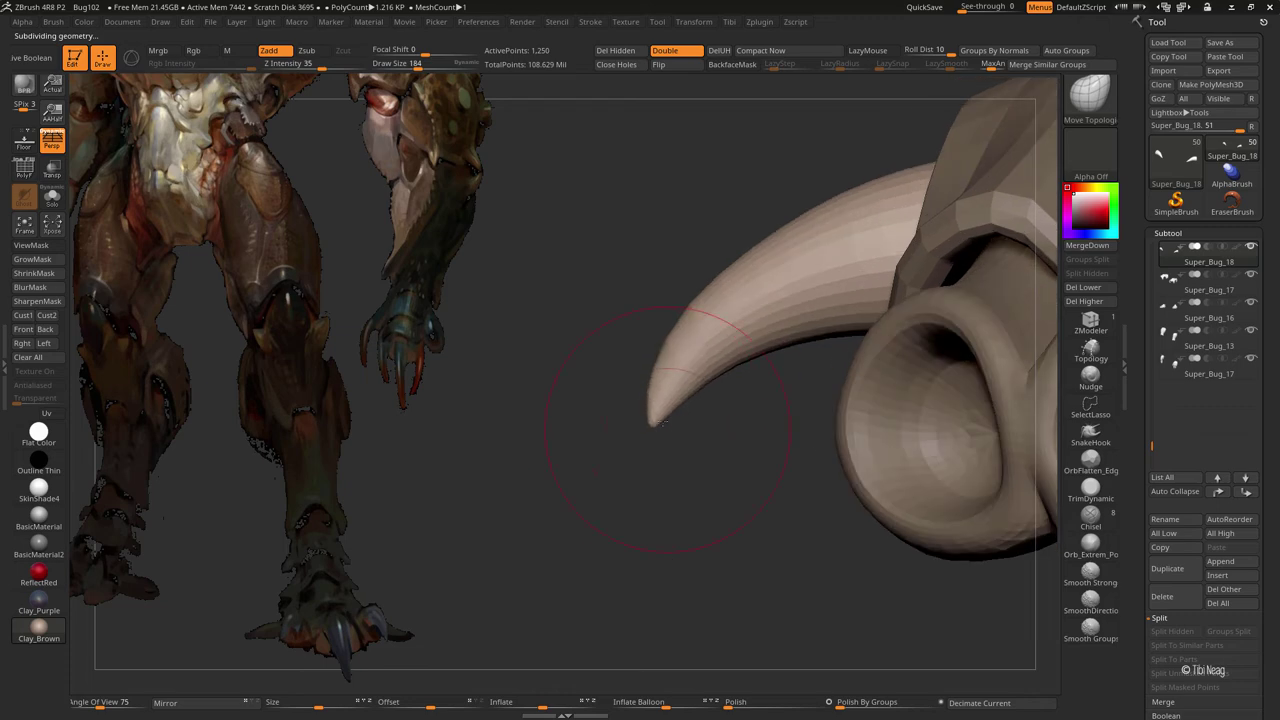
mouse_move(683, 505)
mouse_down()
mouse_move(671, 278)
mouse_move(695, 229)
mouse_up()
mouse_move(646, 263)
mouse_down()
mouse_move(756, 366)
mouse_move(770, 363)
mouse_up()
- Select the full claw subtool and view it against both lower legs and feet
alt+click(756, 366)
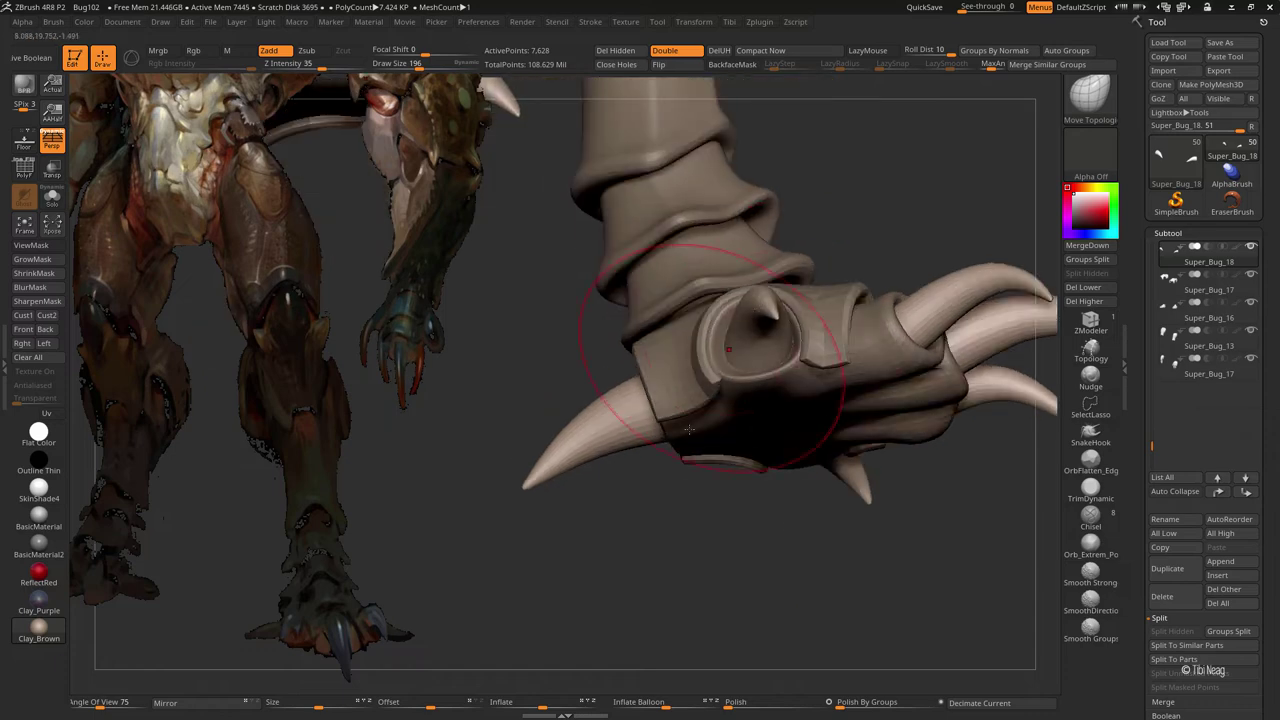
mouse_move(689, 430)
mouse_down()
mouse_move(657, 523)
mouse_move(827, 183)
mouse_up()
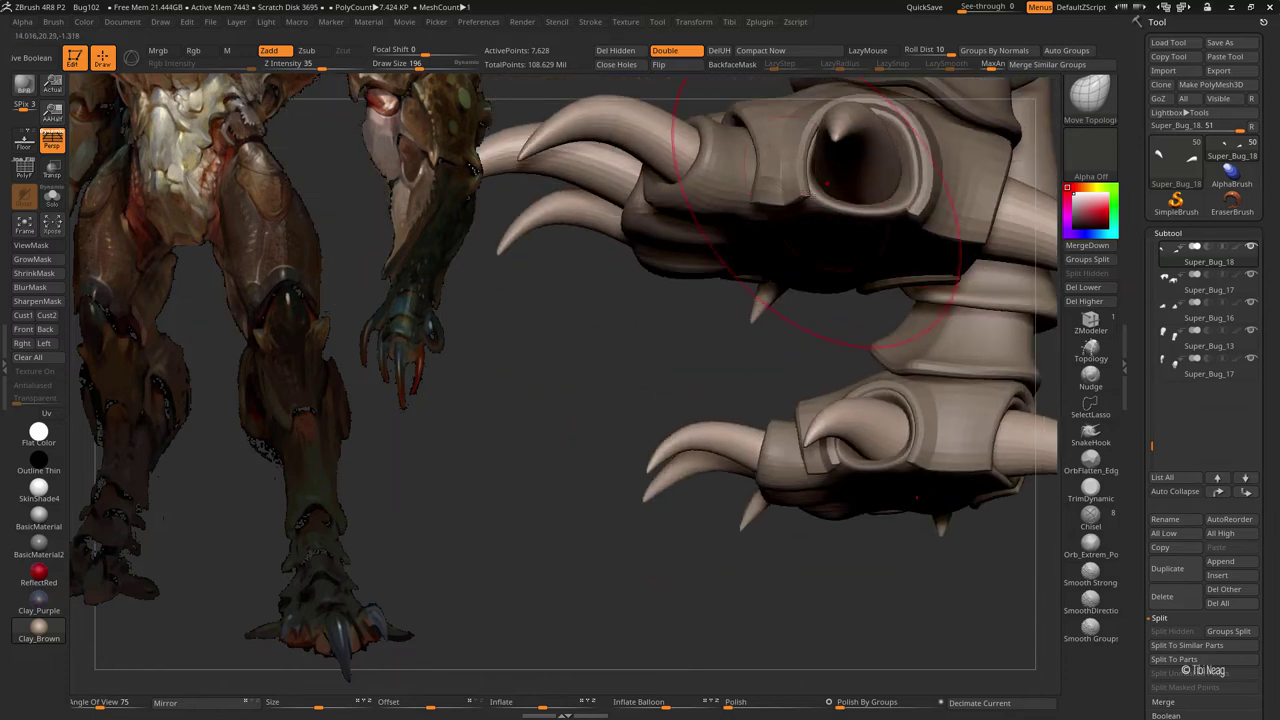
drag(508, 411, 603, 506)
mouse_move(660, 462)
mouse_down()
mouse_move(874, 326)
mouse_move(778, 340)
mouse_up()
- Isolate the claws with Solo, frame them and subdivide with Ctrl+D
ctrl+shift+click(800, 480)
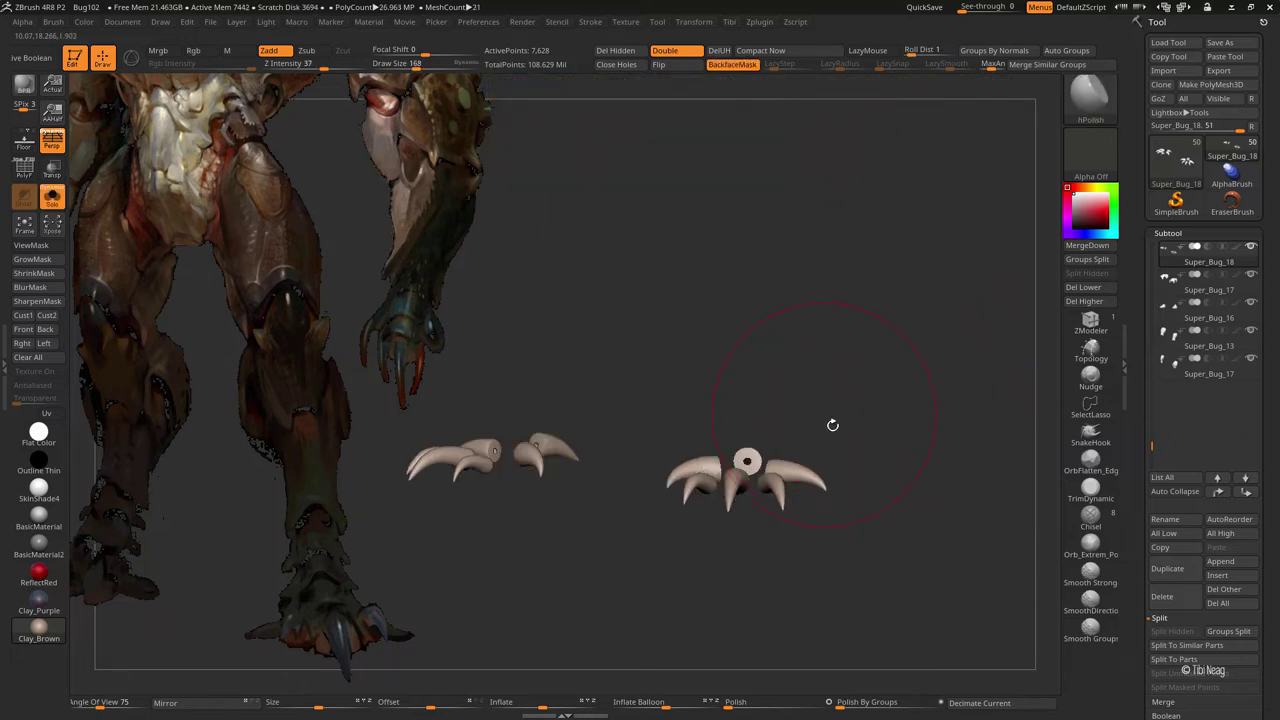
key(f)
mouse_move(923, 634)
mouse_down()
mouse_move(677, 431)
mouse_move(700, 286)
mouse_up()
key(ctrl+d)
- Orbit around the claws and smooth the middle claw's surface
mouse_move(582, 492)
mouse_down()
mouse_move(691, 449)
mouse_move(691, 420)
mouse_move(471, 371)
mouse_move(508, 285)
mouse_move(600, 330)
mouse_move(598, 306)
mouse_up()
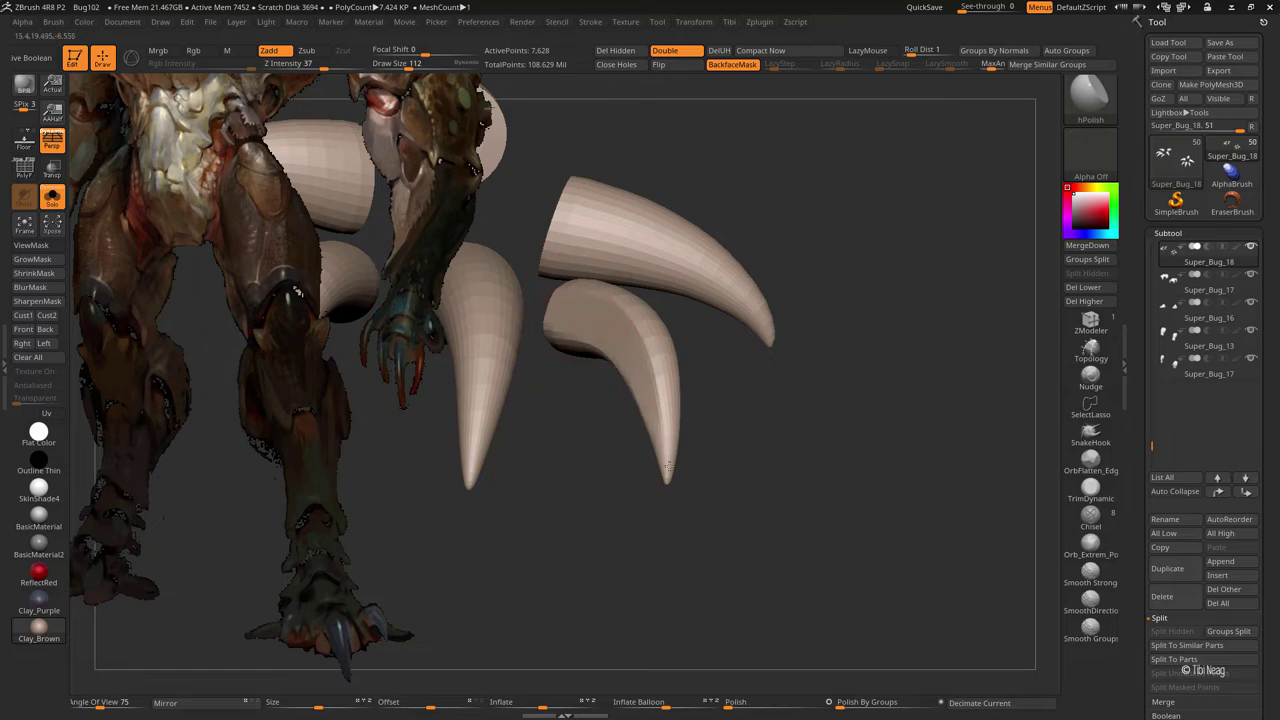
mouse_move(668, 467)
mouse_down()
mouse_move(657, 400)
mouse_move(666, 429)
mouse_up()
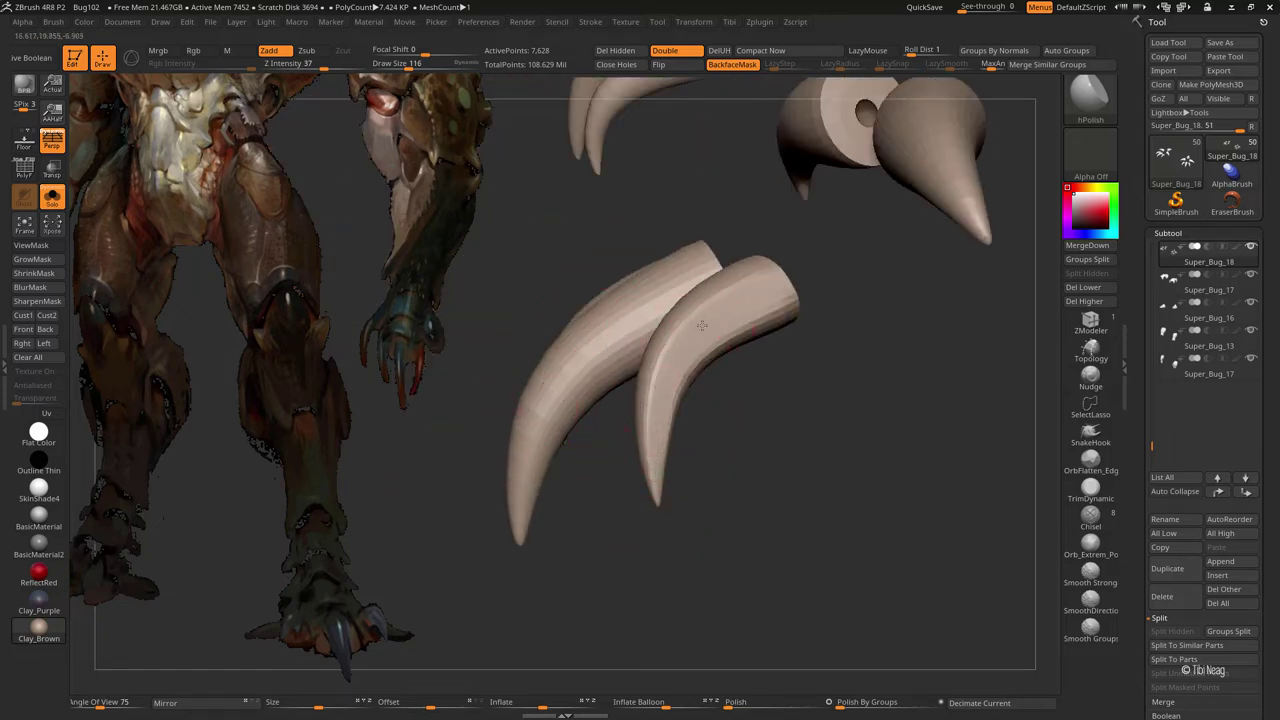
drag(752, 297, 683, 349)
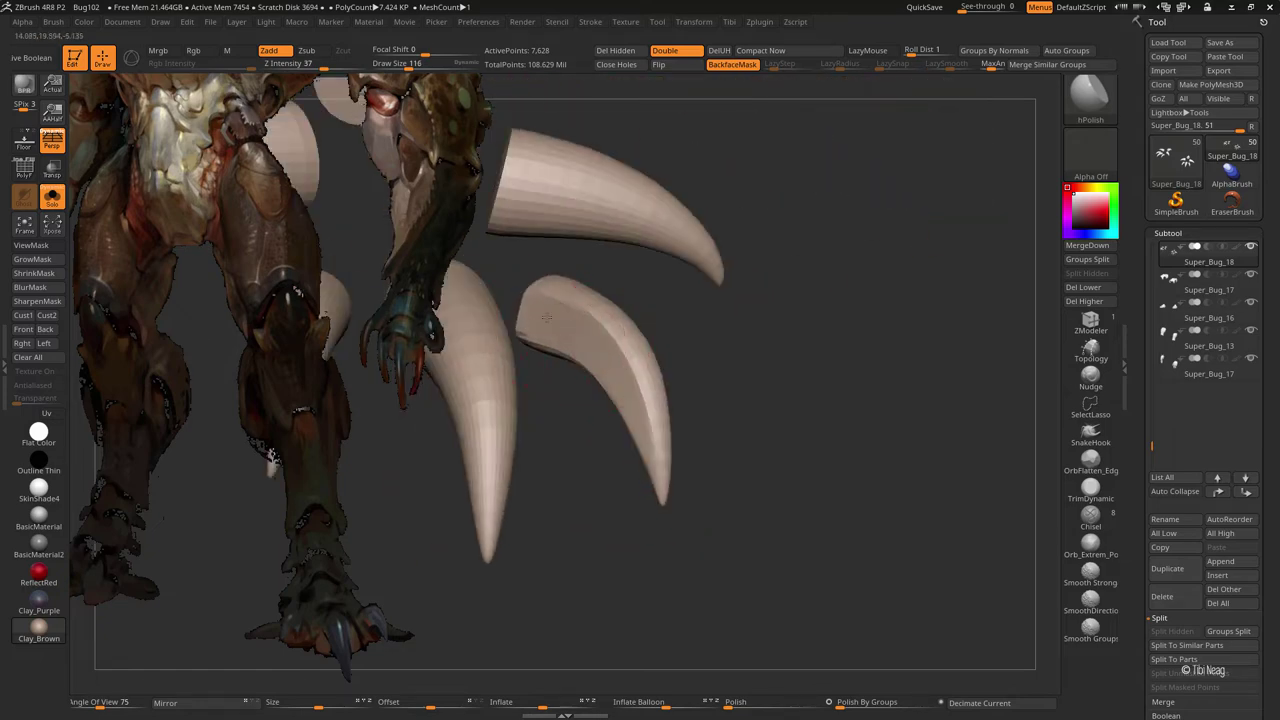
mouse_move(638, 452)
mouse_down()
mouse_move(543, 400)
mouse_move(746, 403)
mouse_move(671, 463)
mouse_move(639, 307)
mouse_up()
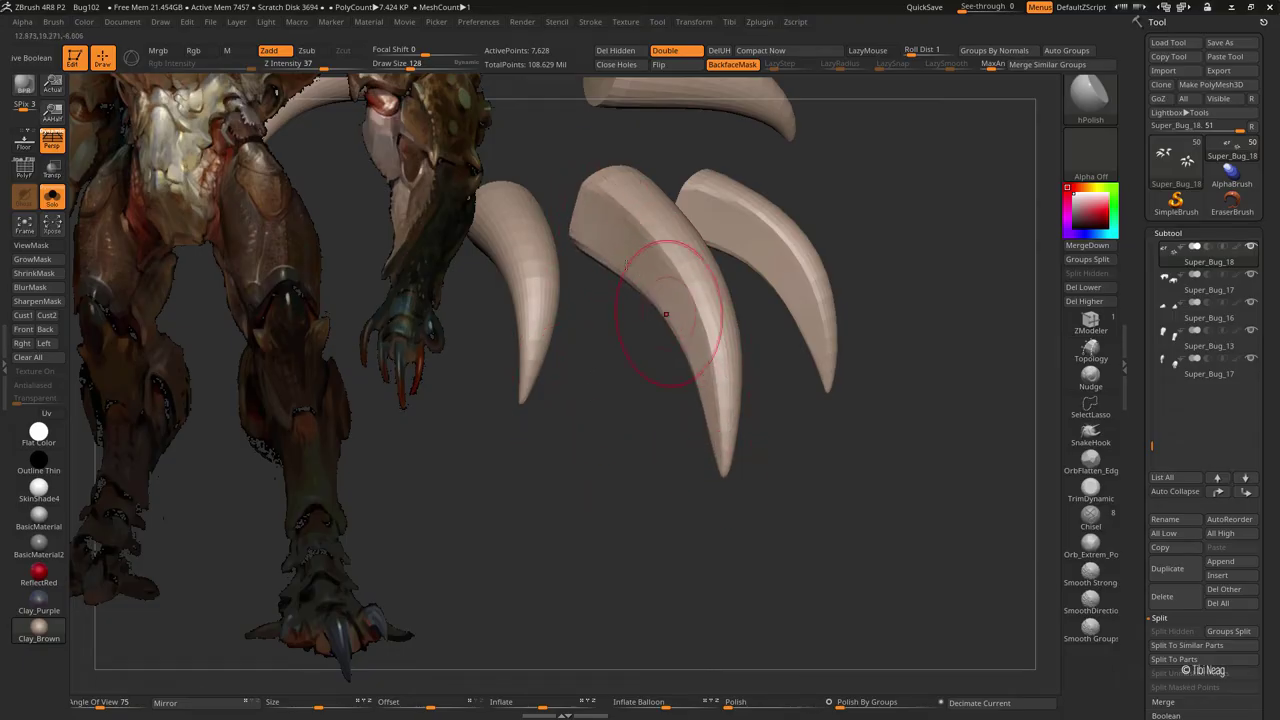
drag(788, 467, 634, 440)
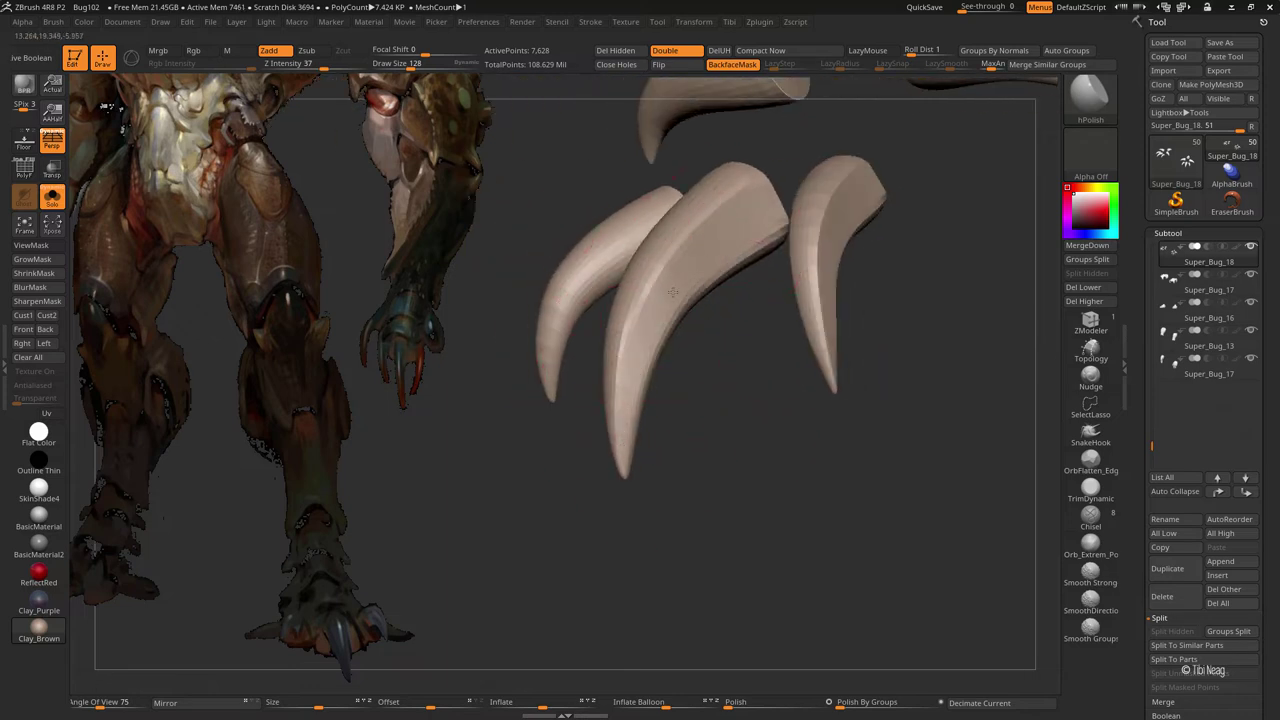
drag(646, 370, 621, 443)
- Turn Solo off to check the claws' fit on the foot, then isolate them again
mouse_move(723, 244)
mouse_down()
mouse_move(710, 300)
mouse_move(717, 374)
mouse_move(612, 377)
mouse_up()
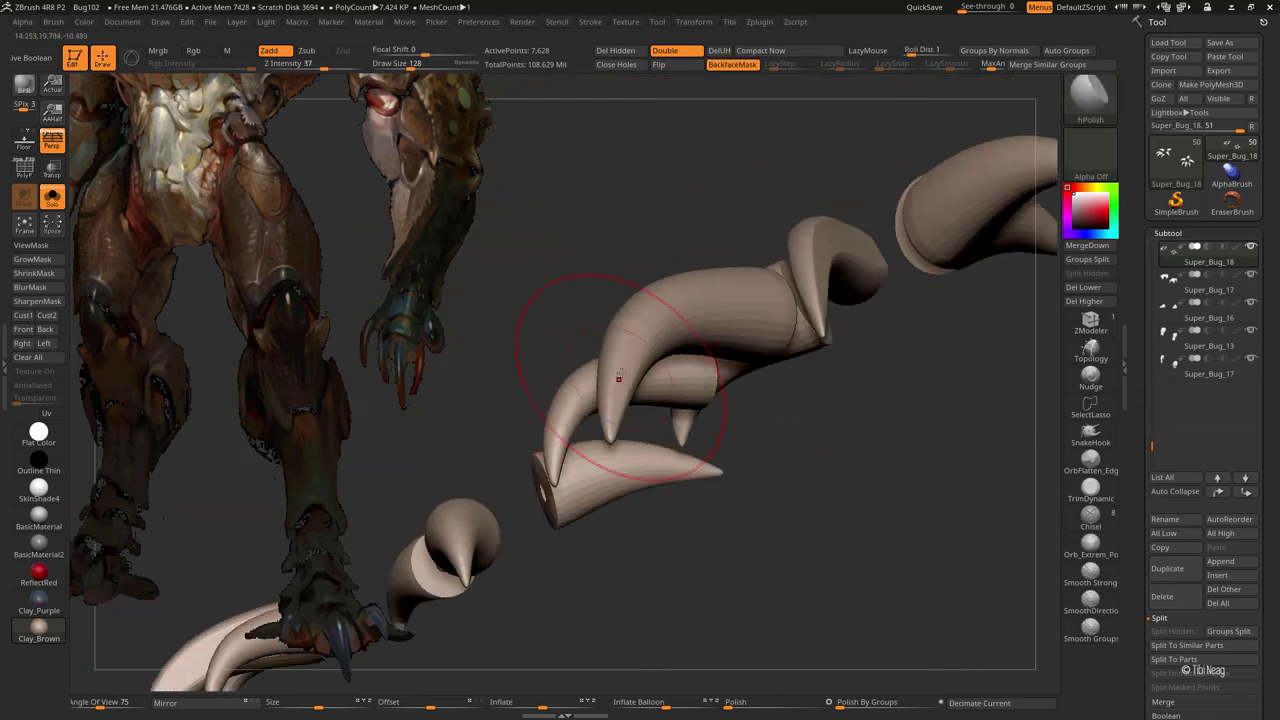
drag(771, 320, 691, 313)
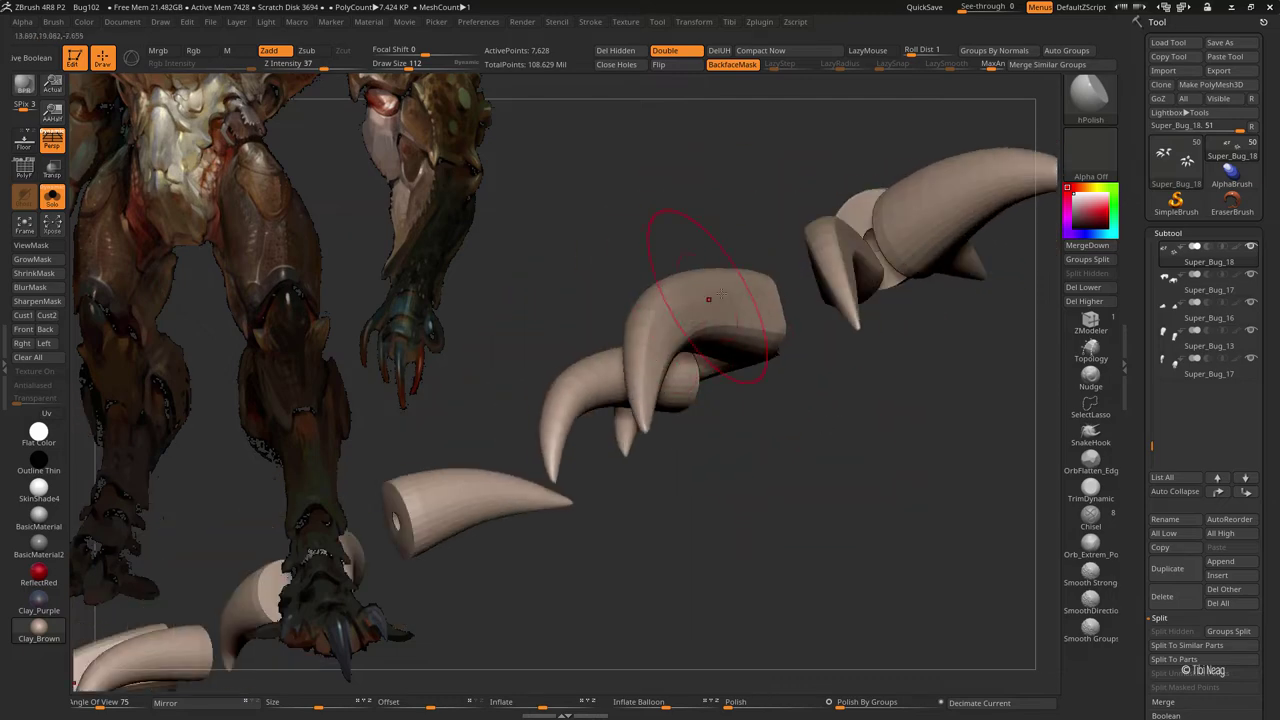
mouse_move(787, 401)
mouse_down()
mouse_move(832, 457)
mouse_move(666, 393)
mouse_up()
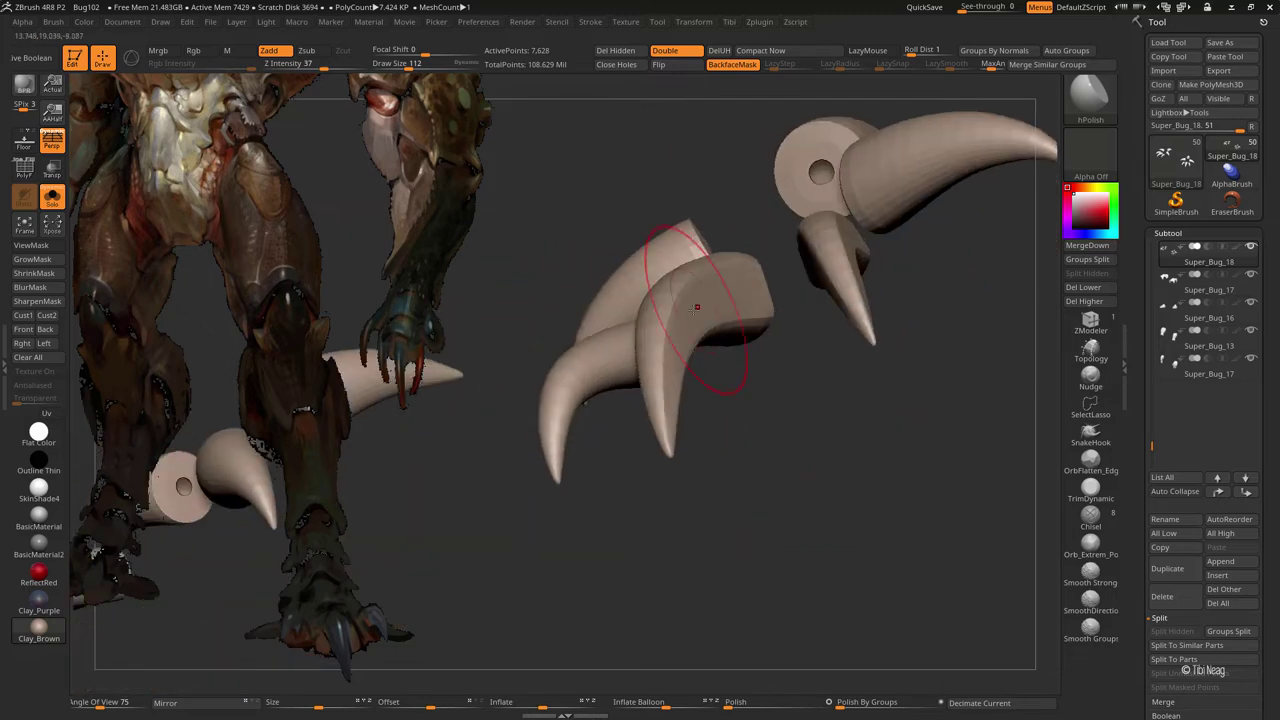
mouse_move(720, 294)
mouse_down()
mouse_move(791, 494)
mouse_move(751, 454)
mouse_move(794, 447)
mouse_move(691, 484)
mouse_up()
mouse_move(567, 457)
mouse_down()
mouse_move(660, 560)
mouse_move(570, 440)
mouse_move(560, 482)
mouse_move(585, 492)
mouse_move(544, 397)
mouse_up()
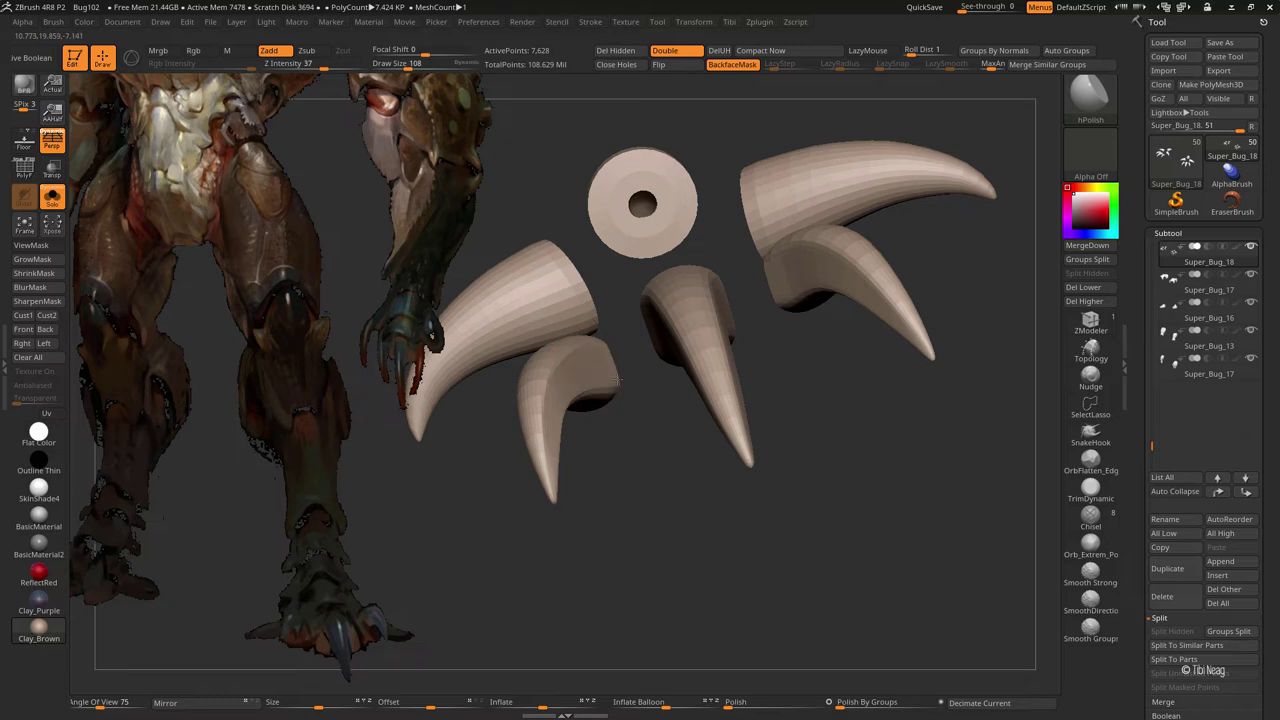
- Subdivide the claws and orbit to check their hollow bases and ring
key(ctrl+d)
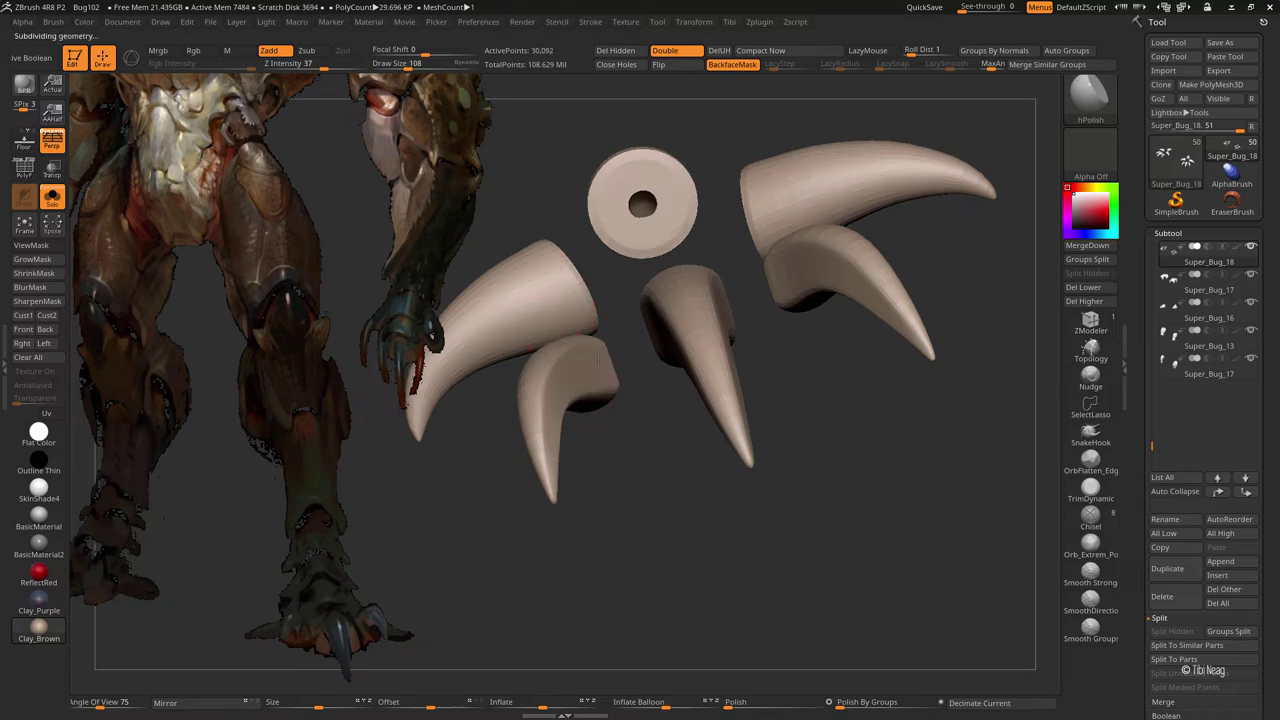
mouse_move(565, 402)
mouse_down()
mouse_move(654, 557)
mouse_move(651, 543)
mouse_up()
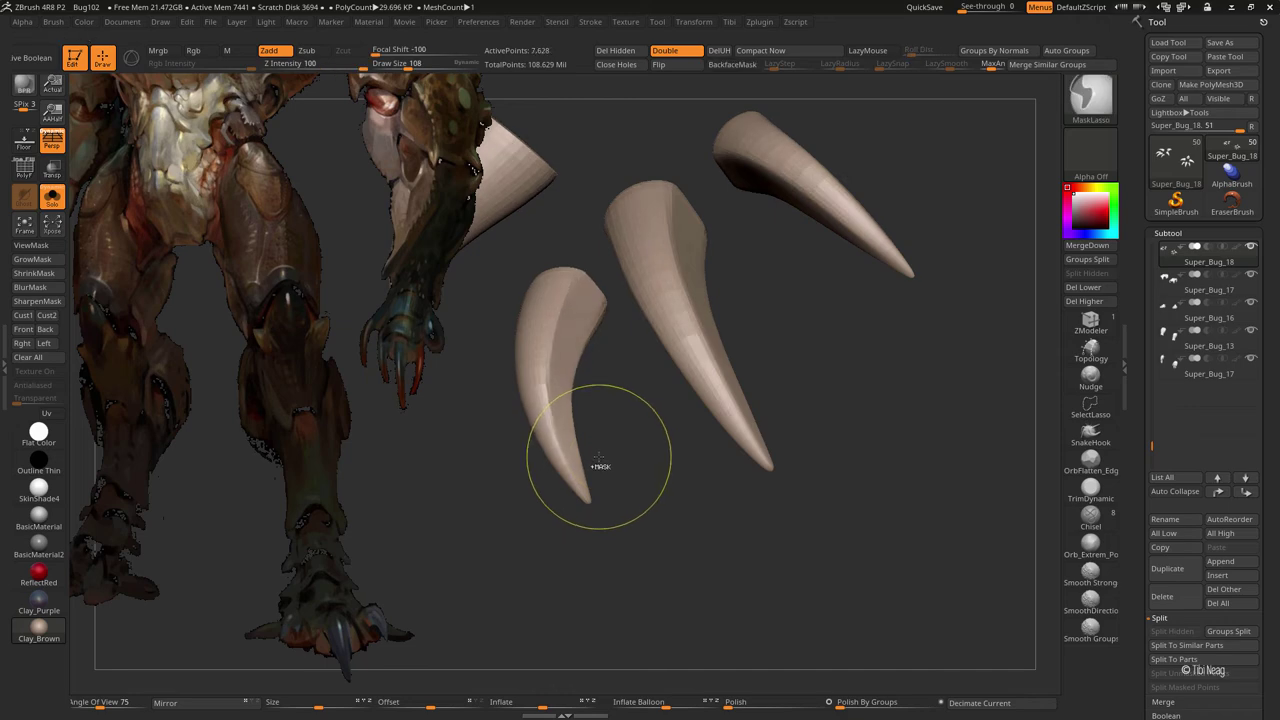
mouse_move(601, 468)
mouse_down()
mouse_move(617, 466)
mouse_move(567, 469)
mouse_up()
key(d)
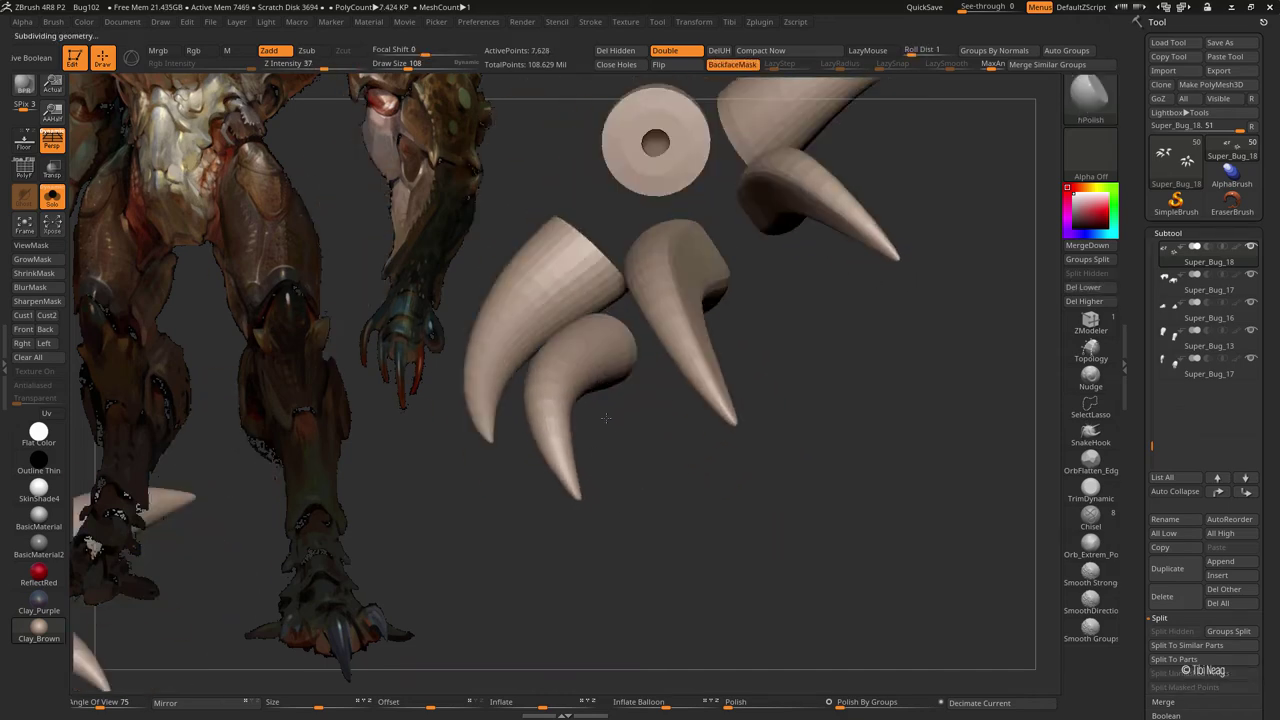
drag(584, 373, 660, 407)
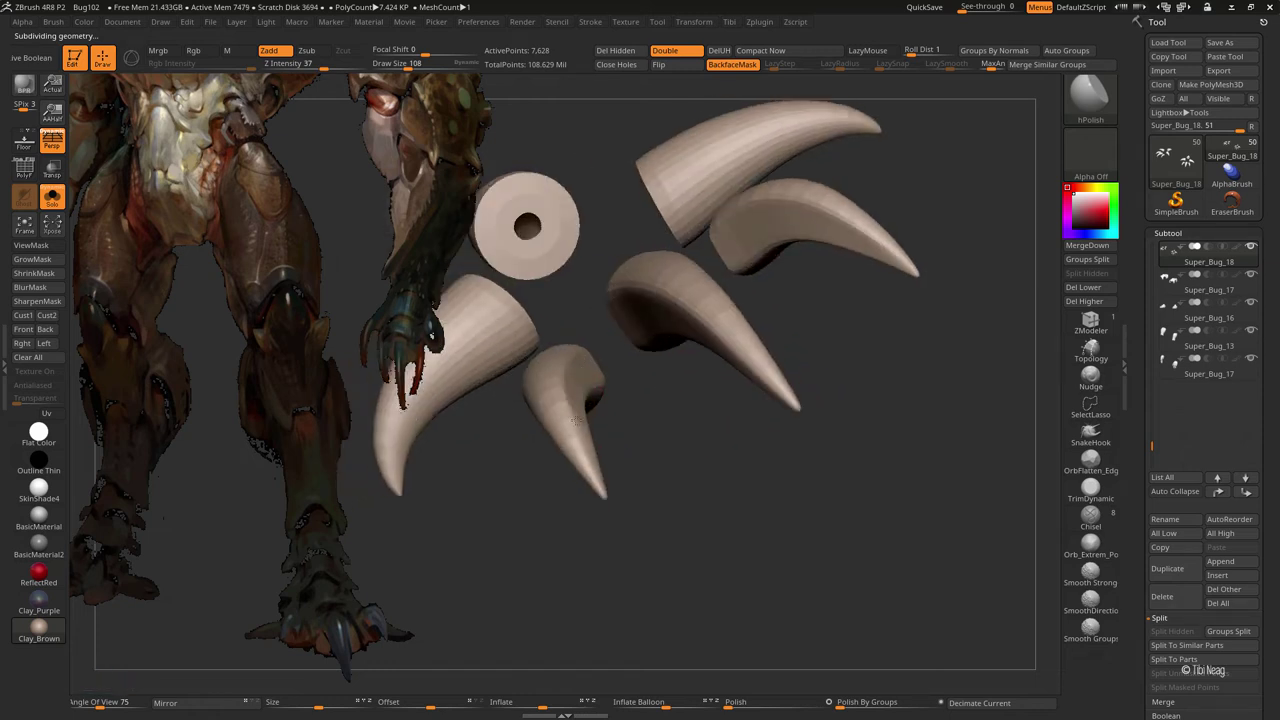
mouse_move(643, 477)
mouse_down()
mouse_move(581, 371)
mouse_move(703, 471)
mouse_move(618, 390)
mouse_up()
- Orbit the claws and ring base, then add two more subdivision levels
mouse_move(661, 435)
mouse_down()
mouse_move(691, 491)
mouse_move(663, 457)
mouse_move(542, 432)
mouse_up()
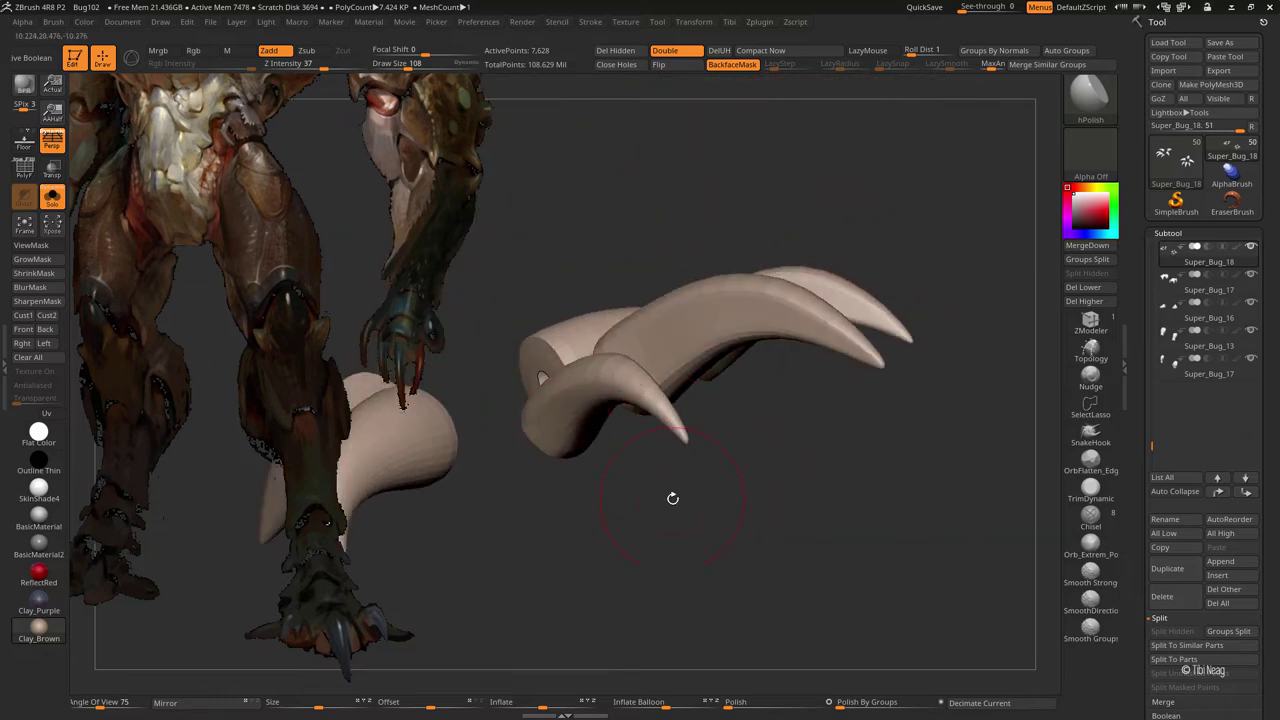
drag(673, 498, 603, 491)
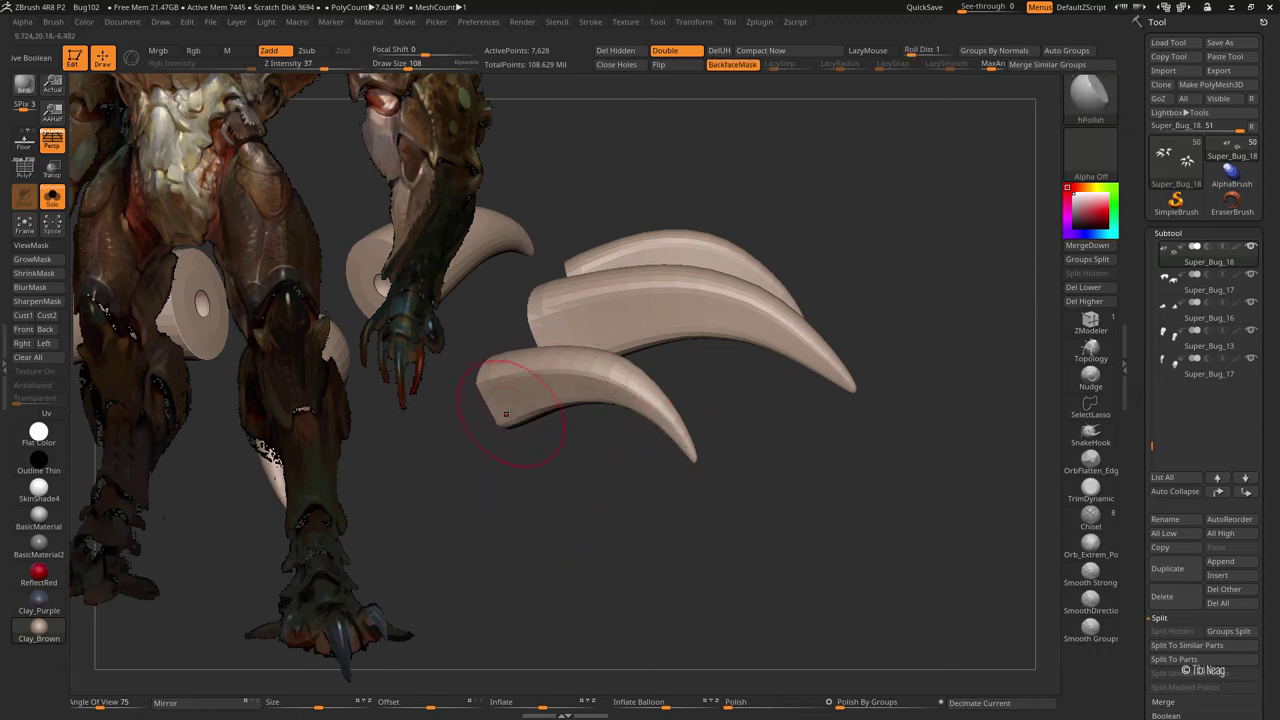
mouse_move(673, 489)
mouse_down()
mouse_move(586, 503)
mouse_move(625, 395)
mouse_up()
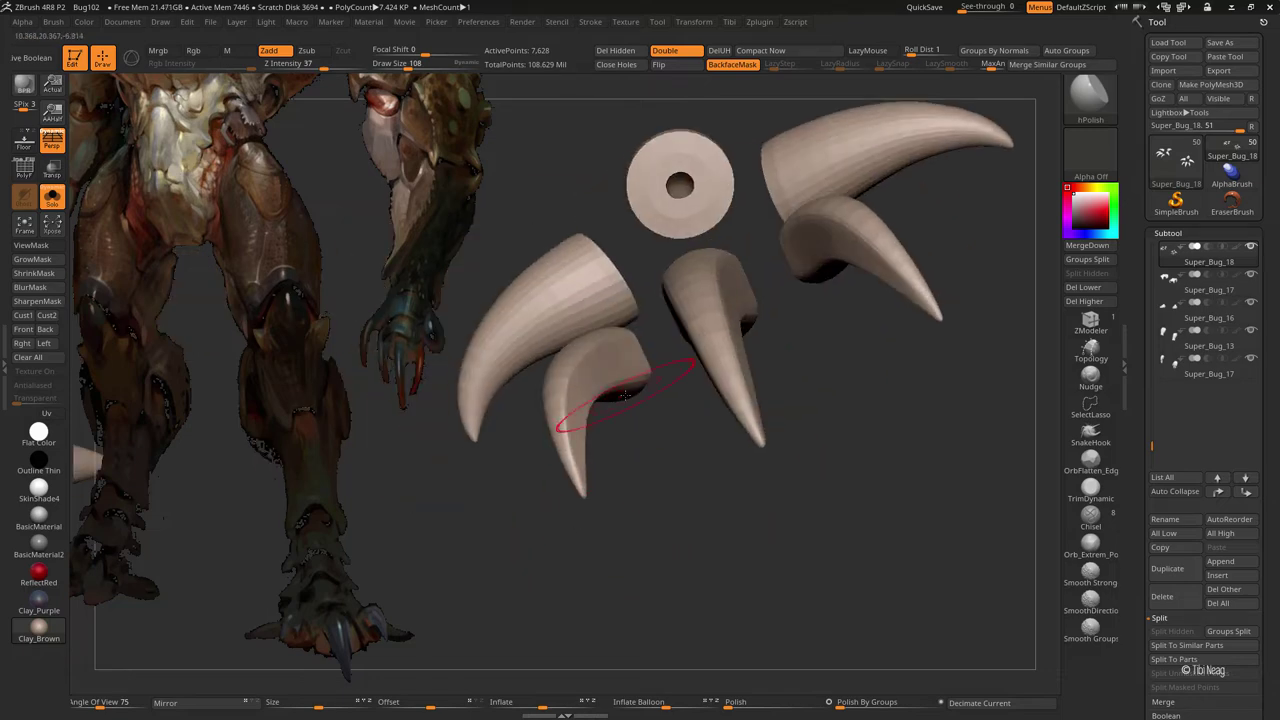
drag(667, 433, 620, 363)
mouse_move(679, 472)
mouse_down()
mouse_move(723, 554)
mouse_move(666, 600)
mouse_move(634, 550)
mouse_up()
key(ctrl+d)
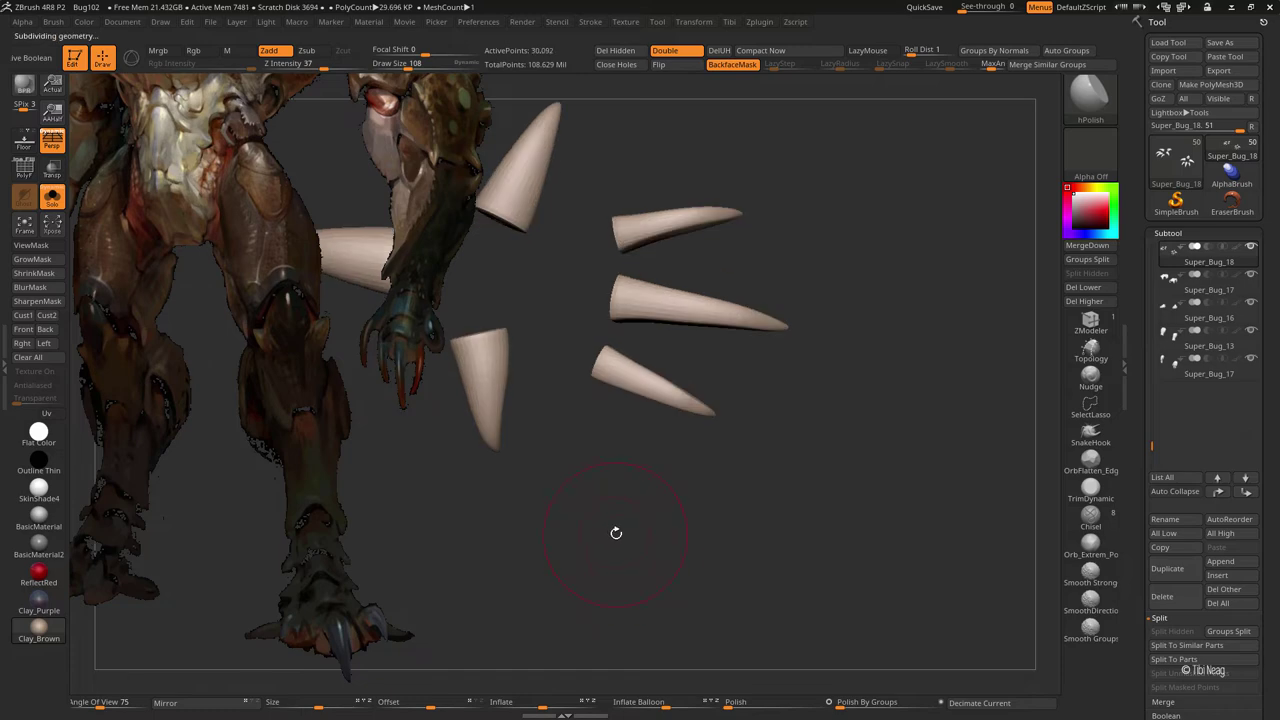
key(ctrl+d)
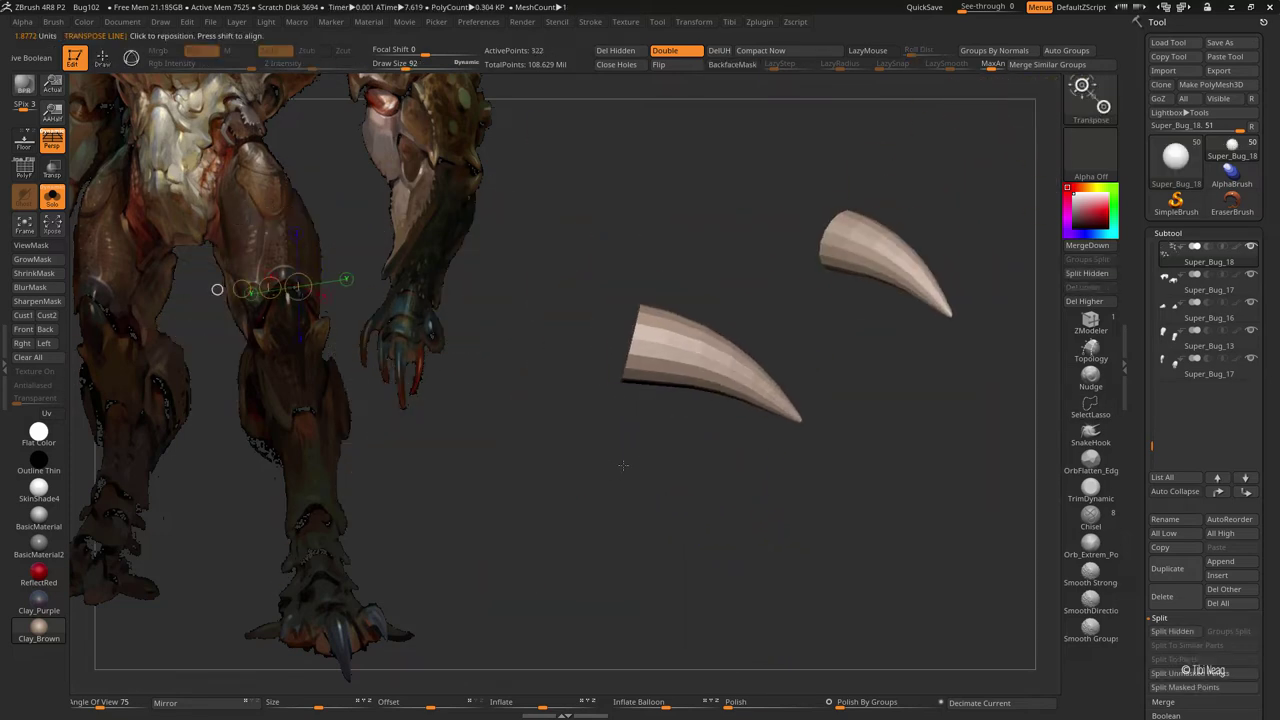
- Lay a Transpose axis along the lower claw, rotate the claws against the foot, and start masking them
drag(636, 340, 773, 397)
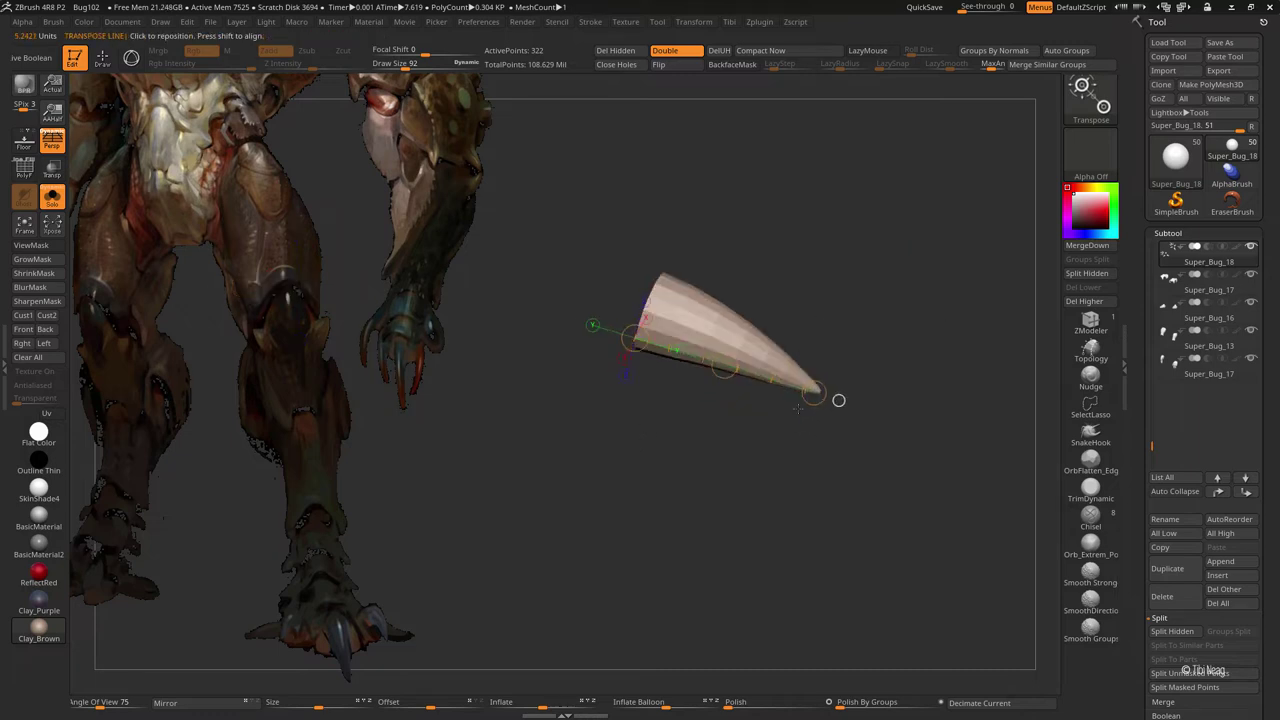
drag(792, 440, 584, 358)
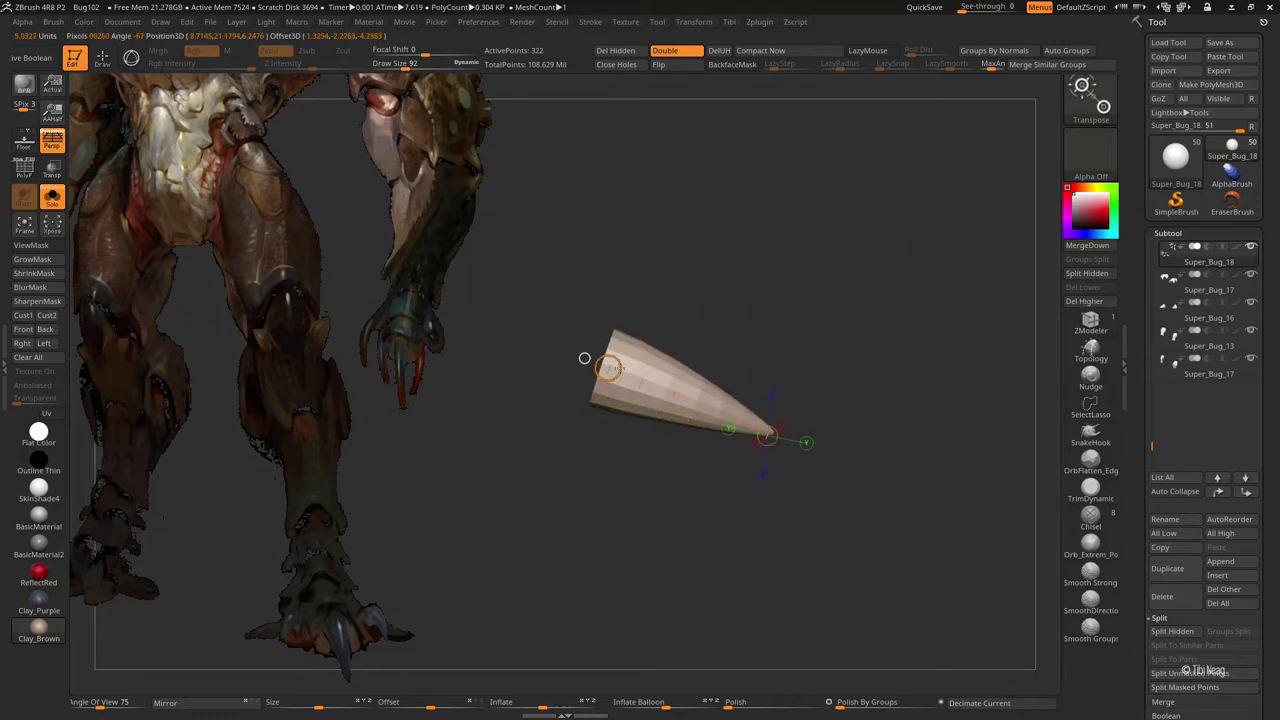
drag(783, 414, 745, 419)
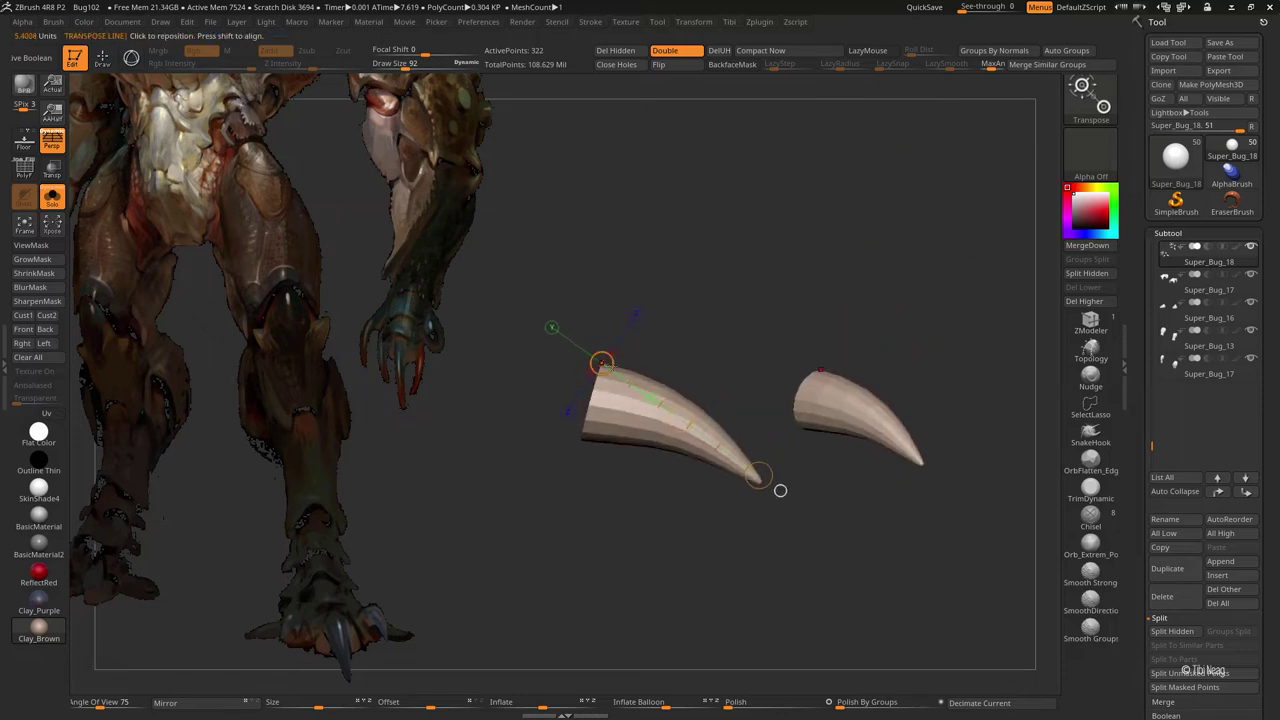
drag(577, 384, 779, 491)
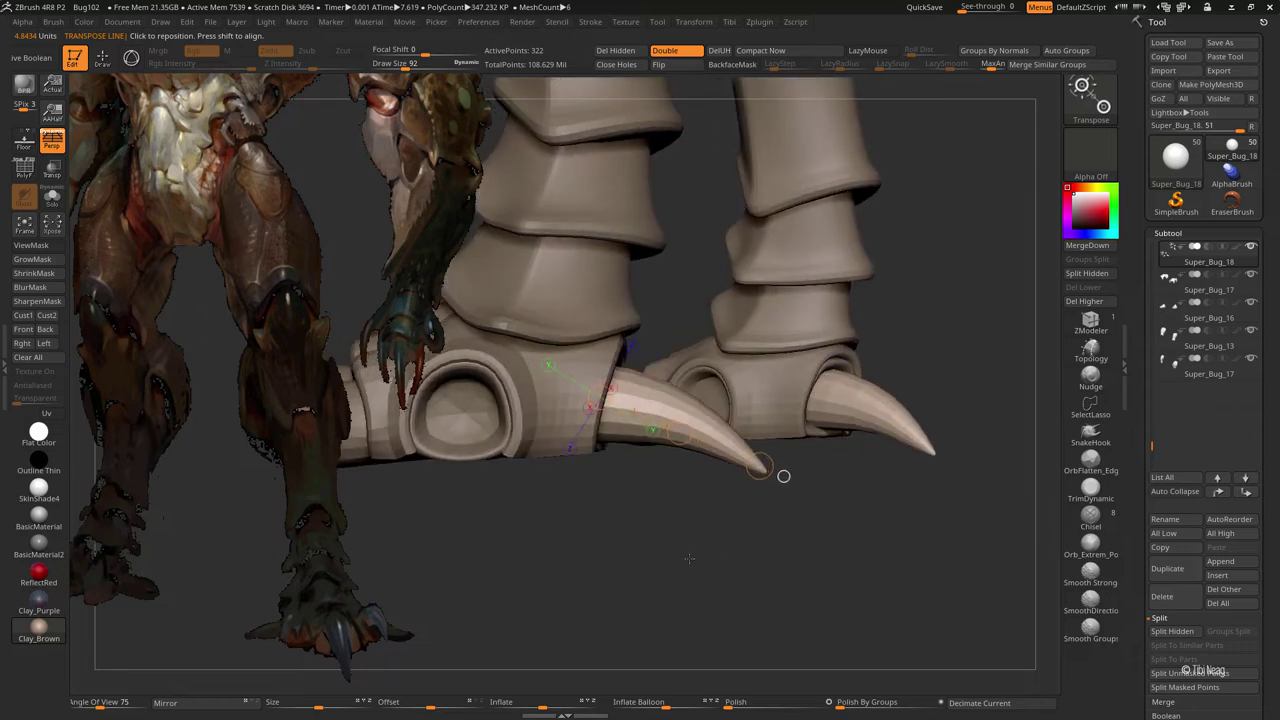
drag(760, 467, 783, 476)
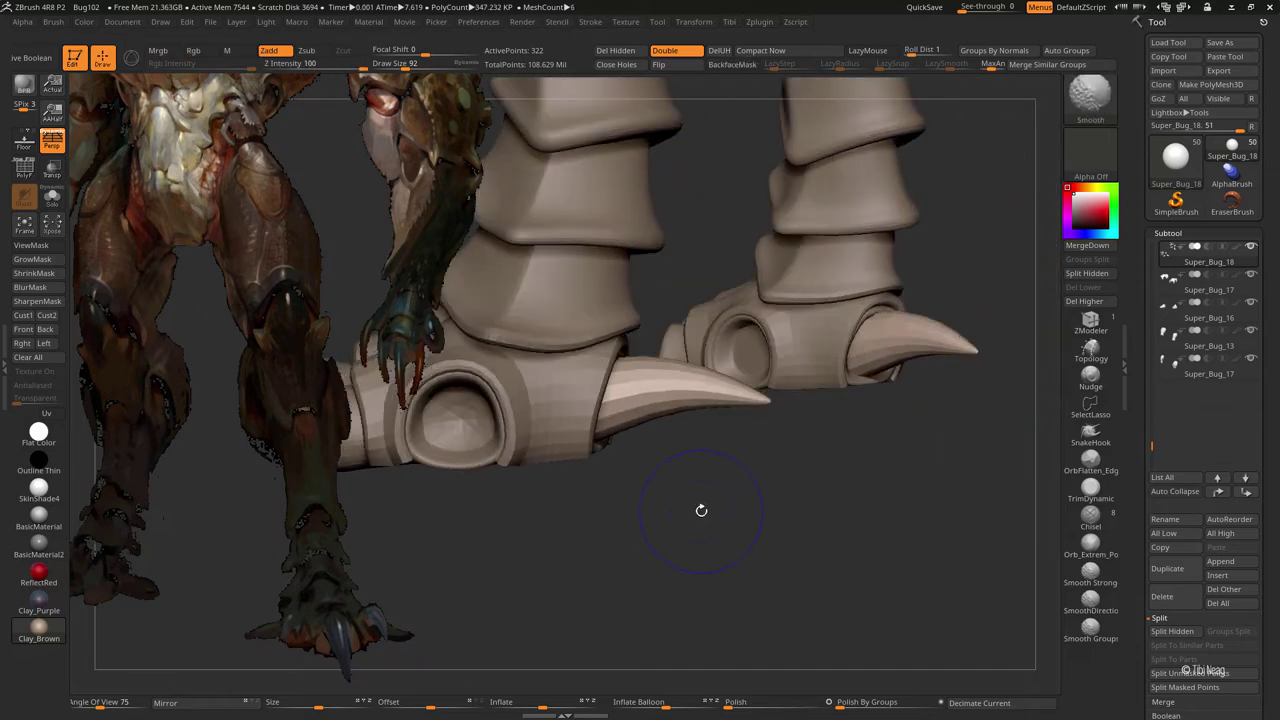
ctrl+drag(749, 437, 636, 407)
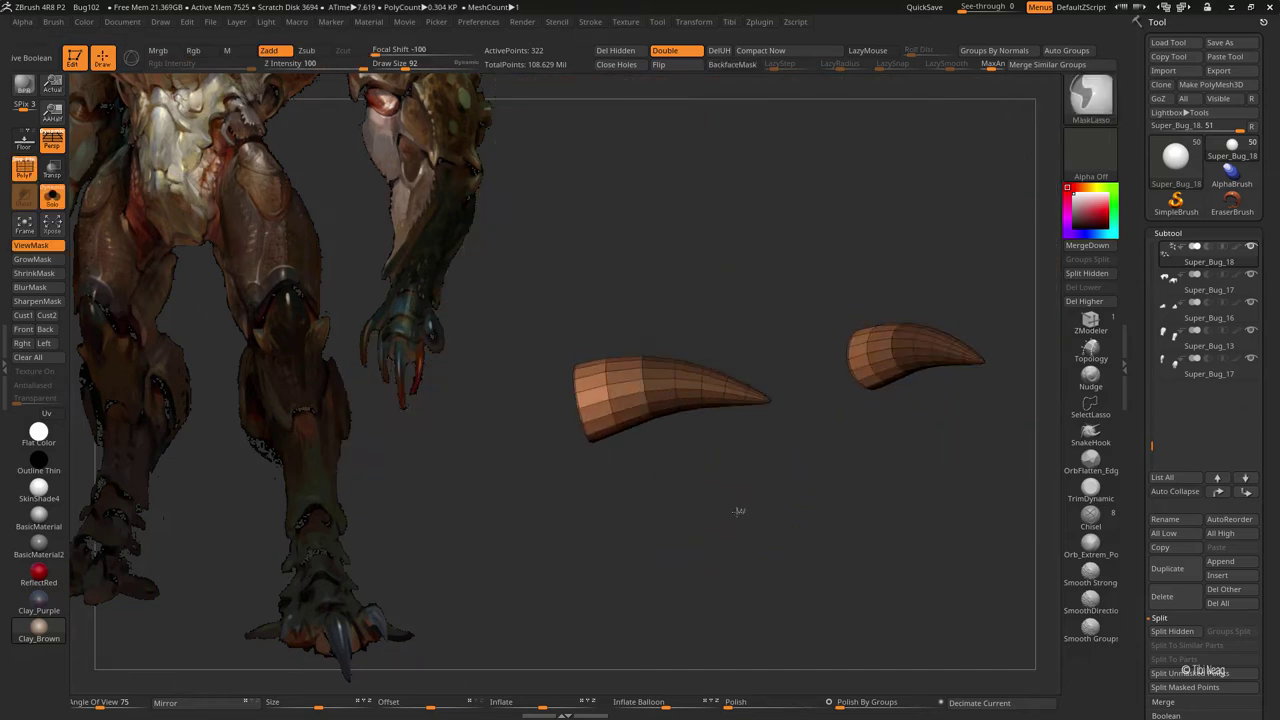
- Draw a Transpose axis across the claw, try bending it, and undo the result
key(shift+f)
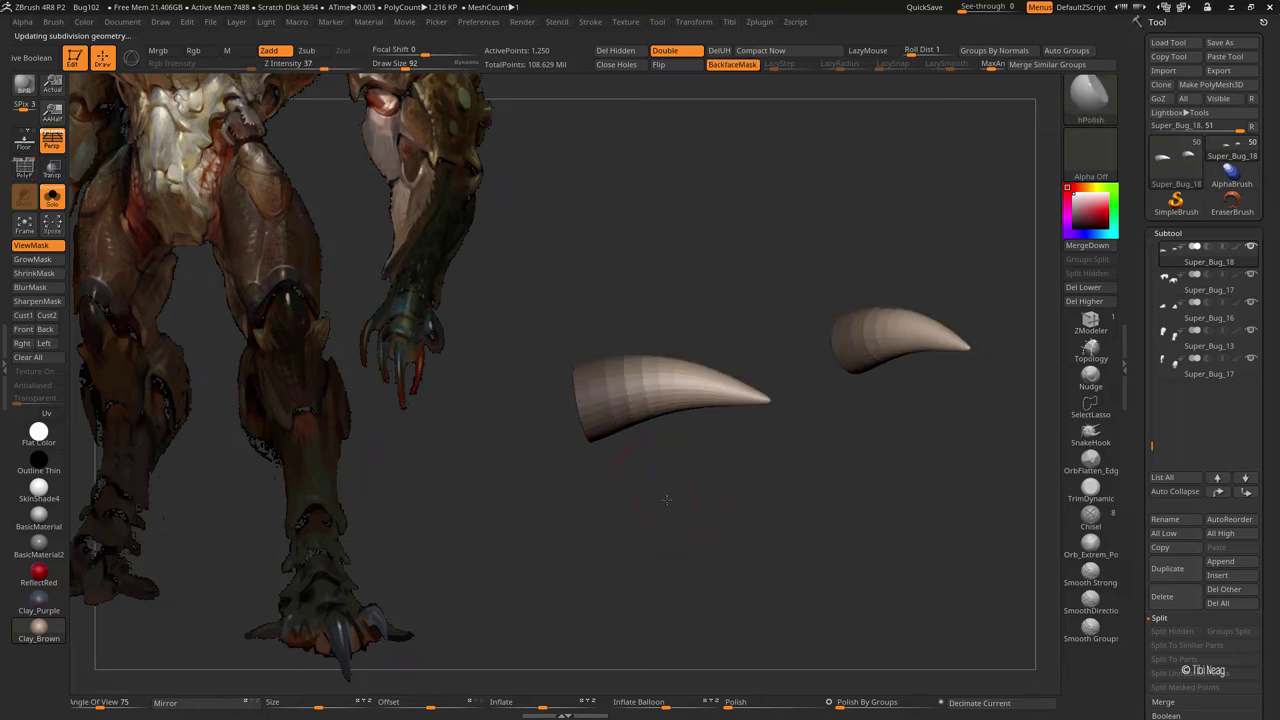
key(w)
mouse_move(543, 364)
mouse_down()
mouse_move(777, 470)
mouse_move(628, 463)
mouse_up()
drag(758, 459, 758, 447)
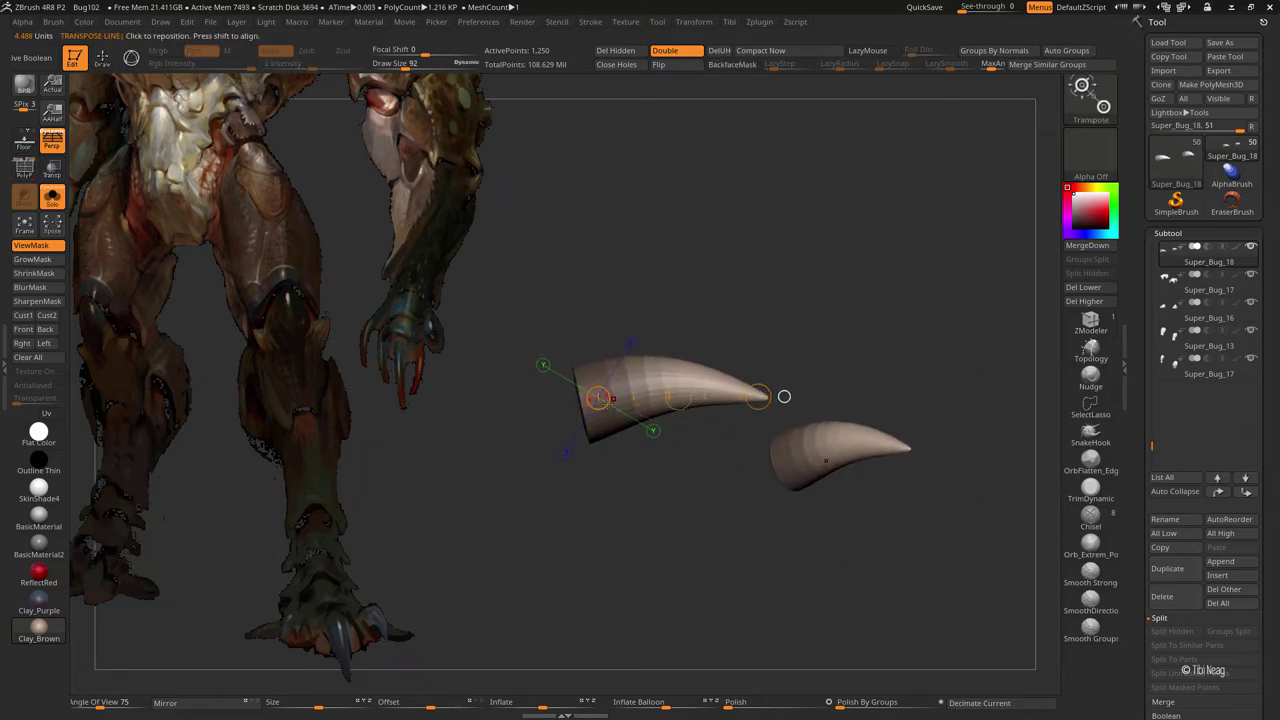
drag(606, 380, 609, 368)
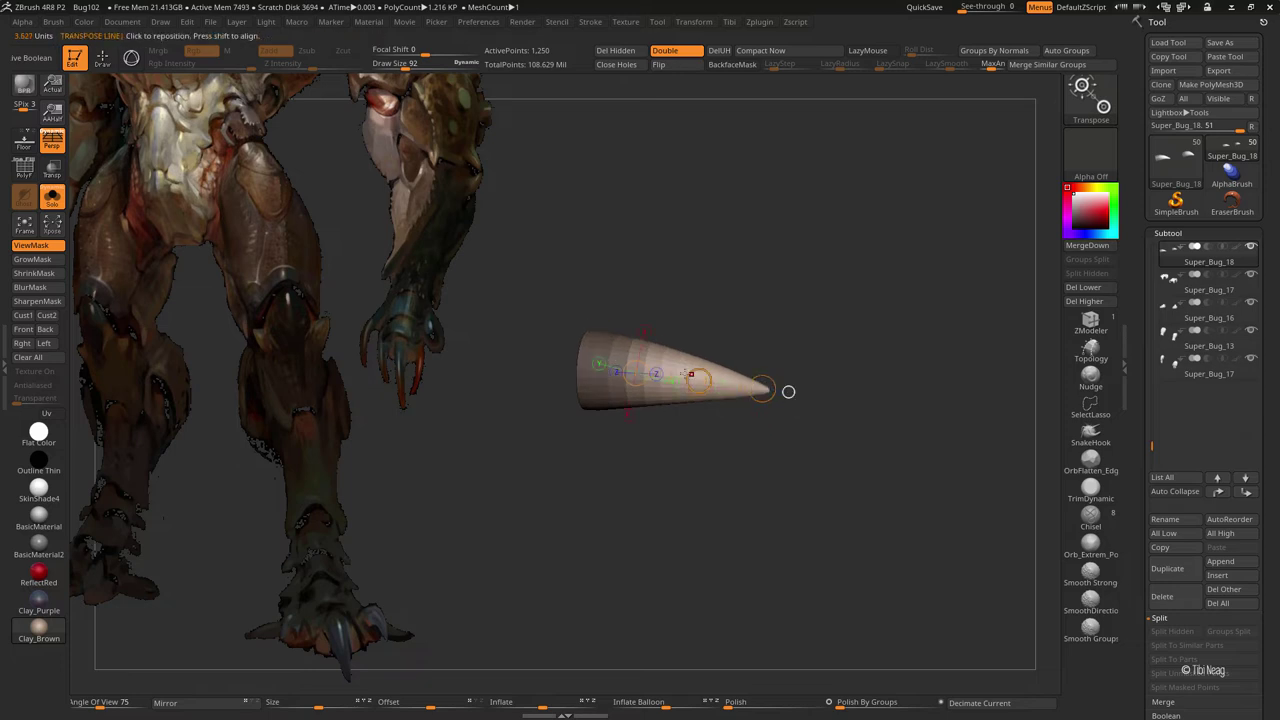
key(ctrl+z)
key(ctrl+z)
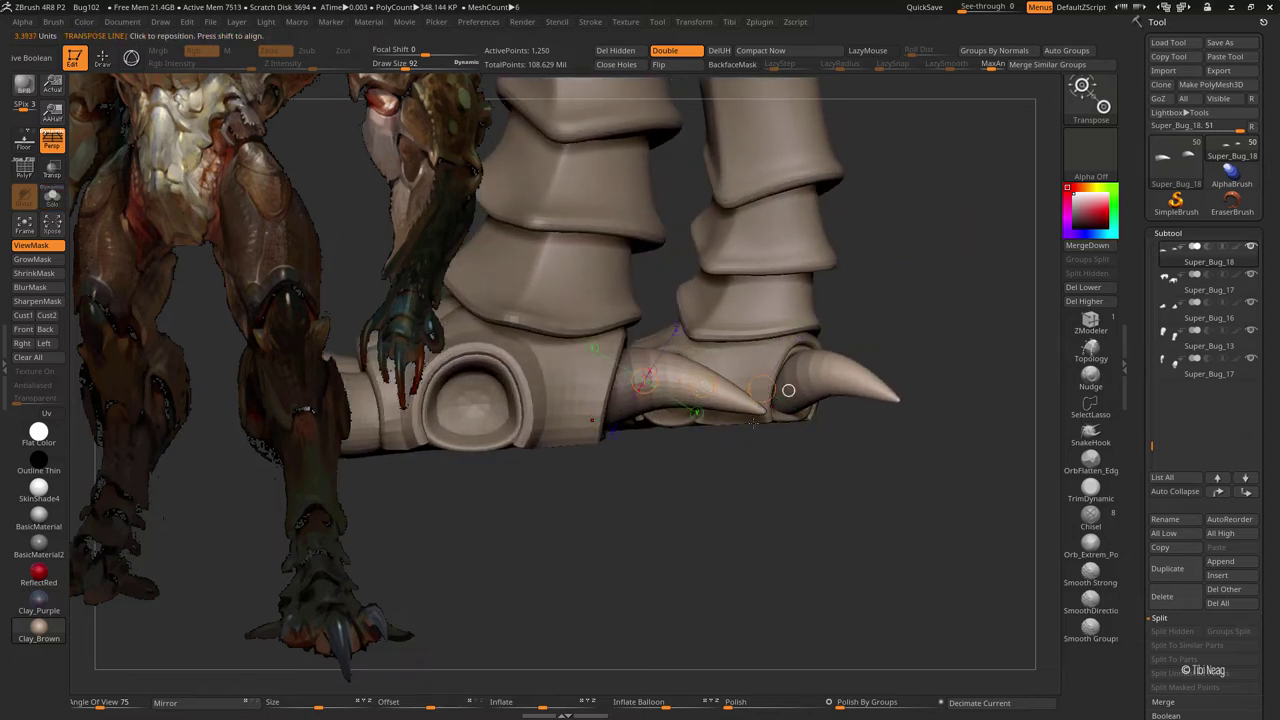
- Sharpen the claw mask and rotate the claw tip further downward with Transpose
key(q)
click(57, 303)
click(70, 306)
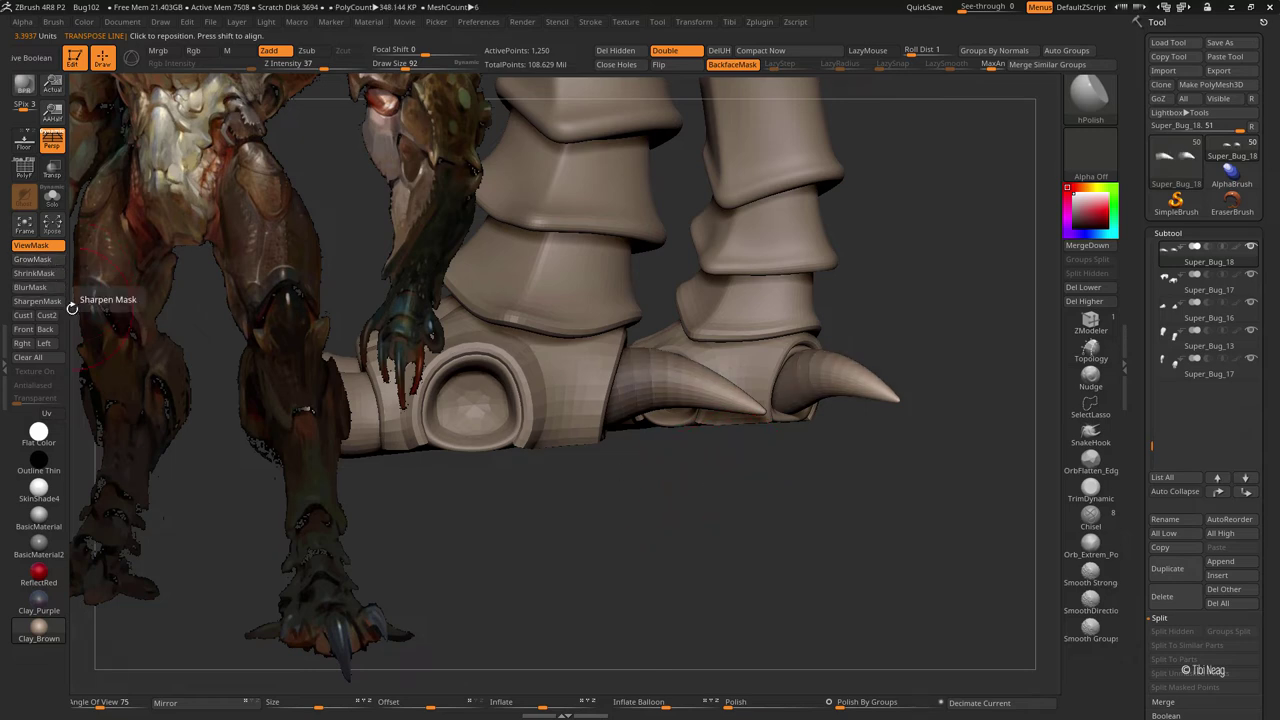
key(w)
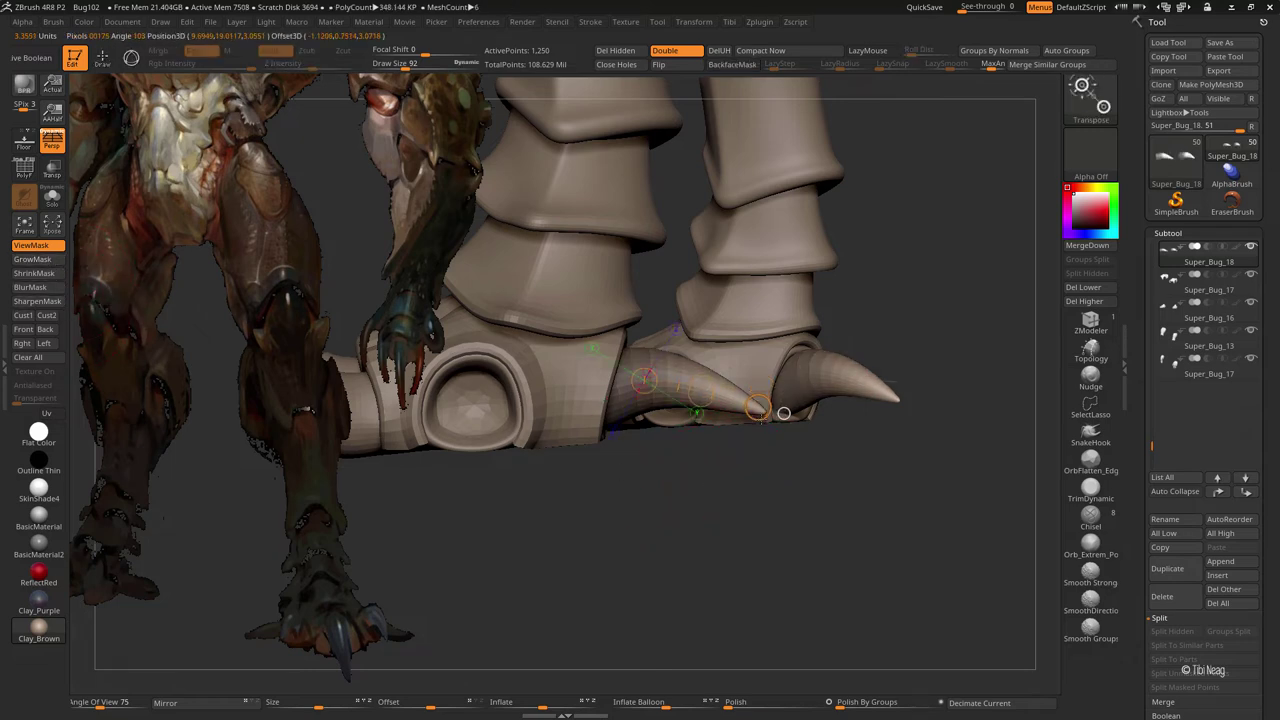
drag(627, 349, 782, 418)
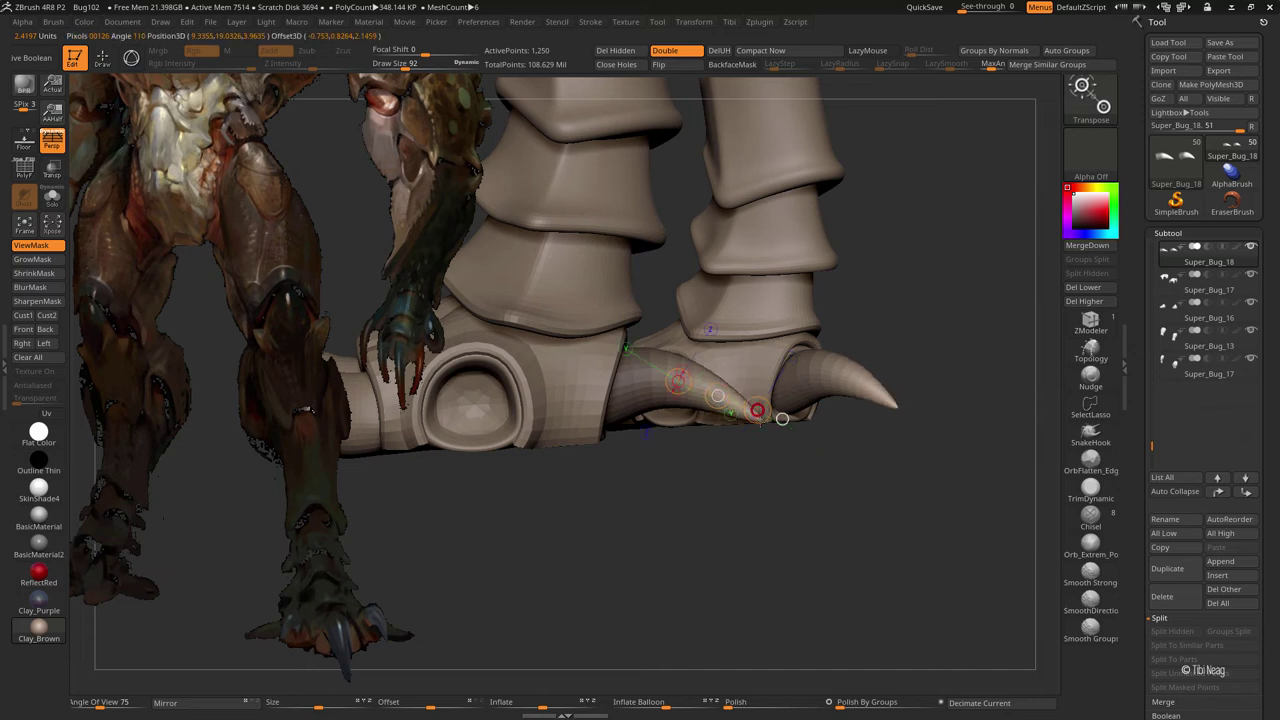
click(58, 302)
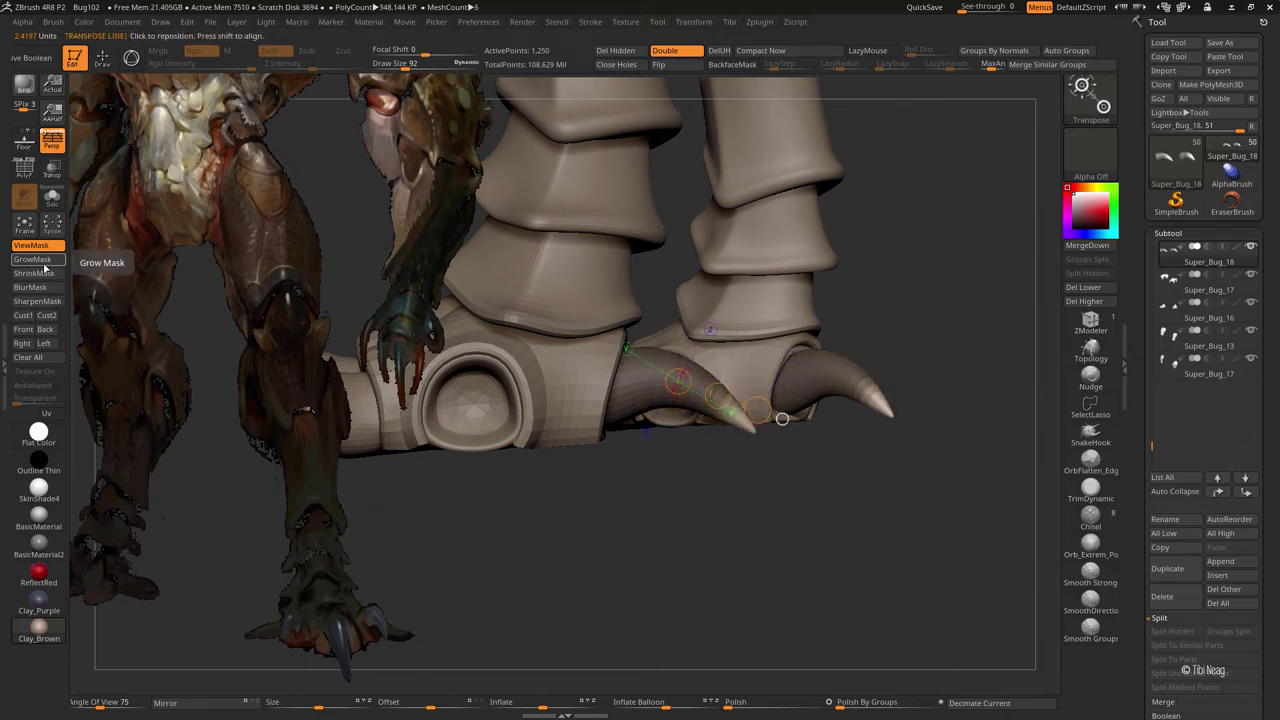
alt+drag(777, 427, 782, 445)
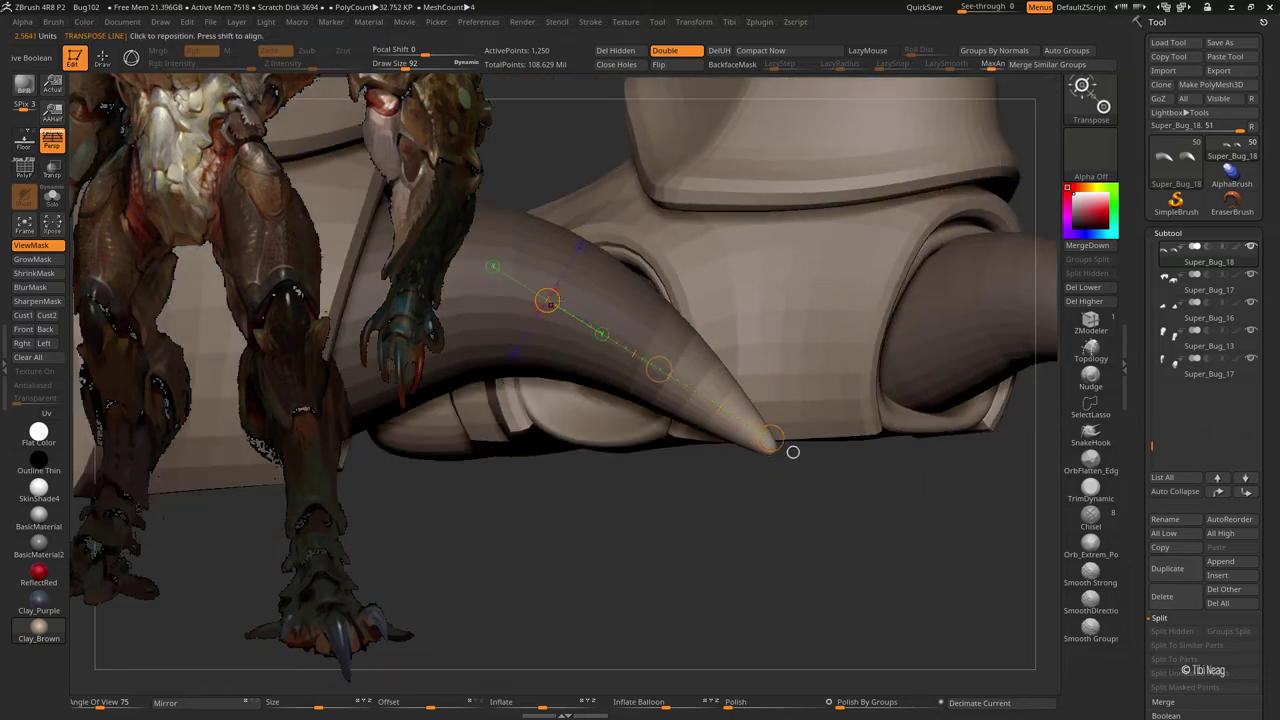
drag(789, 451, 790, 455)
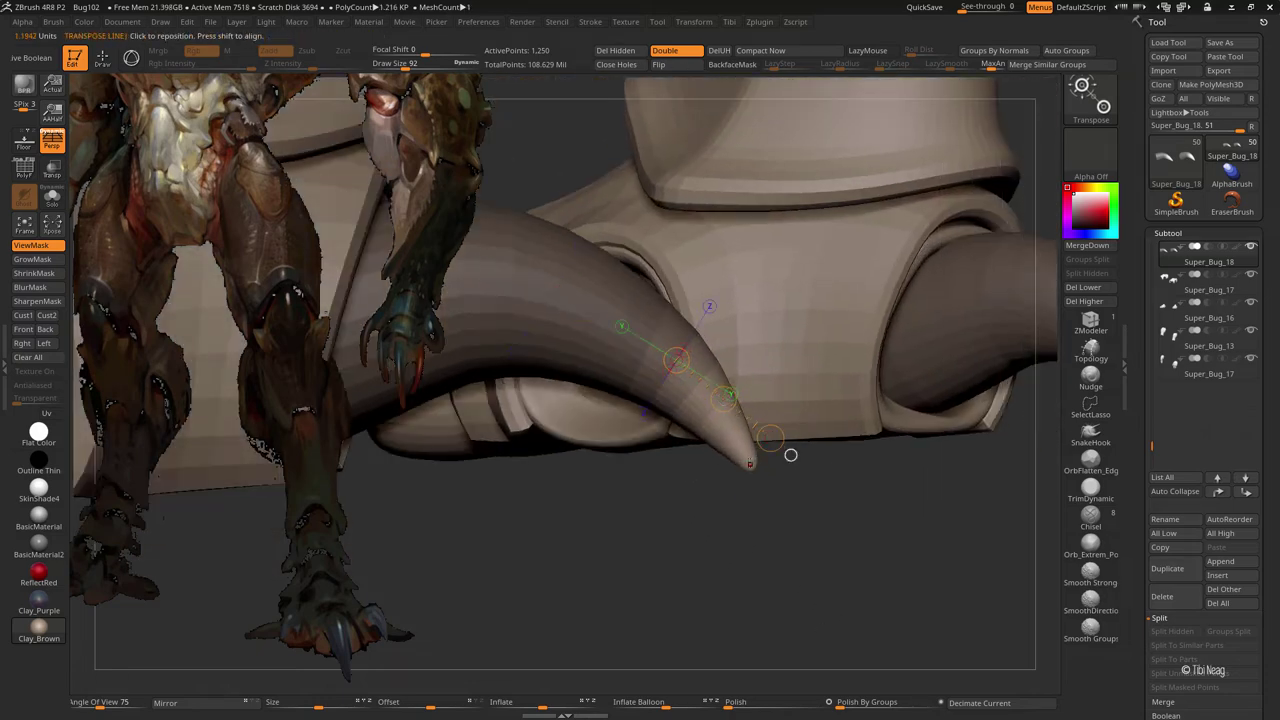
- Clear the mask and check the single left claw in isolation, pointing downward
key(q)
ctrl+click(660, 490)
alt+click(723, 435)
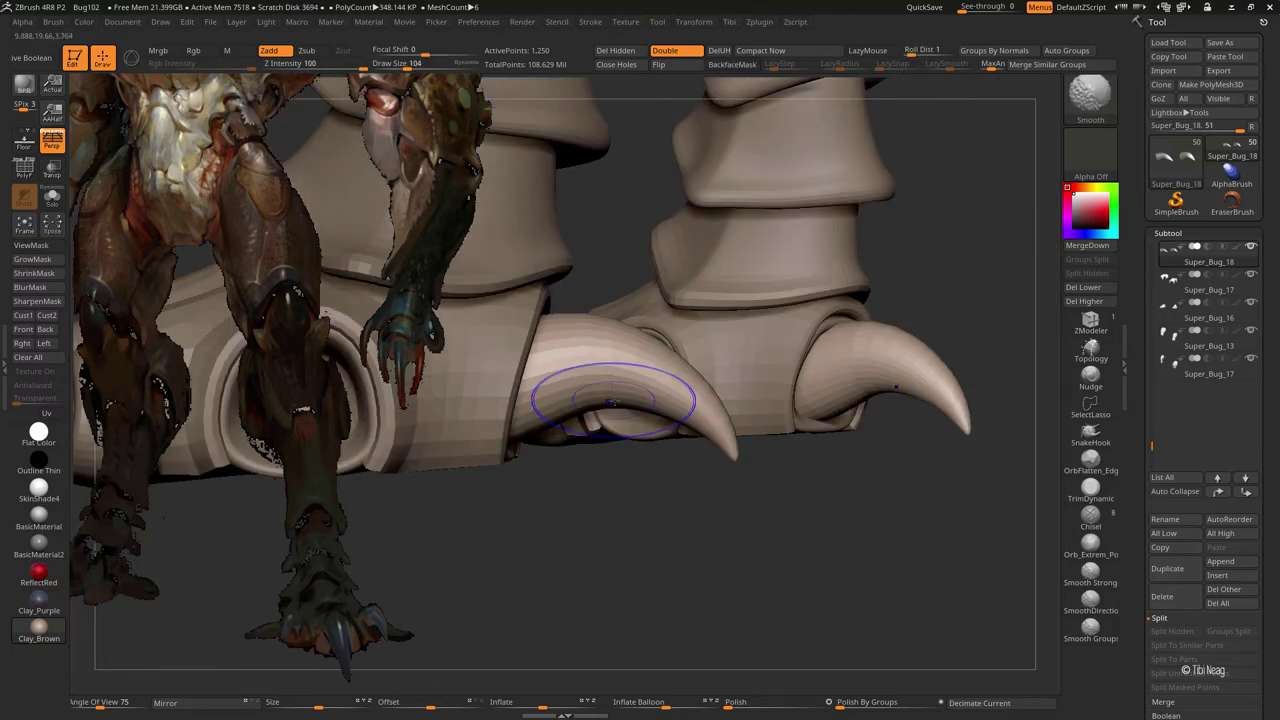
key(alt+shift+s)
ctrl+shift+click(575, 430)
mouse_move(582, 496)
mouse_down()
mouse_move(566, 574)
mouse_move(667, 518)
mouse_up()
key(alt+shift+s)
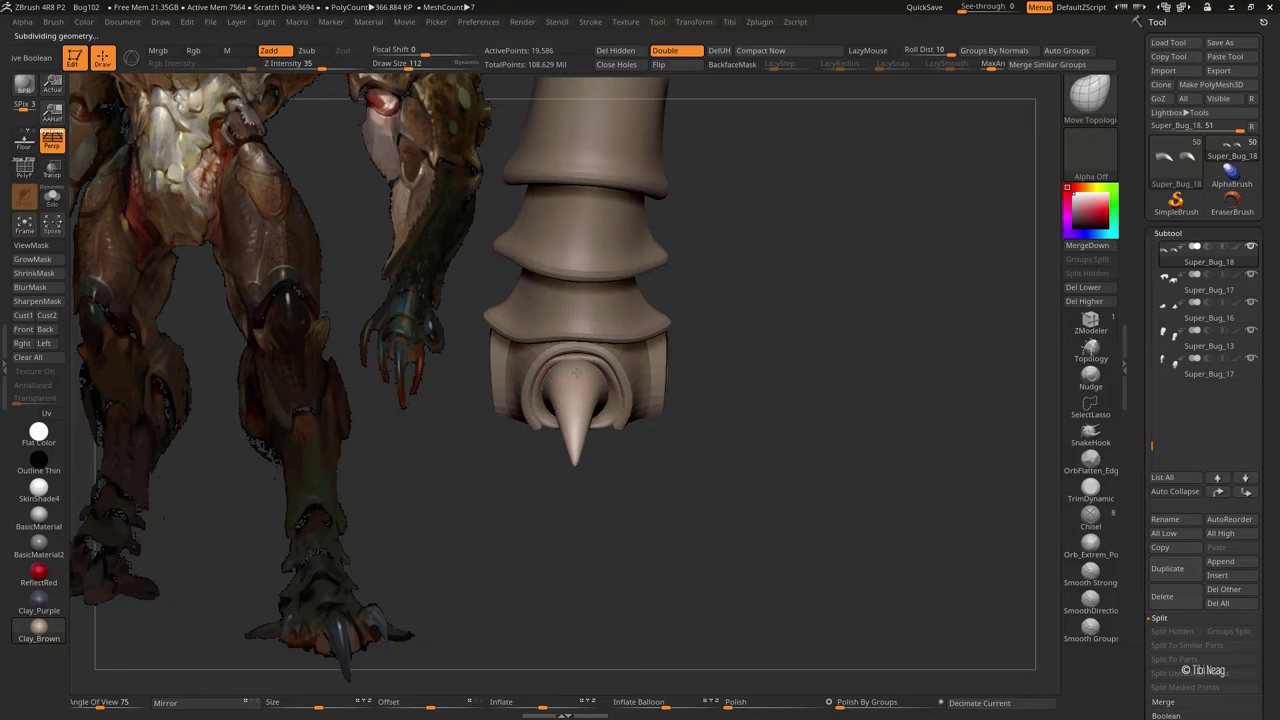
drag(560, 470, 520, 400)
- Select toe ring subtool Super_Bug_16, lower its subdivision, and inflate the rim using Inflat with LazyMouse
alt+click(520, 391)
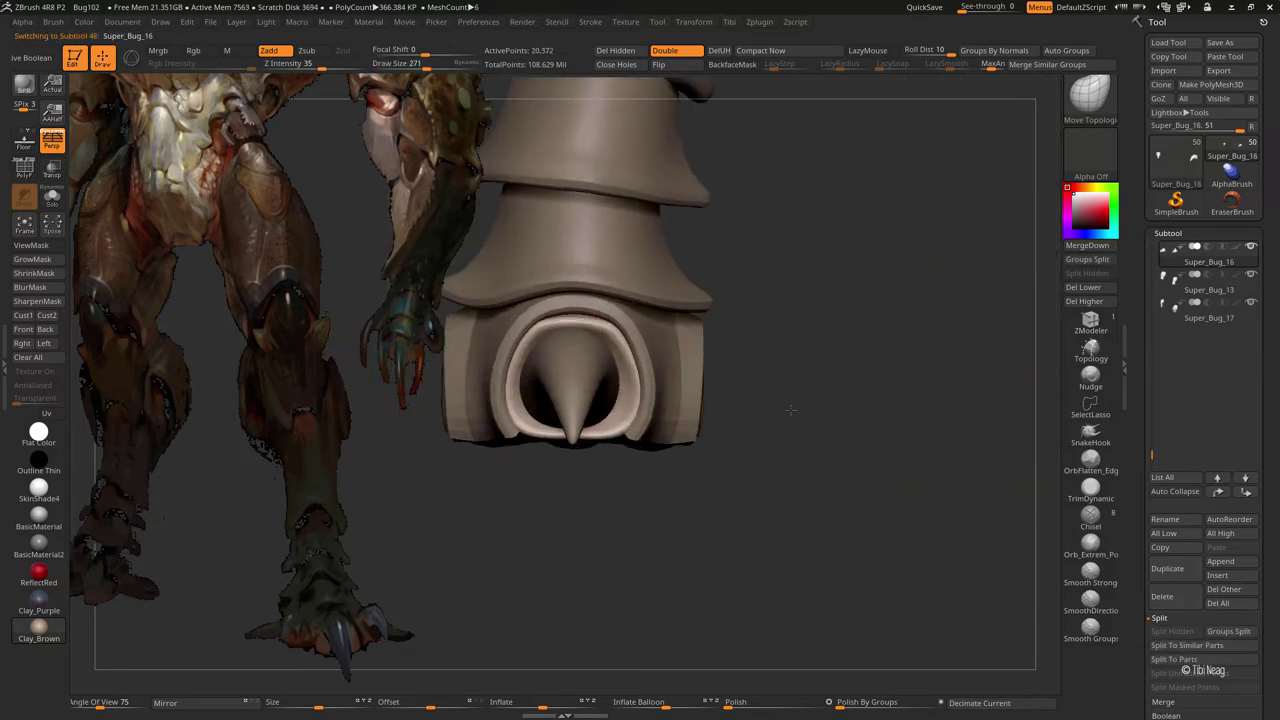
alt+click(565, 356)
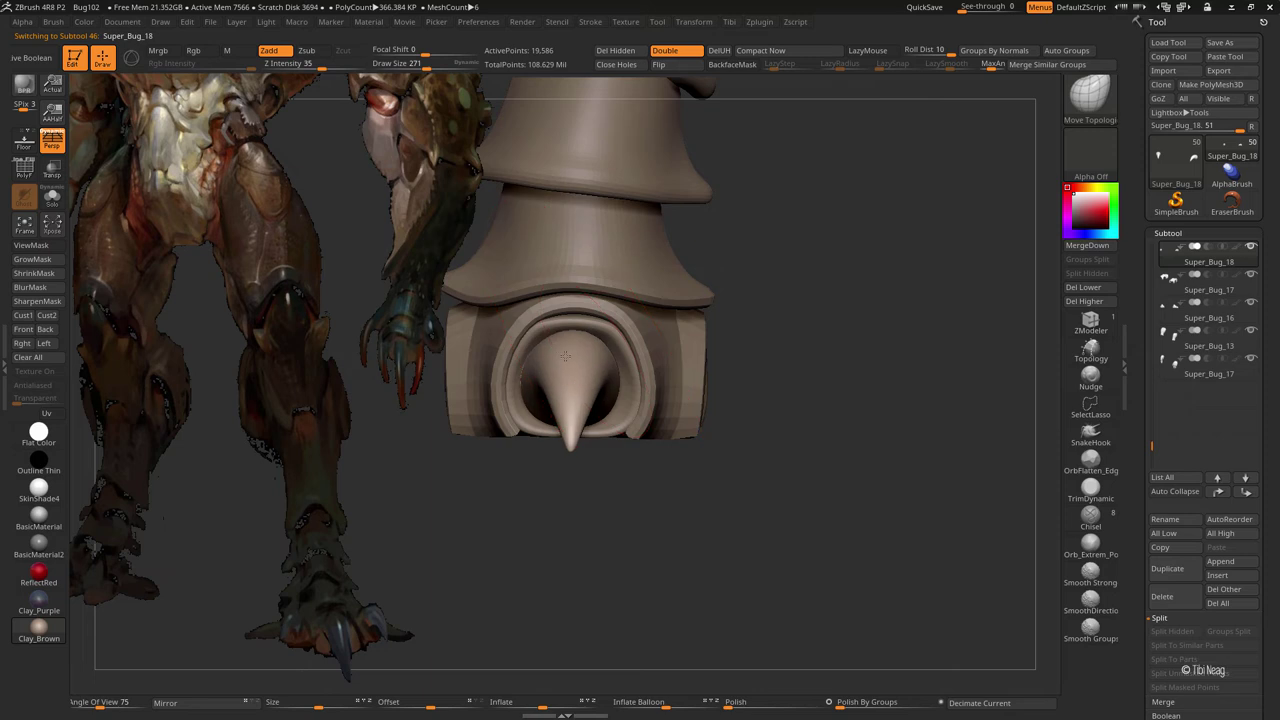
alt+click(626, 421)
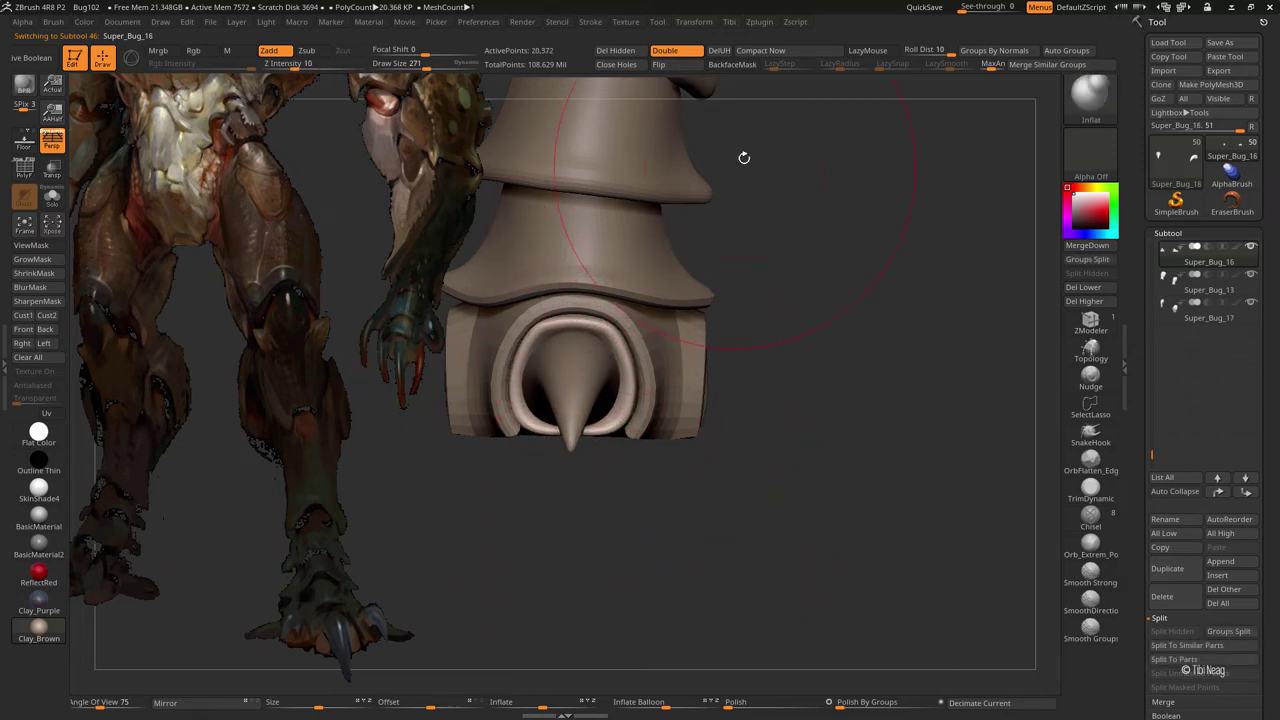
key(shift+d)
key(b)
key(m)
key(t)
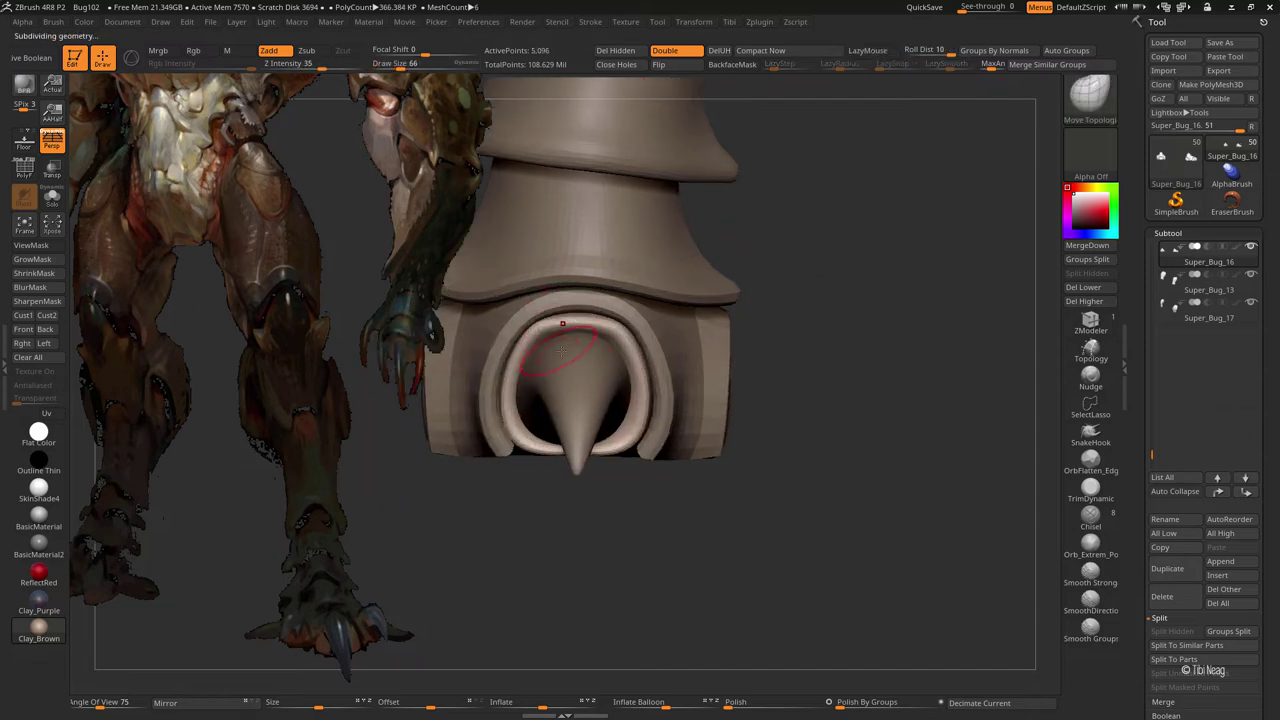
key(b)
key(i)
key(n)
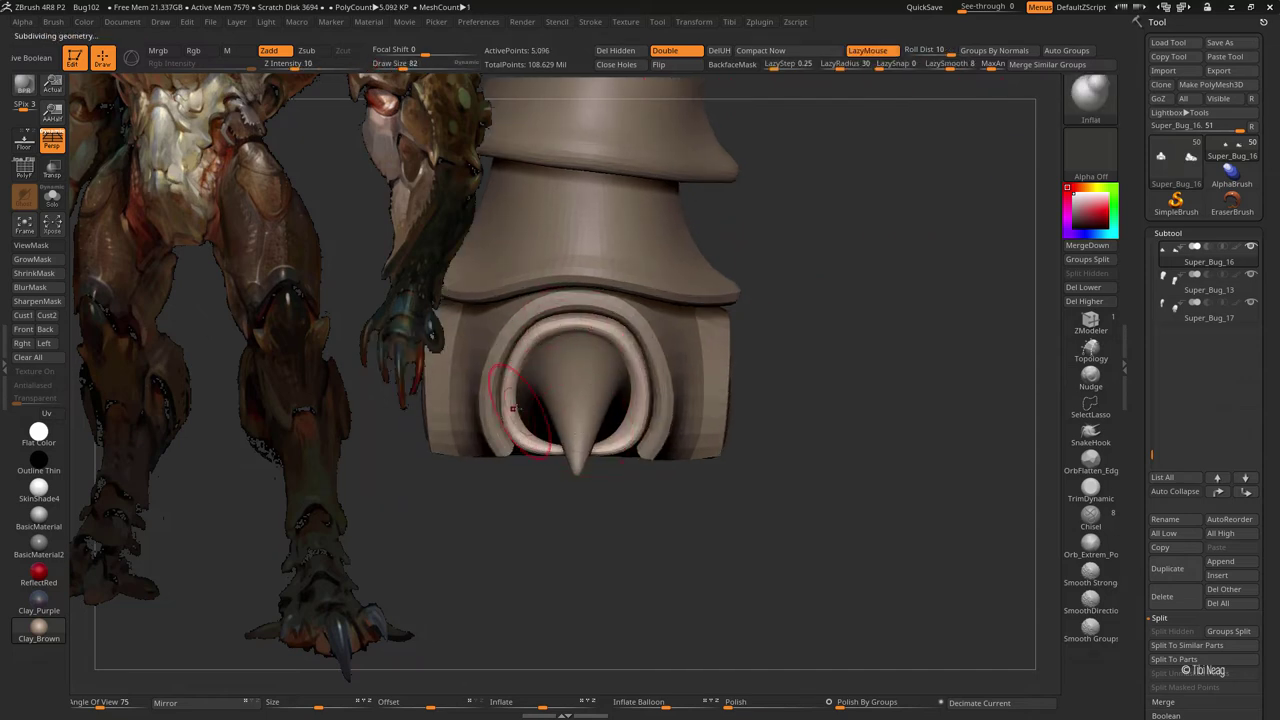
drag(597, 458, 607, 451)
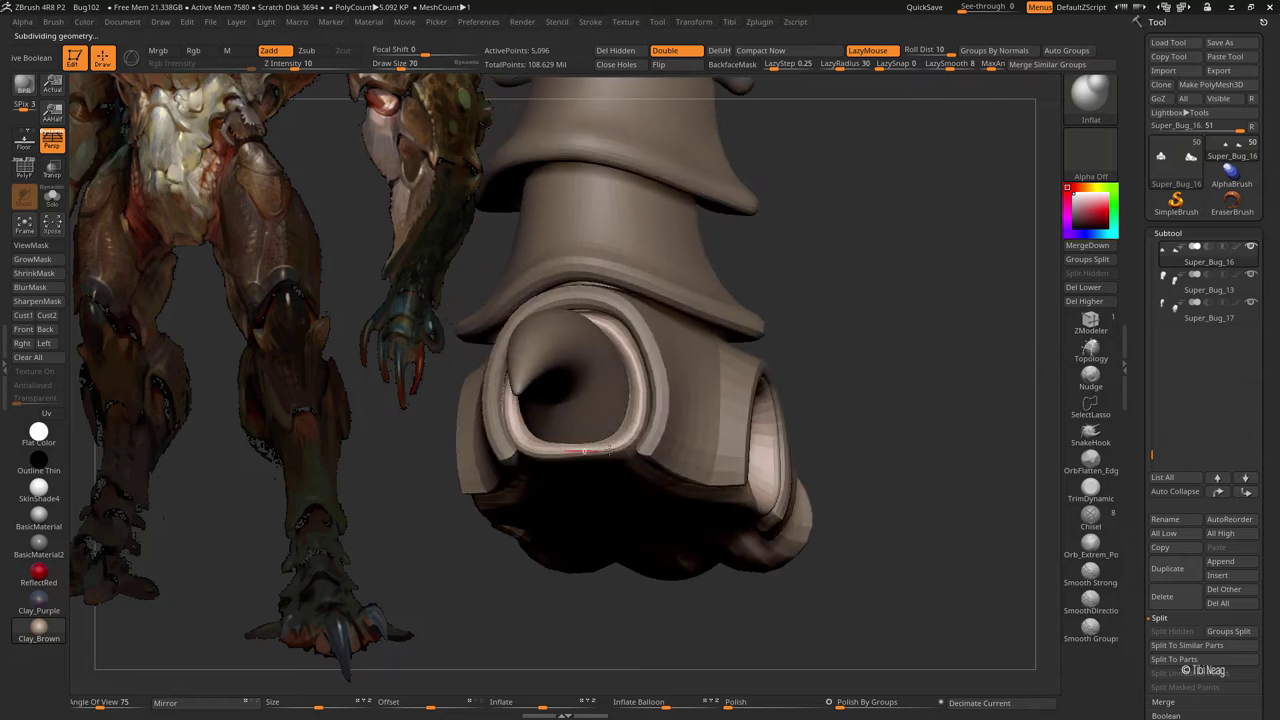
key(ctrl+d)
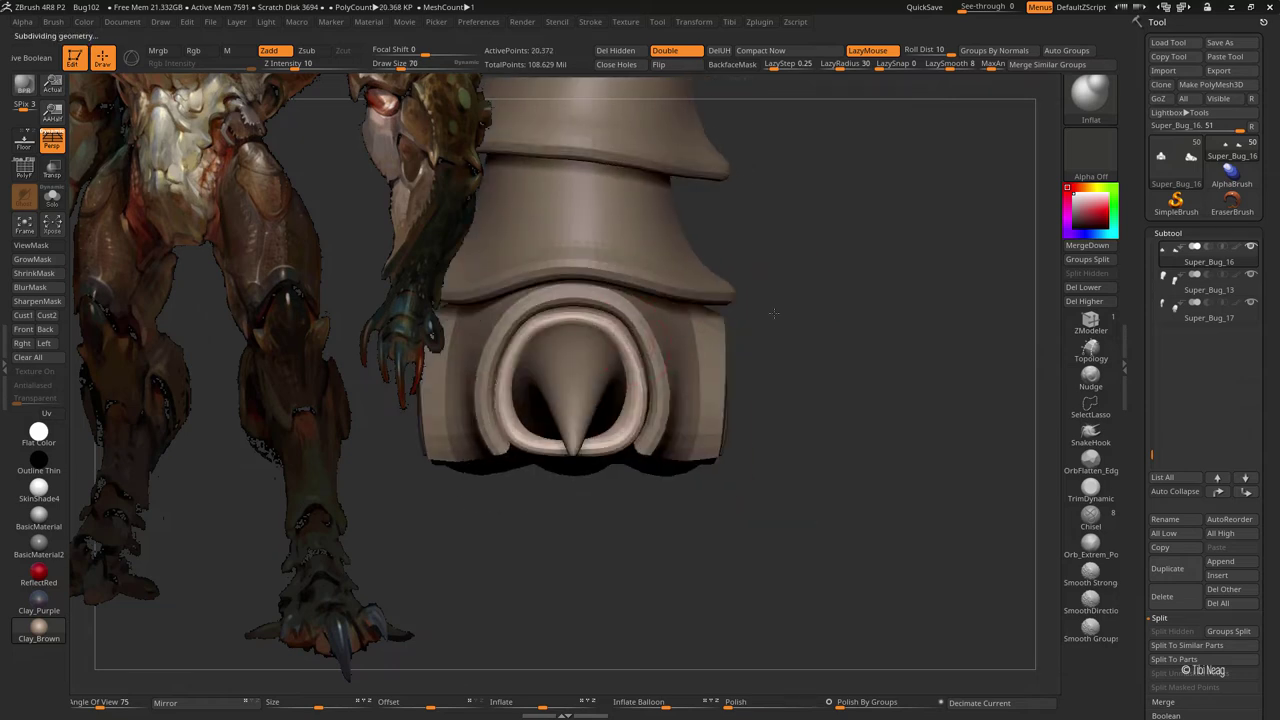
- Adjust the claws' subdivision levels and inspect them isolated from the legs
key(ctrl+d)
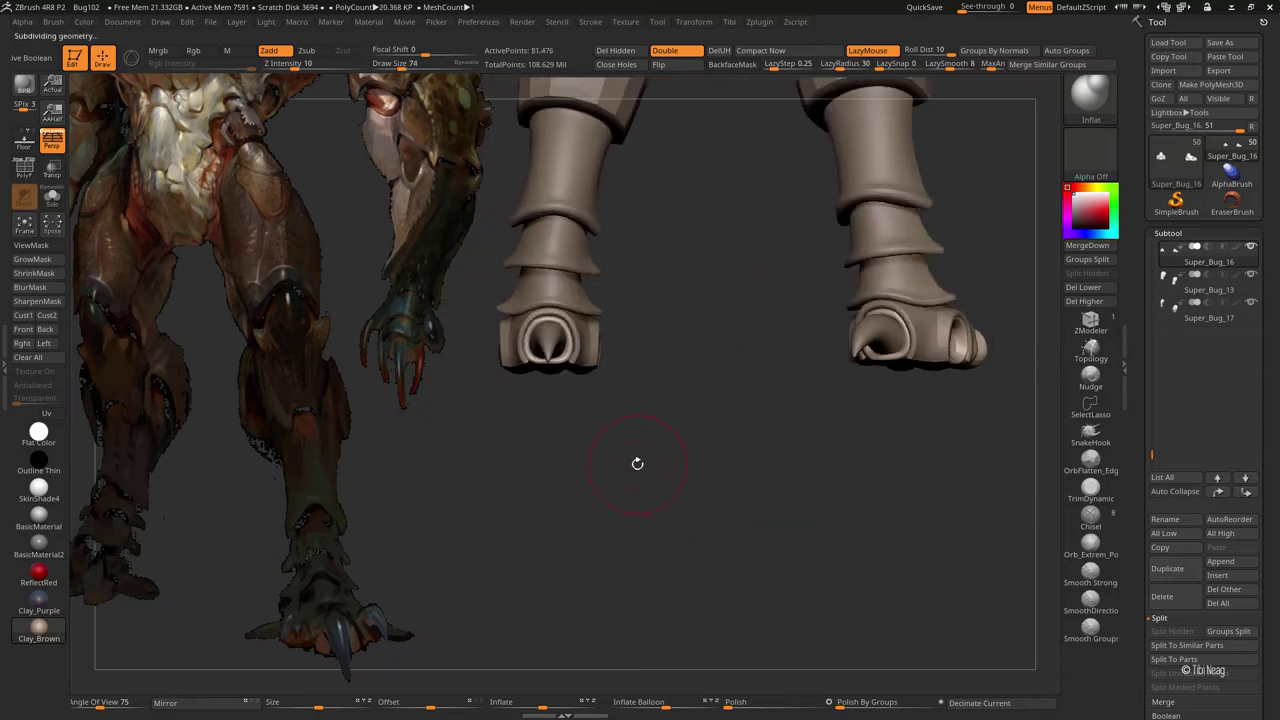
drag(634, 463, 597, 366)
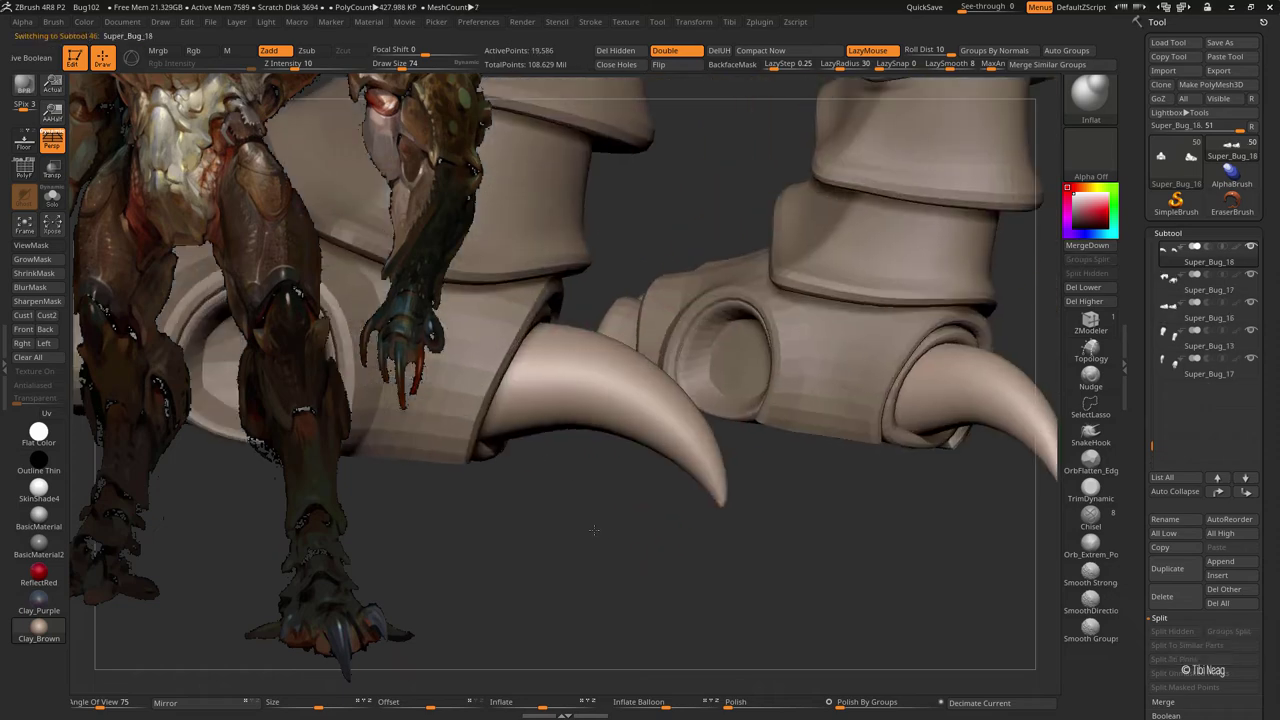
drag(591, 514, 559, 463)
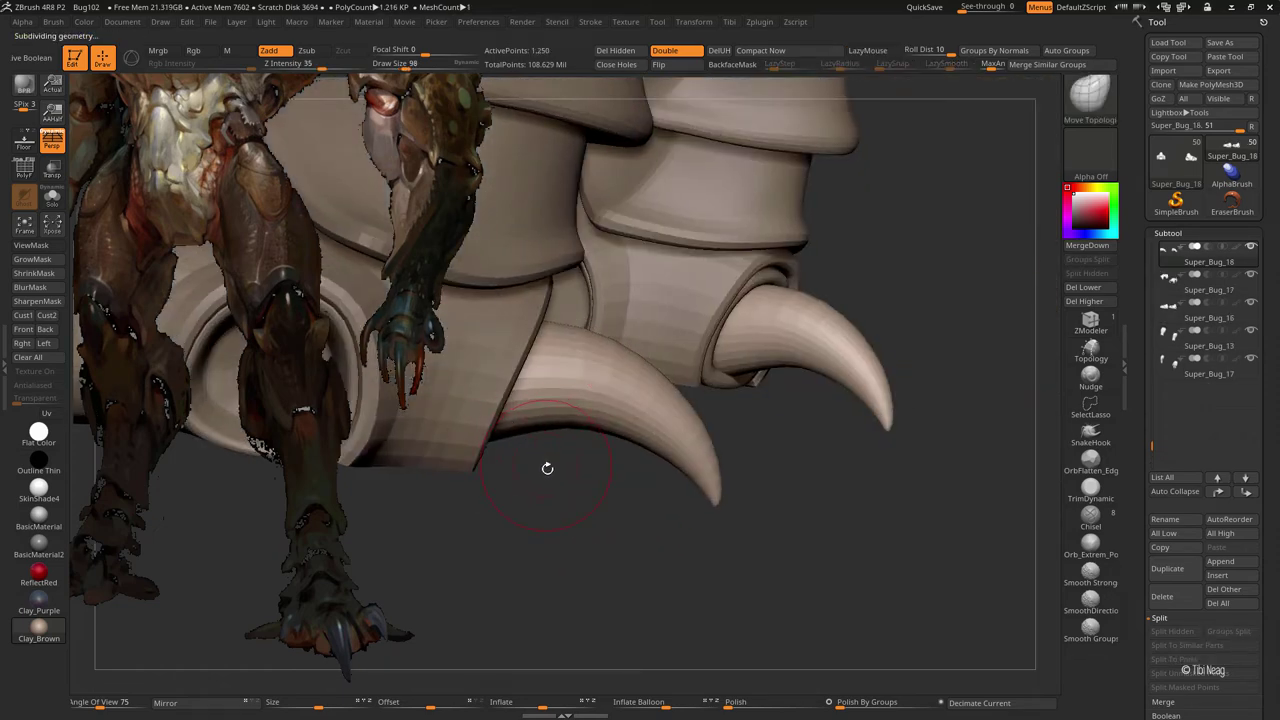
key(shift+d)
key(d)
key(d)
key(alt+s)
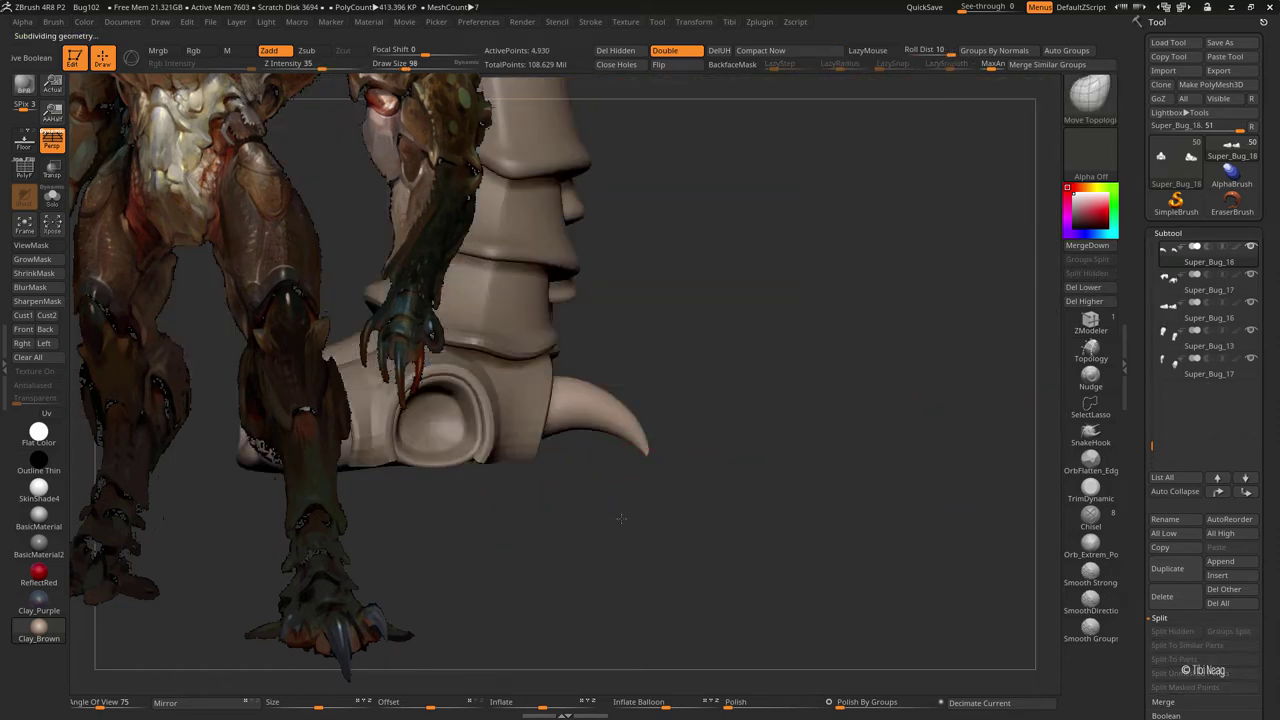
mouse_move(515, 358)
mouse_down()
mouse_move(510, 335)
mouse_move(514, 448)
mouse_up()
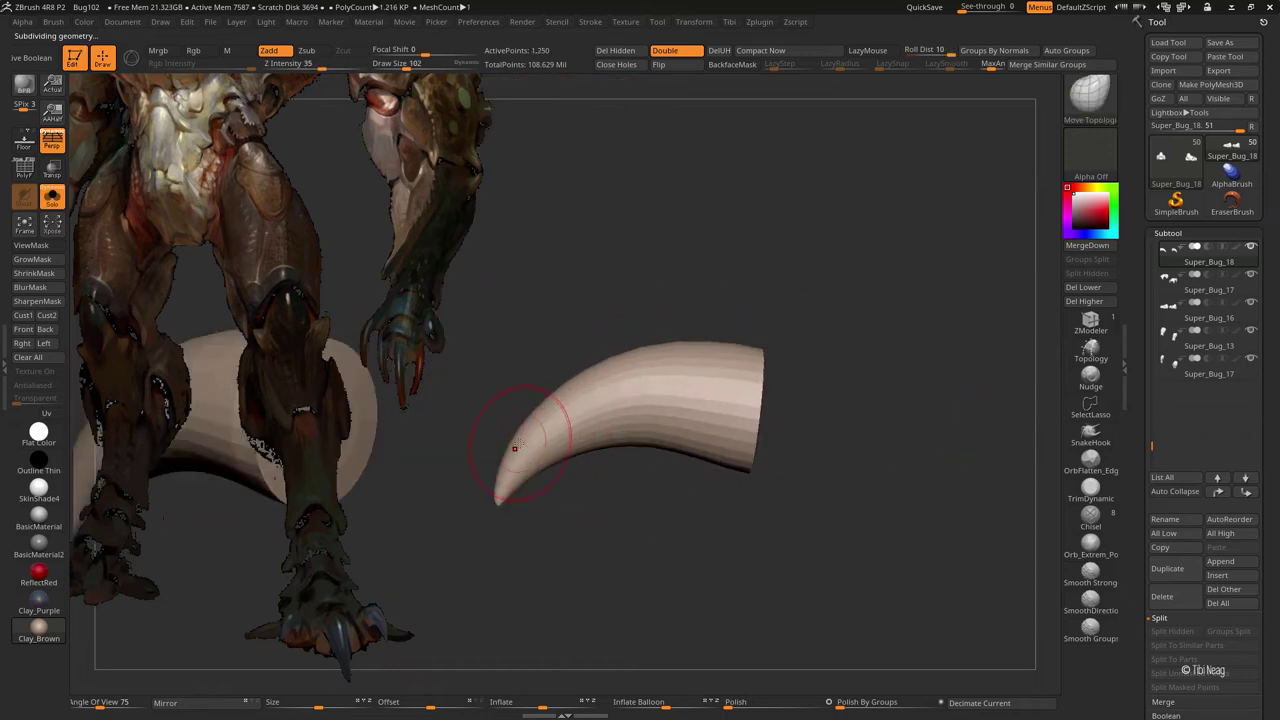
drag(553, 406, 654, 471)
key(alt+s)
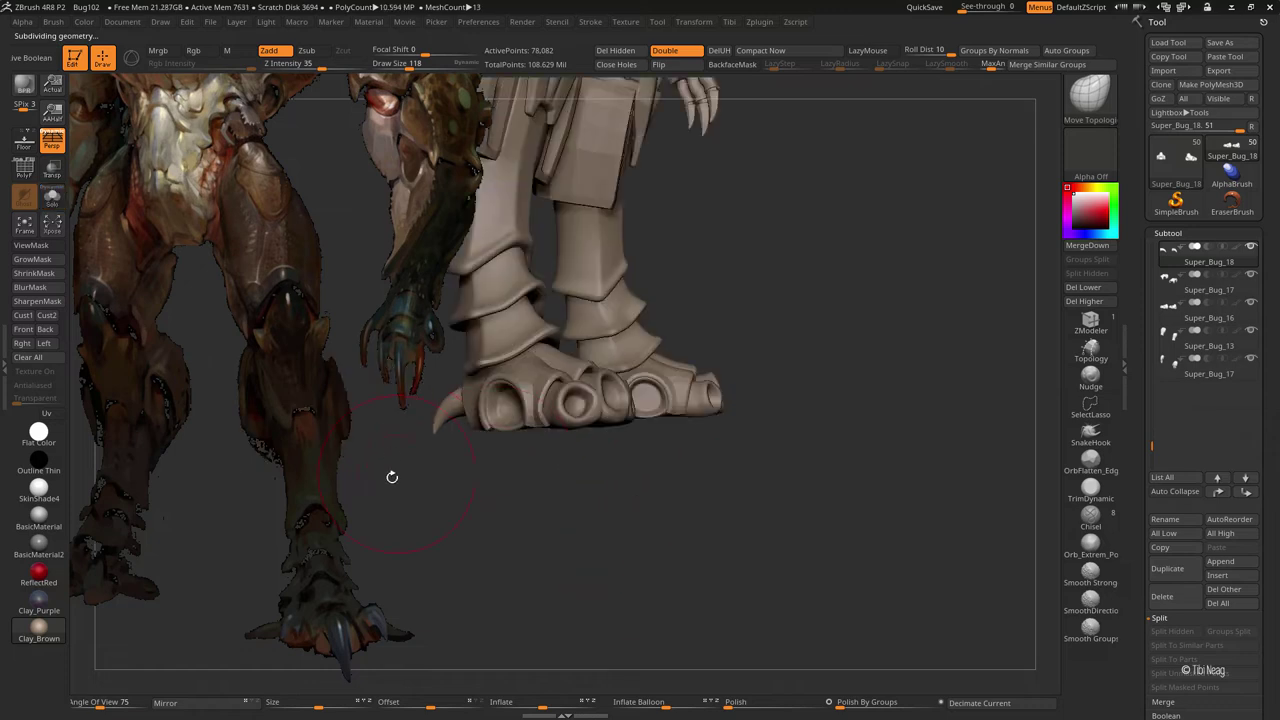
- Select the spike subtool and move it into the front toe ring with Transpose
mouse_move(391, 477)
mouse_down()
mouse_move(601, 563)
mouse_move(491, 434)
mouse_move(537, 471)
mouse_move(496, 443)
mouse_move(512, 408)
mouse_move(580, 480)
mouse_move(680, 551)
mouse_move(670, 521)
mouse_up()
key(ctrl+shift+s)
alt+click(560, 415)
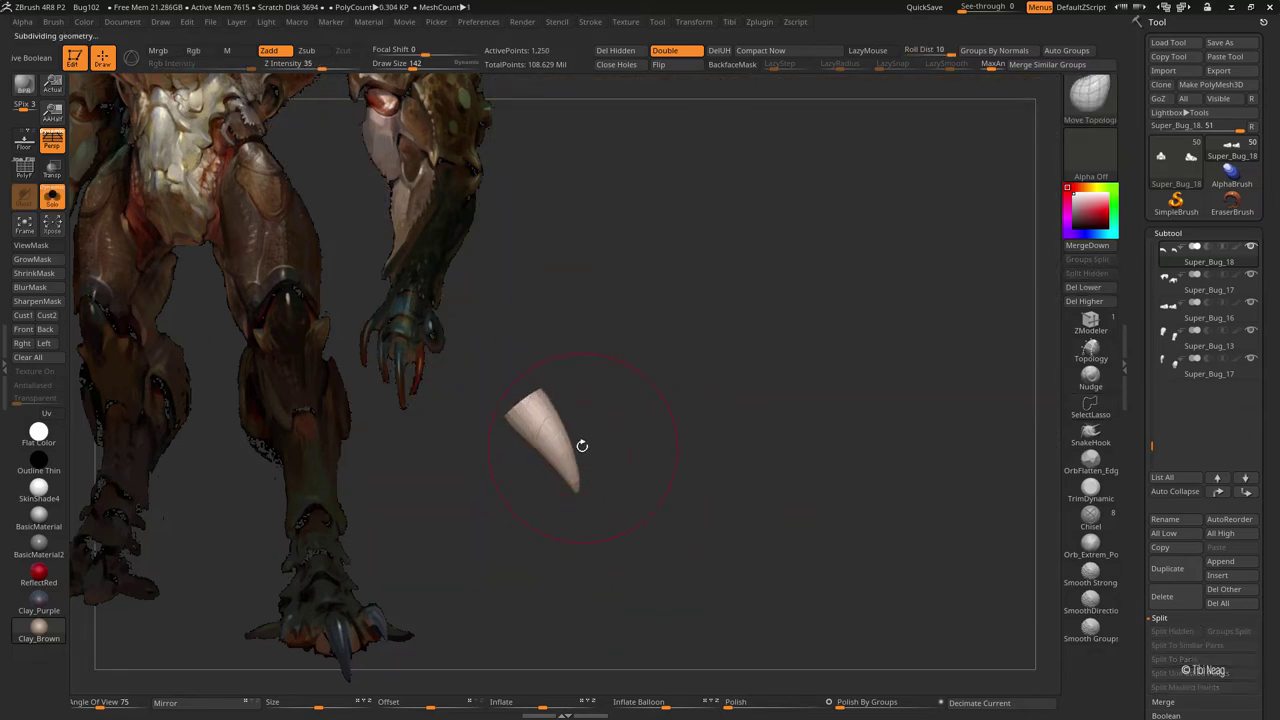
key(w)
key(ctrl+shift+s)
mouse_move(666, 471)
mouse_down()
mouse_move(556, 579)
mouse_move(546, 349)
mouse_move(651, 440)
mouse_up()
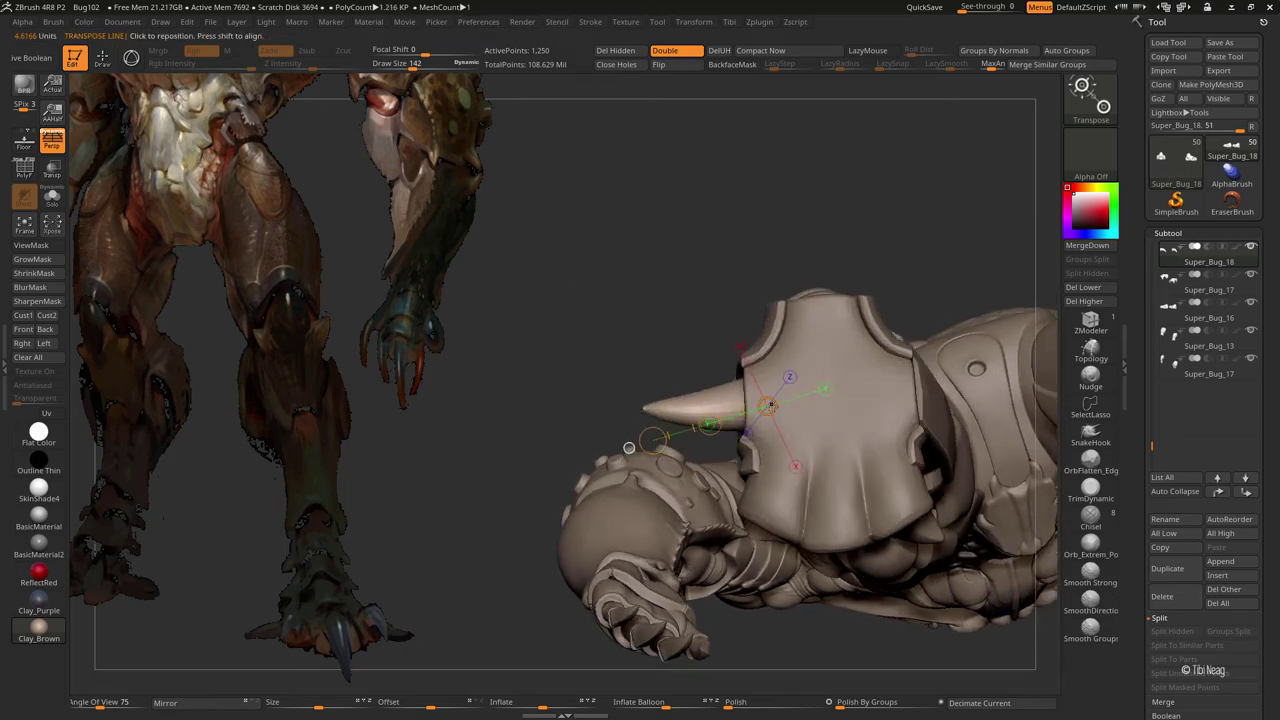
mouse_move(790, 399)
mouse_down()
mouse_move(843, 383)
mouse_move(740, 413)
mouse_up()
- Return to Draw mode and raise the spike's subdivision by two levels
key(q)
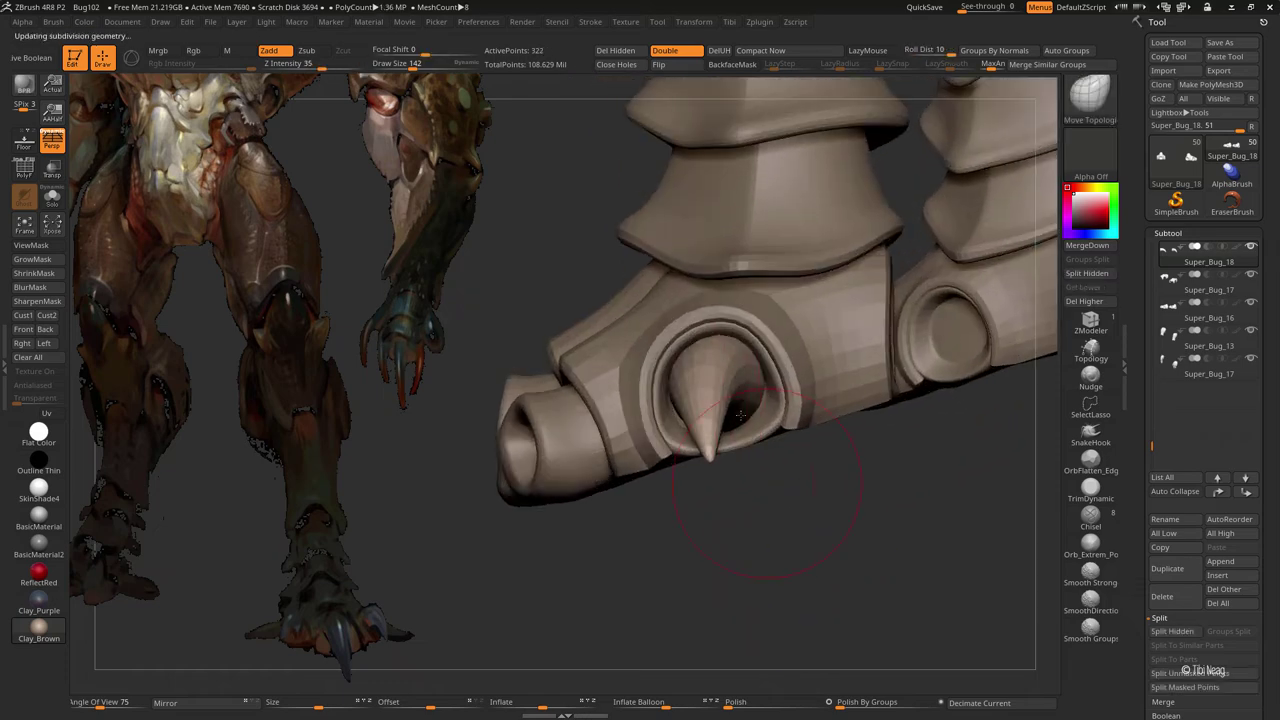
mouse_move(741, 354)
mouse_down()
mouse_move(828, 314)
mouse_move(891, 313)
mouse_move(874, 394)
mouse_move(837, 349)
mouse_move(650, 580)
mouse_move(725, 450)
mouse_move(620, 440)
mouse_move(614, 486)
mouse_up()
key(d)
key(ctrl+d)
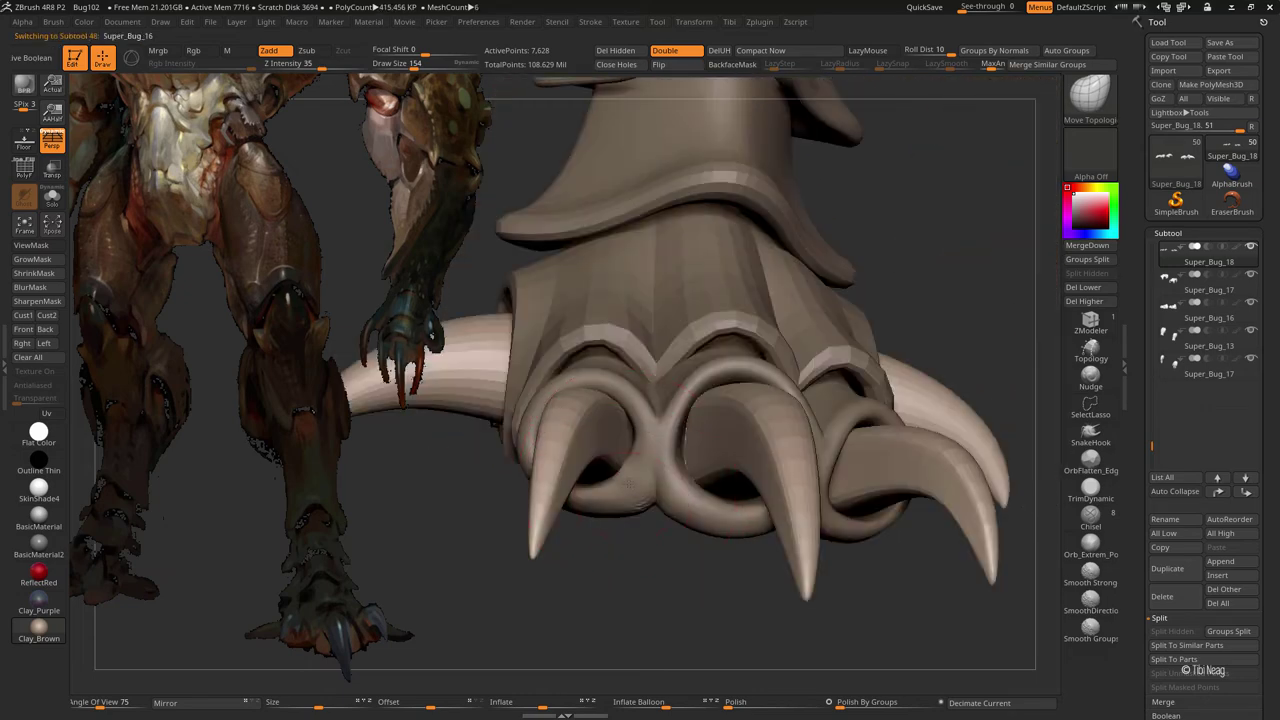
- Isolate the toe ring piece and tweak it with the Inflate and Move Topological brushes
alt+click(628, 515)
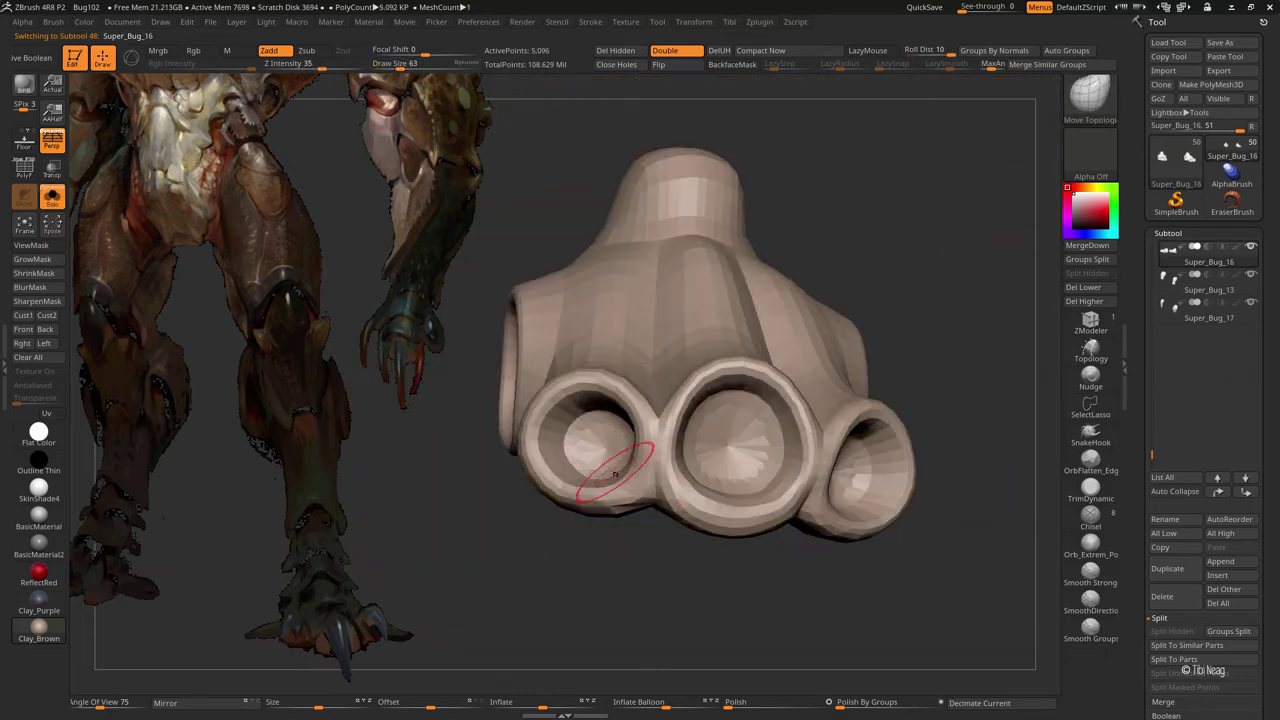
ctrl+right_drag(615, 474, 616, 510)
key(b)
key(i)
key(n)
key(b)
key(m)
key(t)
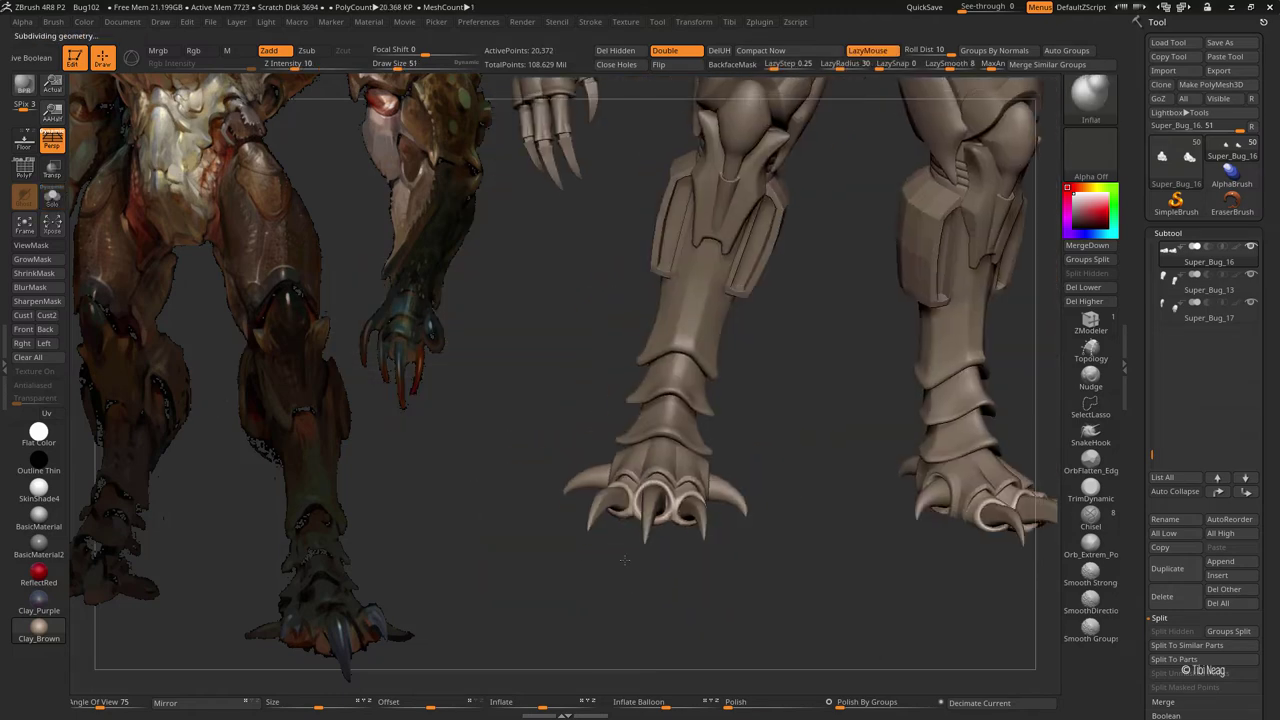
right_drag(606, 485, 913, 494)
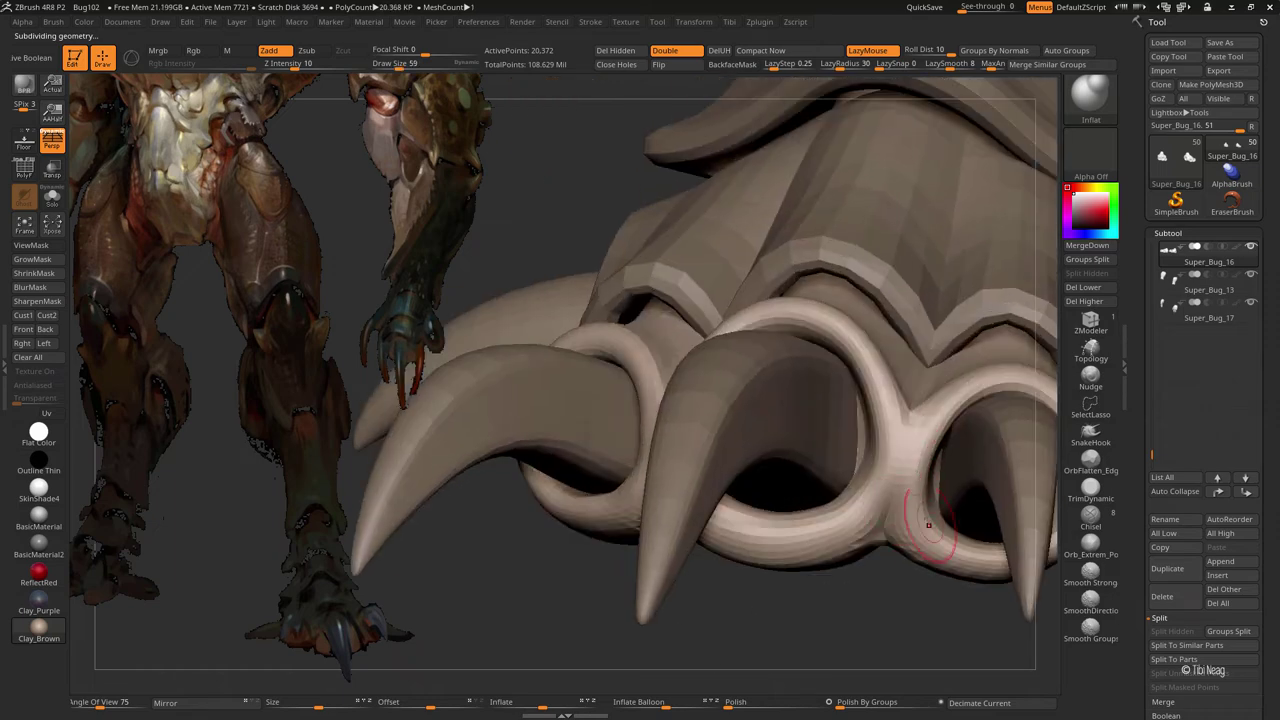
right_drag(975, 578, 888, 293)
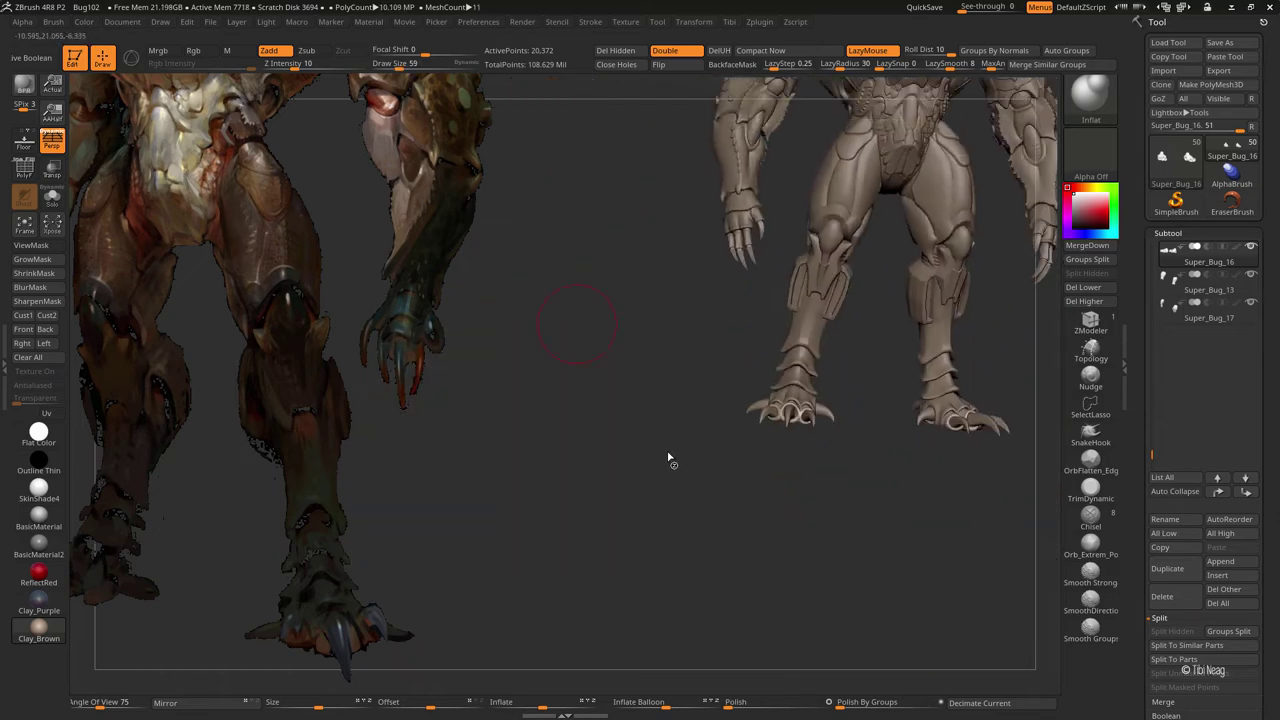
right_drag(814, 380, 1273, 333)
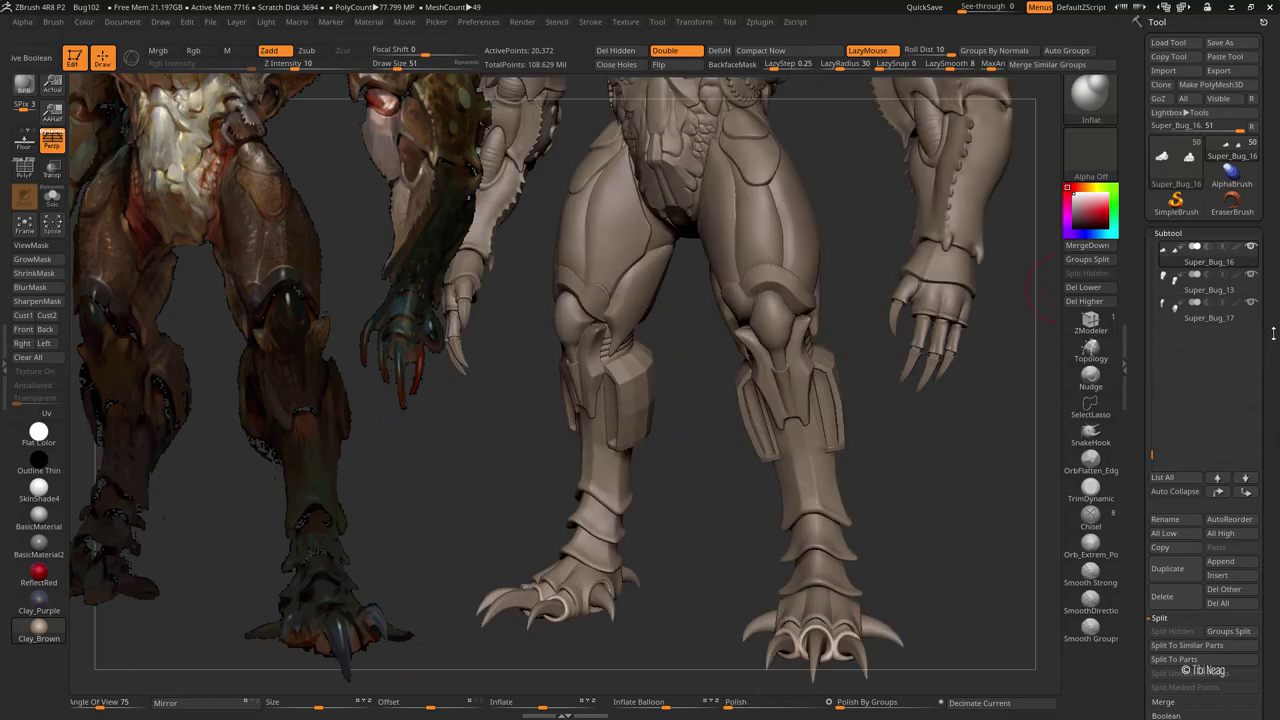
right_drag(770, 303, 690, 347)
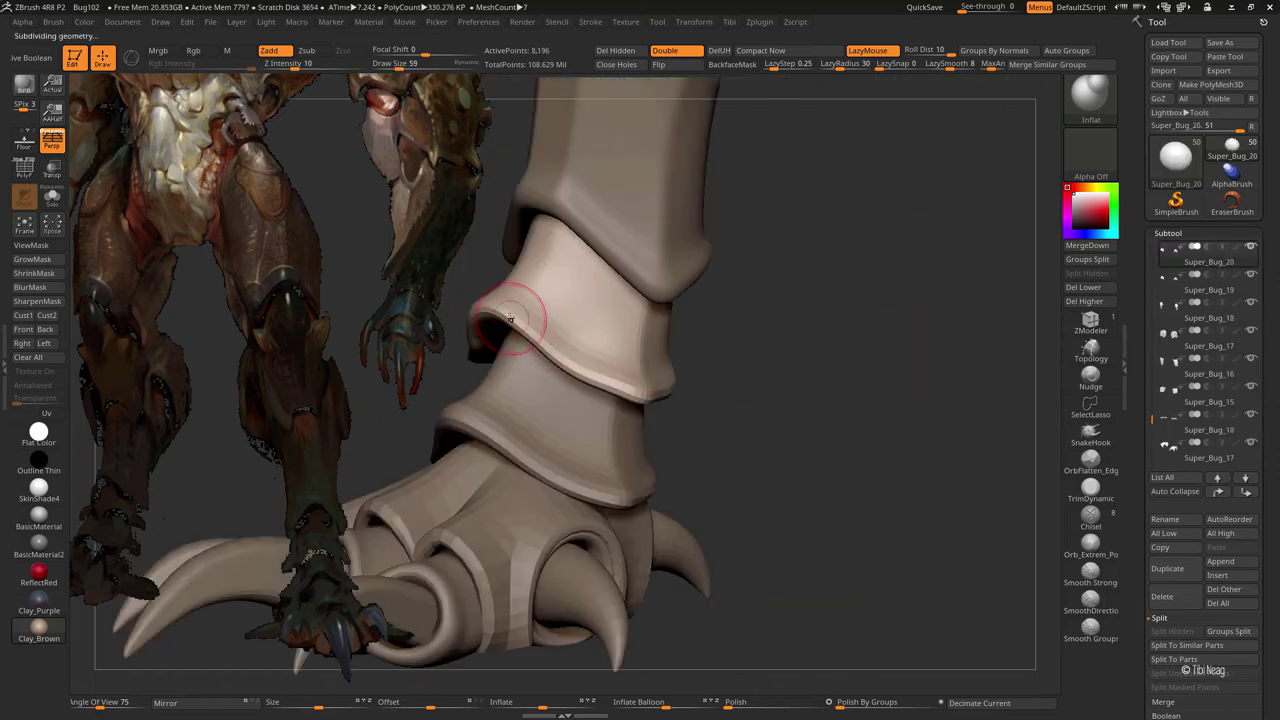
mouse_move(780, 424)
right_down()
mouse_move(709, 351)
mouse_move(700, 398)
mouse_move(829, 277)
right_up()
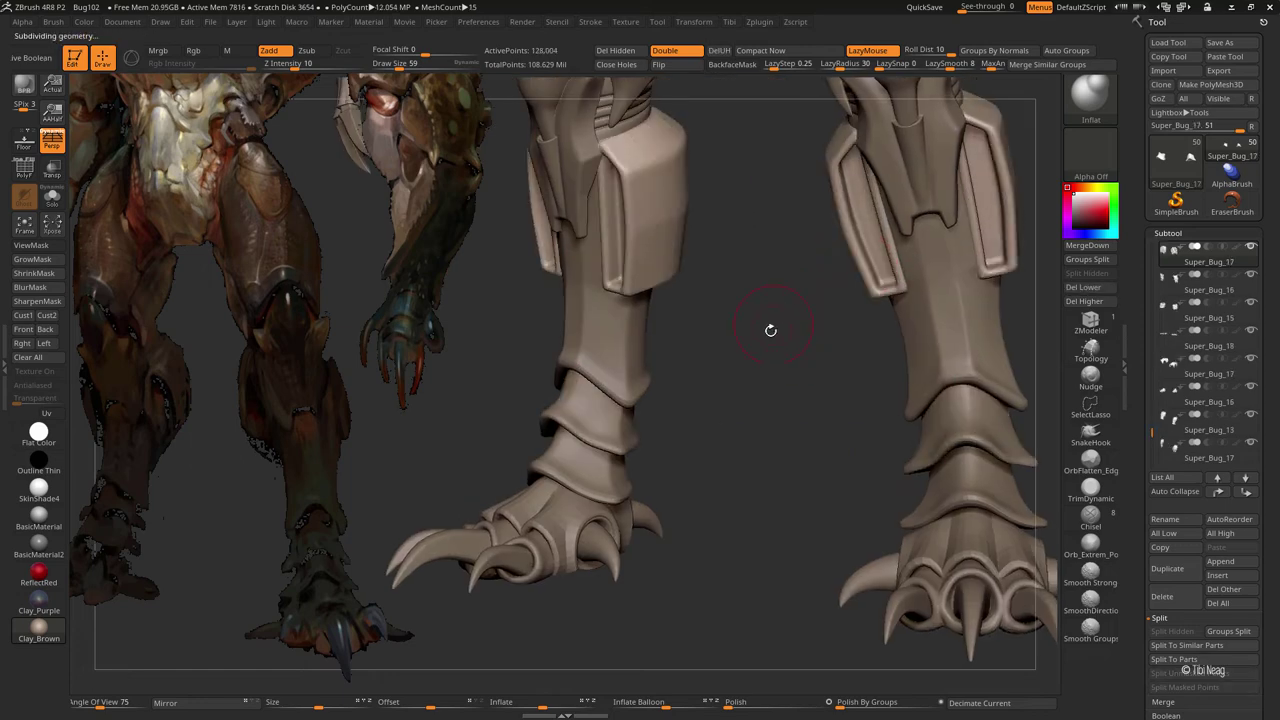
mouse_move(771, 329)
right_down()
mouse_move(690, 398)
mouse_move(726, 346)
right_up()
- With Move Topological active, add two subdivision levels to the shin plates, then drop back one
key(b)
key(m)
key(t)
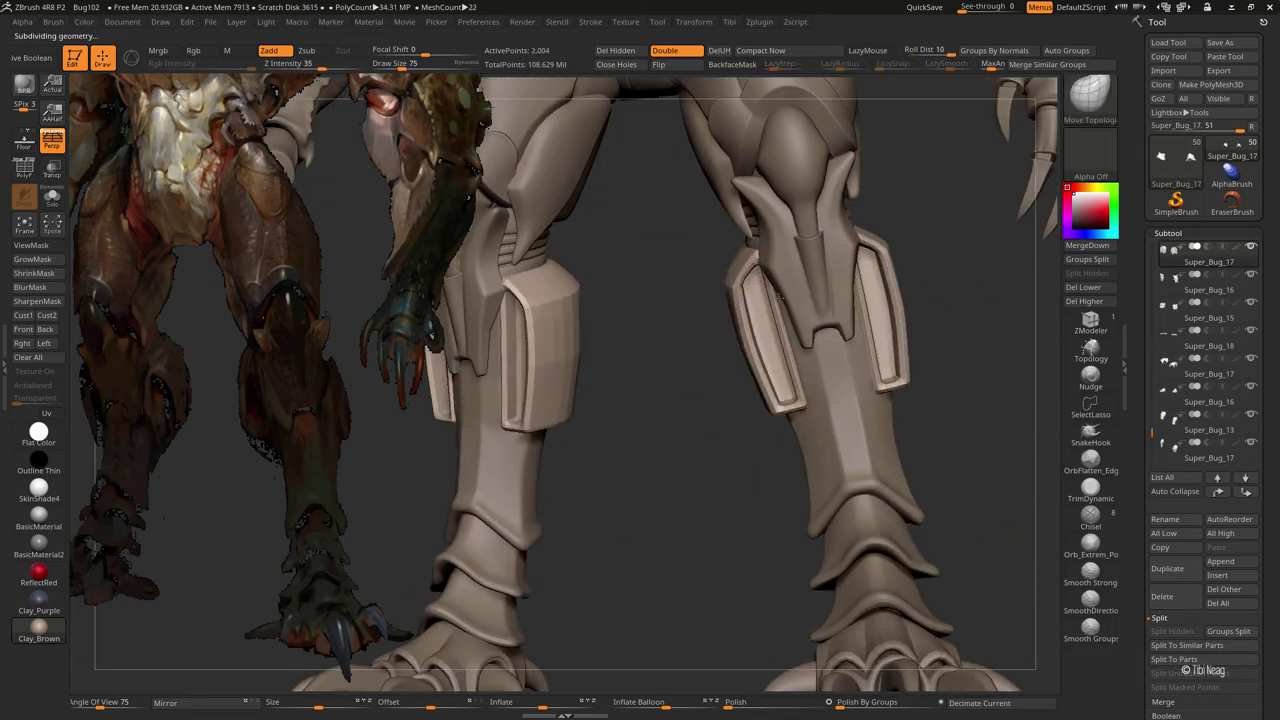
right_drag(865, 314, 800, 392)
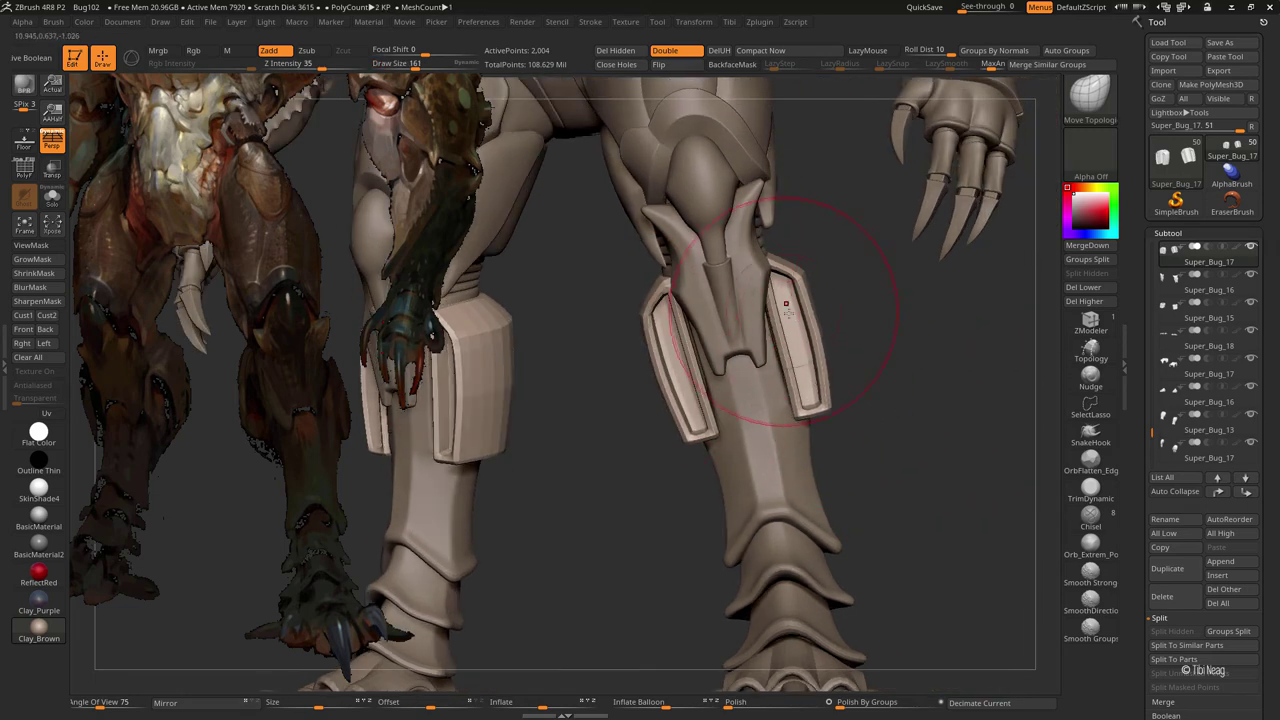
key(ctrl+d)
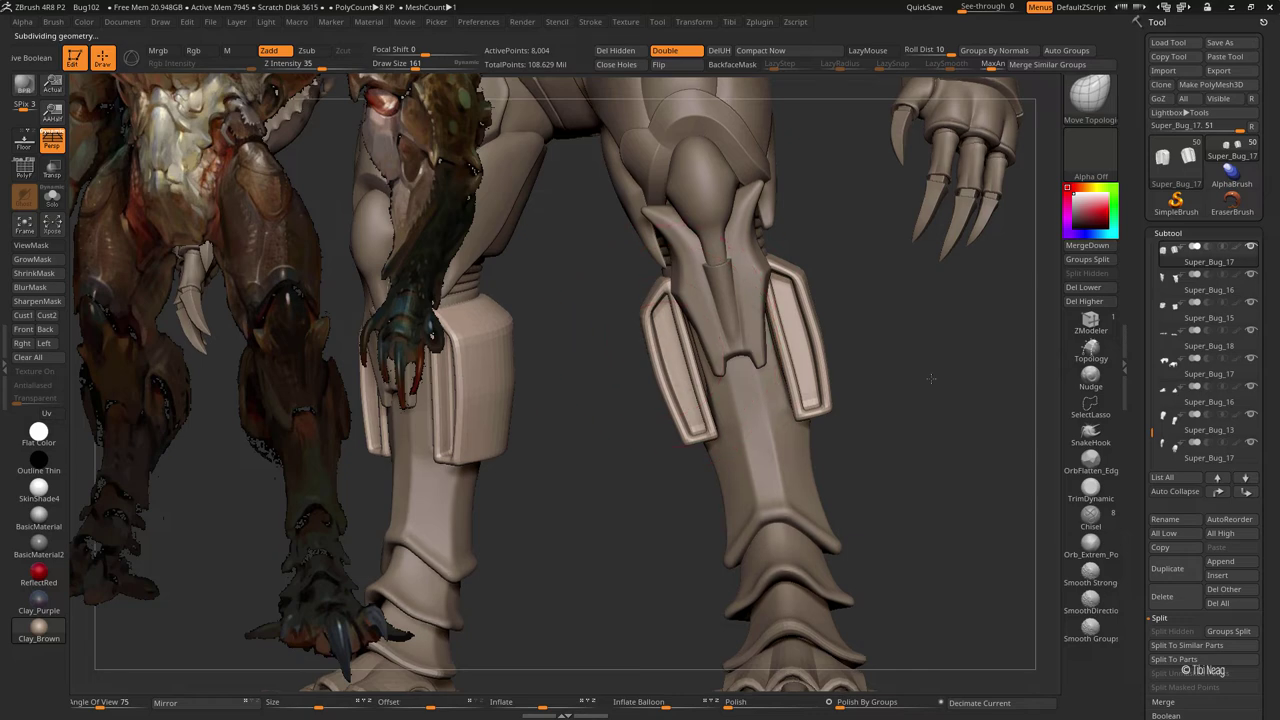
key(ctrl+d)
mouse_move(603, 427)
mouse_down()
mouse_move(563, 426)
mouse_move(643, 370)
mouse_up()
key(shift+d)
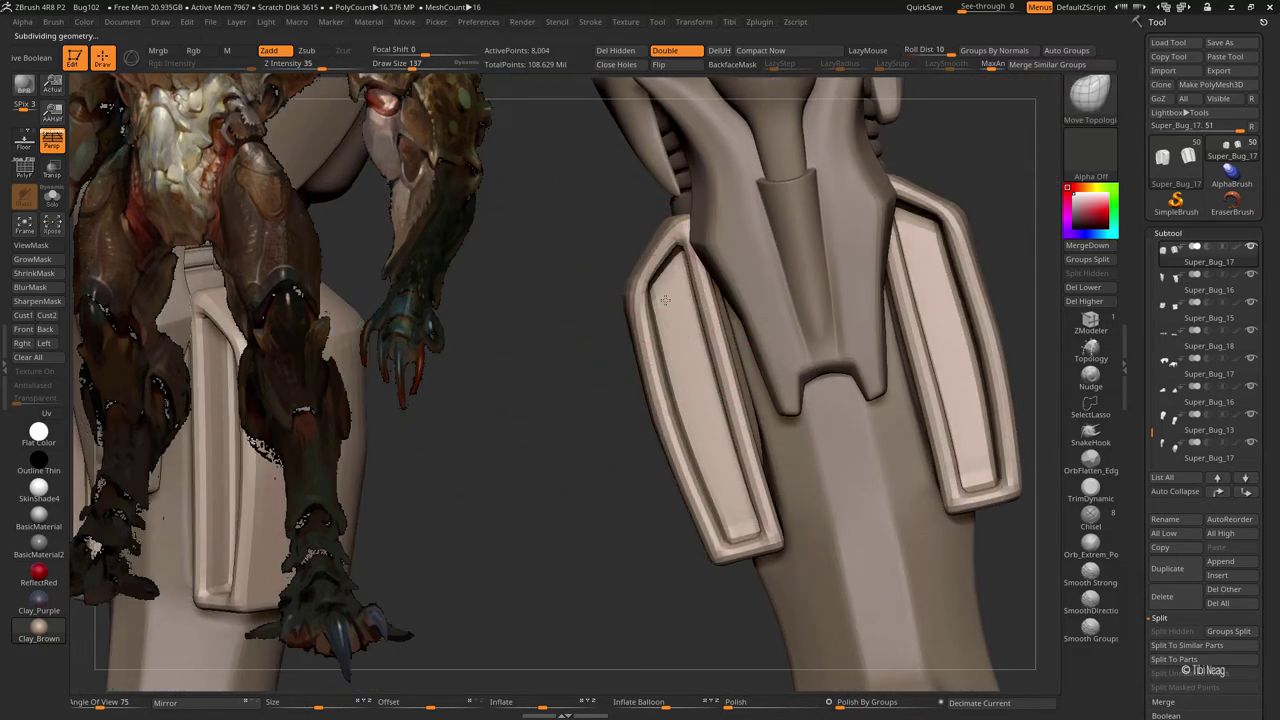
mouse_move(668, 255)
mouse_down()
mouse_move(820, 271)
mouse_move(822, 252)
mouse_up()
mouse_move(866, 382)
alt+mouse_down()
mouse_move(874, 361)
mouse_move(762, 400)
mouse_move(857, 400)
alt+mouse_up()
- Make the claw set the active subtool and orbit around the foot to inspect the claw bases
alt+click(765, 462)
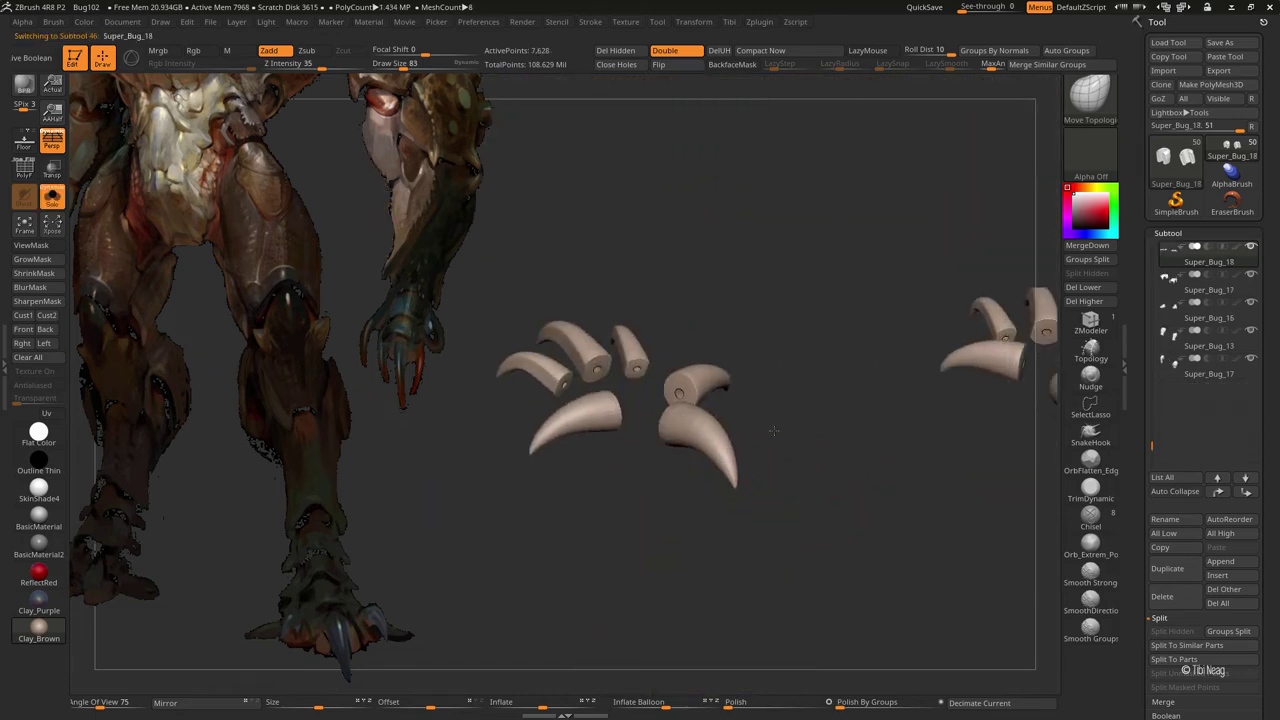
mouse_move(575, 478)
mouse_down()
mouse_move(860, 237)
mouse_move(601, 383)
mouse_up()
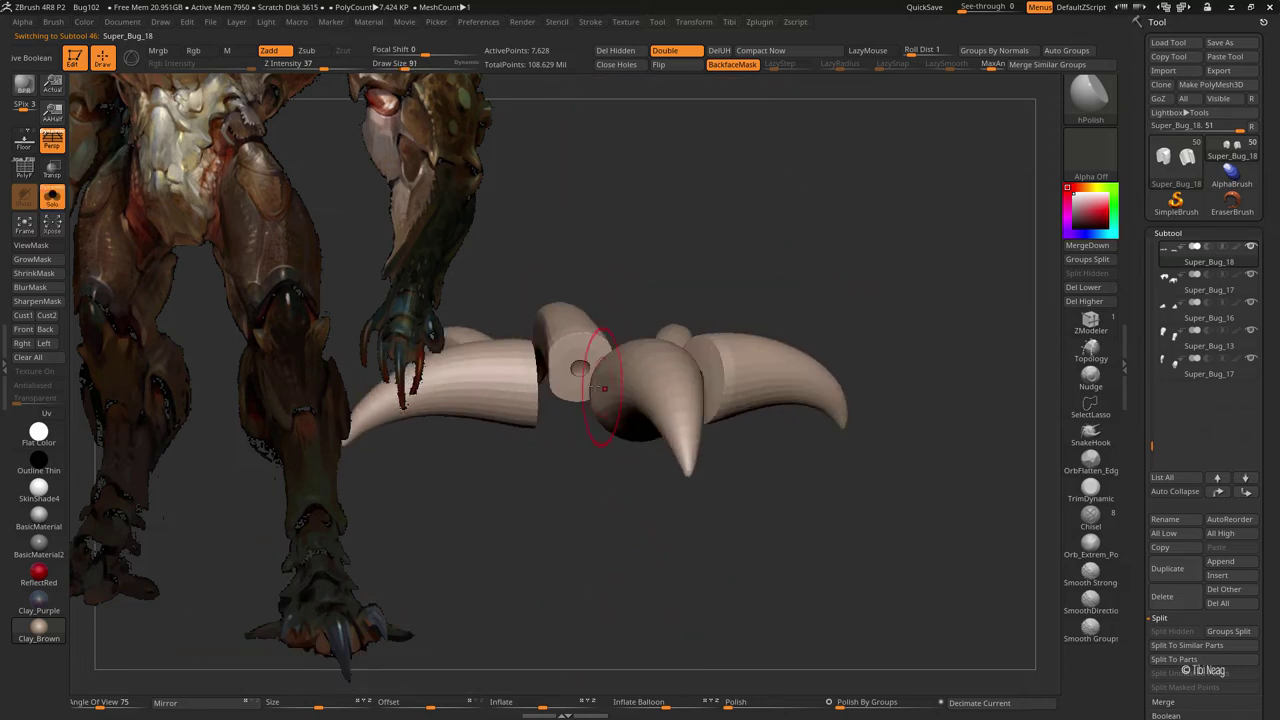
drag(668, 455, 598, 416)
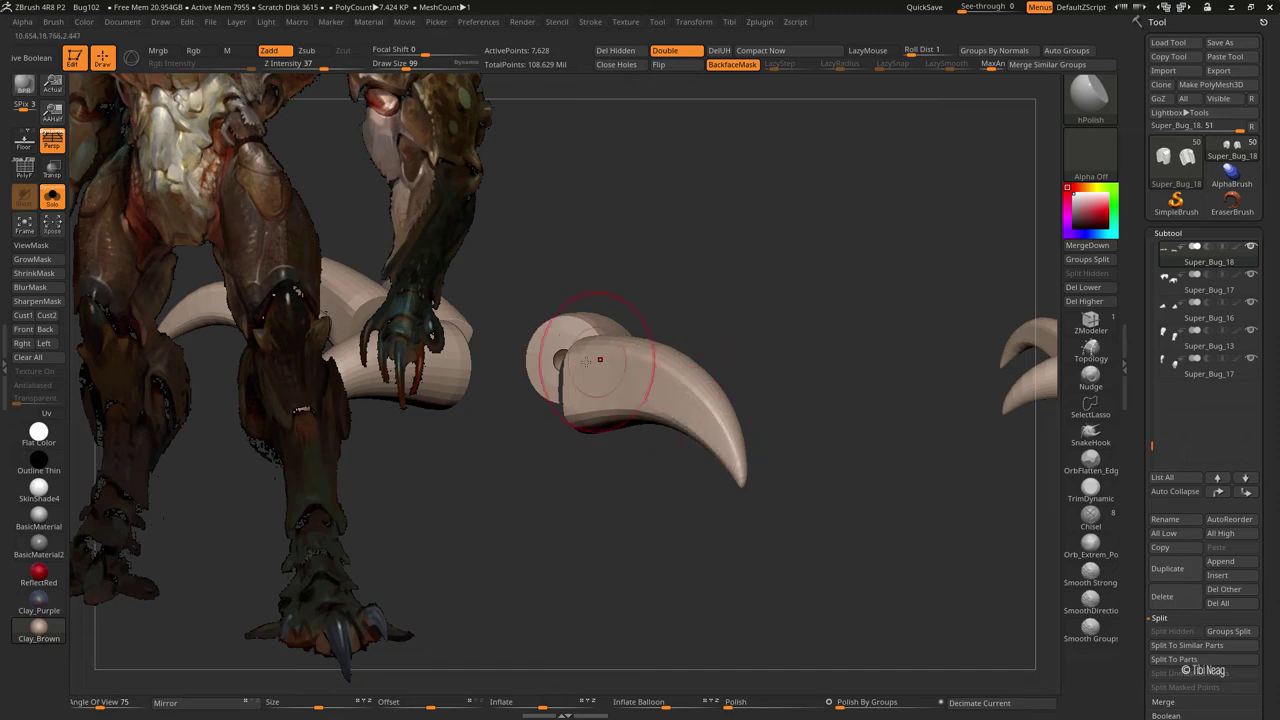
mouse_move(654, 386)
mouse_down()
mouse_move(774, 443)
mouse_move(815, 547)
mouse_move(801, 521)
mouse_move(622, 426)
mouse_move(608, 447)
mouse_up()
drag(667, 387, 626, 428)
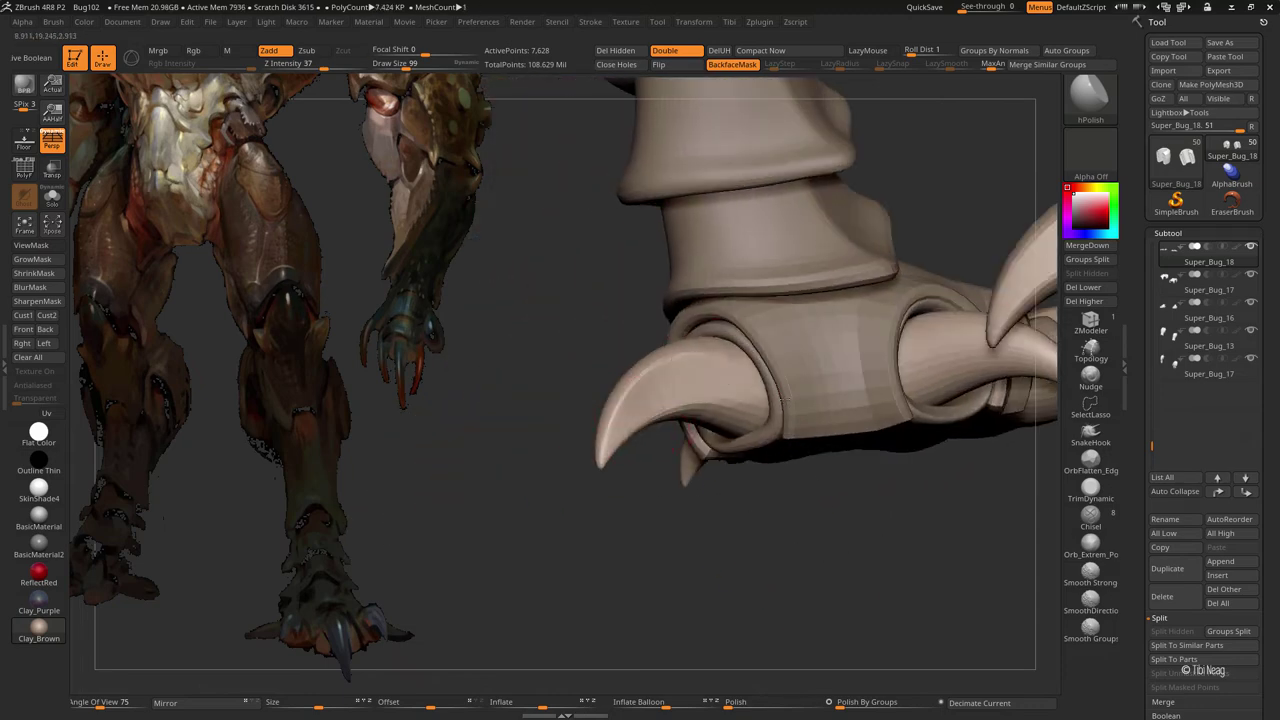
- Solo the claws to view them isolated, then bring back the whole foot
key(shift+s)
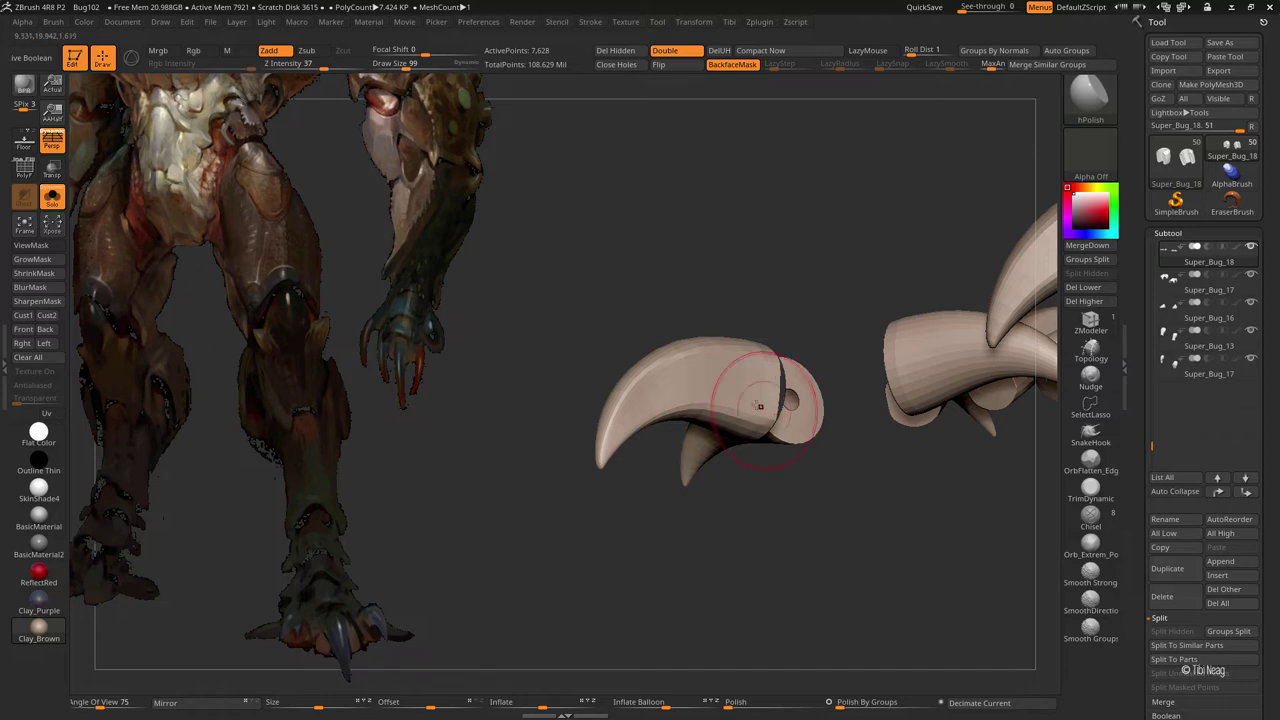
drag(725, 372, 746, 226)
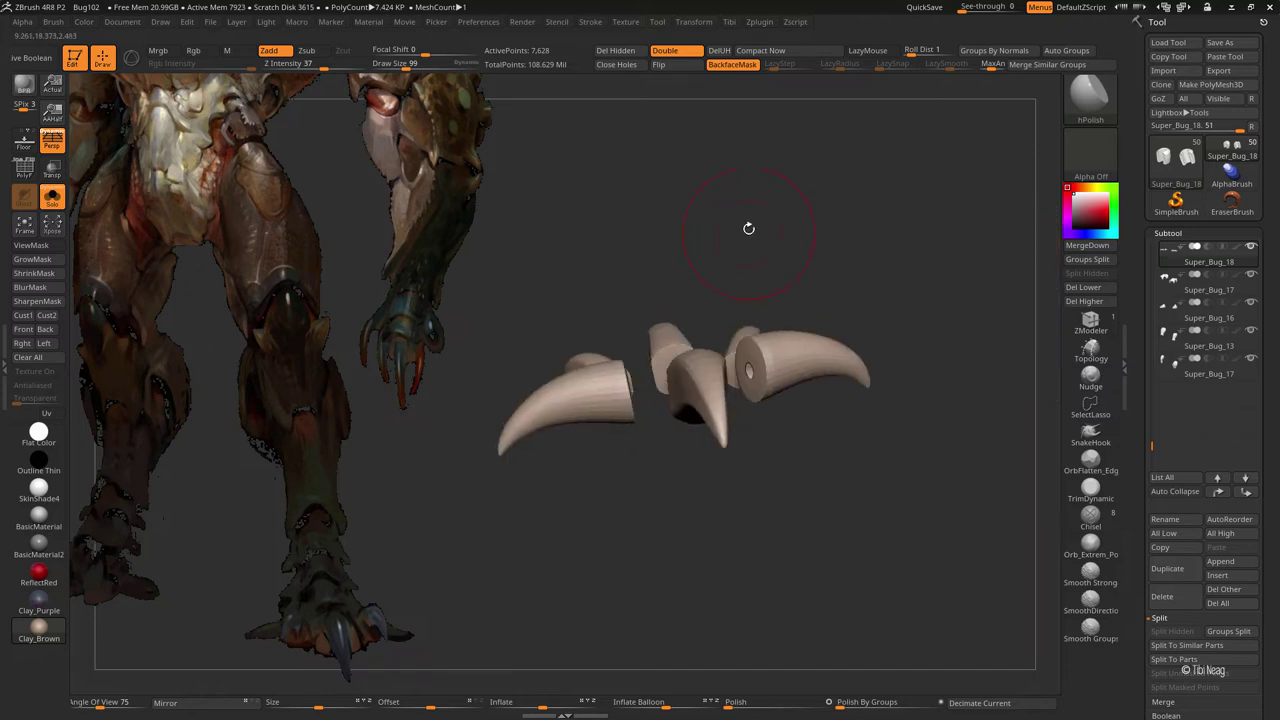
key(shift+s)
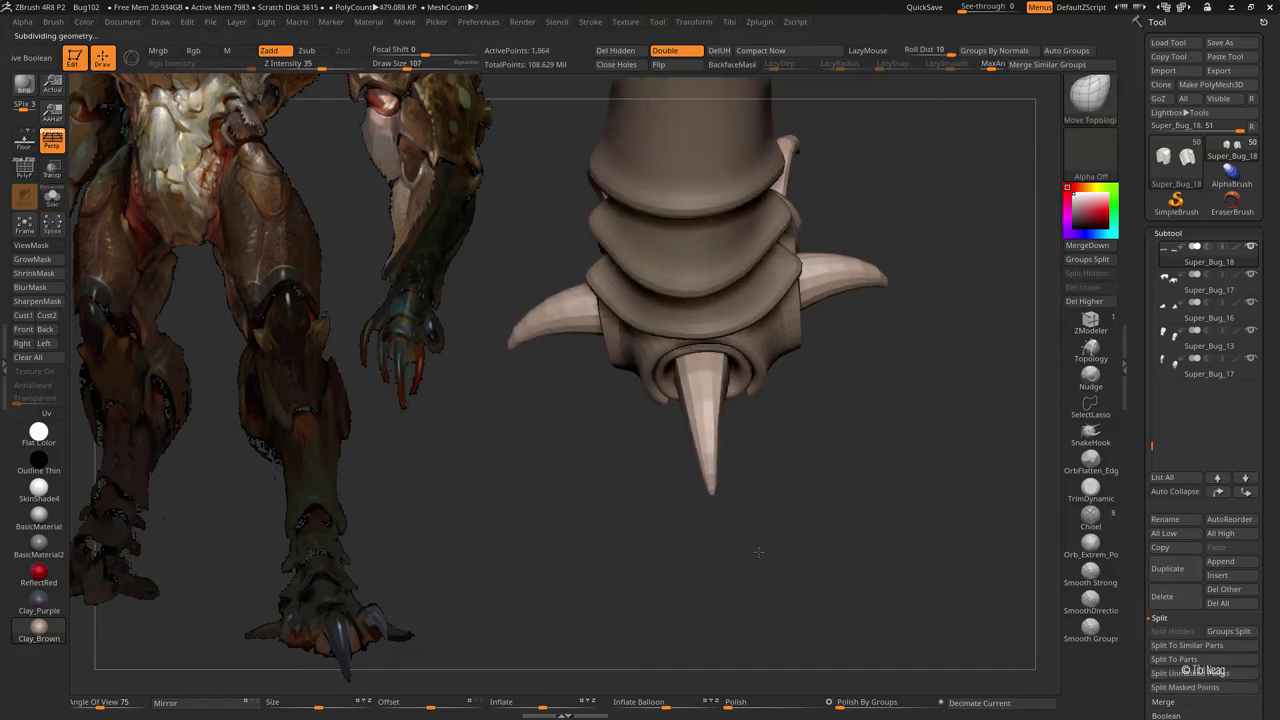
- Reshape the rear foot segments and spur with Move Topological, then zoom in on the right knee piece
drag(735, 568, 737, 472)
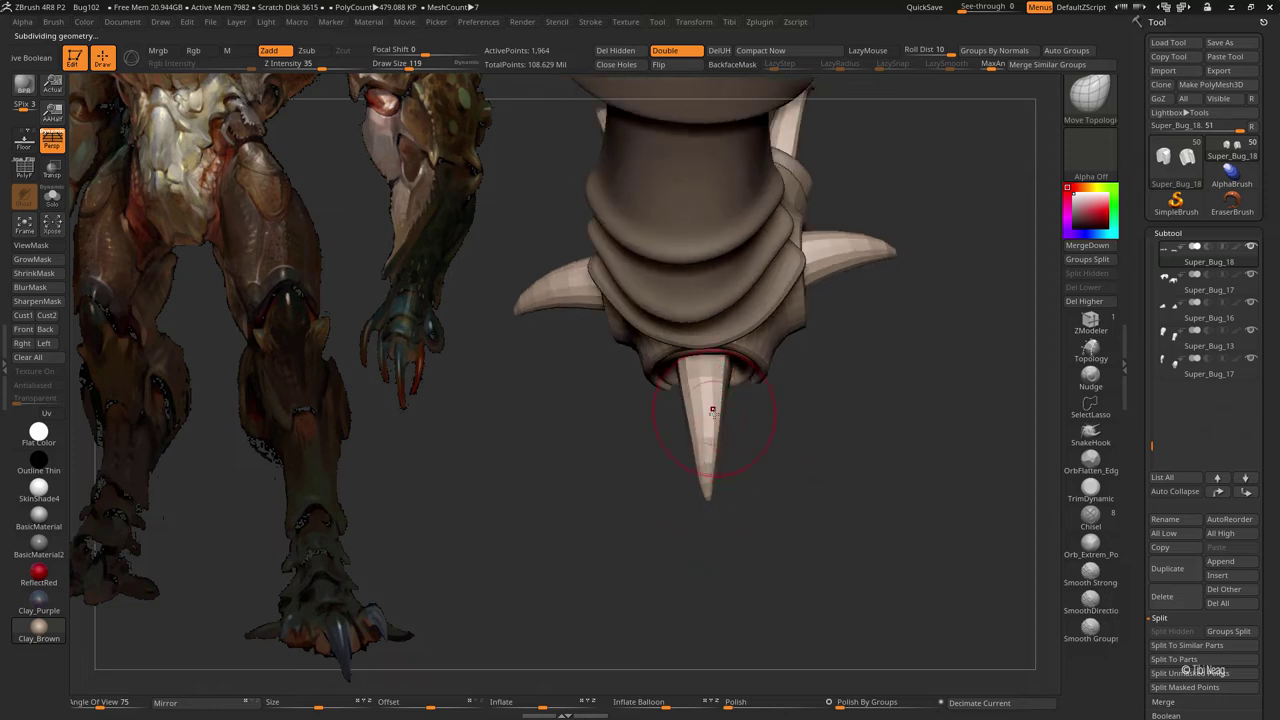
alt+drag(714, 414, 769, 469)
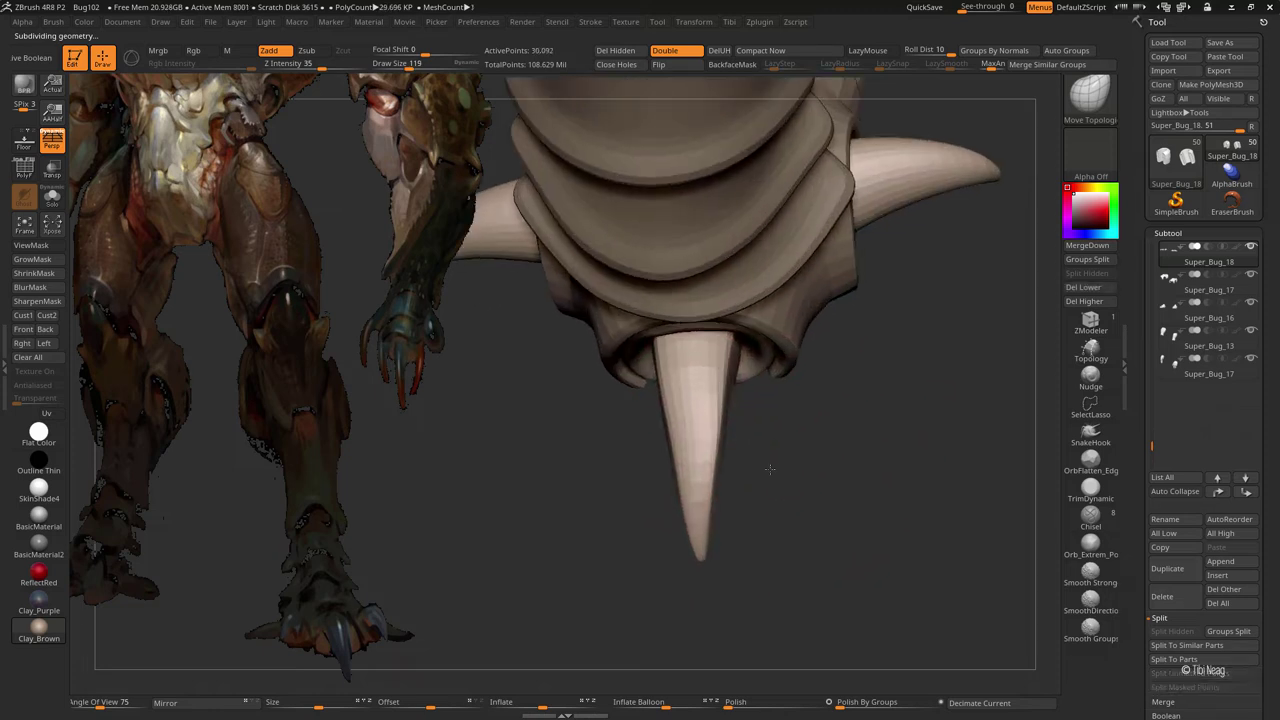
alt+drag(696, 451, 760, 560)
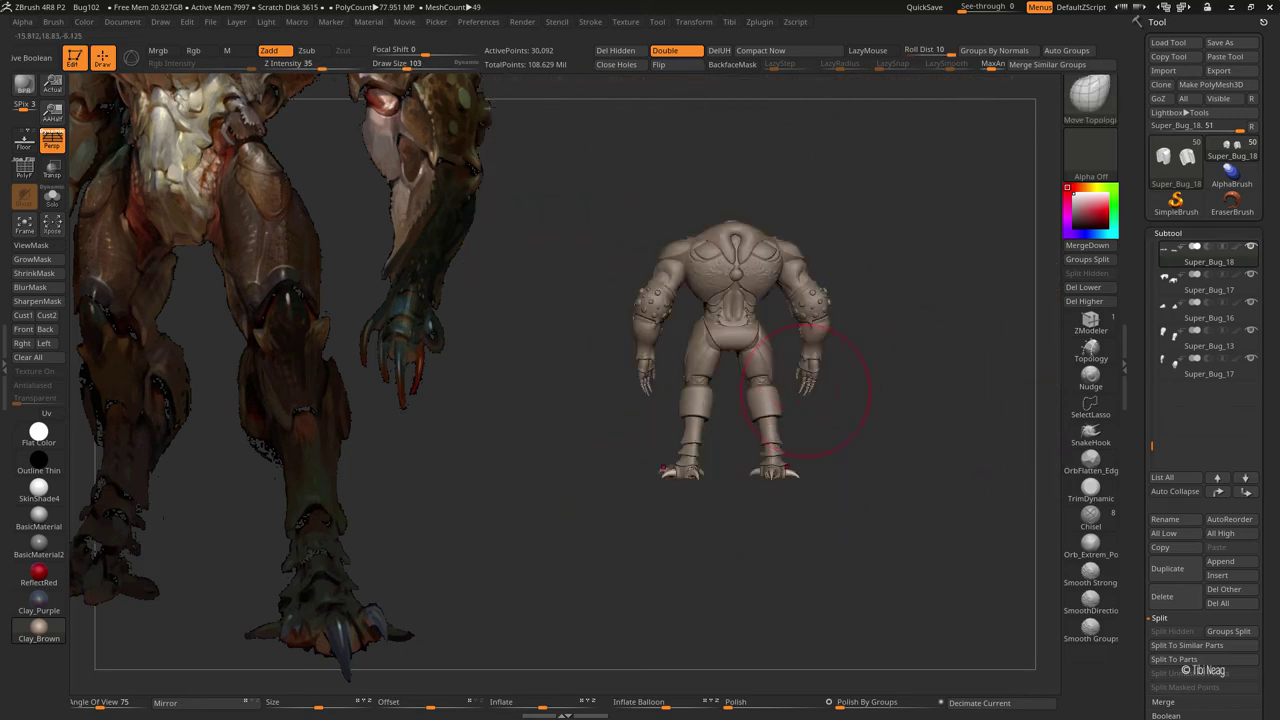
alt+drag(806, 388, 806, 289)
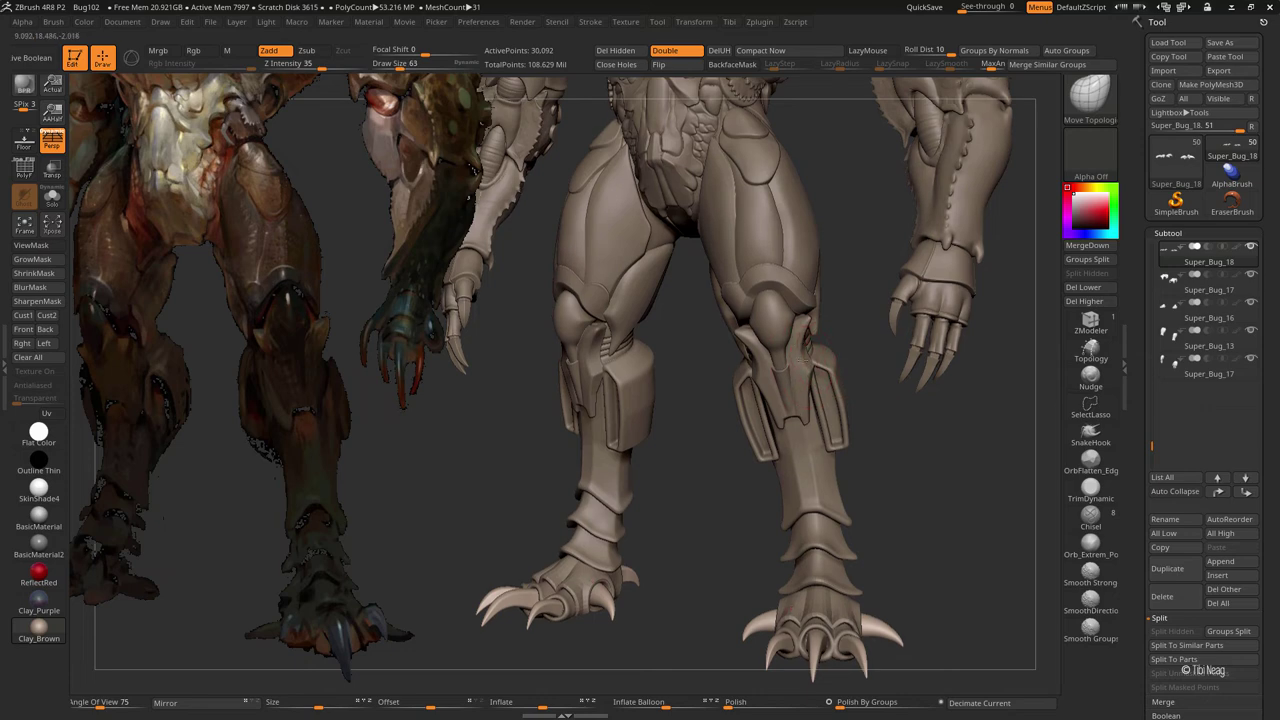
mouse_move(842, 359)
alt+mouse_down()
mouse_move(790, 342)
mouse_move(733, 376)
alt+mouse_up()
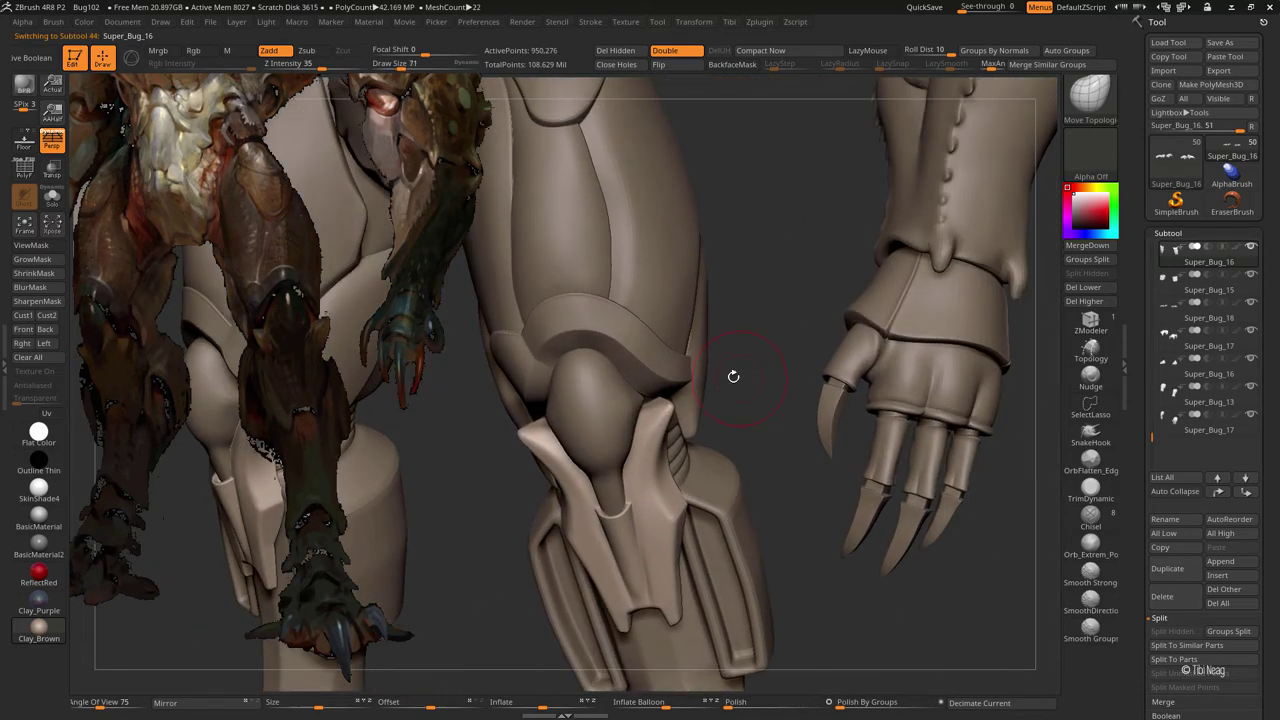
- Drop knee piece Super_Bug_16 to a low subdivision level (3,716 points) and rotate to see its edge
key(shift)
key(shift+d)
key(shift+d)
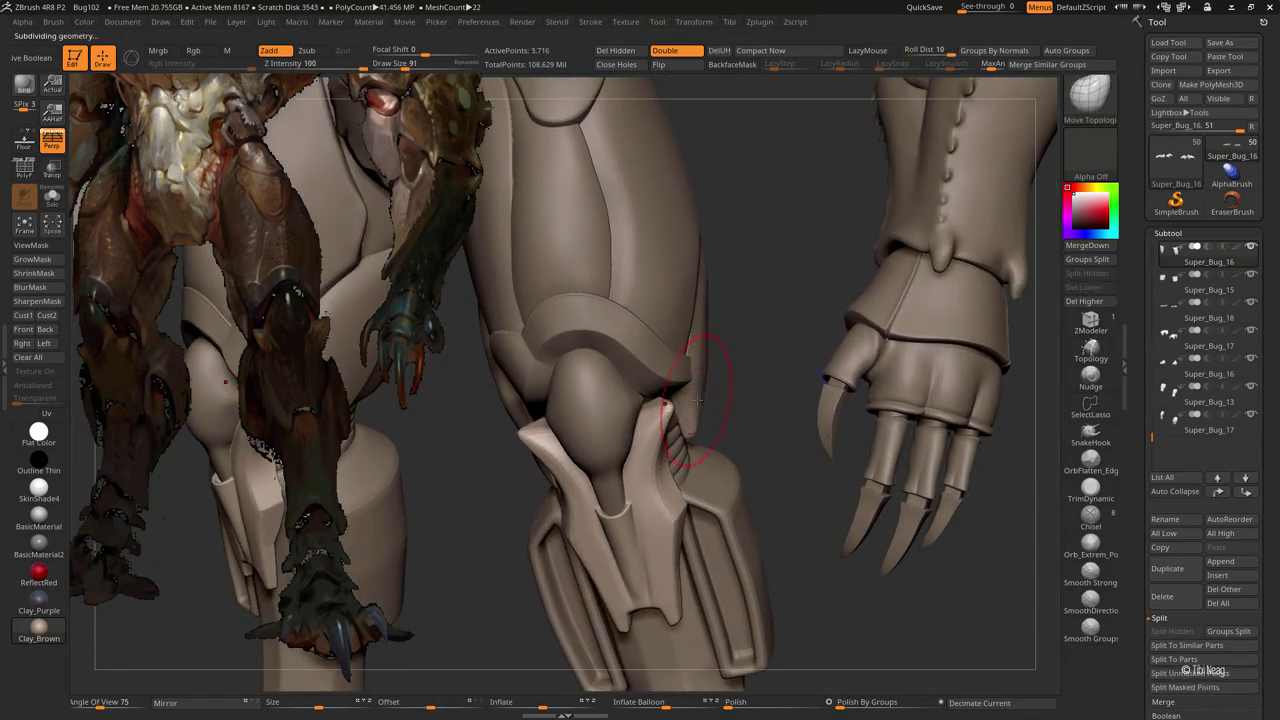
mouse_move(668, 440)
mouse_down()
mouse_move(740, 336)
mouse_move(637, 376)
mouse_move(597, 373)
mouse_move(592, 346)
mouse_up()
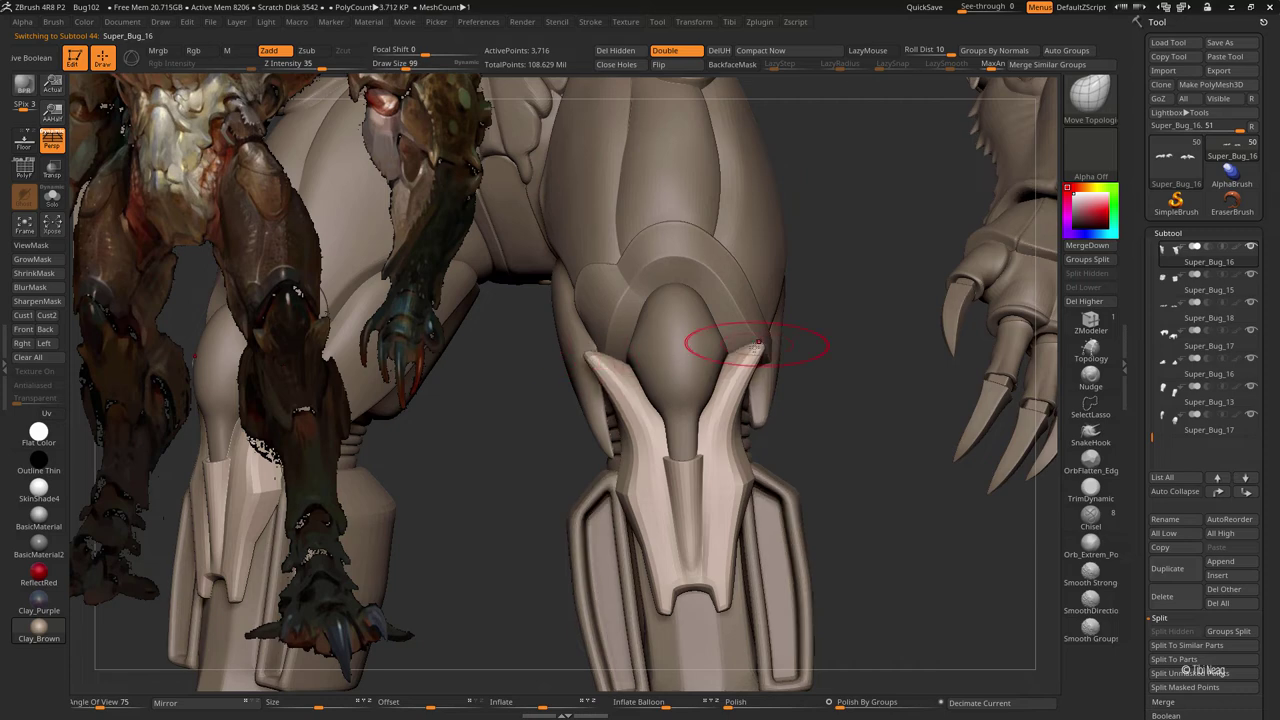
drag(757, 345, 589, 352)
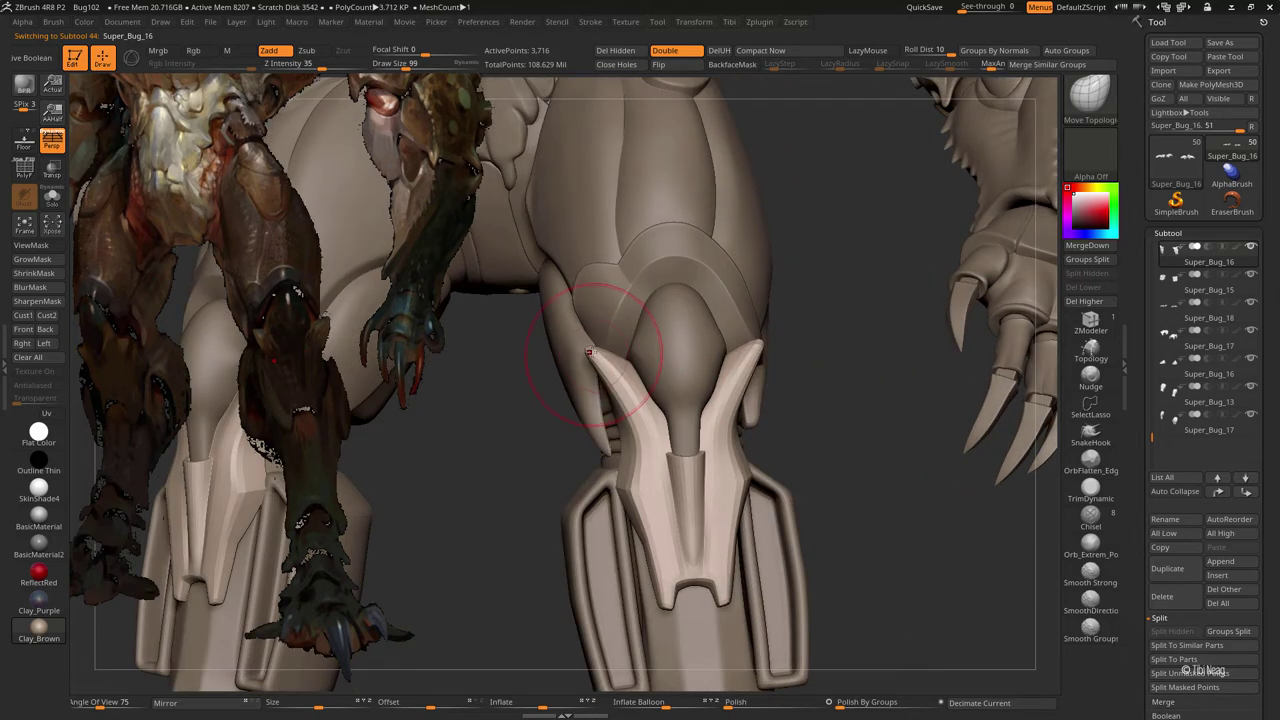
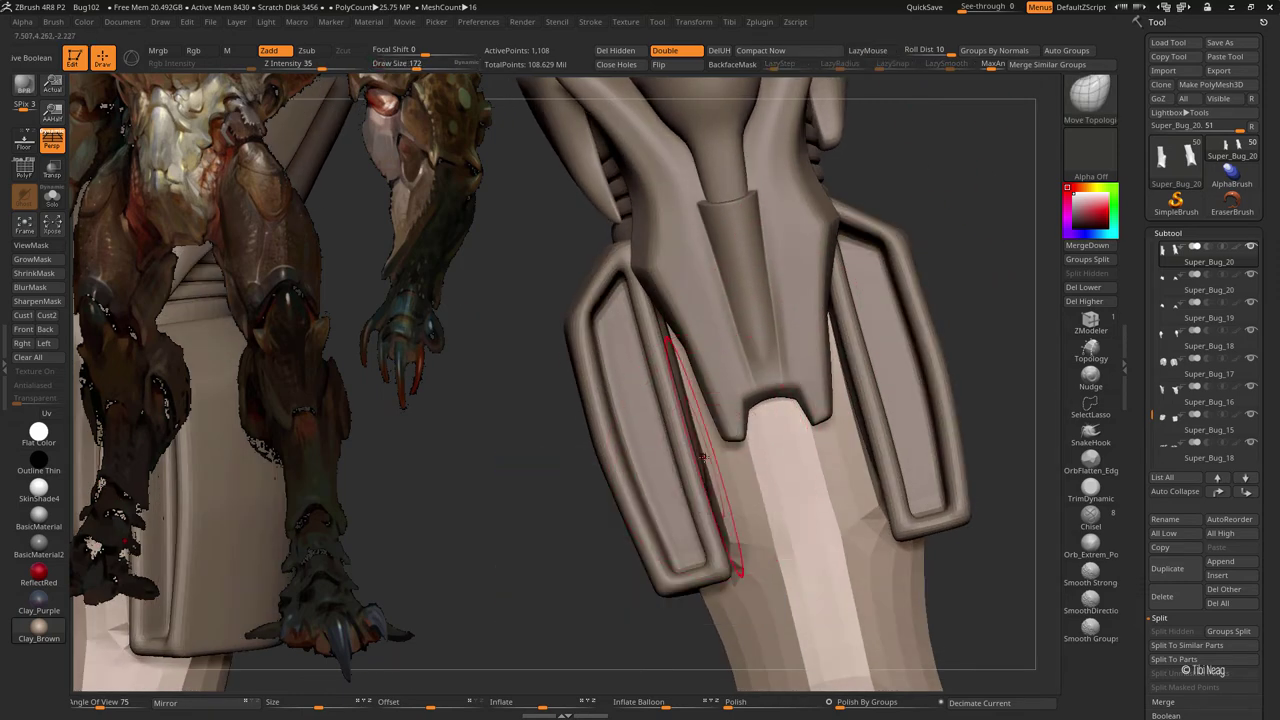
- Subdivide the shin armour plate two more levels, checking the leg armour between levels
key(ctrl+d)
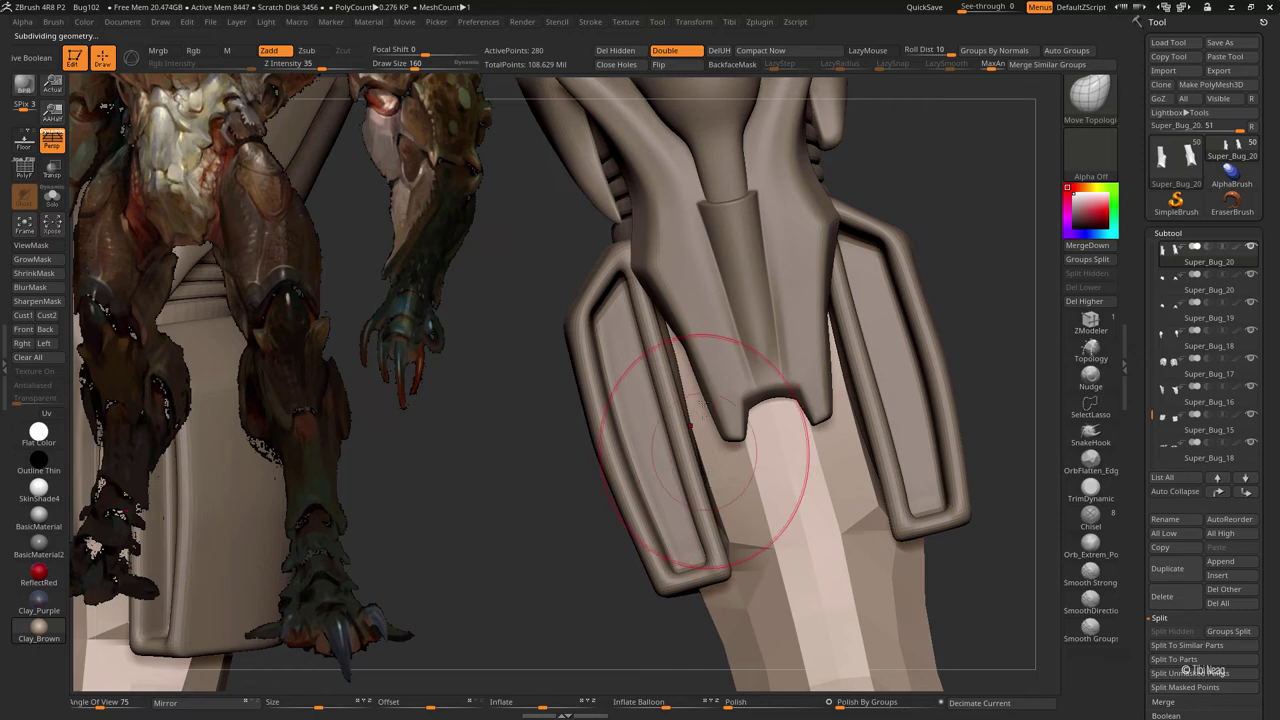
key(space)
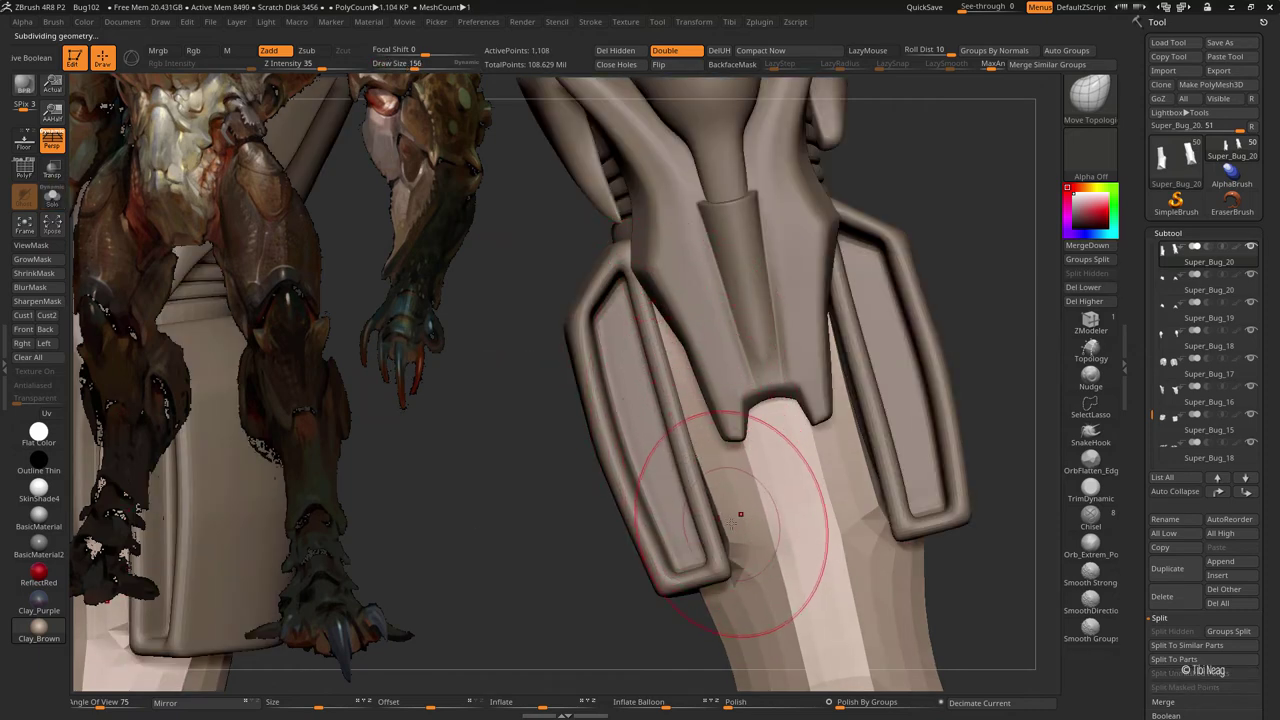
key(space)
key(space)
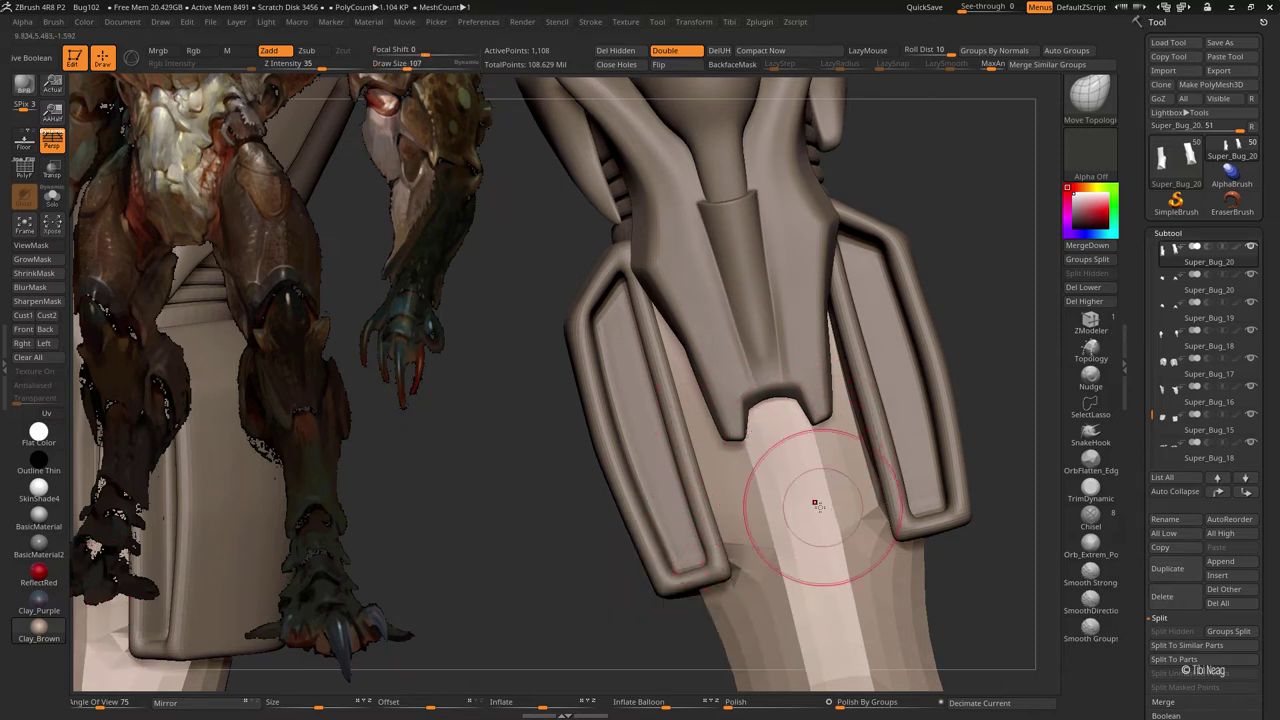
mouse_move(817, 505)
alt+mouse_down()
mouse_move(852, 489)
mouse_move(846, 365)
mouse_move(839, 380)
mouse_move(818, 322)
alt+mouse_up()
key(ctrl+d)
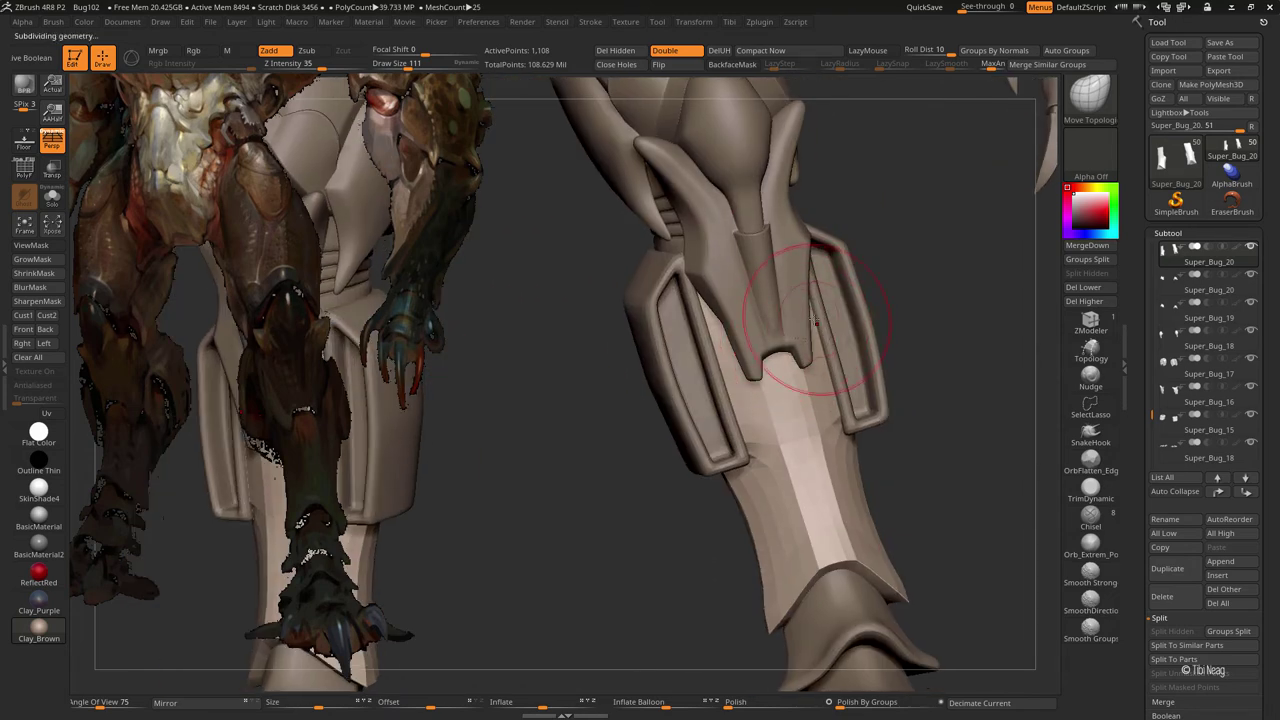
drag(922, 352, 828, 267)
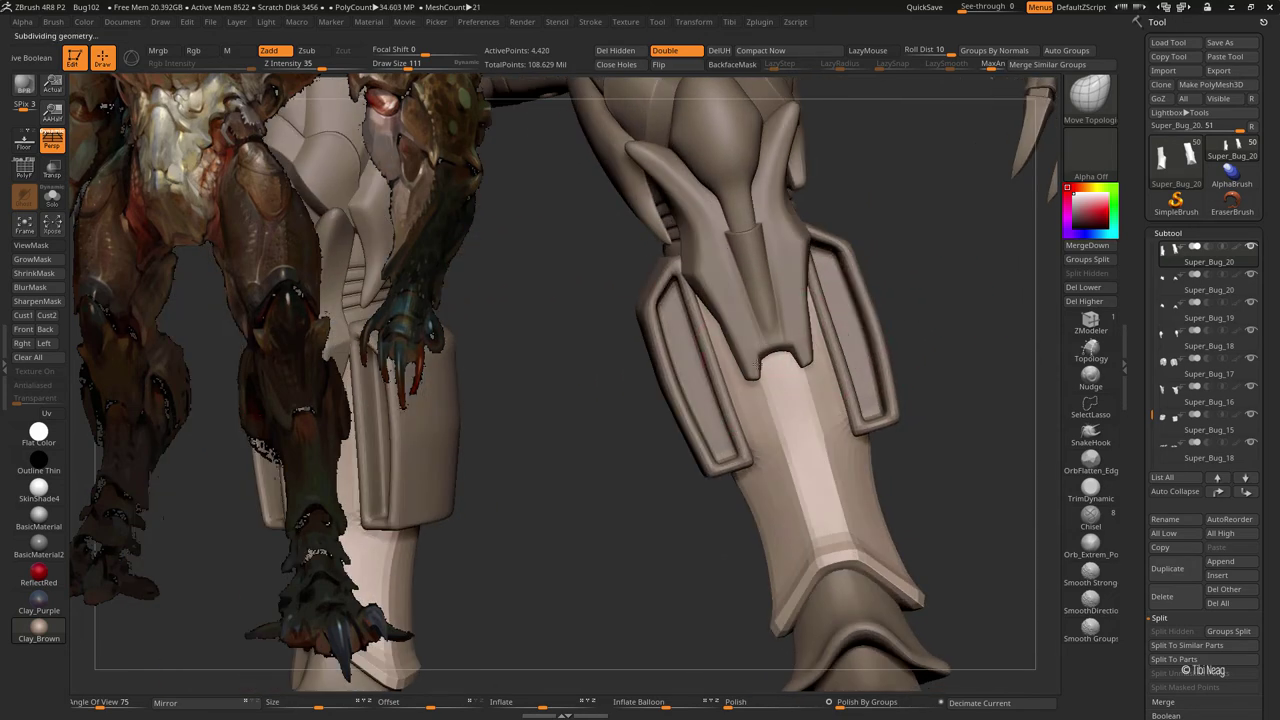
key(ctrl+d)
drag(808, 428, 771, 328)
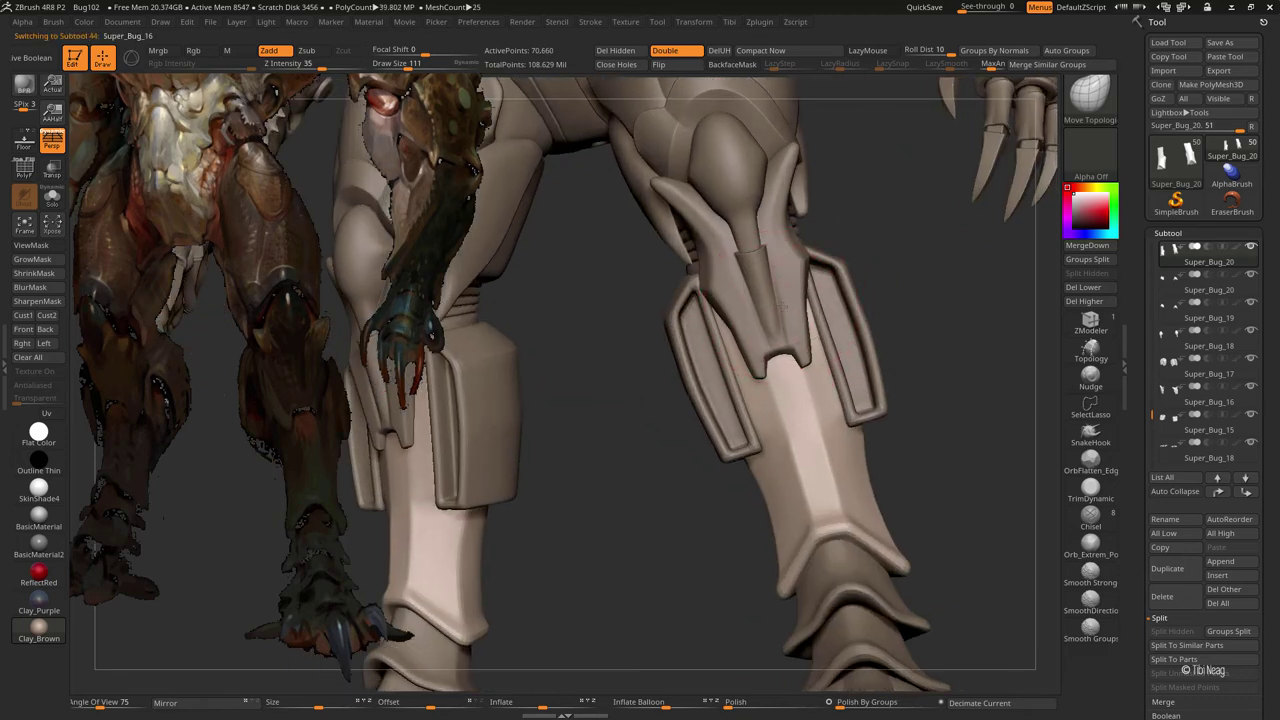
- Select the side leg plate, isolate it in Solo and subdivide it one level
alt+click(780, 304)
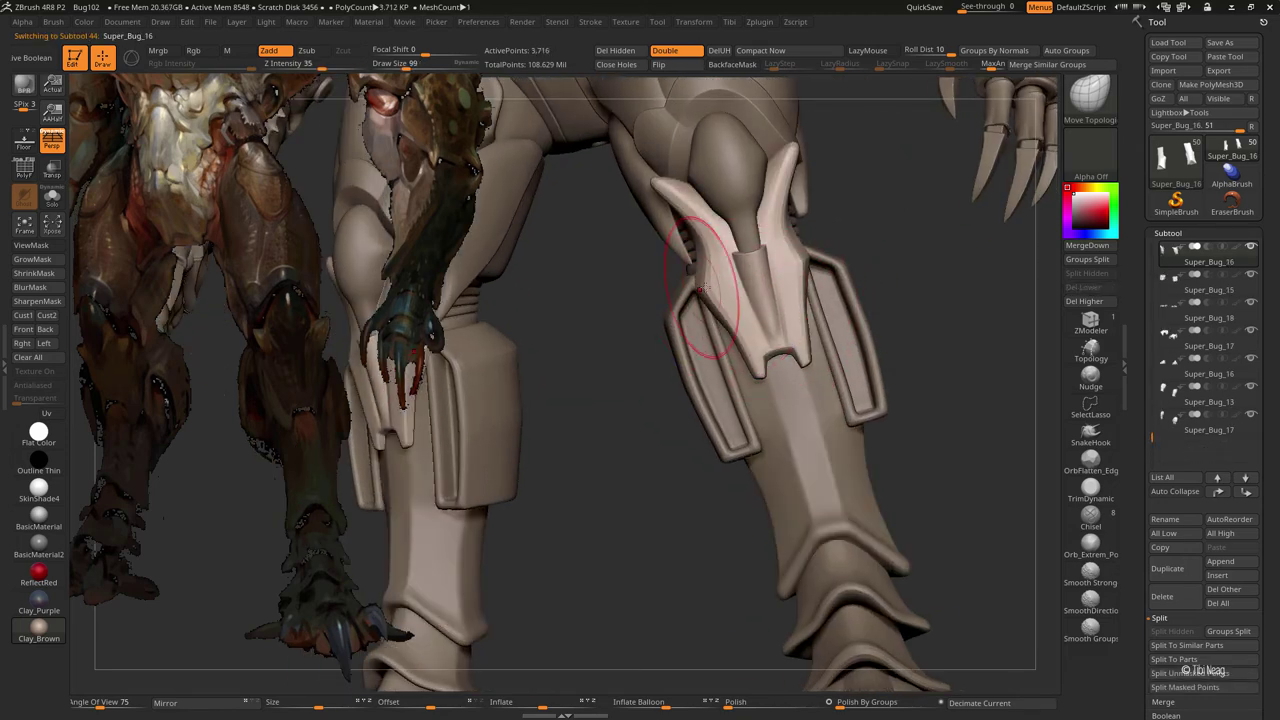
drag(929, 269, 811, 278)
alt+click(811, 278)
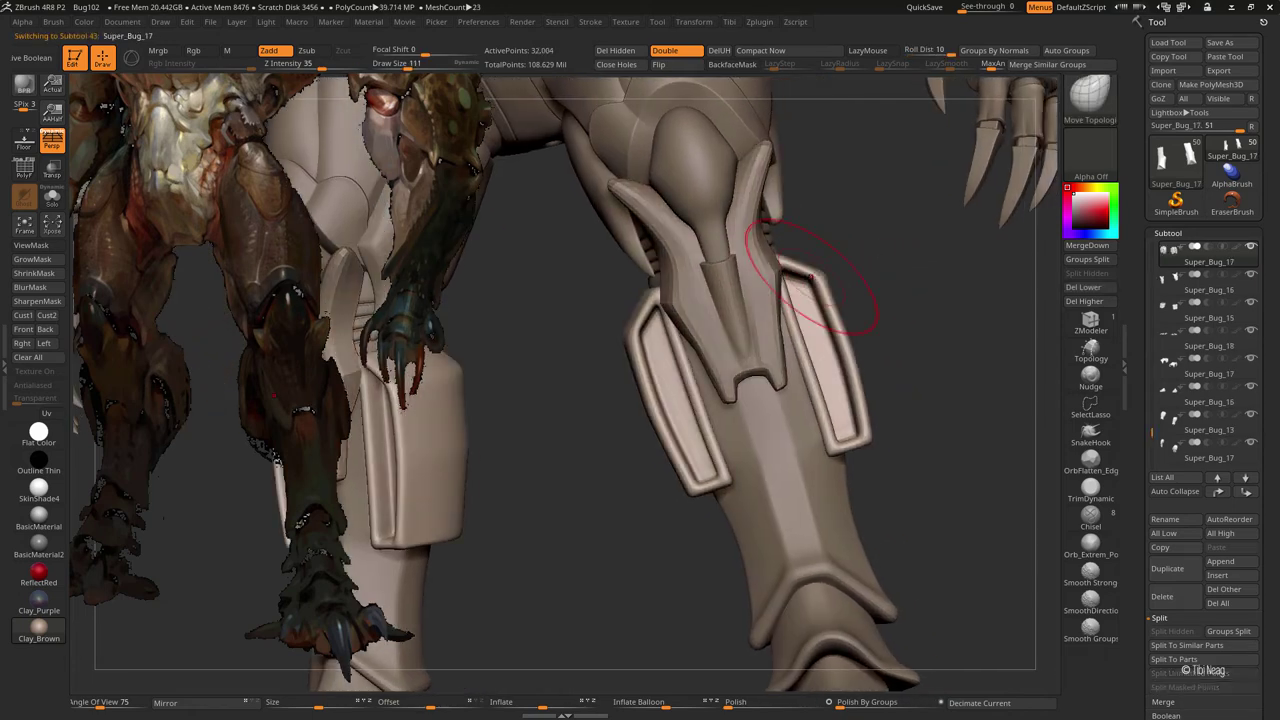
key(shift+d)
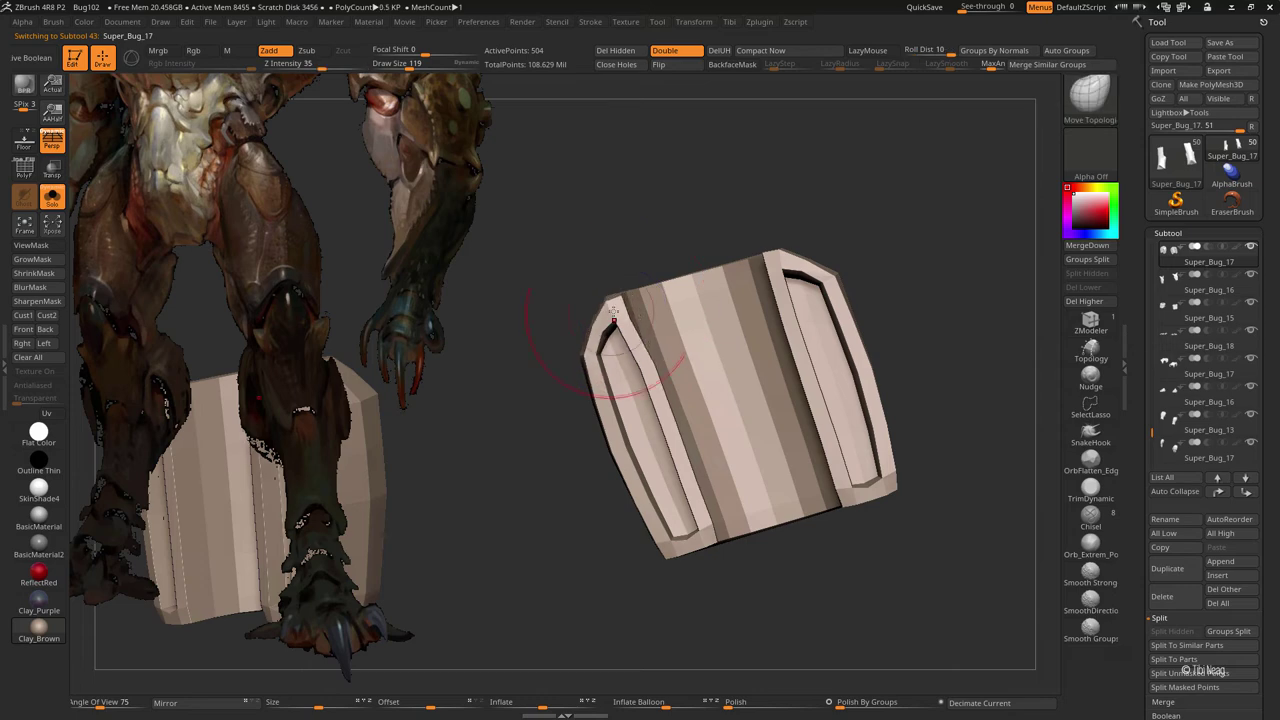
scroll(635, 298, up, 5)
mouse_move(635, 298)
mouse_down()
mouse_move(657, 386)
mouse_move(829, 258)
mouse_move(886, 286)
mouse_move(903, 236)
mouse_move(870, 305)
mouse_move(940, 285)
mouse_move(900, 385)
mouse_move(950, 218)
mouse_move(952, 301)
mouse_up()
key(ctrl+d)
- Select the shin plate and show it on its own
drag(873, 400, 672, 398)
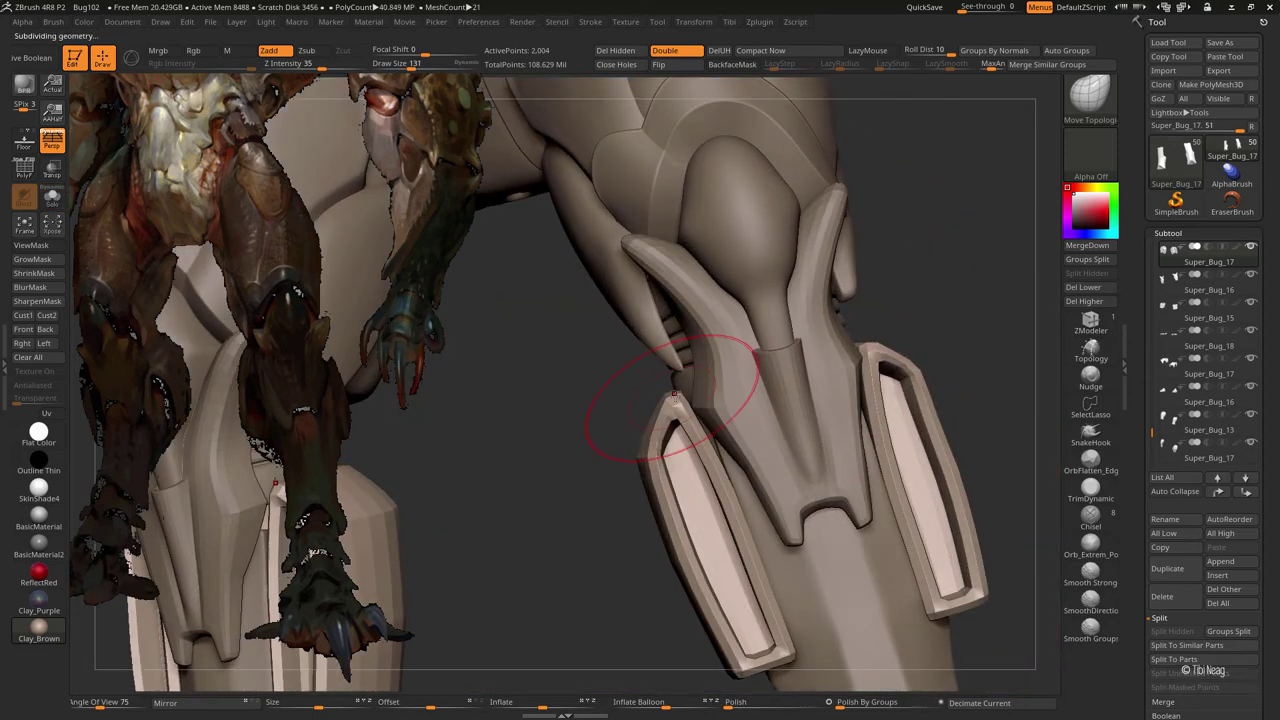
drag(730, 337, 894, 357)
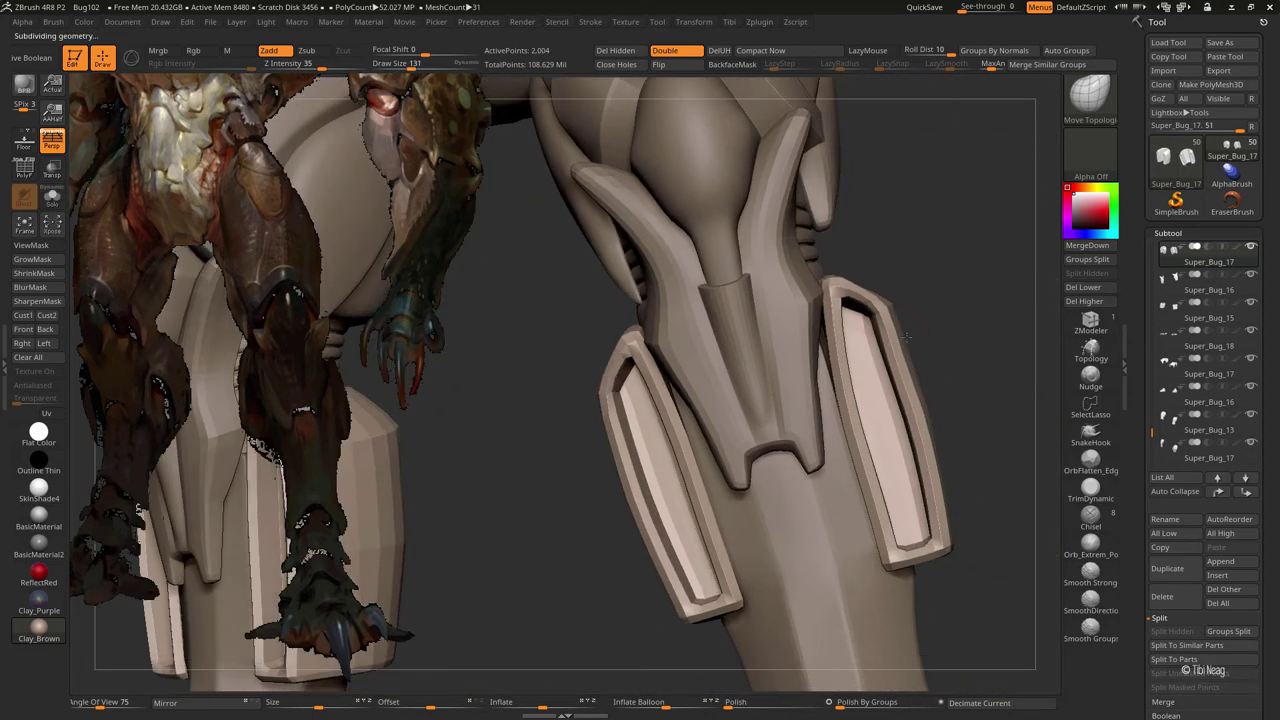
alt+click(824, 385)
key(ctrl+shift+s)
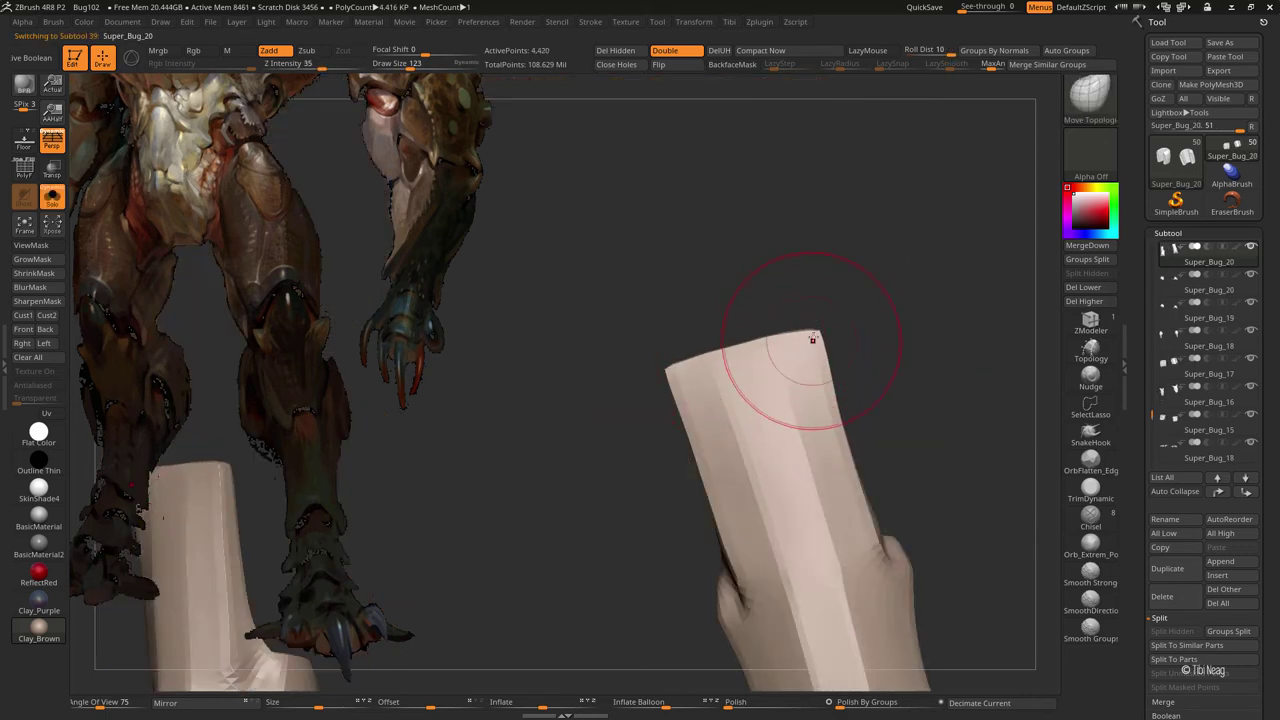
- Subdivide the soloed shin plate once more, compare it, and show the full creature again
key(ctrl+d)
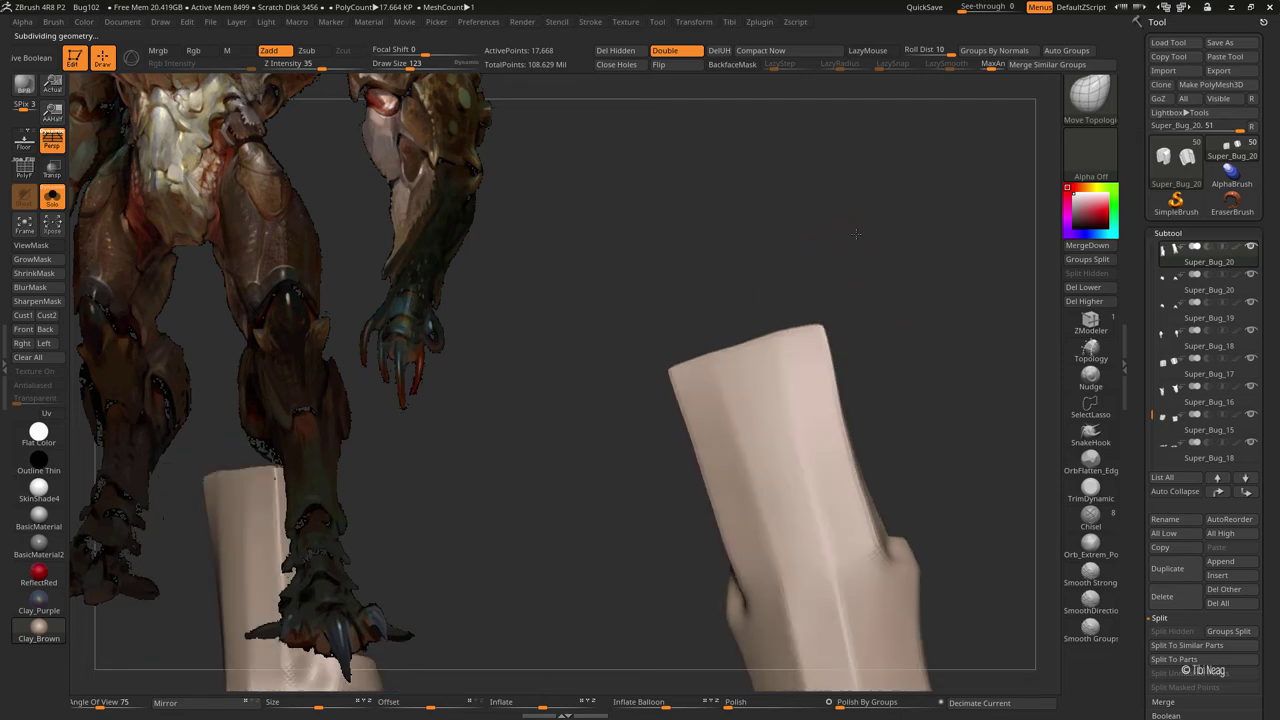
key(ctrl+shift+s)
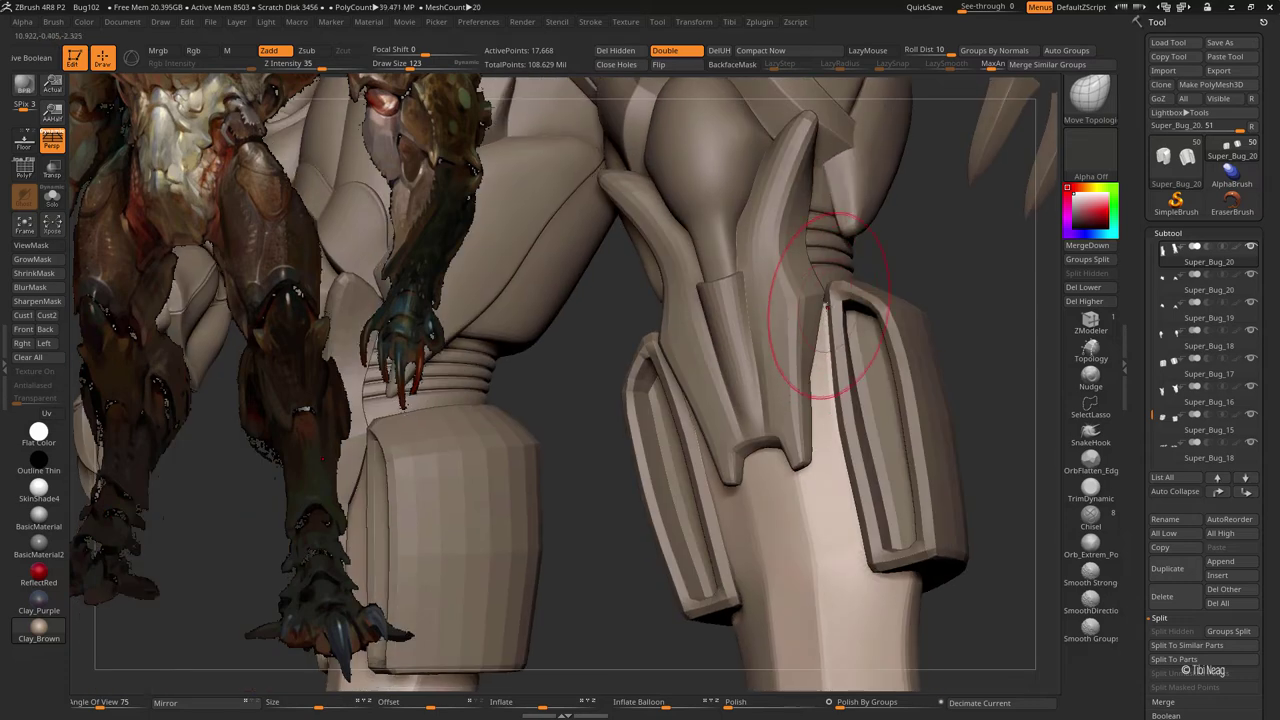
key(ctrl+shift+s)
key(shift+d)
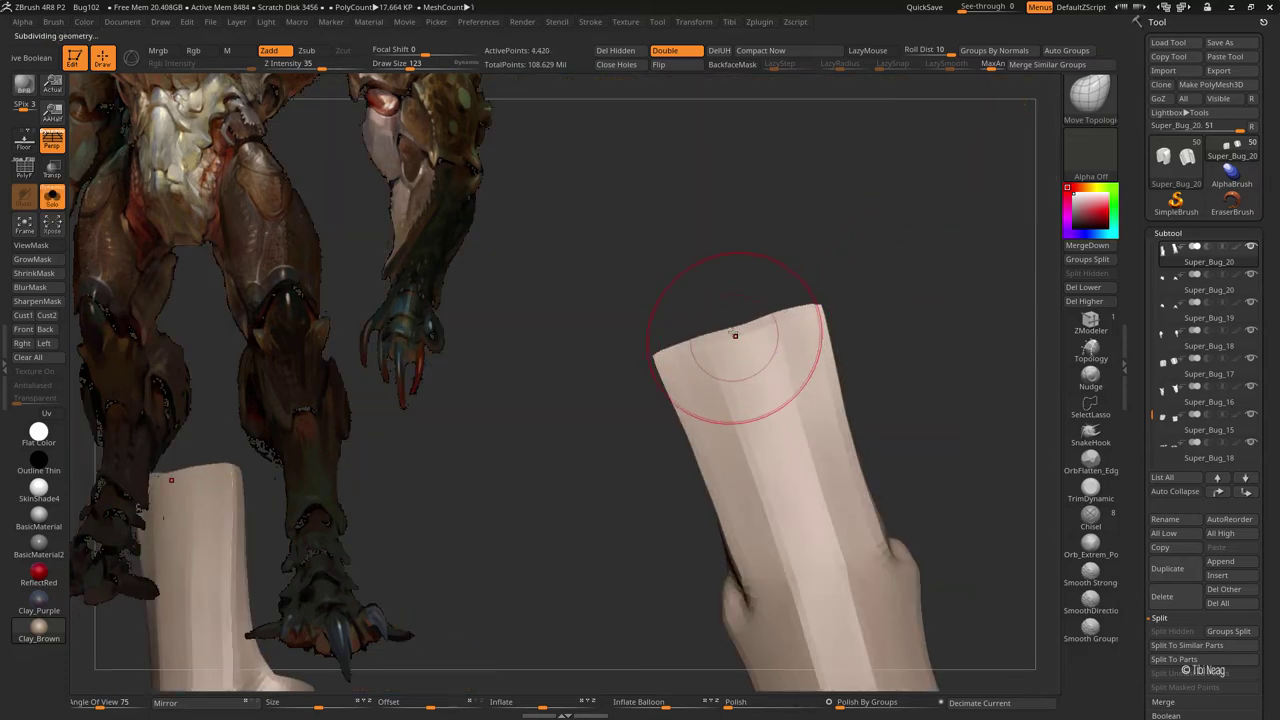
key(ctrl+shift+s)
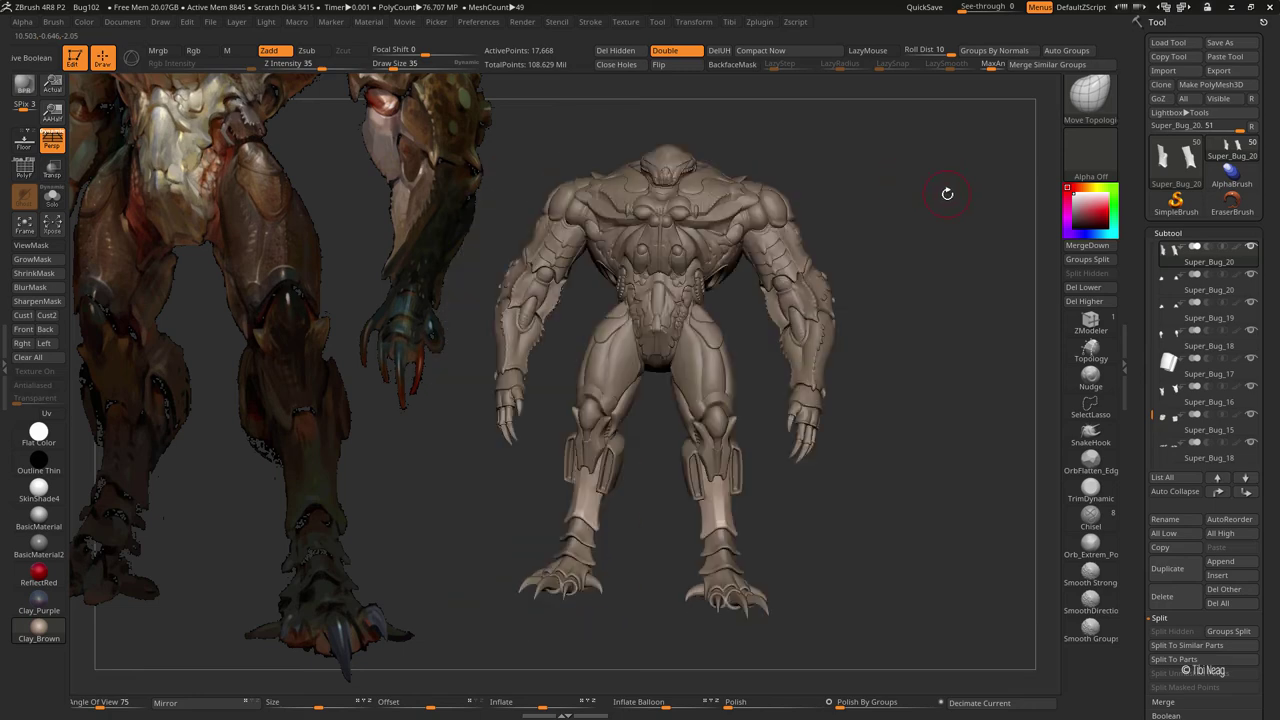
- Hide the reference creature and zoom in on the selected shoulder shell piece
mouse_move(947, 193)
mouse_down()
mouse_move(929, 186)
mouse_move(836, 218)
mouse_move(874, 206)
mouse_up()
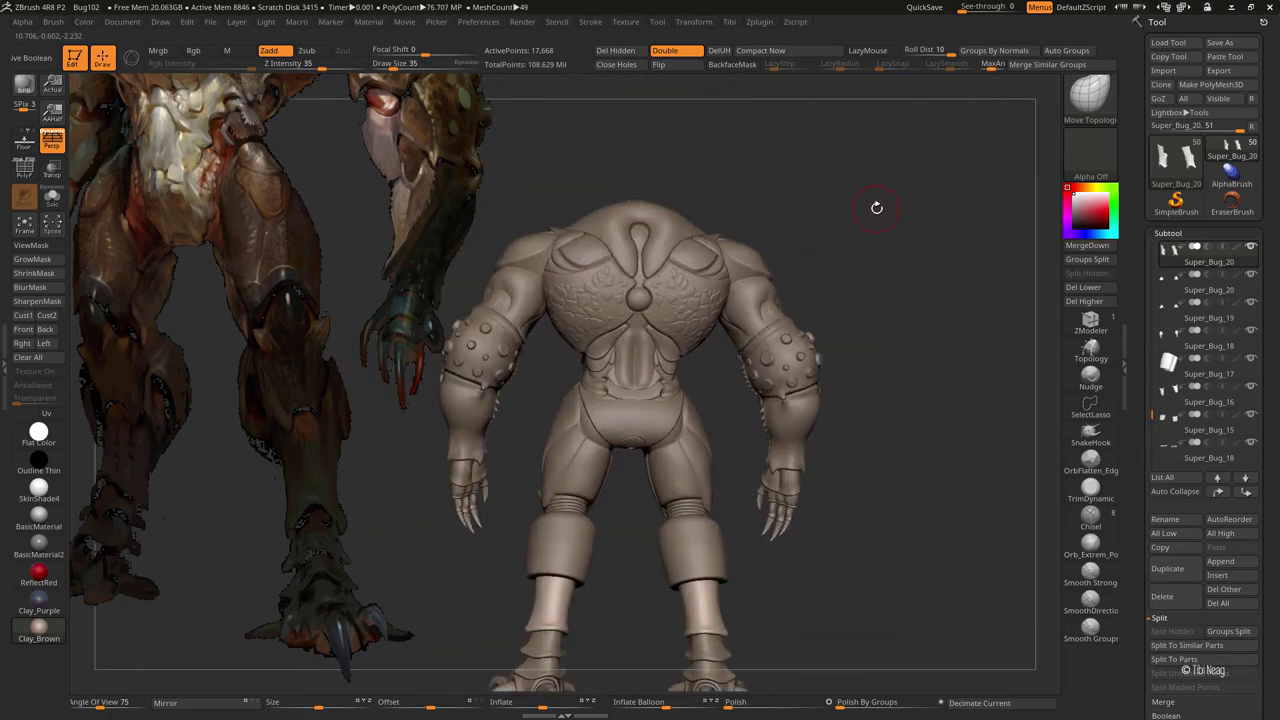
click(52, 197)
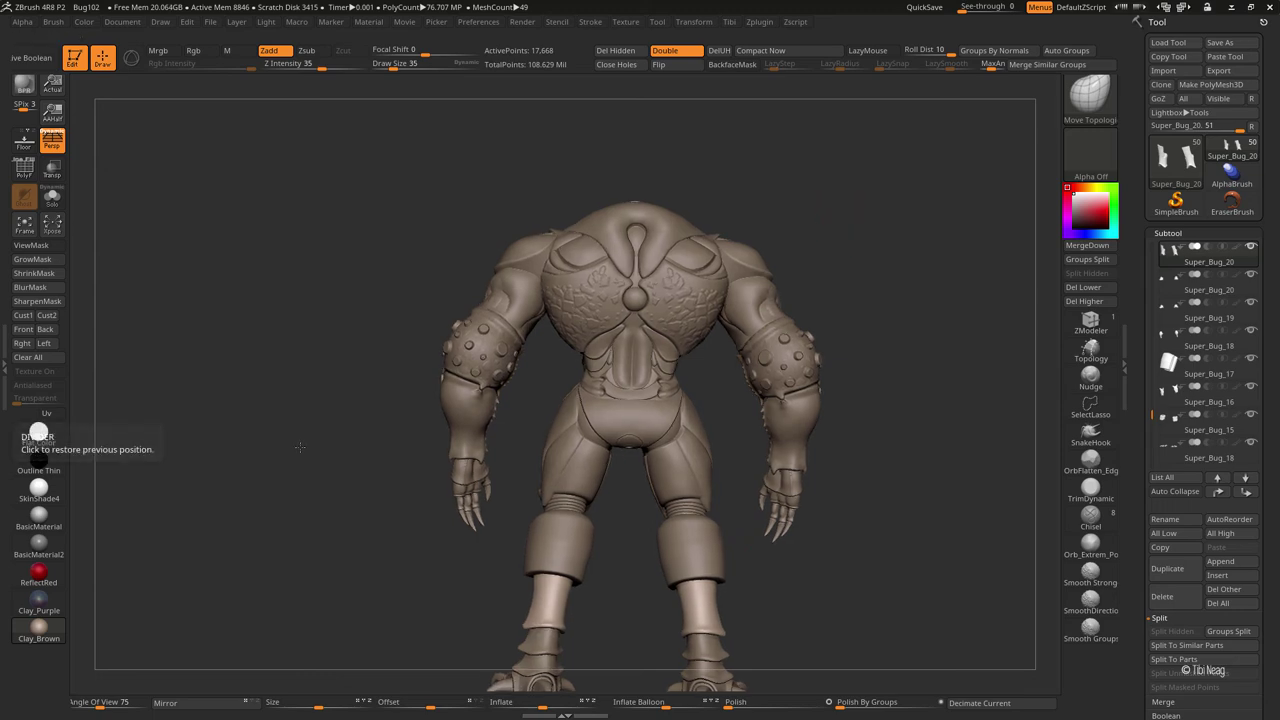
mouse_move(200, 457)
alt+mouse_down()
mouse_move(457, 309)
mouse_move(477, 557)
mouse_move(473, 534)
alt+mouse_up()
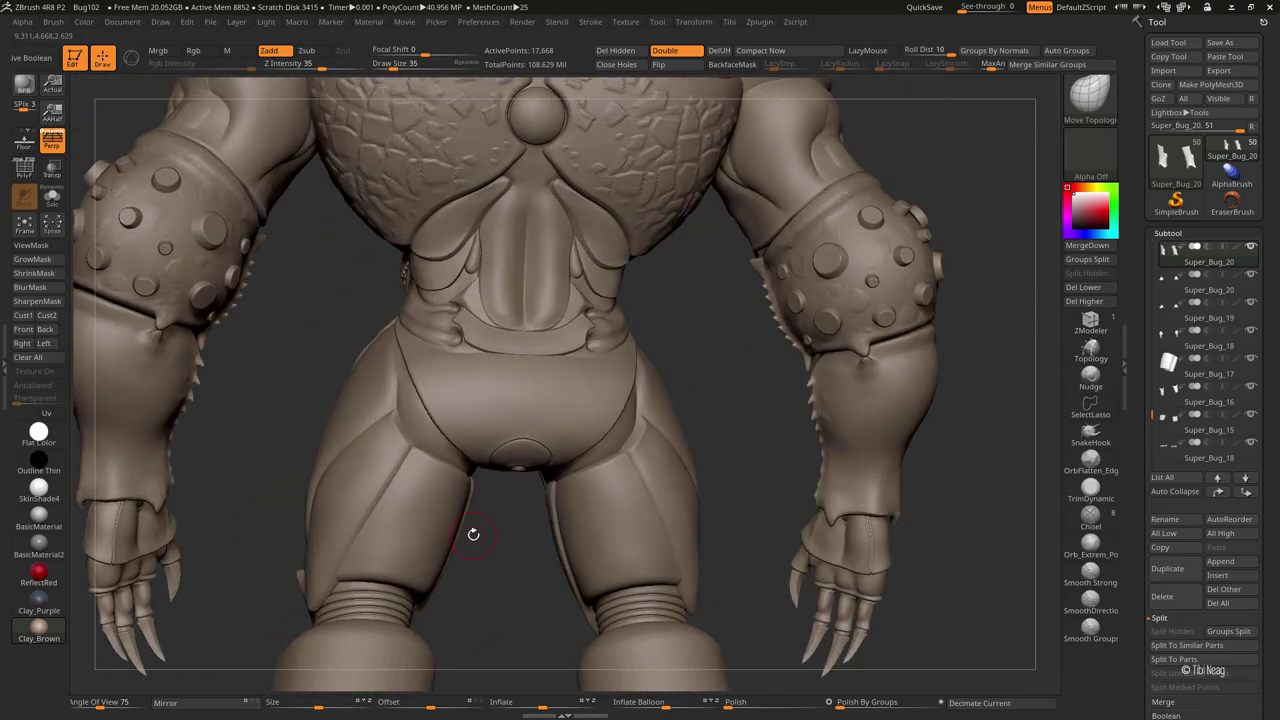
alt+click(360, 470)
drag(477, 363, 630, 450)
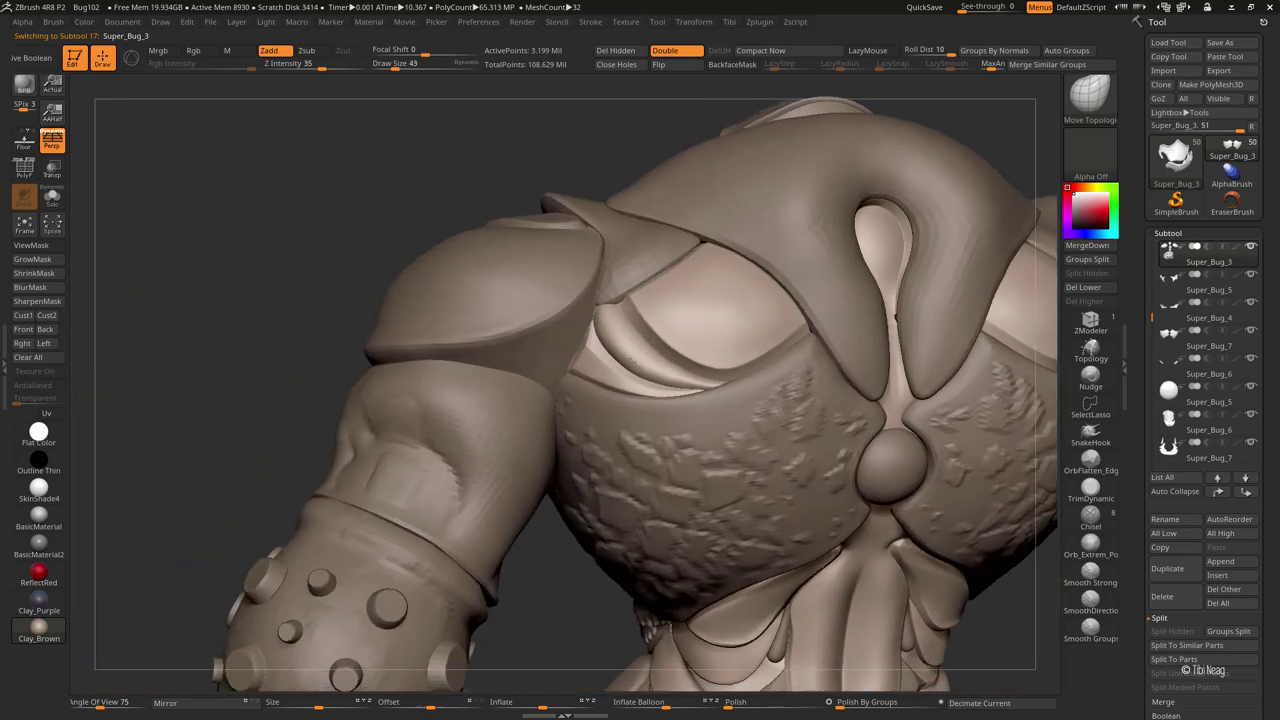
- Flatten the shell's front edge into a bevel with Orb_Extrem, subdivide it and split it by groups
key(b)
key(o)
key(e)
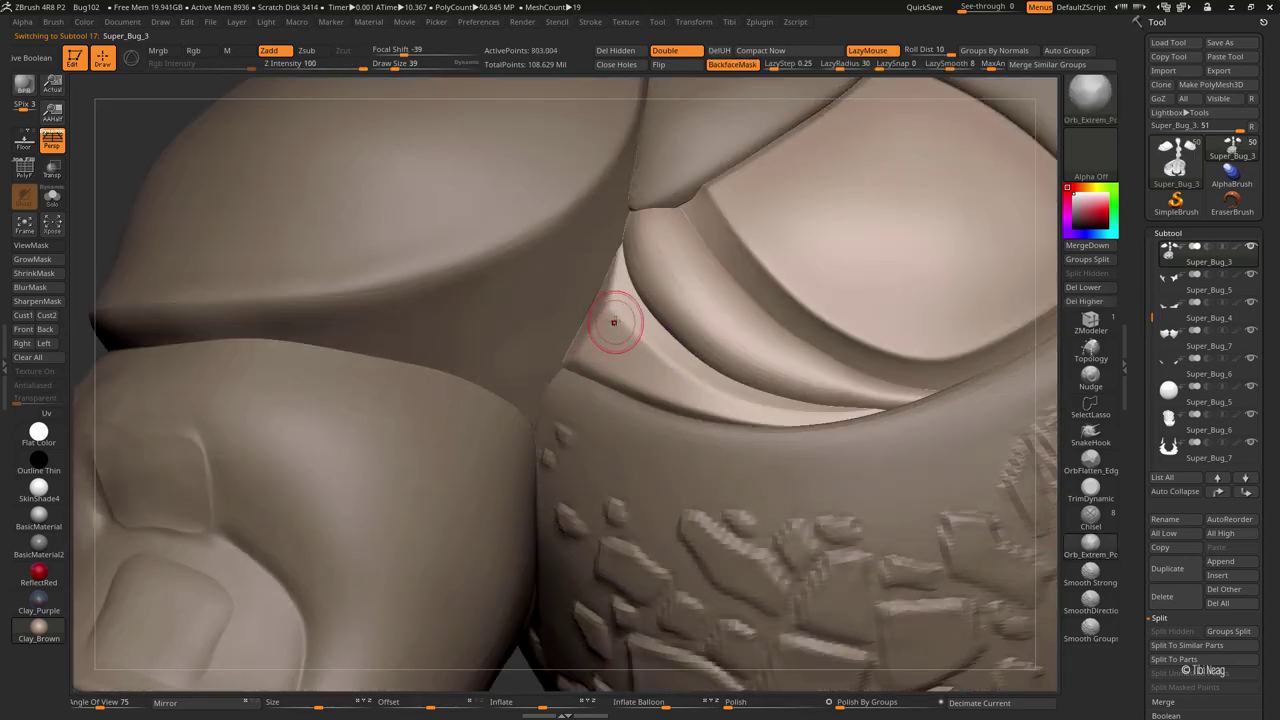
key(ctrl+shift+s)
drag(671, 366, 612, 256)
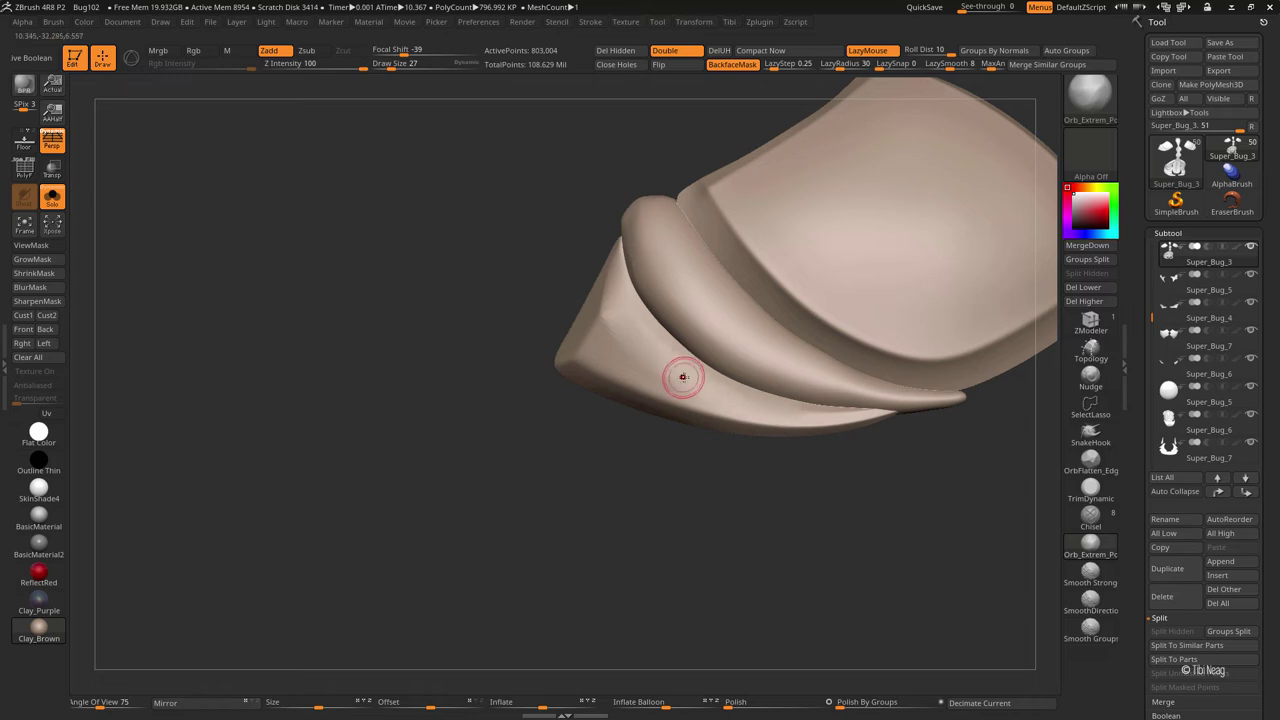
key(shift+f)
key(ctrl+d)
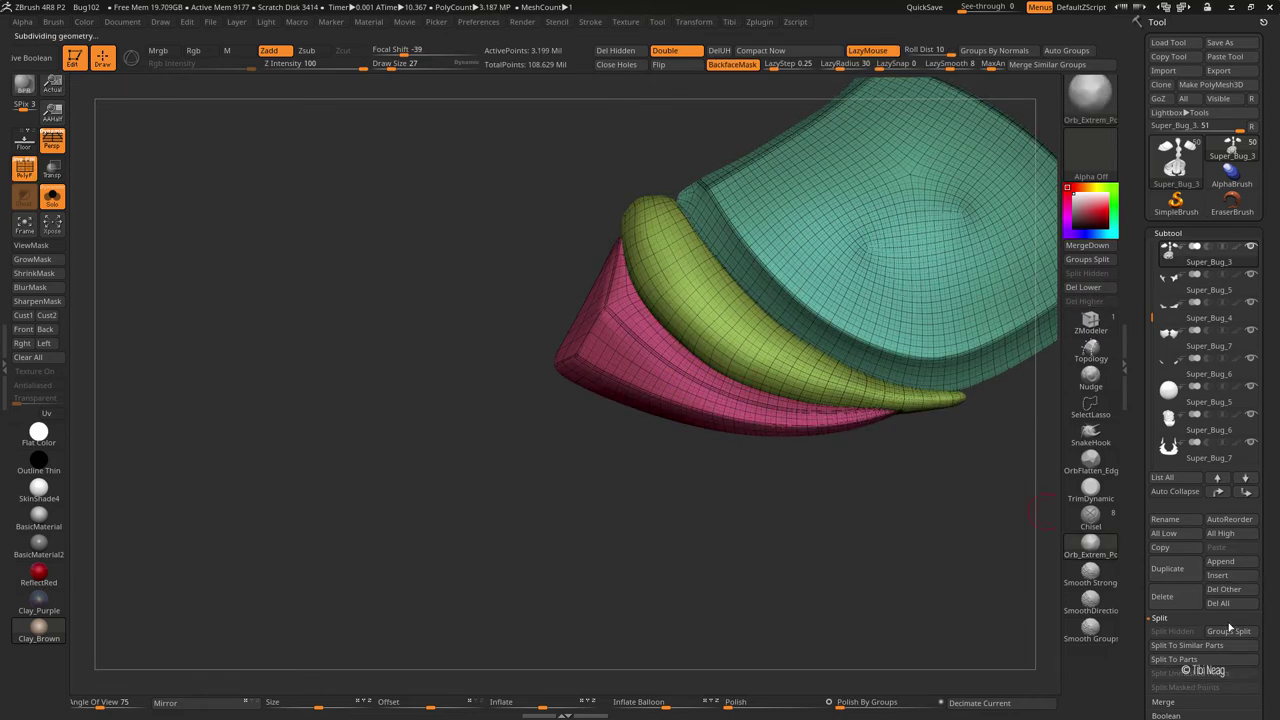
click(1229, 627)
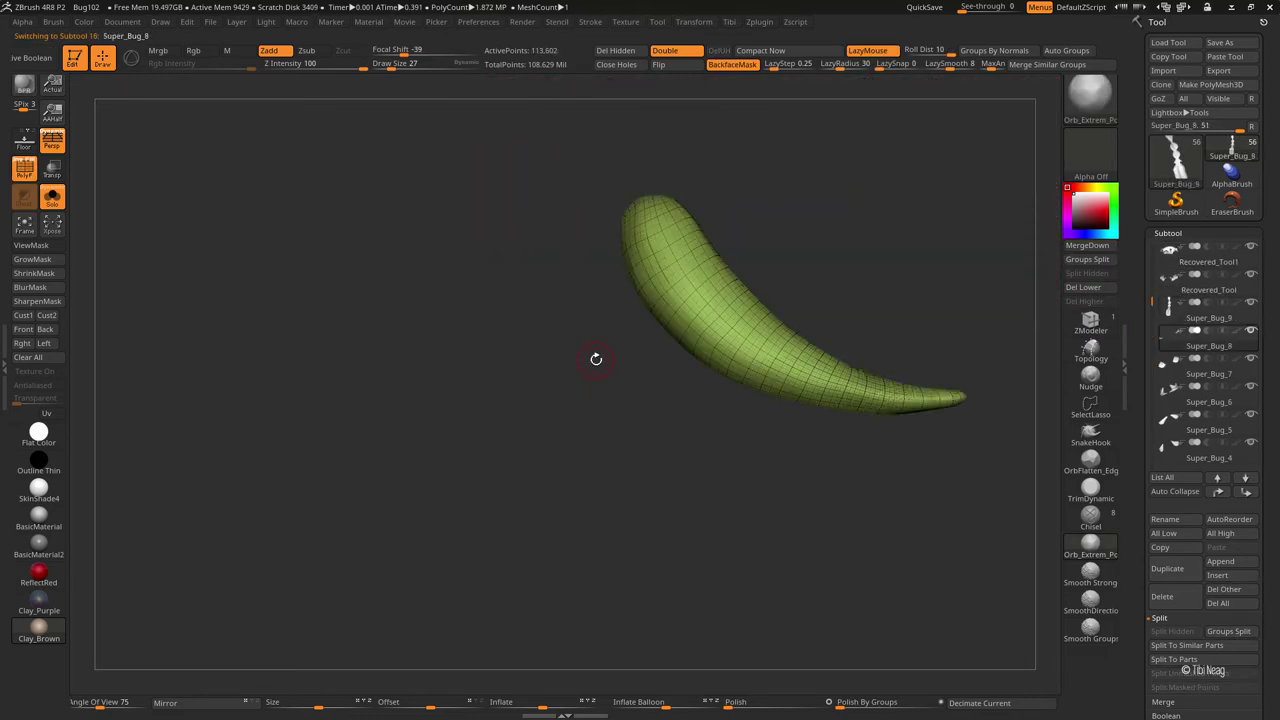
key(alt+Down)
key(alt+Down)
key(alt+Down)
key(alt+Down)
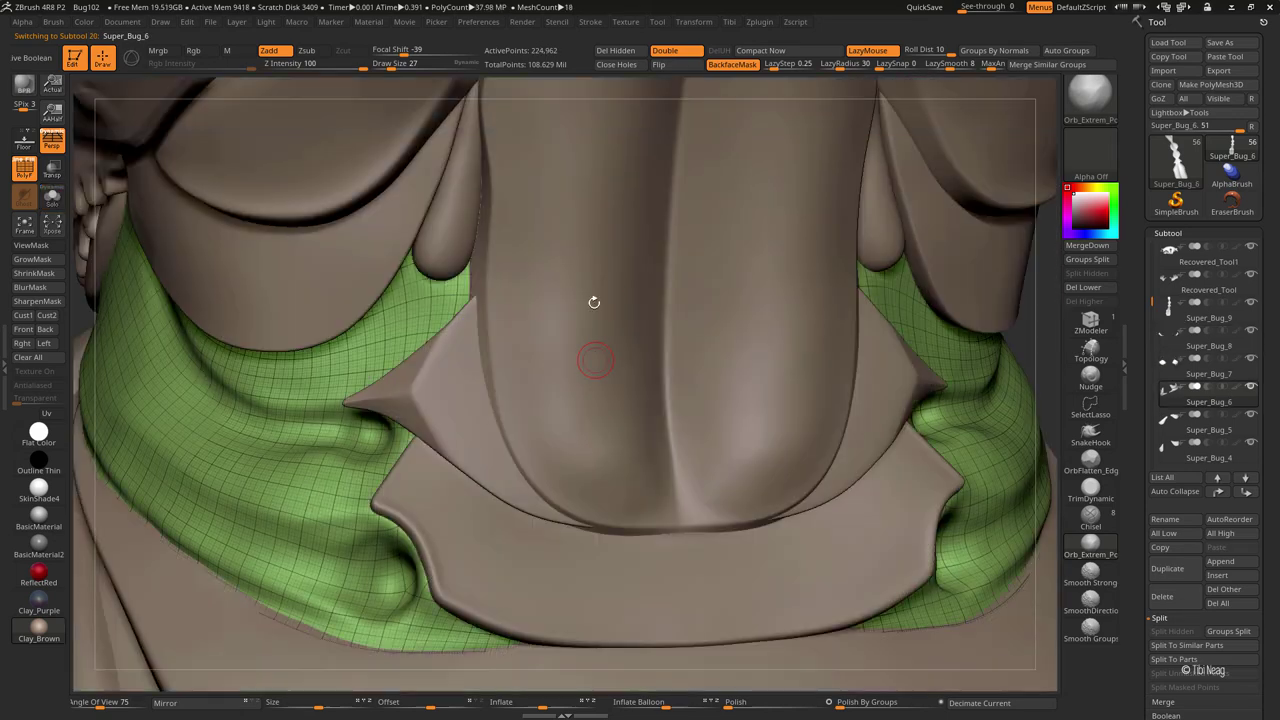
key(f)
- Smooth the horn piece's lower edge, underside and ridge with a smaller brush
alt+click(484, 165)
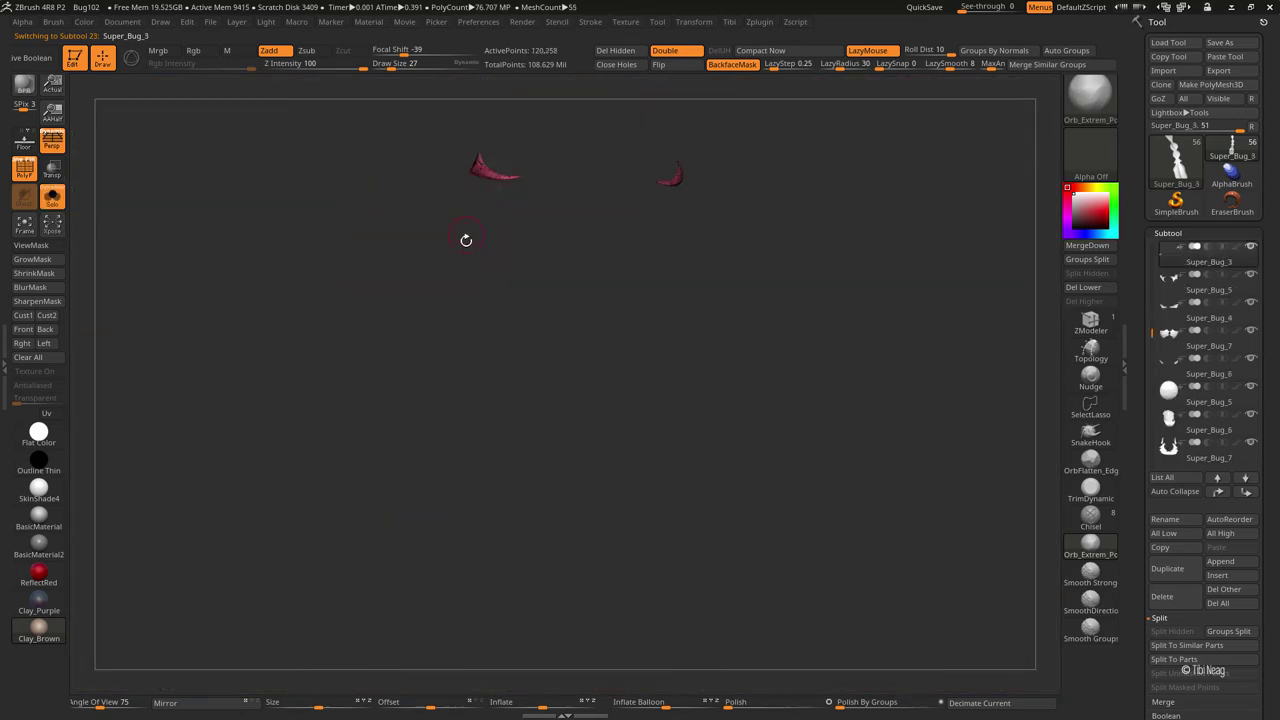
mouse_move(466, 237)
mouse_down()
mouse_move(597, 480)
mouse_move(496, 364)
mouse_up()
mouse_move(426, 499)
mouse_down()
mouse_move(471, 420)
mouse_move(648, 214)
mouse_move(657, 363)
mouse_move(601, 281)
mouse_up()
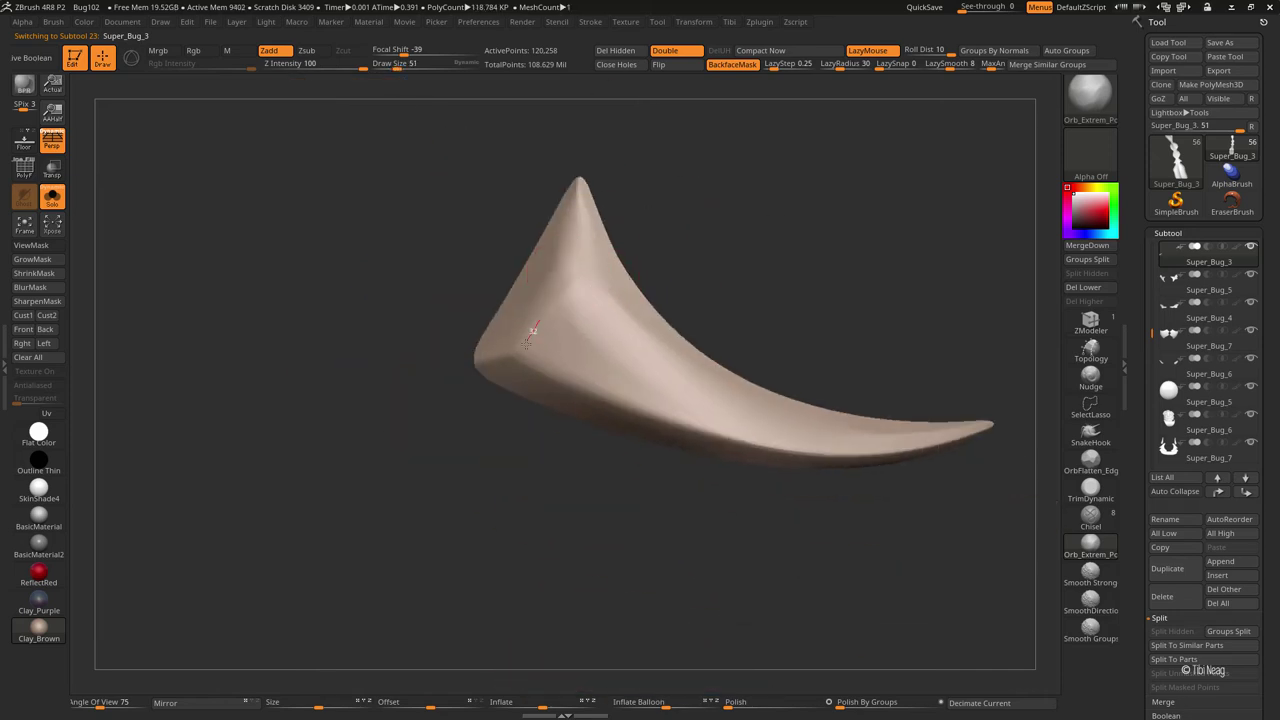
key(bracketleft)
mouse_move(485, 358)
mouse_down()
mouse_move(700, 430)
mouse_move(884, 446)
mouse_up()
drag(1050, 411, 1000, 435)
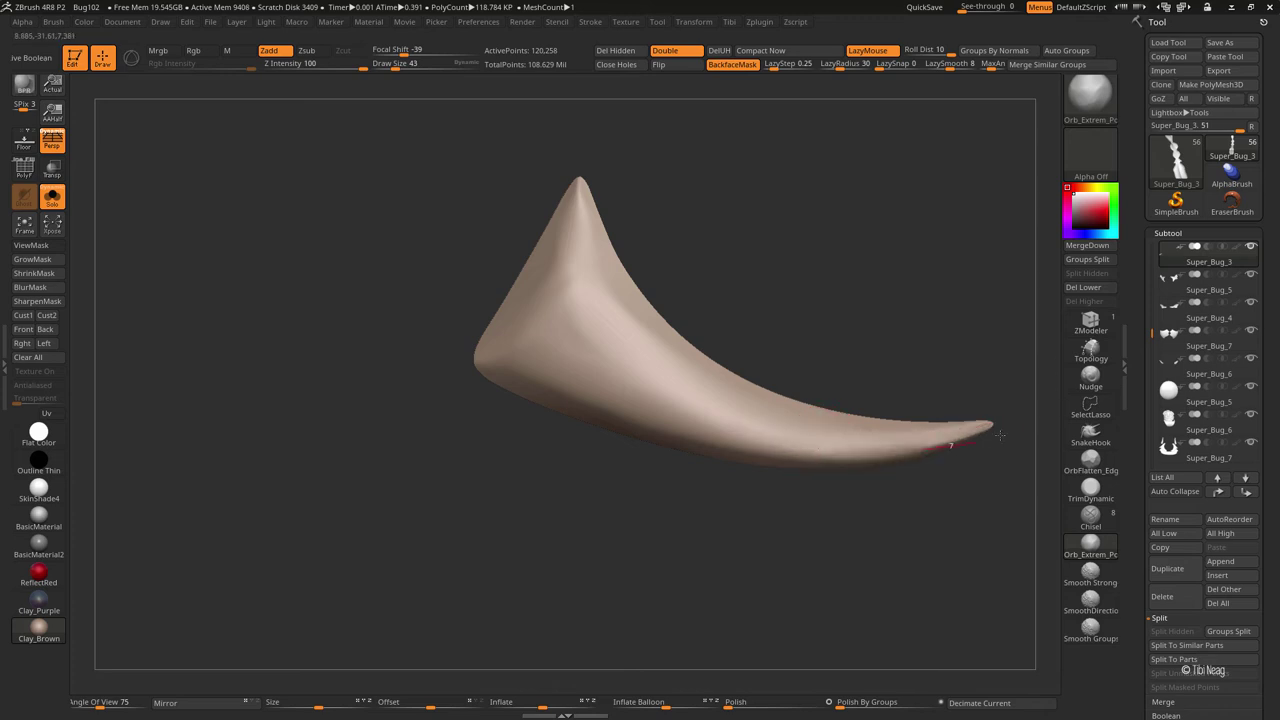
drag(762, 442, 666, 380)
key(shift)
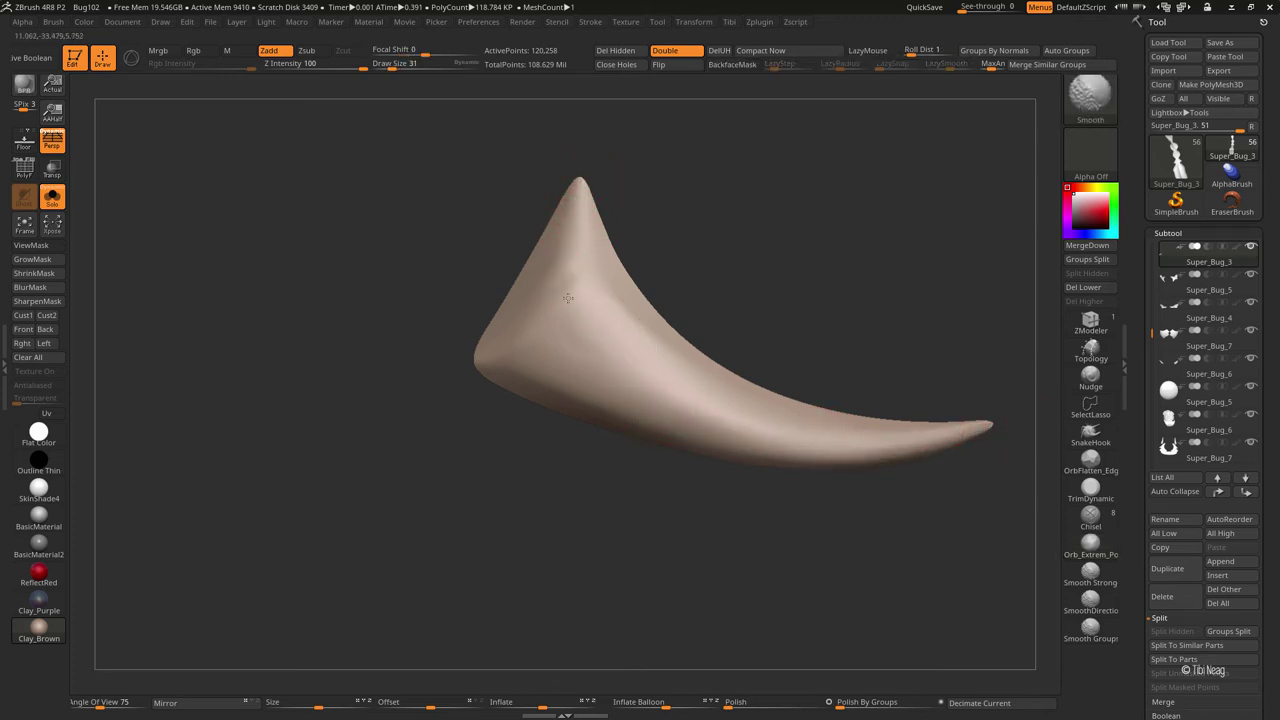
shift+drag(591, 257, 733, 383)
key(shift)
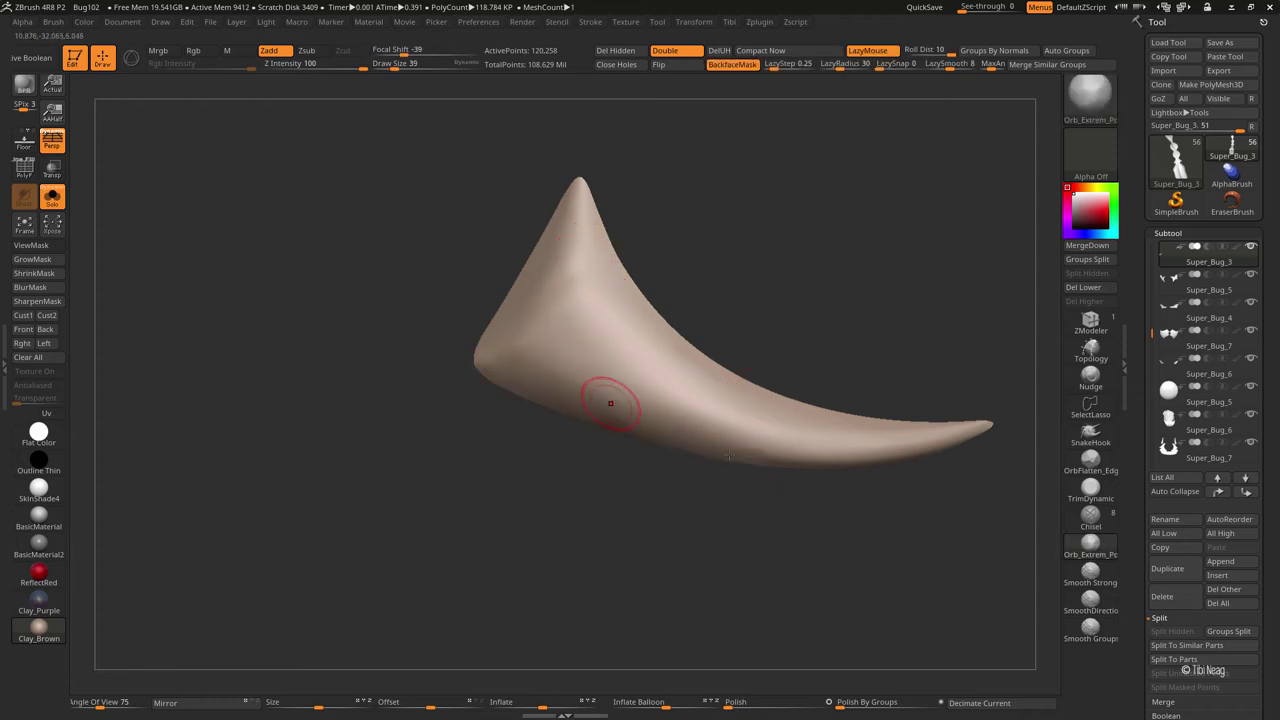
key(shift)
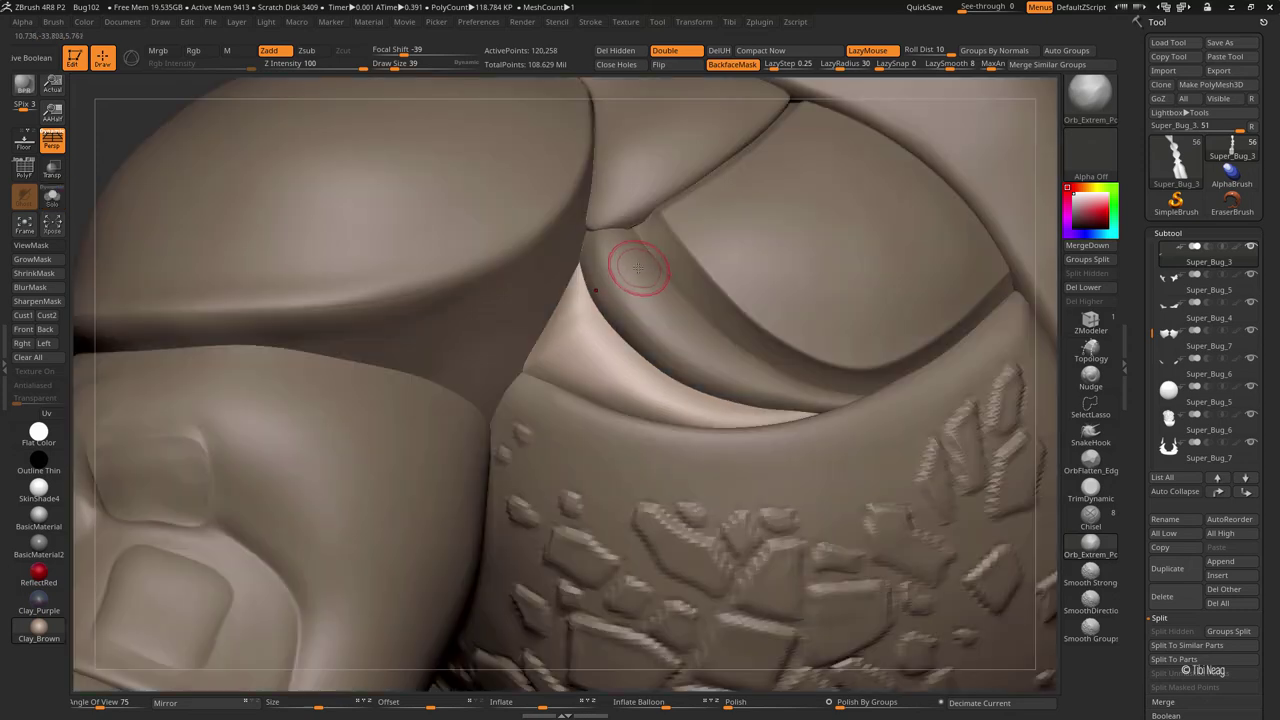
mouse_move(602, 258)
right_down()
mouse_move(477, 220)
mouse_move(458, 231)
mouse_move(604, 357)
right_up()
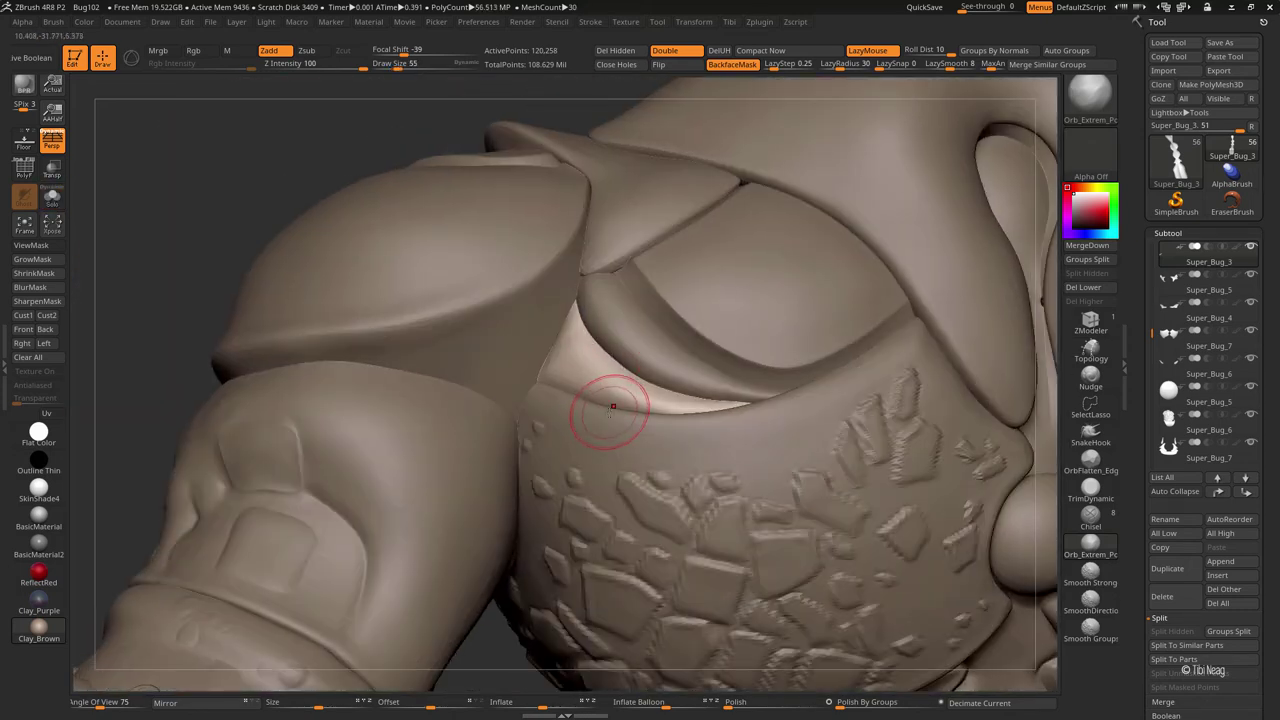
- Switch to the Move Topological brush (BMT) and turn the view toward the chest plate
key(b)
key(m)
key(t)
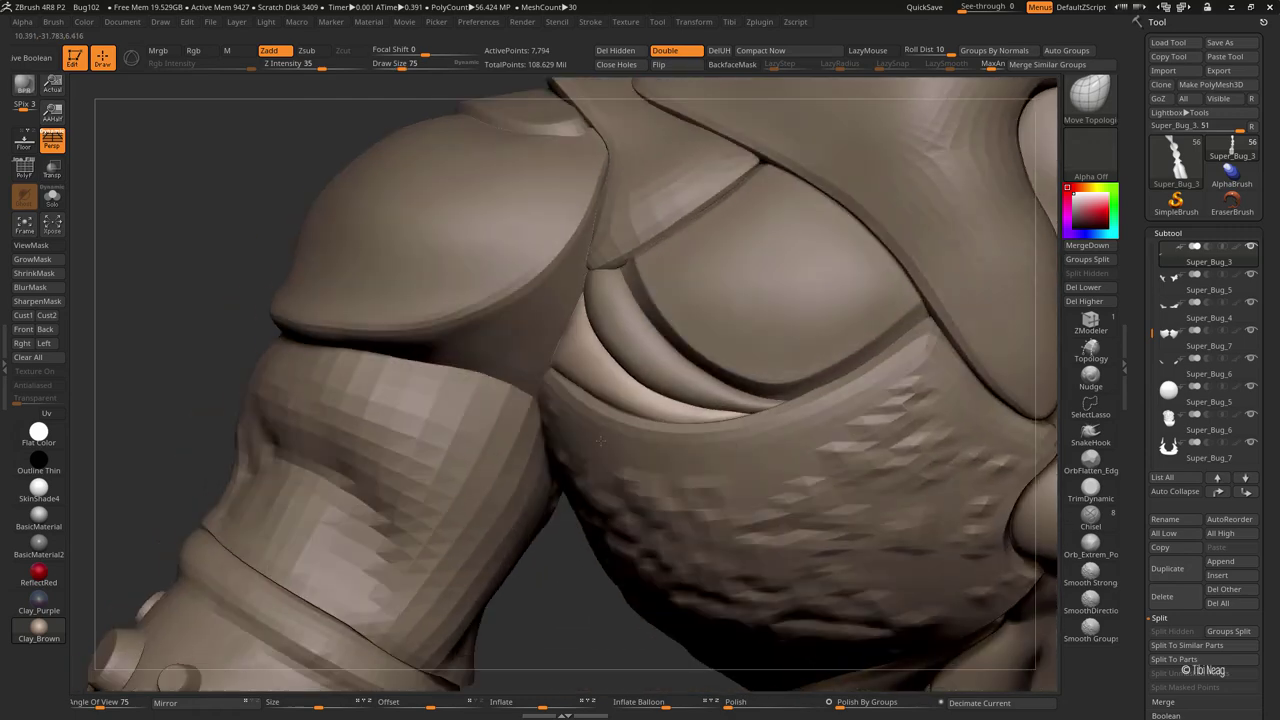
mouse_move(608, 414)
right_down()
mouse_move(623, 371)
mouse_move(775, 488)
right_up()
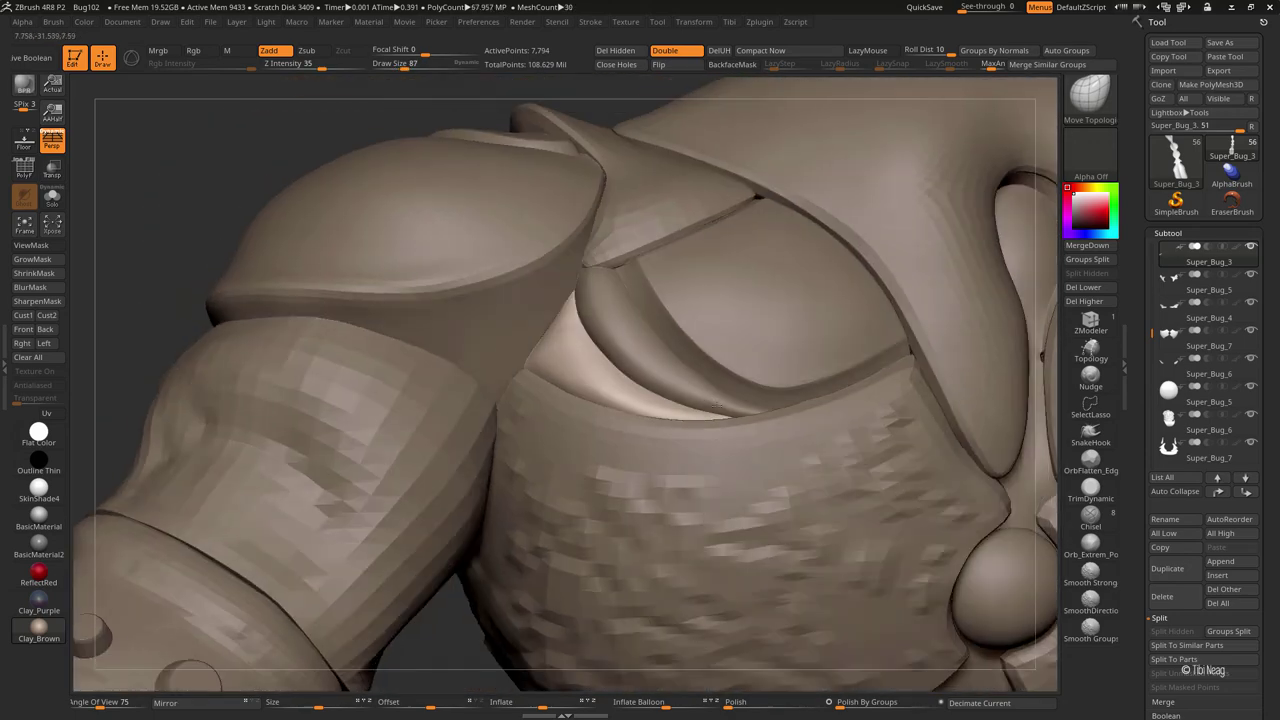
- Blend the Super_Bug_8 light strip under the shoulder plate with Move Topological
alt+click(708, 391)
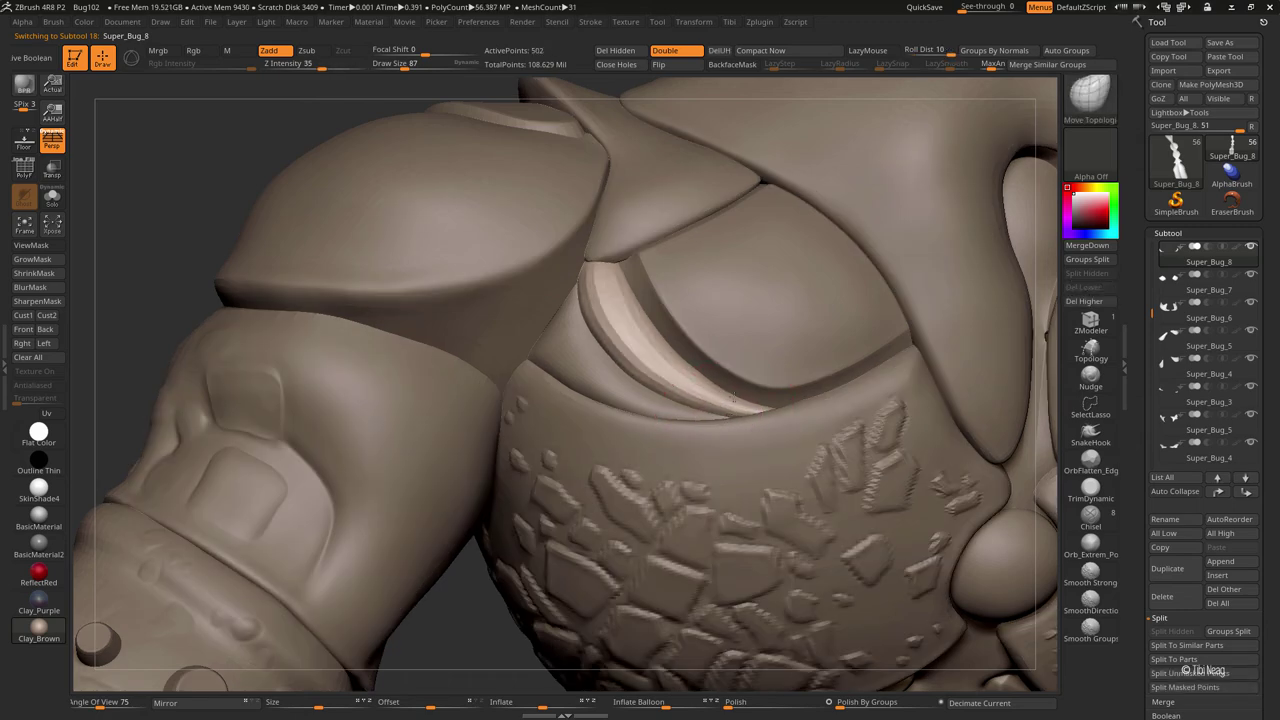
drag(705, 395, 734, 424)
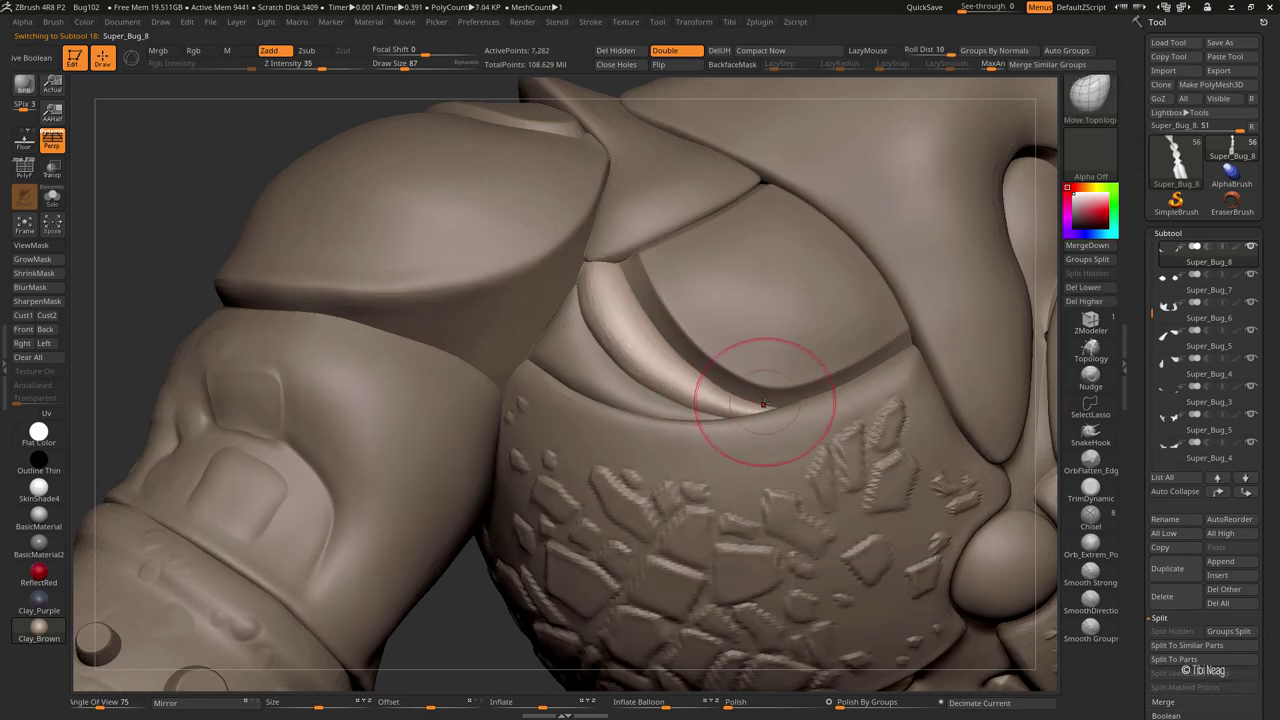
mouse_move(594, 384)
ctrl+right_down()
mouse_move(567, 330)
mouse_move(400, 357)
mouse_move(694, 206)
mouse_move(695, 470)
mouse_move(663, 397)
mouse_move(812, 457)
ctrl+right_up()
- Build up the forearm pad with the Clay brush at a lower subdivision, then smooth it
key(b)
key(c)
key(l)
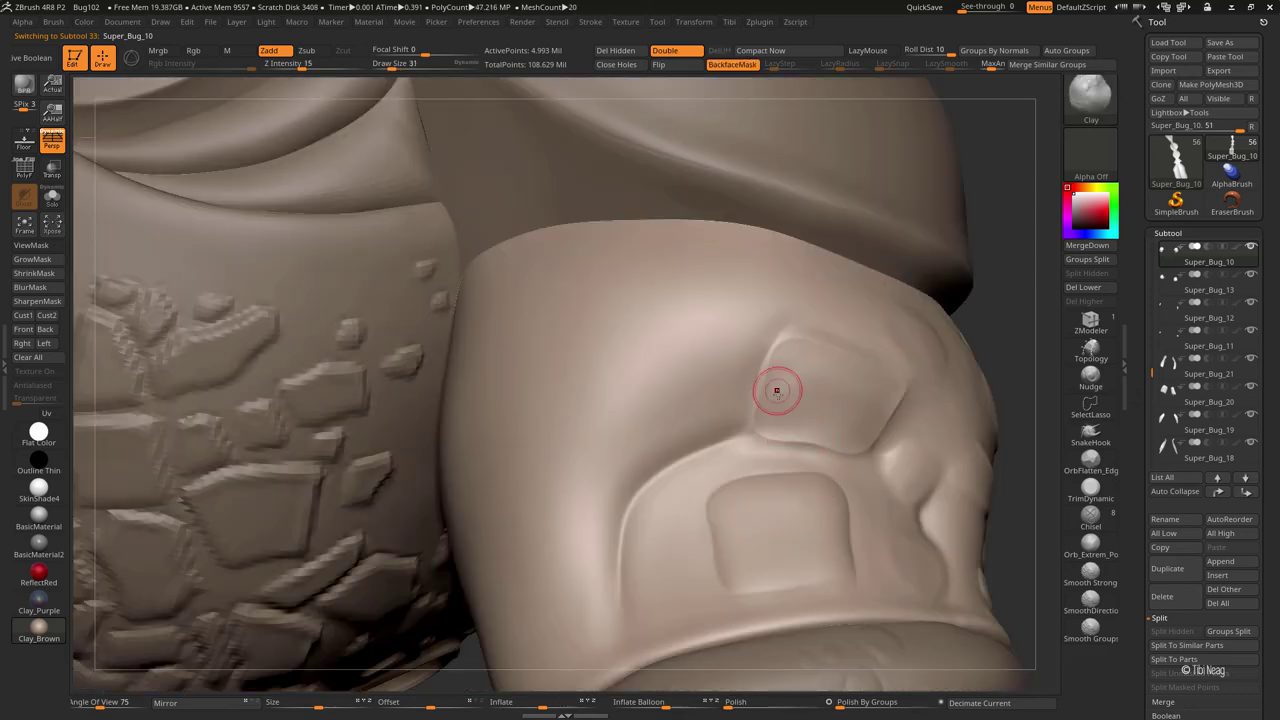
key(bracketleft)
key(shift+d)
key(shift+d)
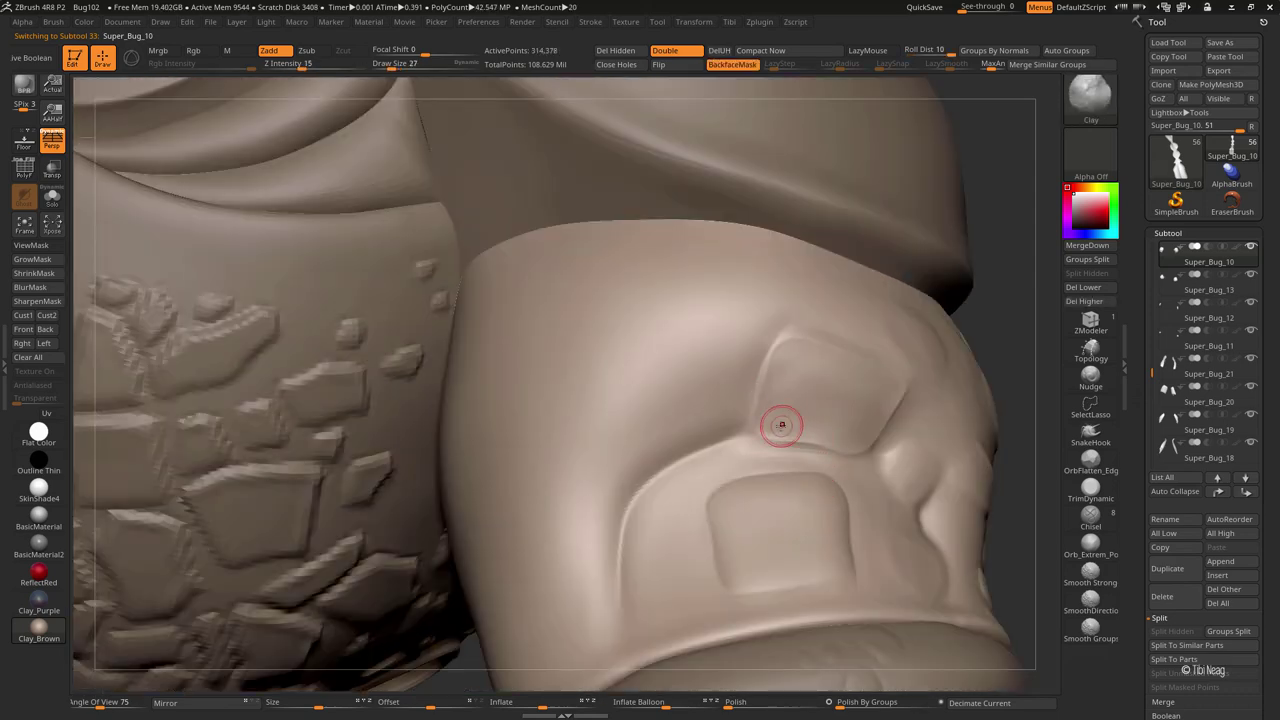
key(bracketright)
key(bracketright)
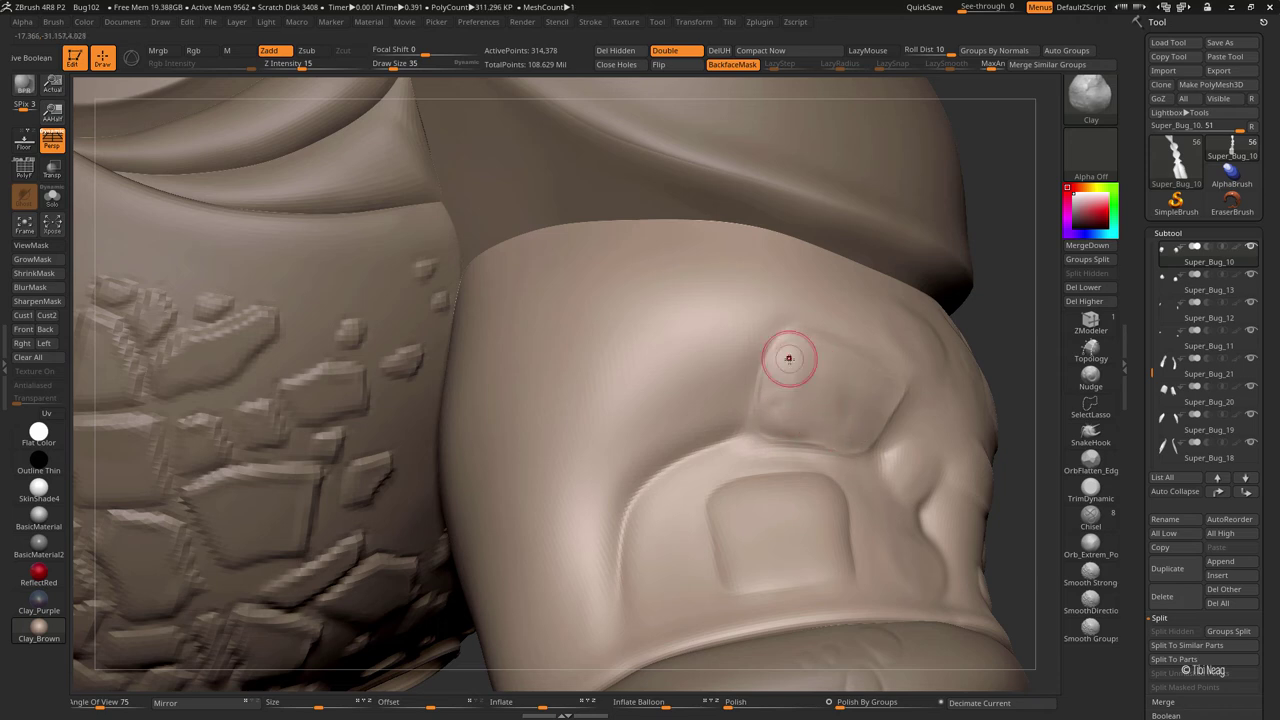
drag(805, 396, 847, 391)
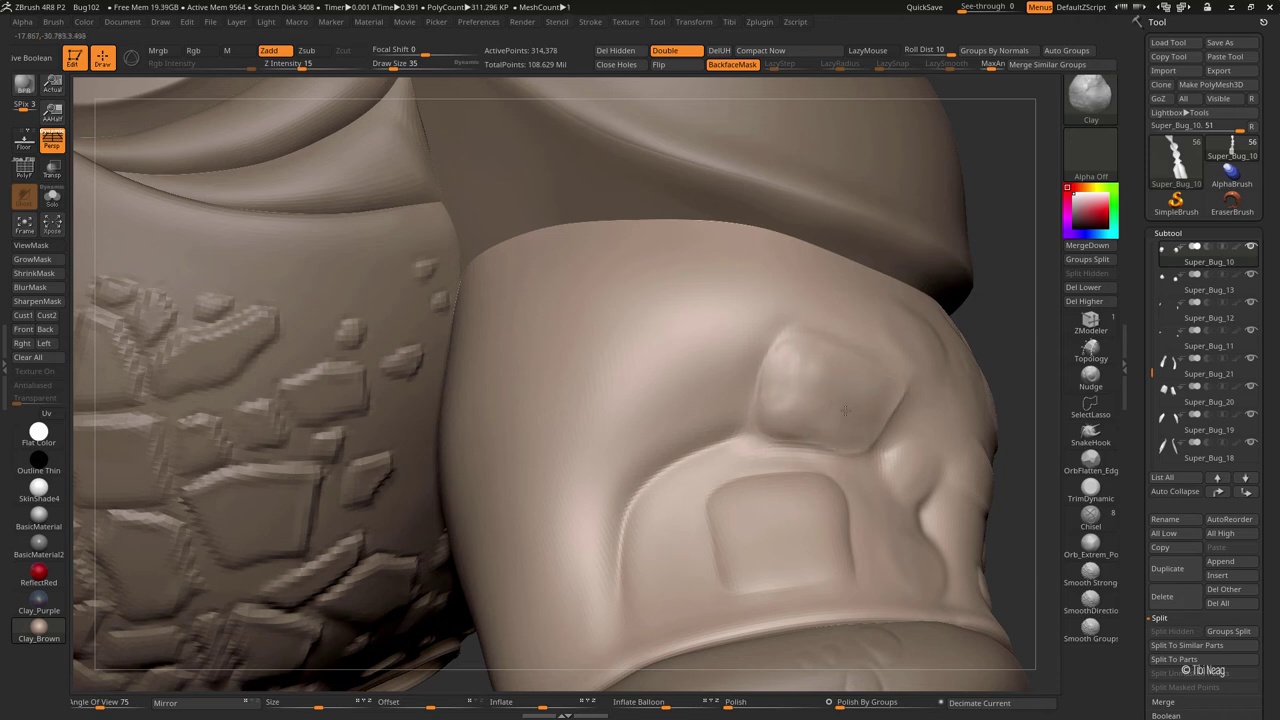
drag(785, 417, 803, 410)
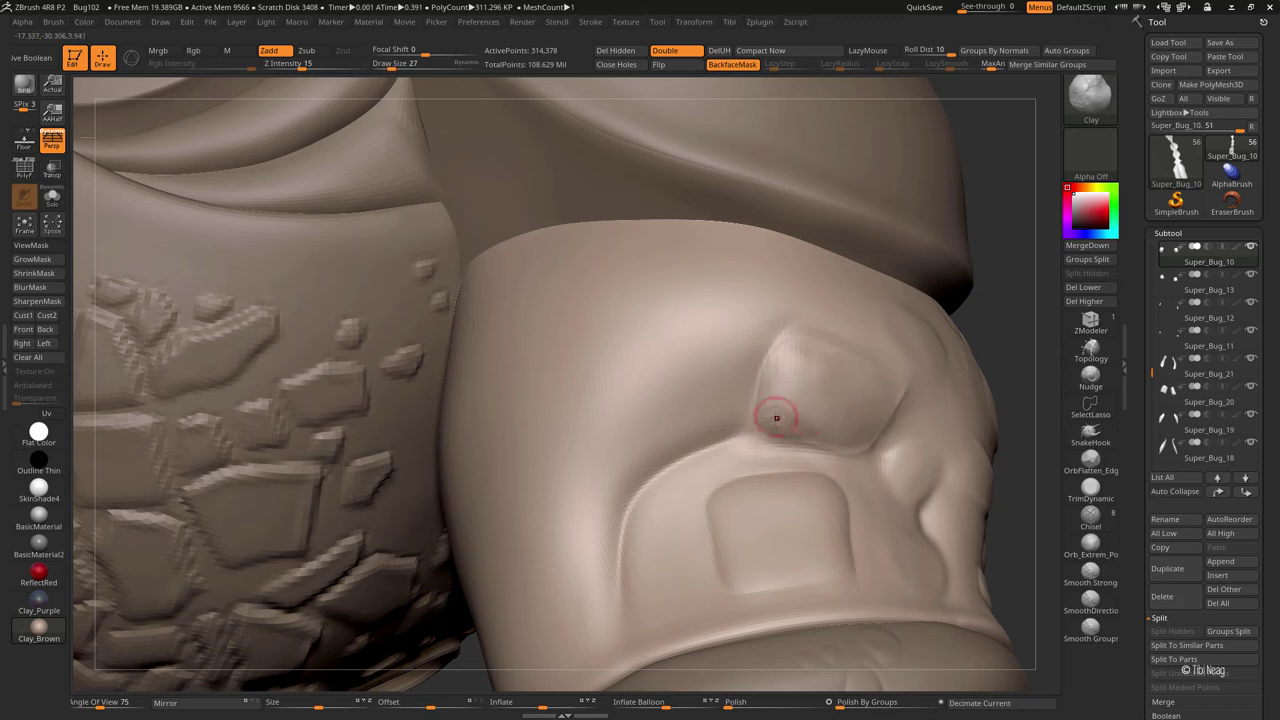
key(shift)
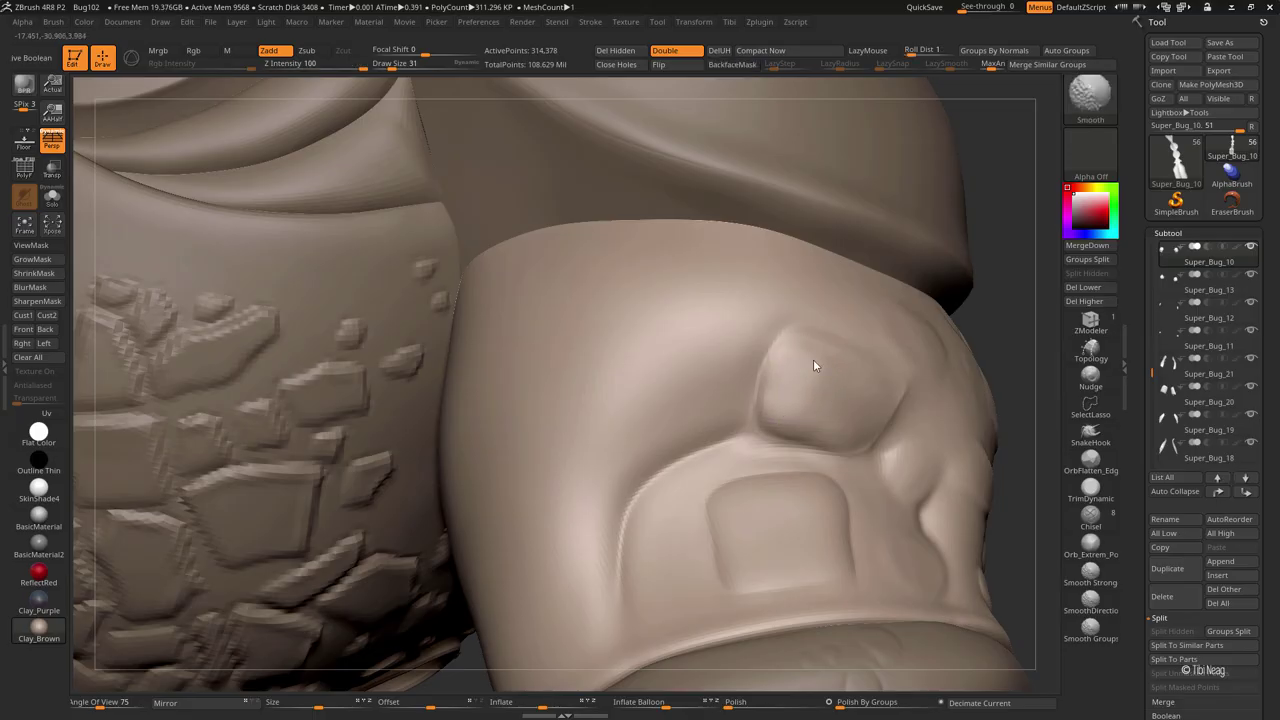
shift+drag(737, 374, 838, 412)
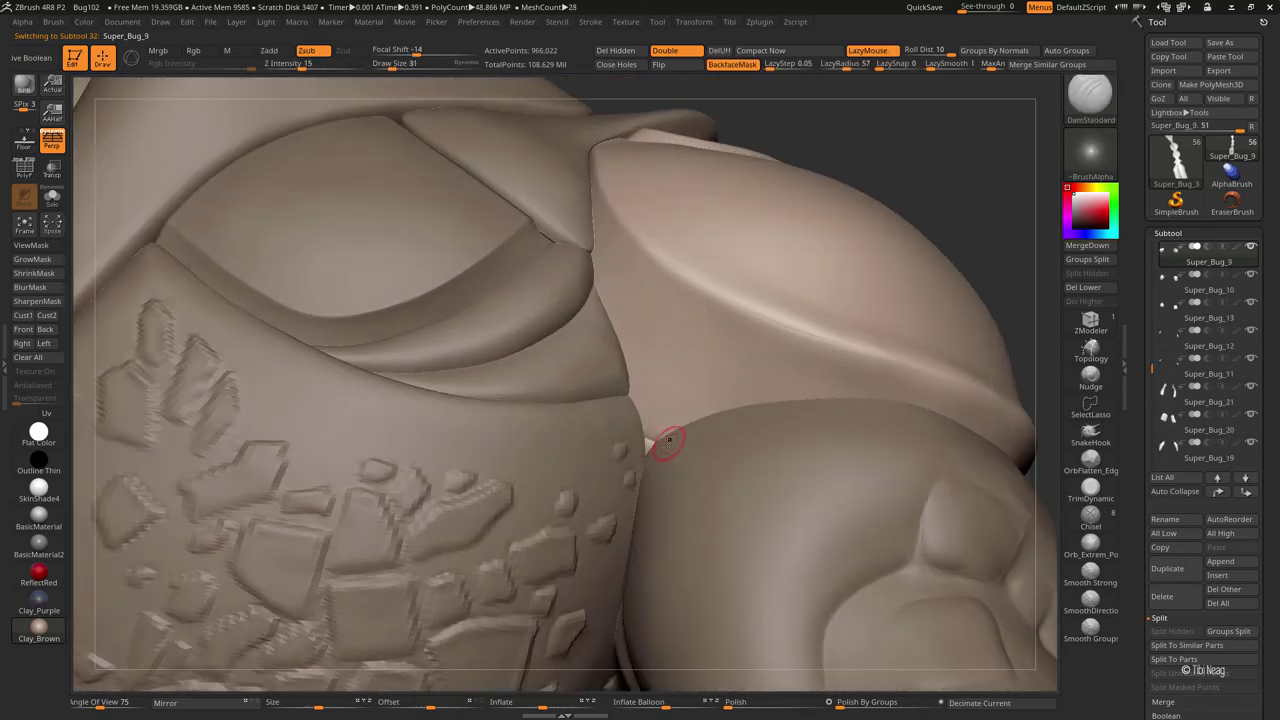
- Carve several parallel DamStandard grooves along the Super_Bug_9 seam between chest and shoulder armour
drag(669, 441, 623, 400)
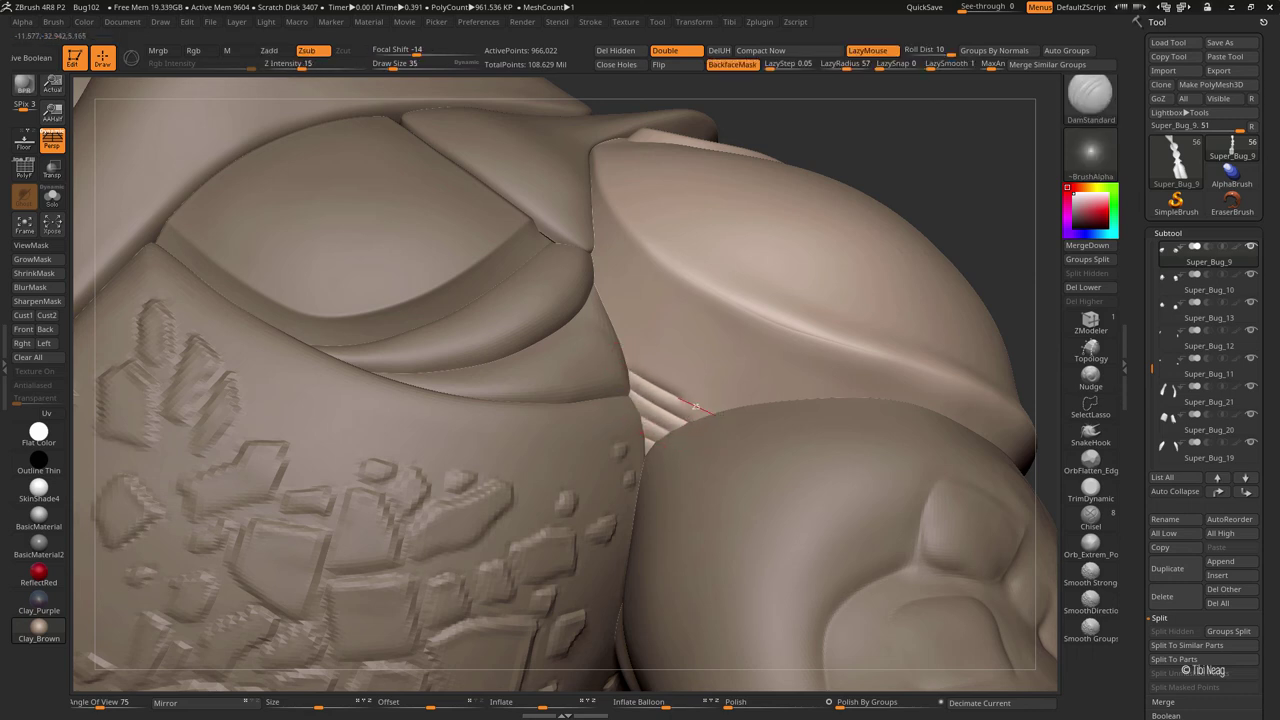
drag(688, 377, 637, 357)
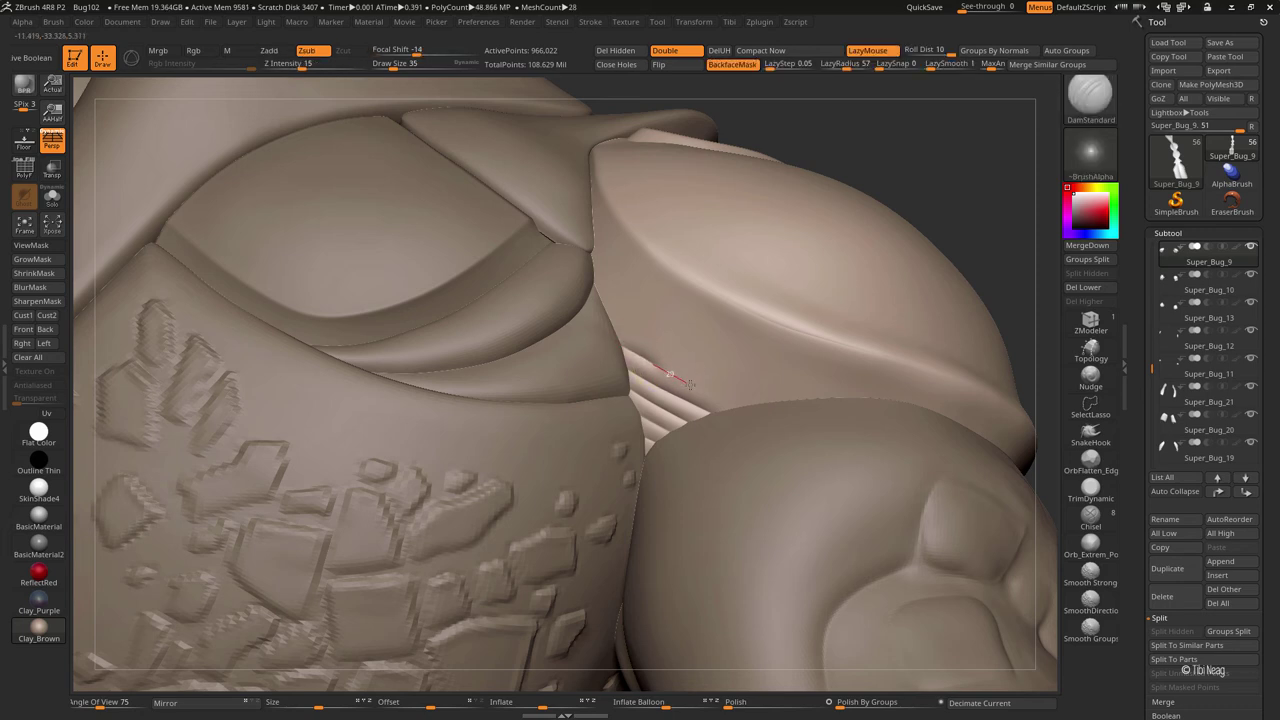
drag(745, 408, 740, 405)
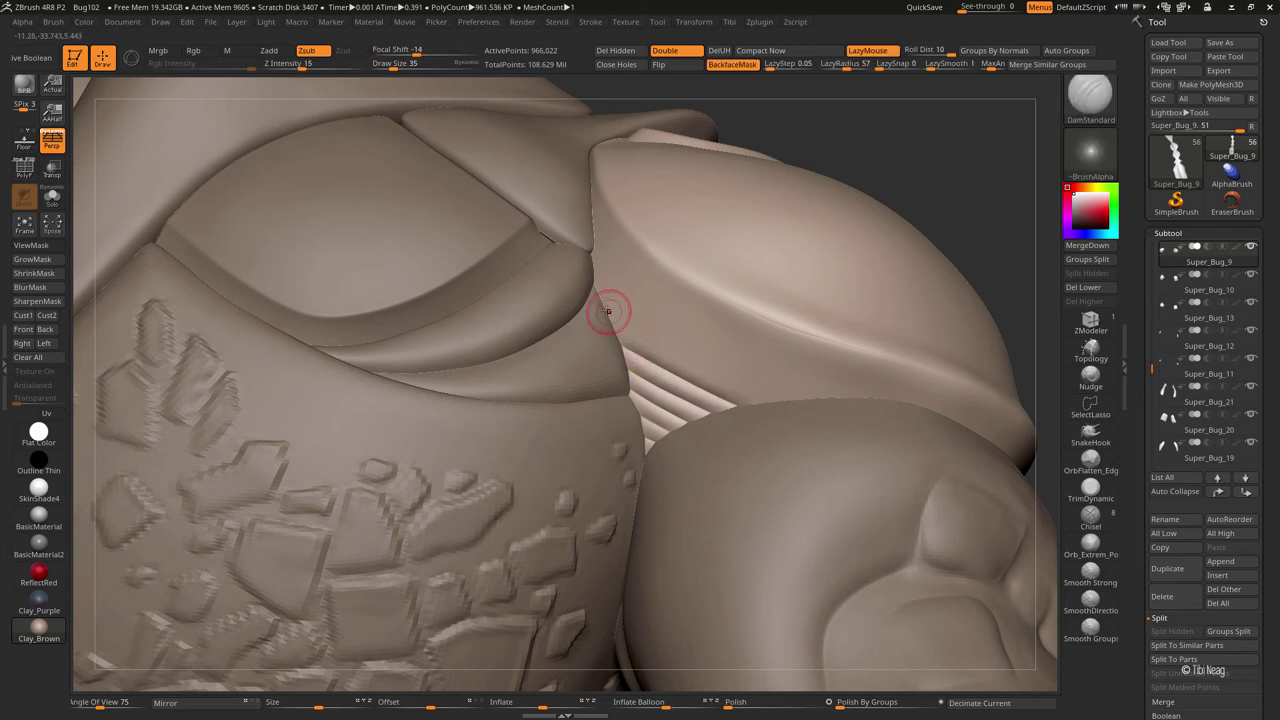
click(714, 371)
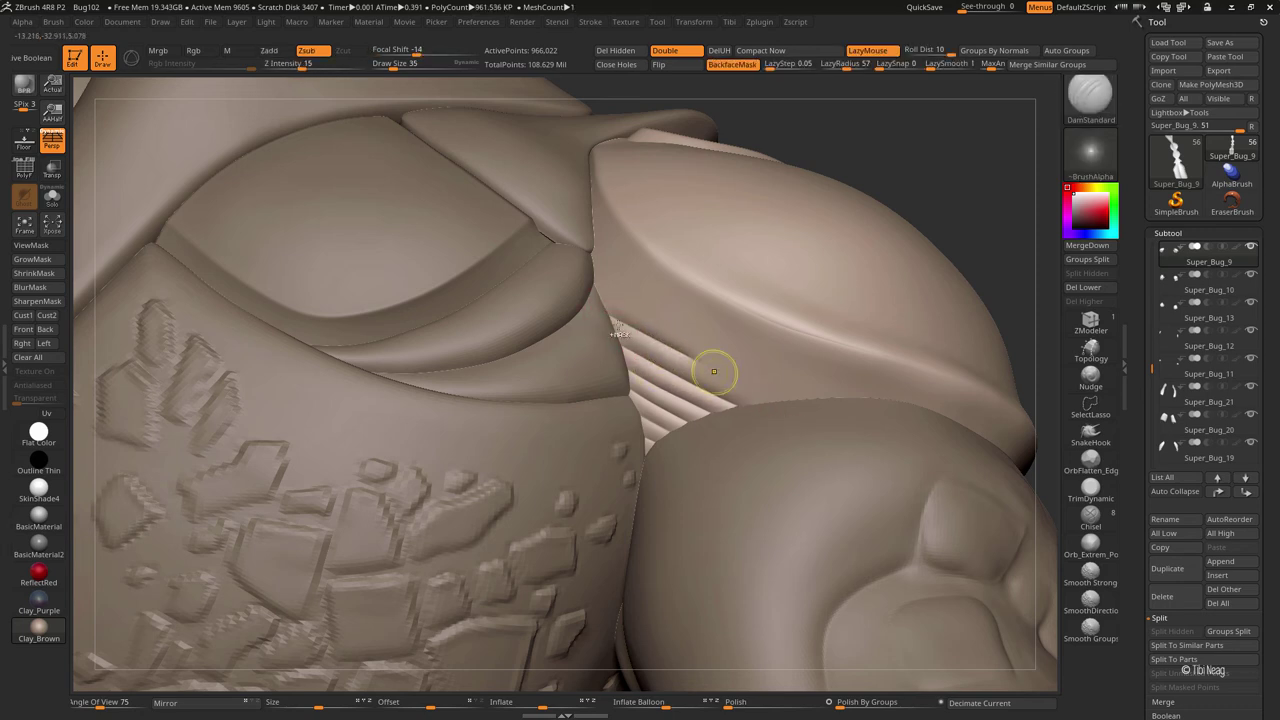
drag(714, 371, 648, 343)
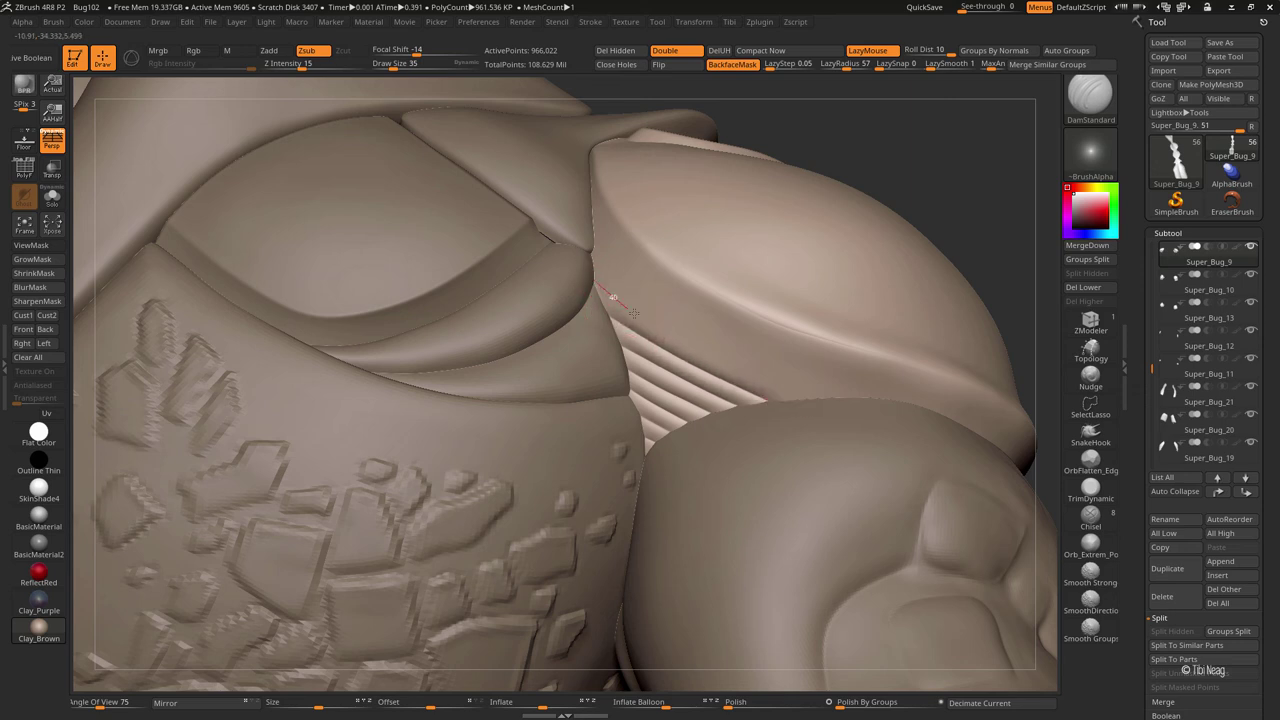
drag(858, 405, 840, 401)
drag(605, 290, 795, 387)
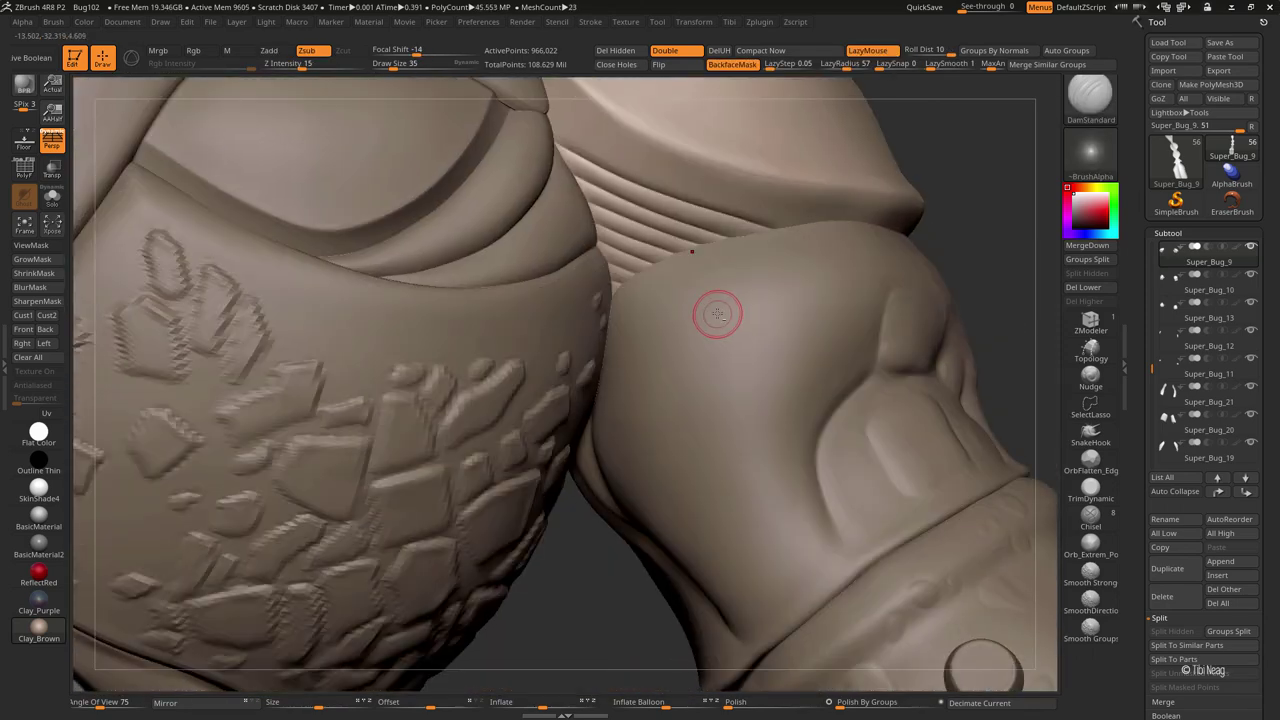
alt+click(720, 306)
- Reshape the arm armour's top edge into a raised lip with the Standard brush
key(b)
key(i)
key(n)
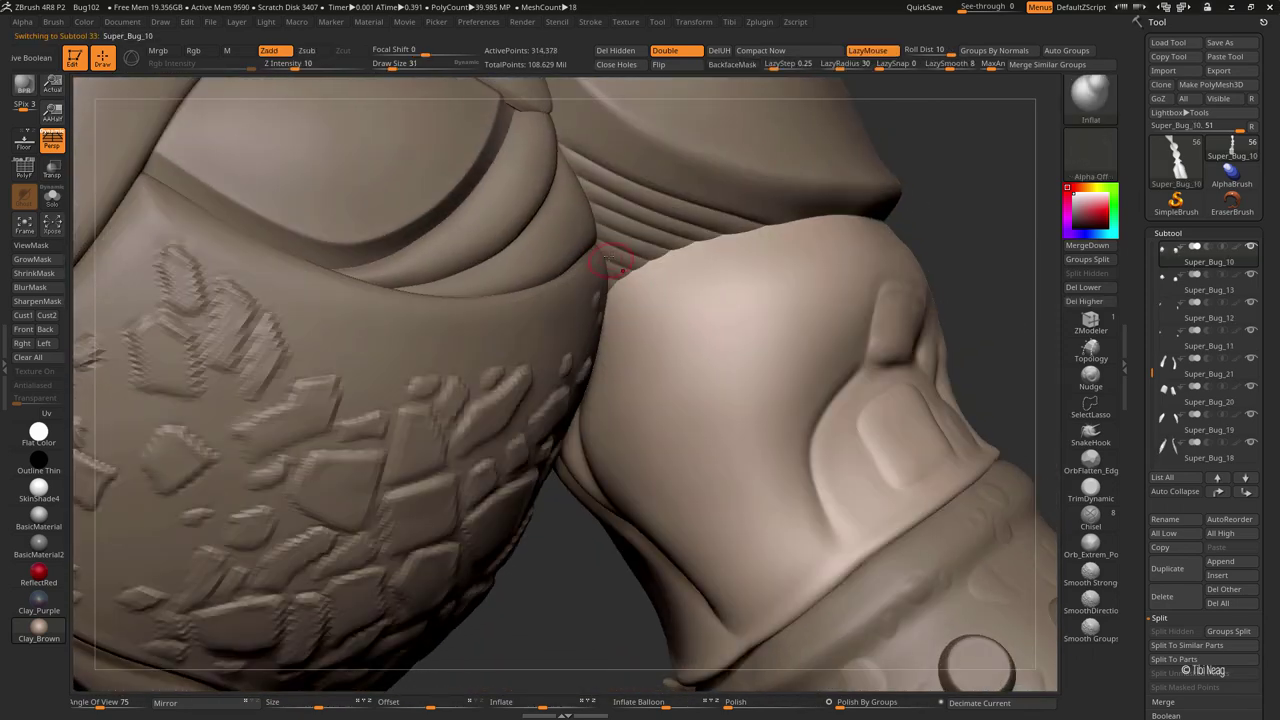
key(b)
key(s)
key(t)
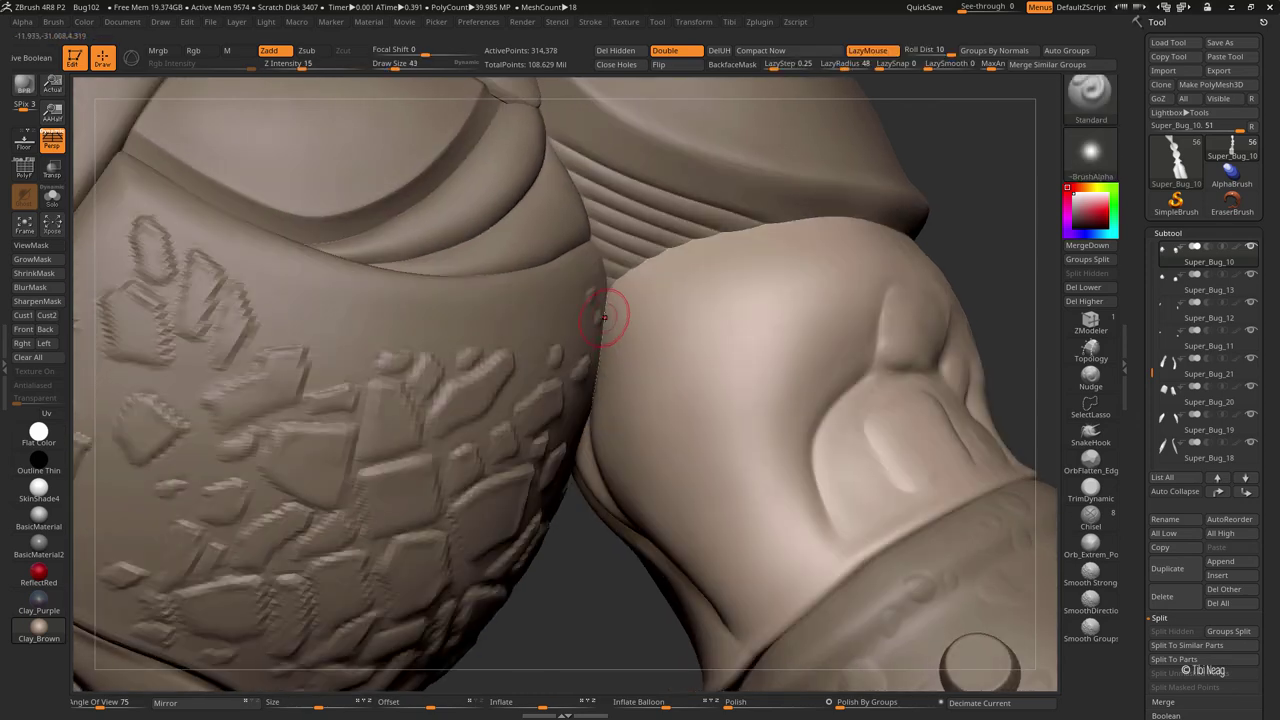
drag(690, 245, 616, 299)
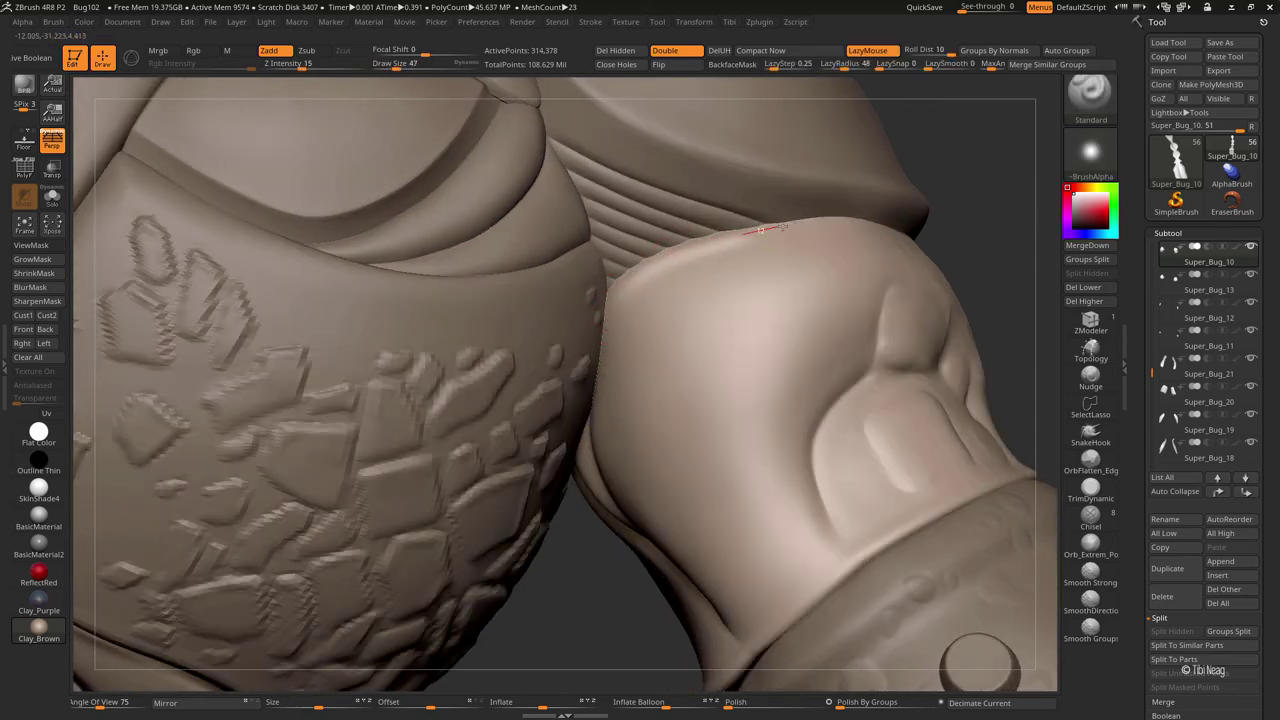
- Inspect the arm piece in Solo, then zoom out to a front view of the whole body
drag(600, 560, 578, 577)
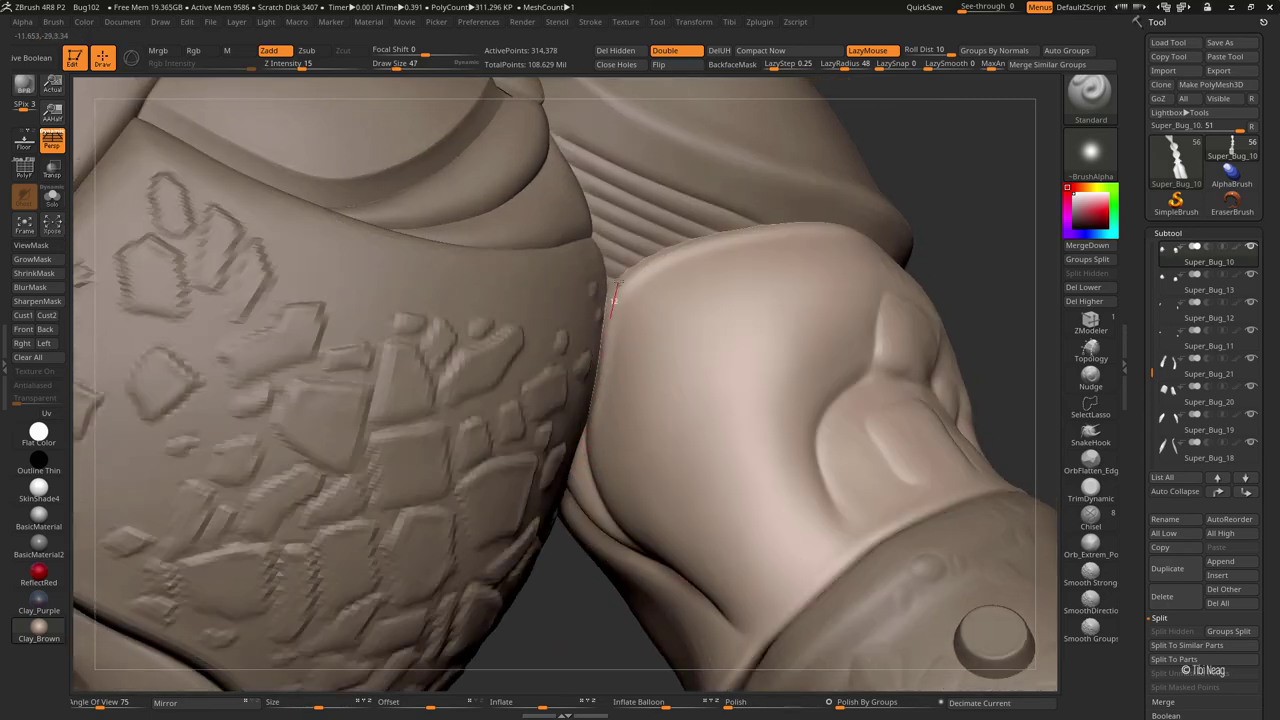
drag(908, 177, 616, 318)
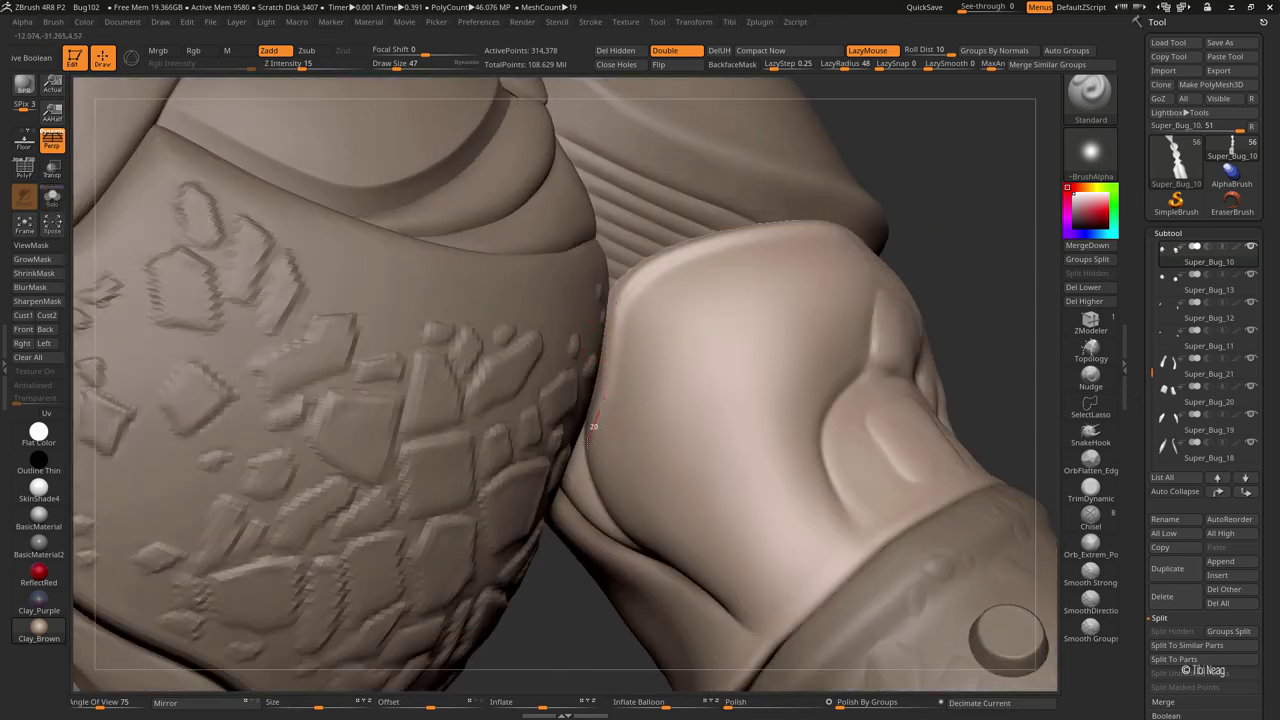
drag(629, 465, 804, 292)
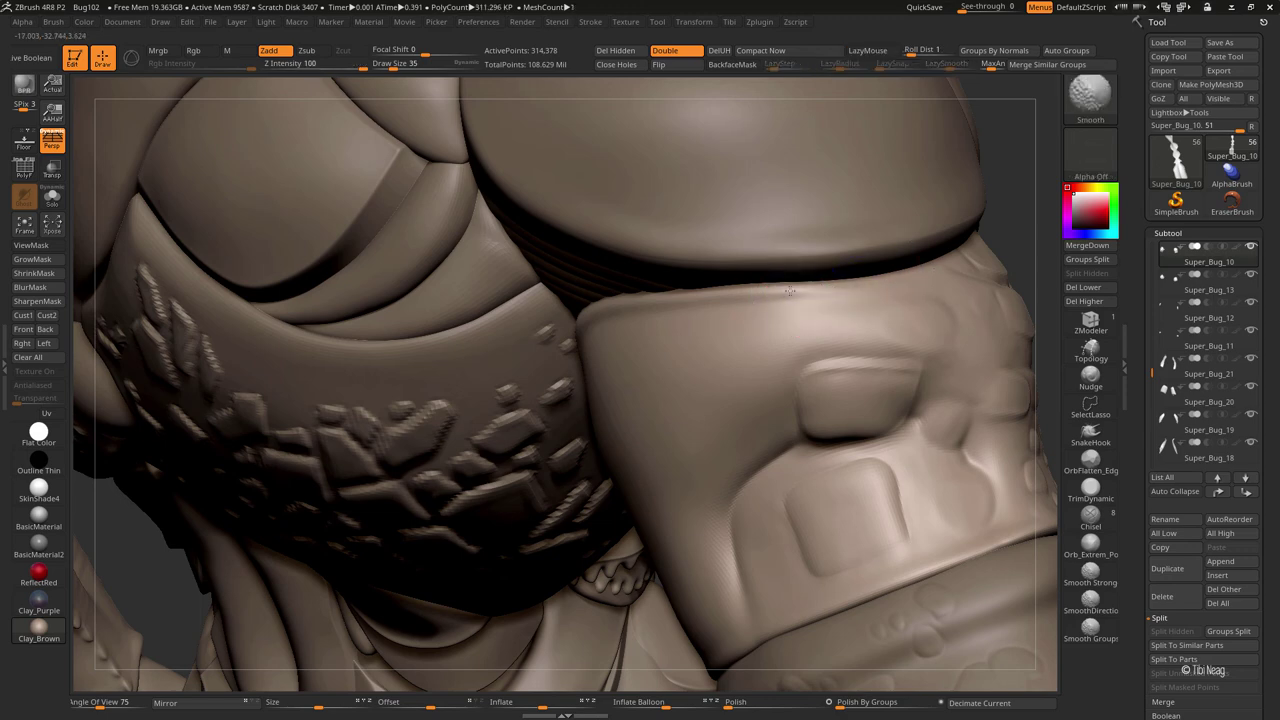
key(alt+shift+s)
drag(766, 245, 834, 160)
key(alt+shift+s)
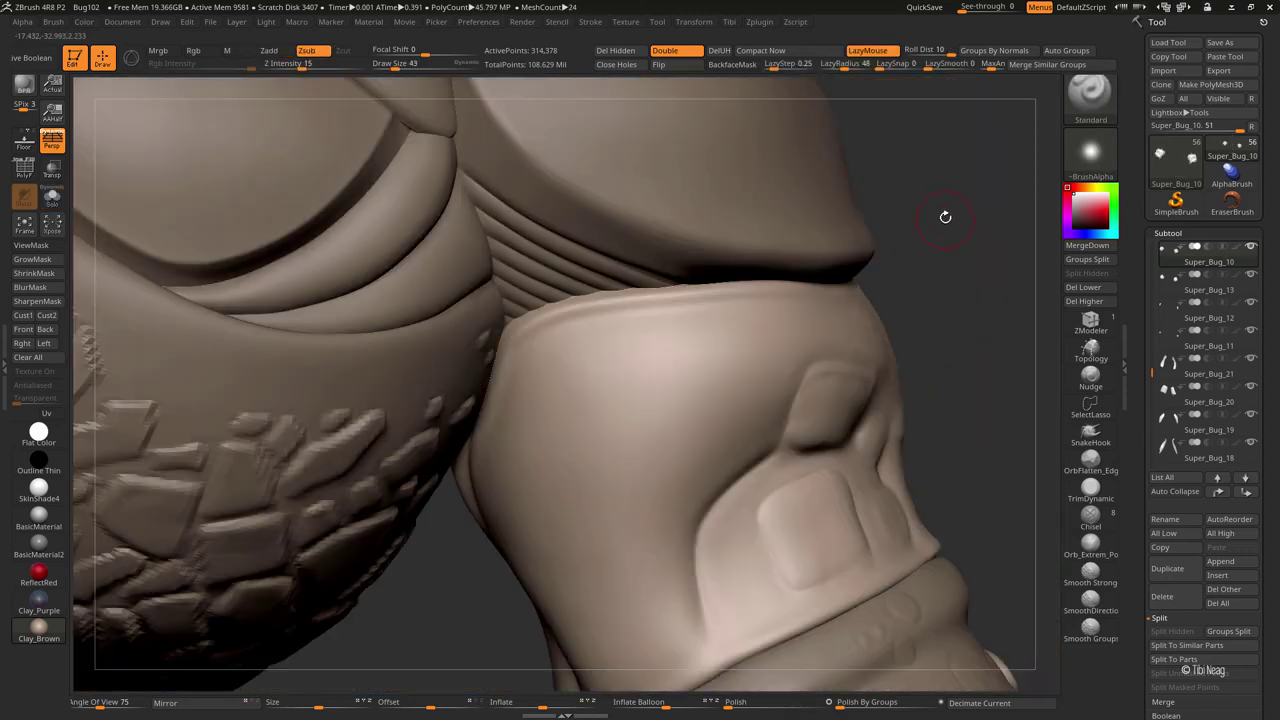
mouse_move(943, 214)
alt+mouse_down()
mouse_move(911, 213)
mouse_move(594, 354)
mouse_move(871, 294)
mouse_move(741, 313)
alt+mouse_up()
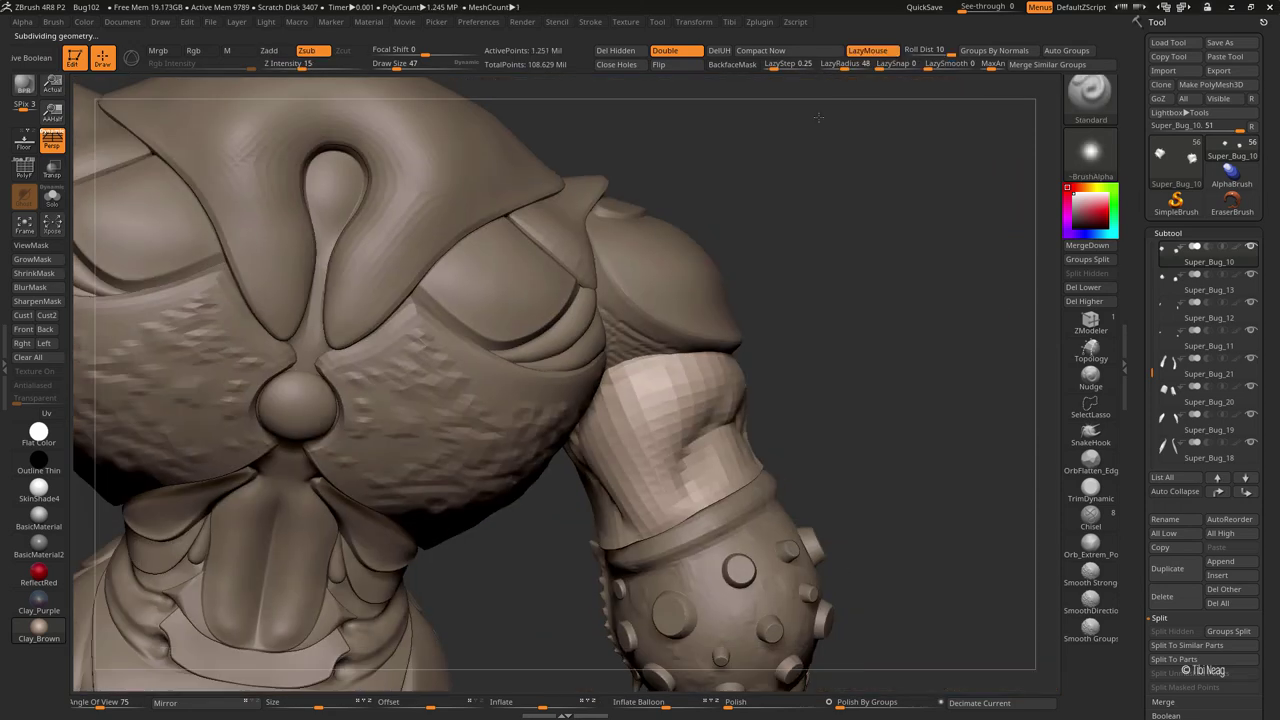
mouse_move(818, 117)
mouse_down()
mouse_move(800, 237)
mouse_move(780, 229)
mouse_move(750, 406)
mouse_move(829, 200)
mouse_move(731, 226)
mouse_move(872, 208)
mouse_move(763, 180)
mouse_move(686, 443)
mouse_move(1017, 350)
mouse_move(470, 398)
mouse_up()
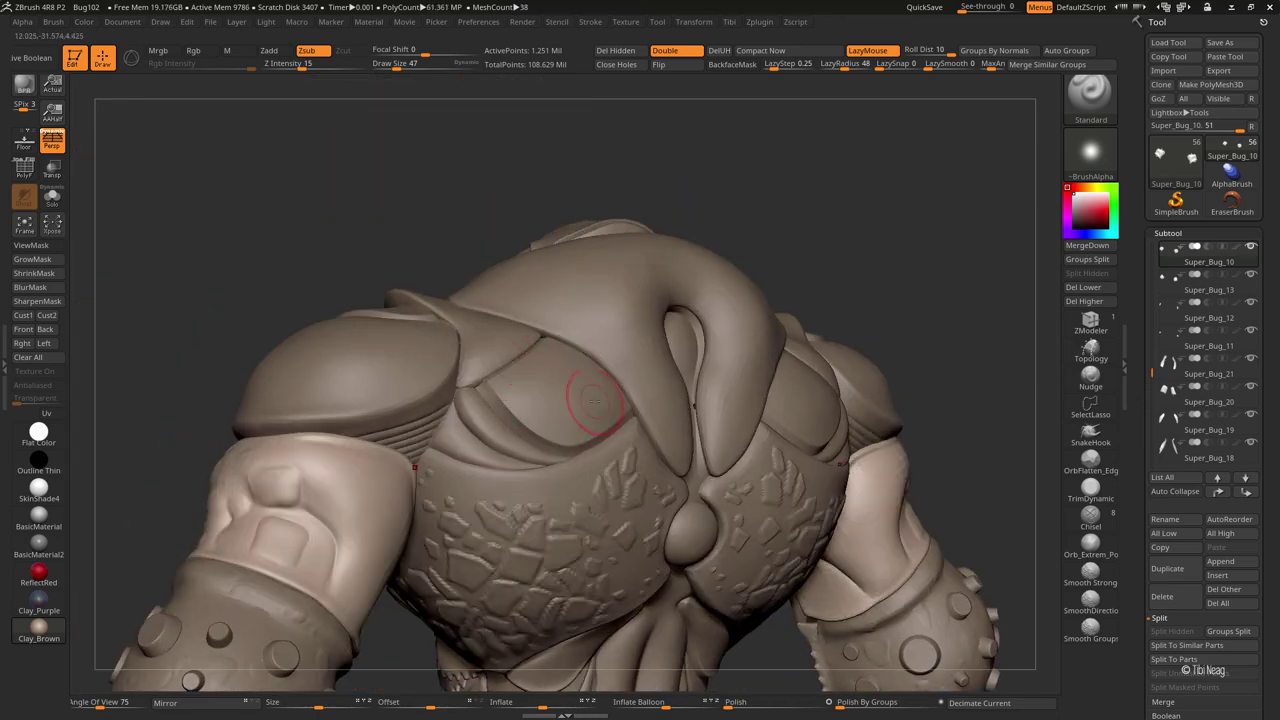
- Look over the full creature, then select and zoom in on the abdomen flaps
mouse_move(321, 288)
mouse_down()
mouse_move(368, 430)
mouse_move(399, 333)
mouse_move(381, 389)
mouse_up()
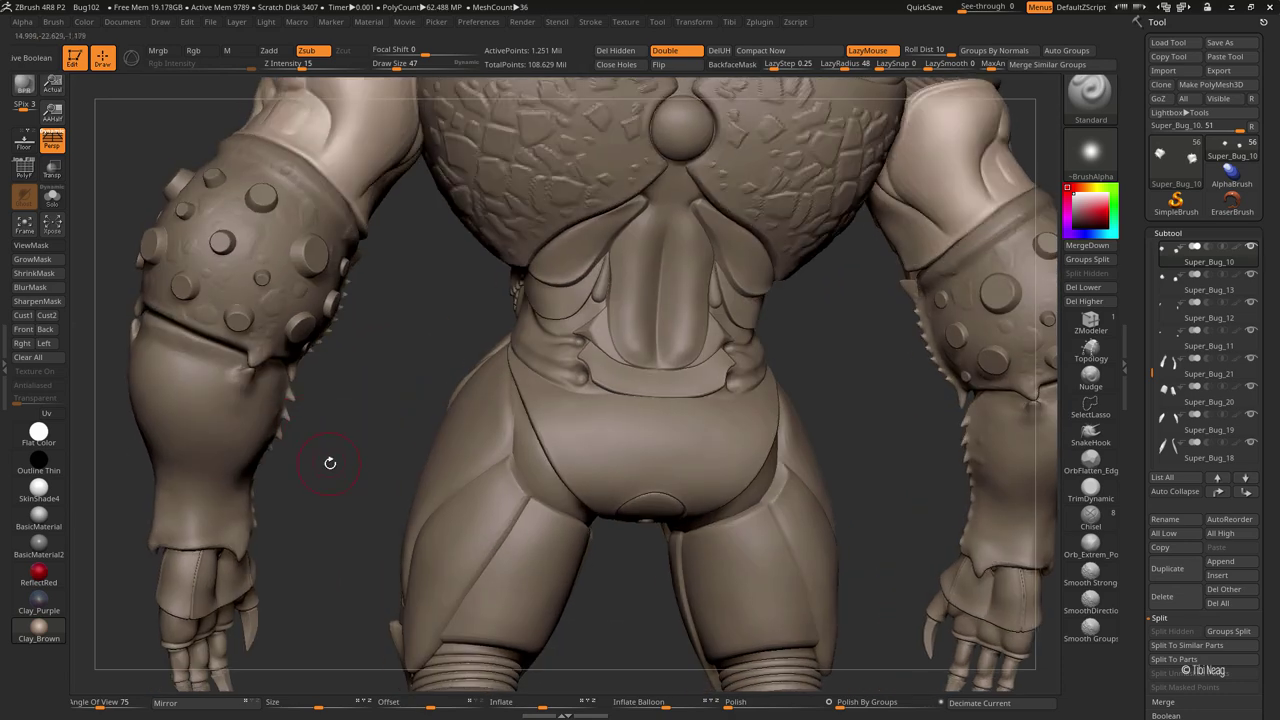
mouse_move(330, 463)
alt+mouse_down()
mouse_move(311, 443)
mouse_move(331, 409)
mouse_move(471, 344)
alt+mouse_up()
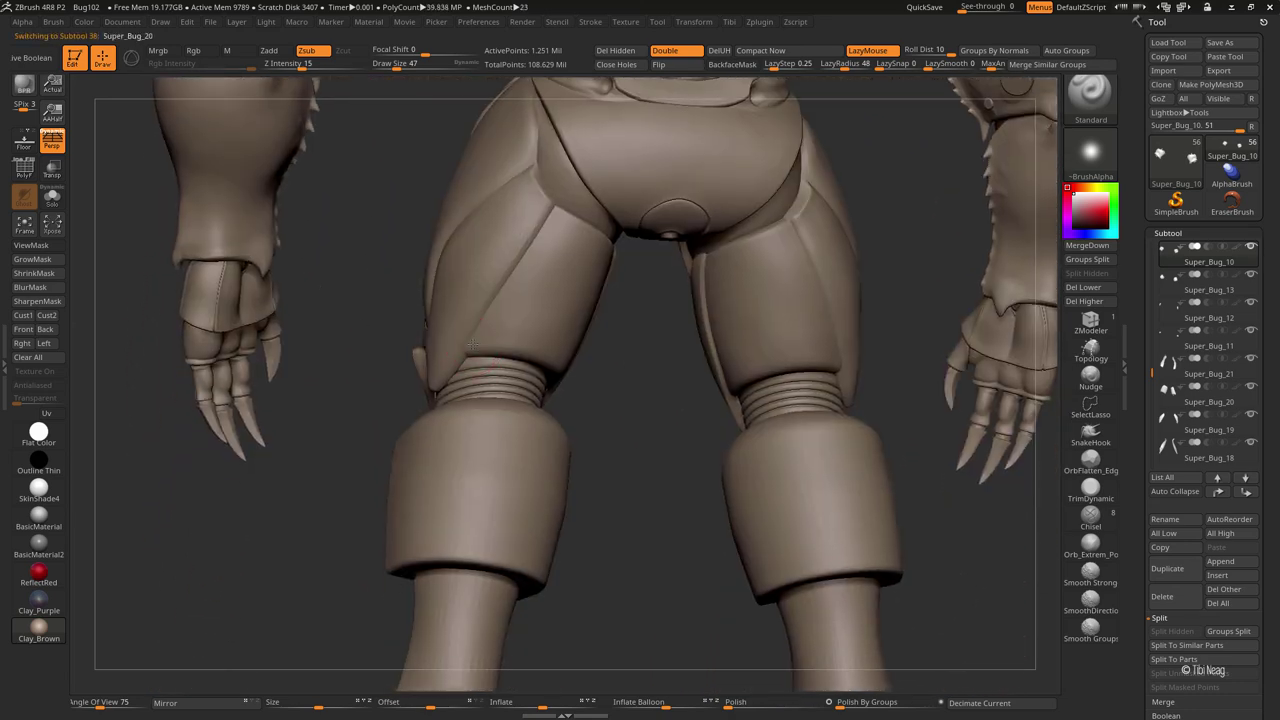
mouse_move(594, 393)
mouse_down()
mouse_move(586, 443)
mouse_move(600, 400)
mouse_move(605, 435)
mouse_move(489, 413)
mouse_up()
mouse_move(799, 466)
mouse_down()
mouse_move(754, 409)
mouse_move(909, 457)
mouse_move(714, 480)
mouse_up()
alt+click(565, 316)
key(f)
drag(565, 316, 543, 343)
- Inflate the flap edge at a lower subdivision, then polish the surface with Orb_Extrem_Polish and smoothing
key(shift+d)
key(b)
key(i)
key(n)
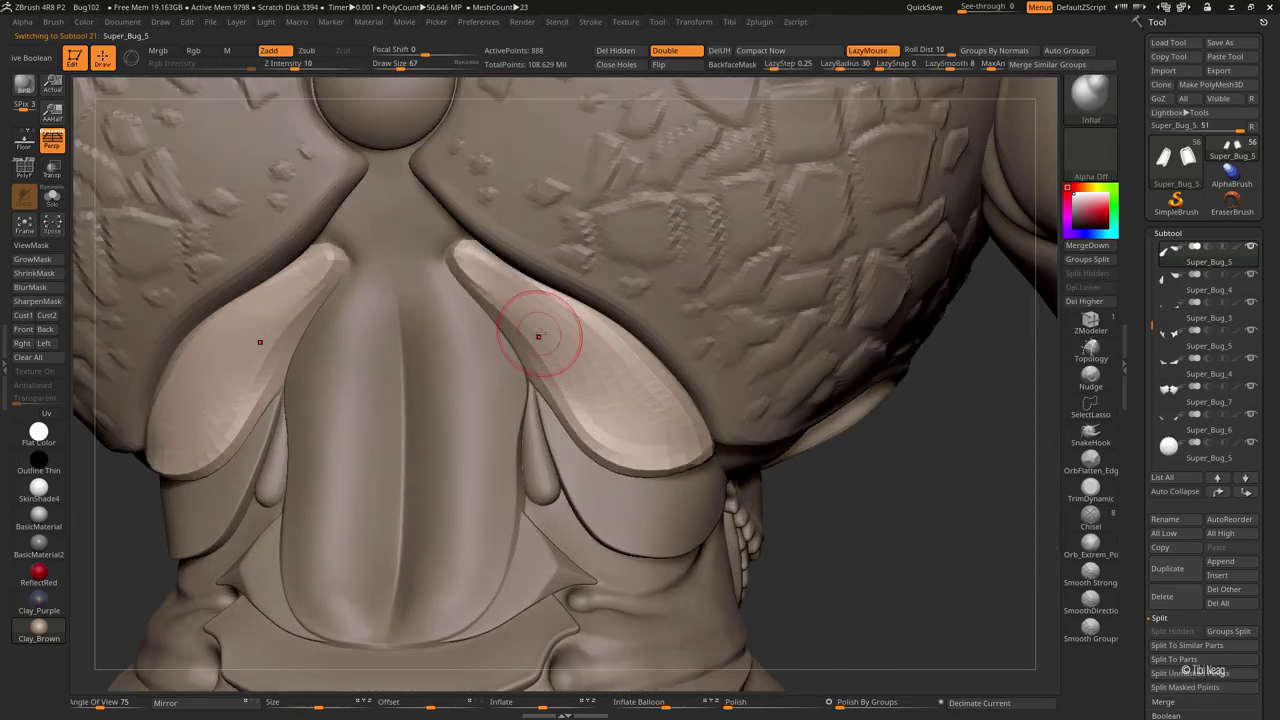
drag(506, 296, 510, 289)
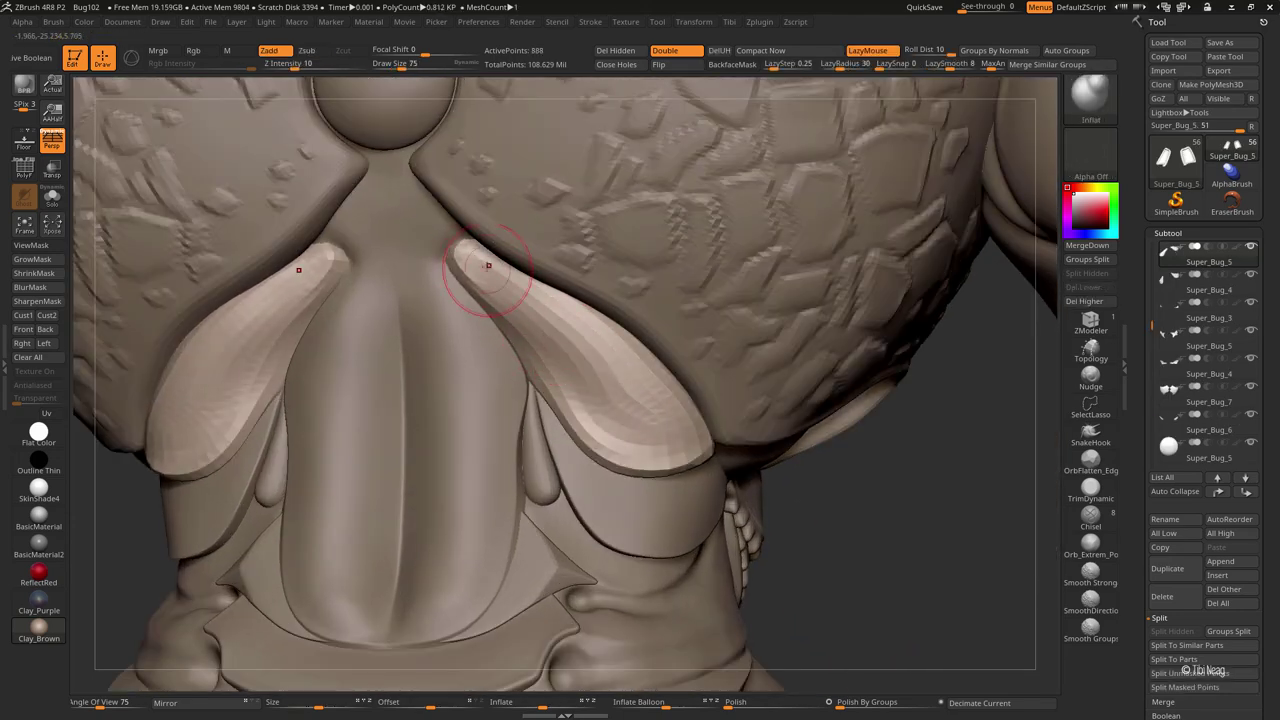
key(d)
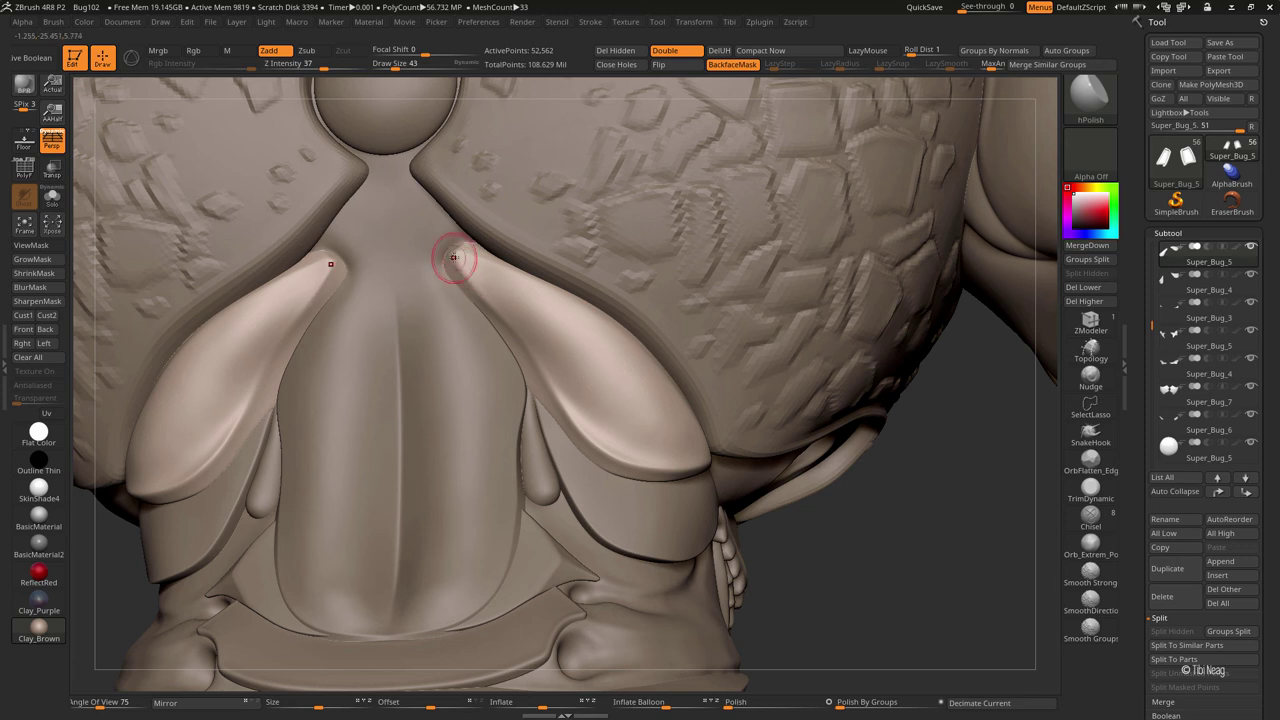
click(1088, 547)
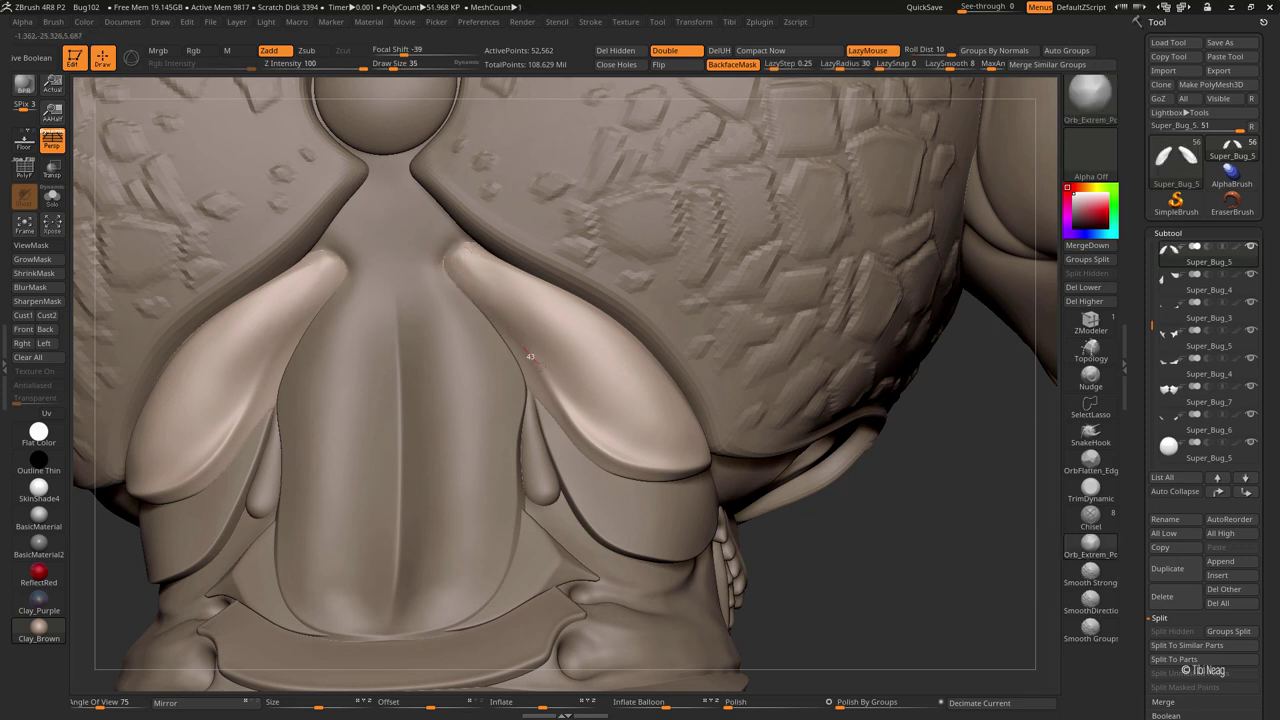
key(shift)
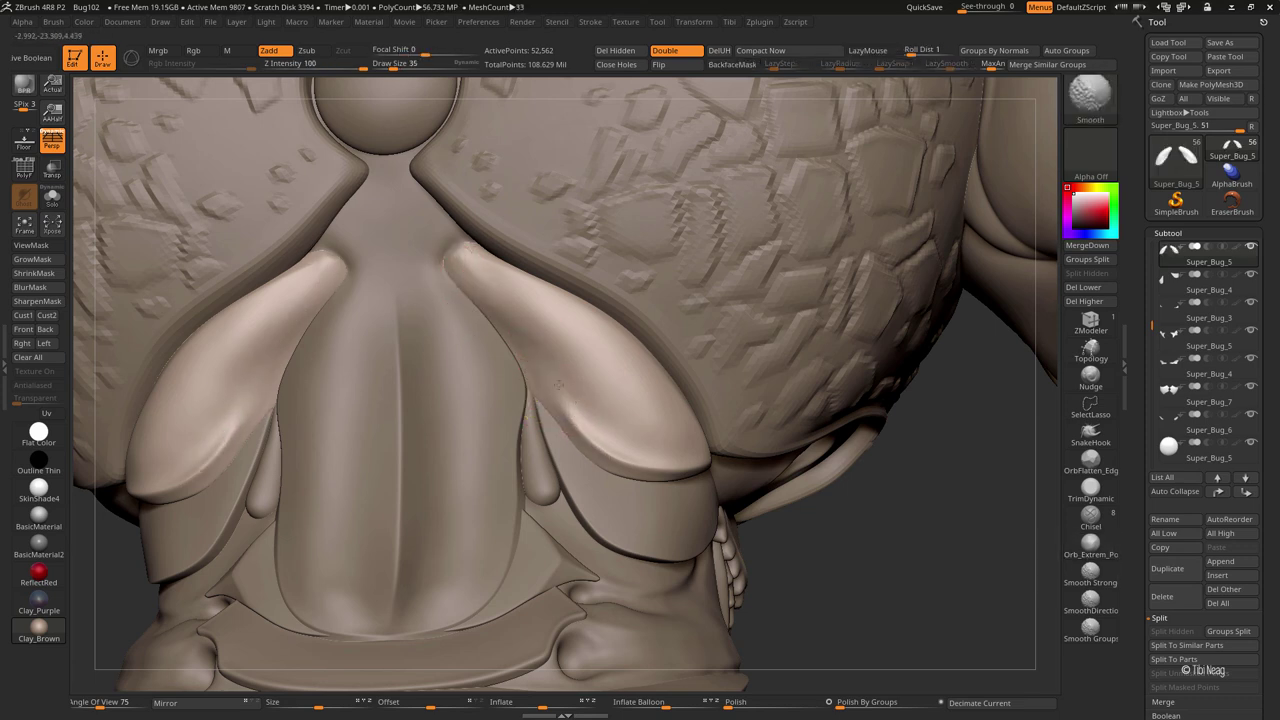
key(f)
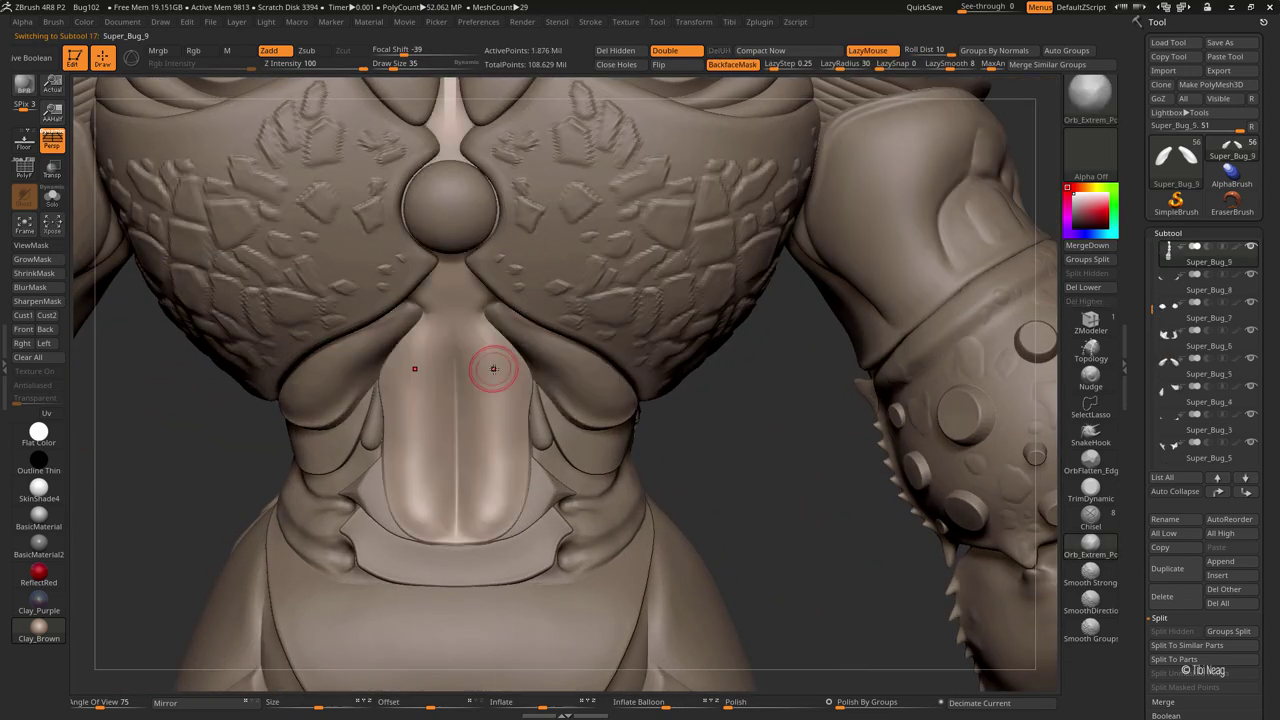
- Solo the sternum piece, carve a crease beneath both neck curls with DamStandard and smooth it
alt+click(474, 331)
scroll(590, 293, up, 5)
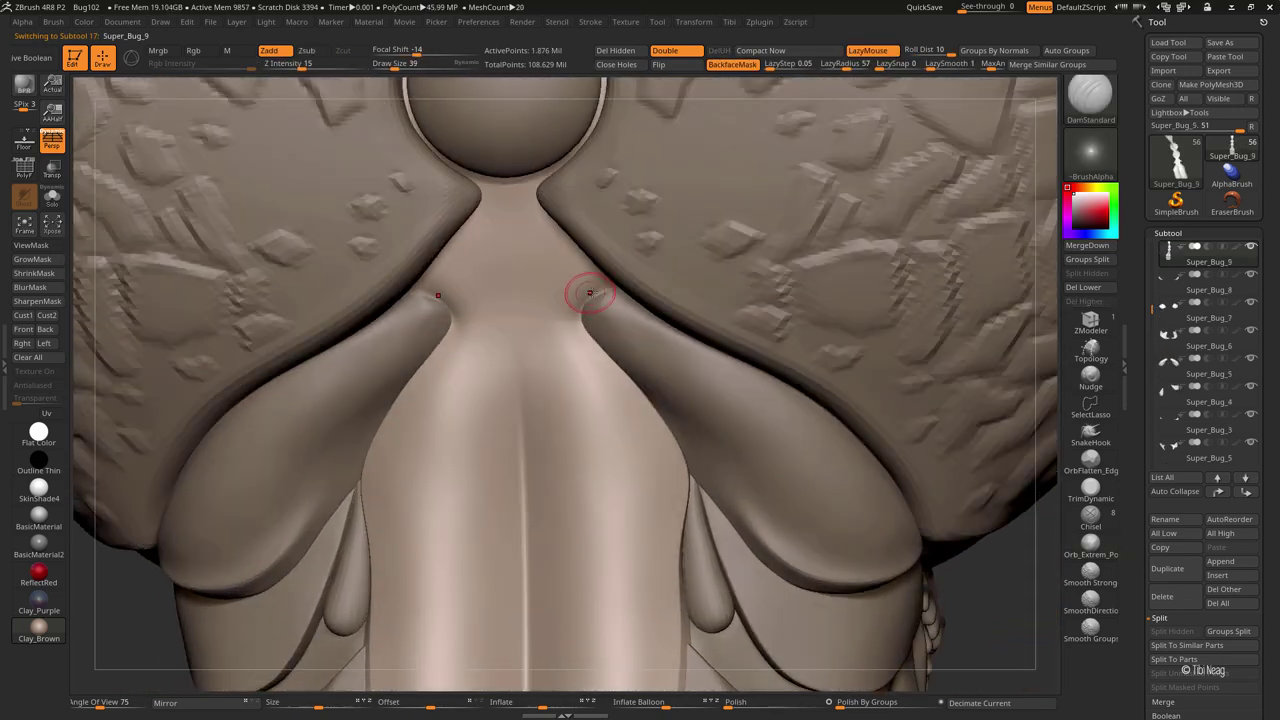
key(shift+s)
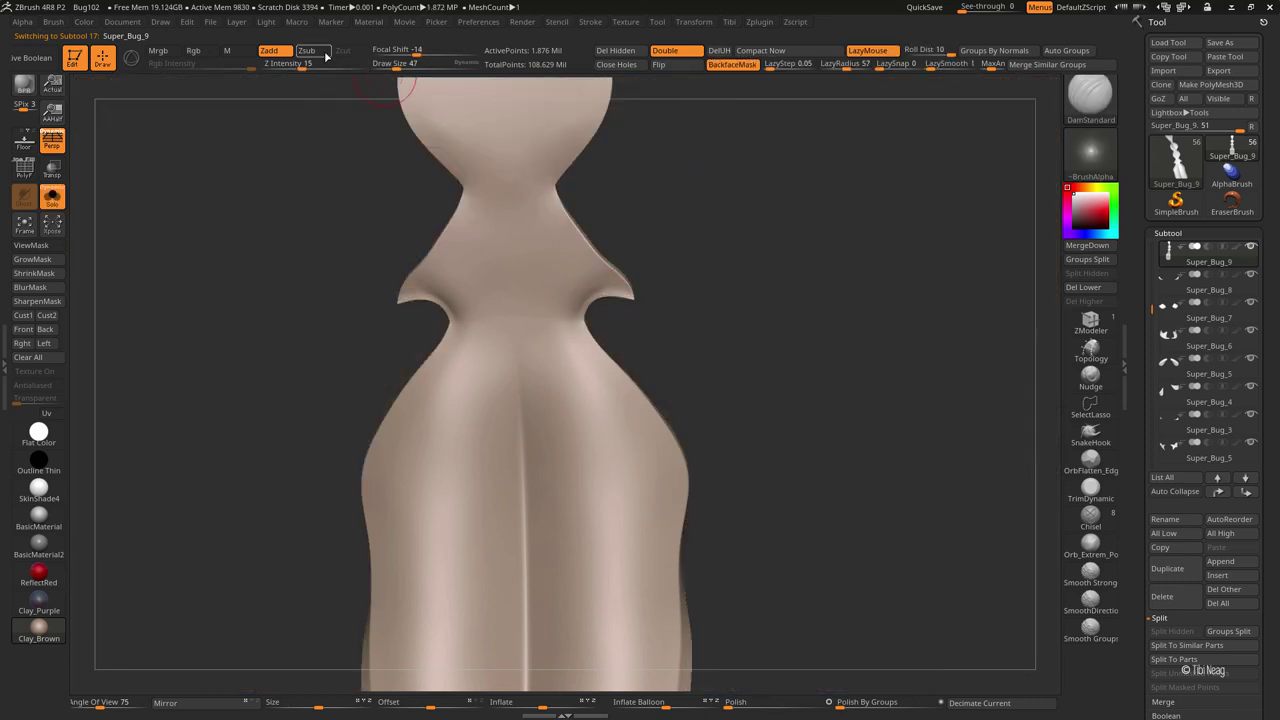
scroll(630, 294, up, 3)
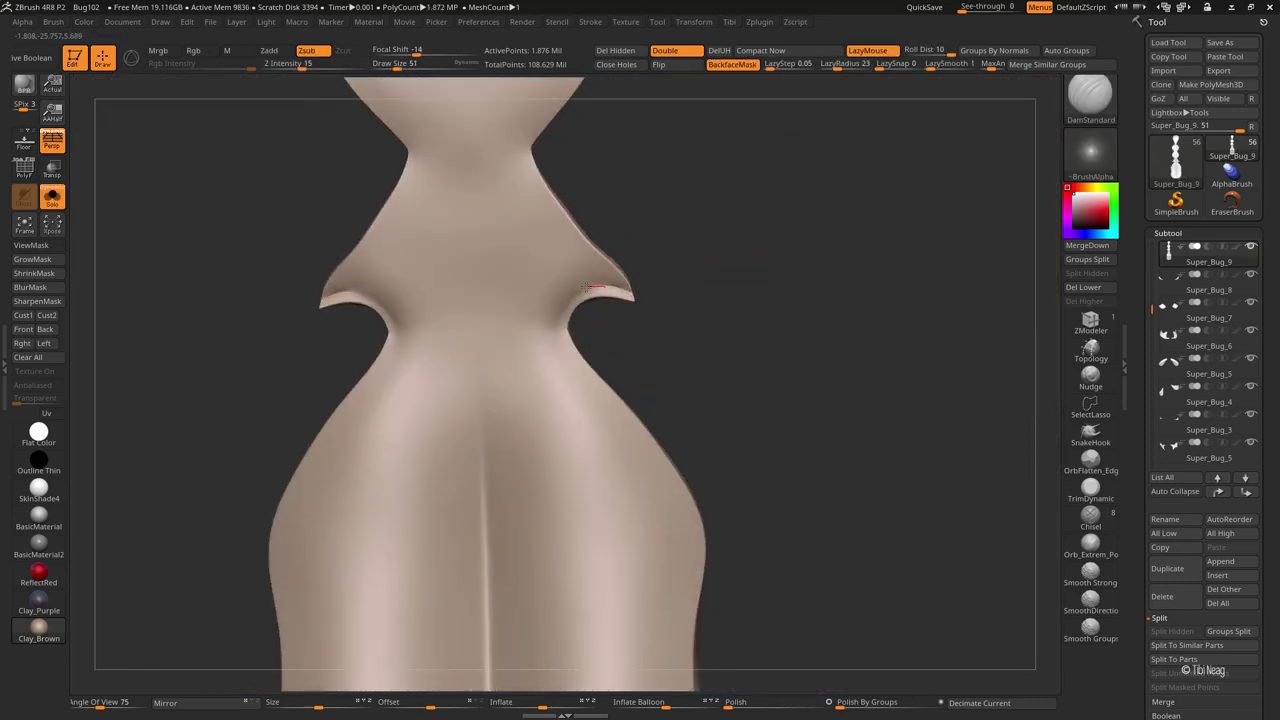
drag(557, 345, 634, 392)
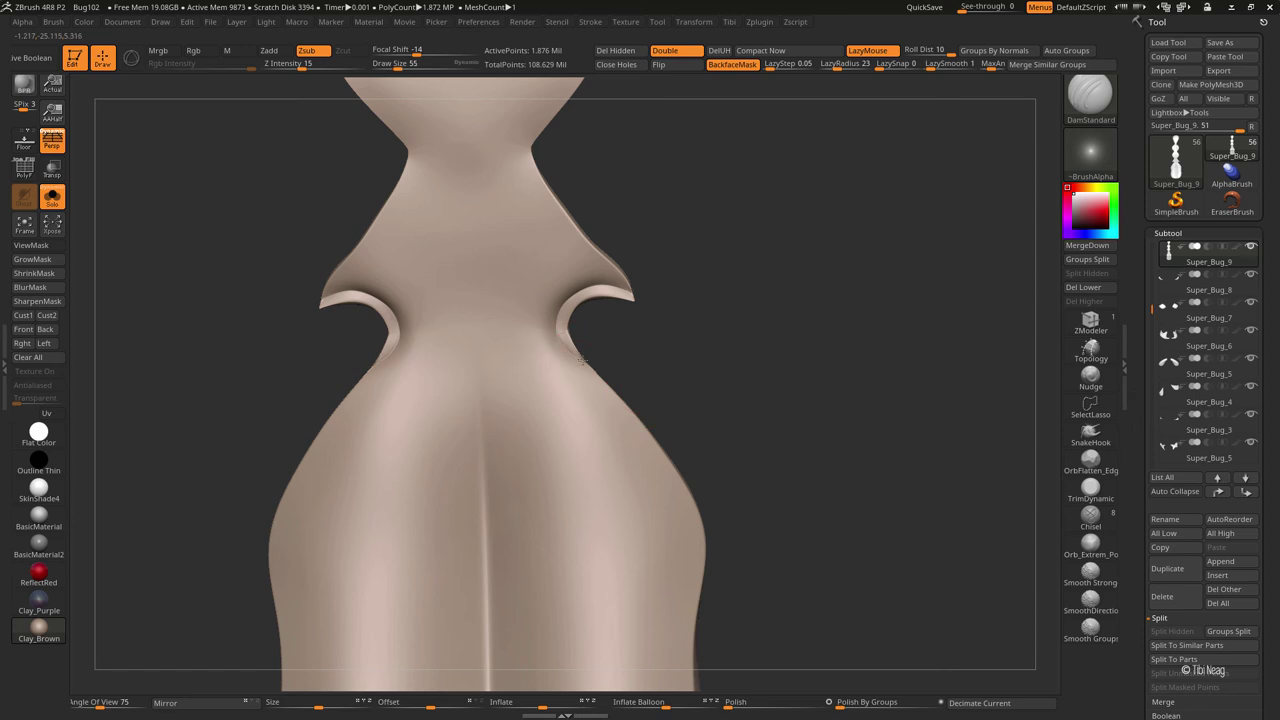
scroll(558, 328, up, 2)
scroll(565, 345, up, 2)
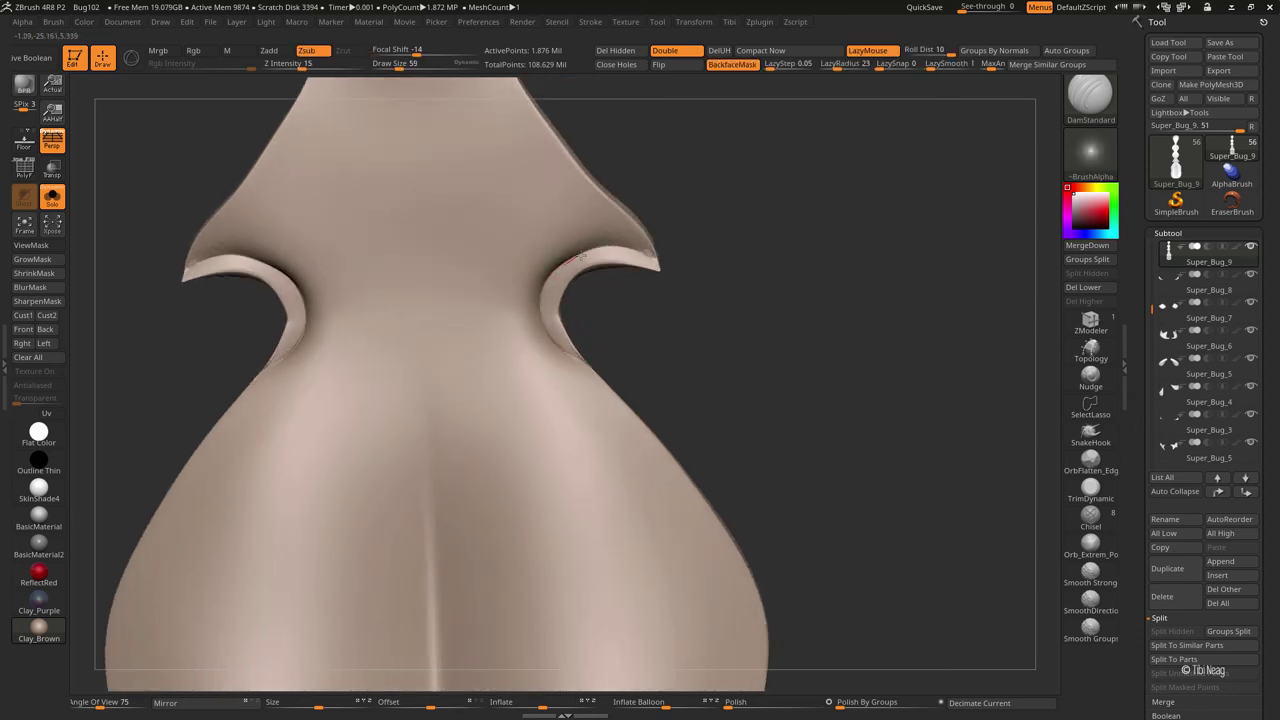
shift+right_drag(648, 254, 628, 247)
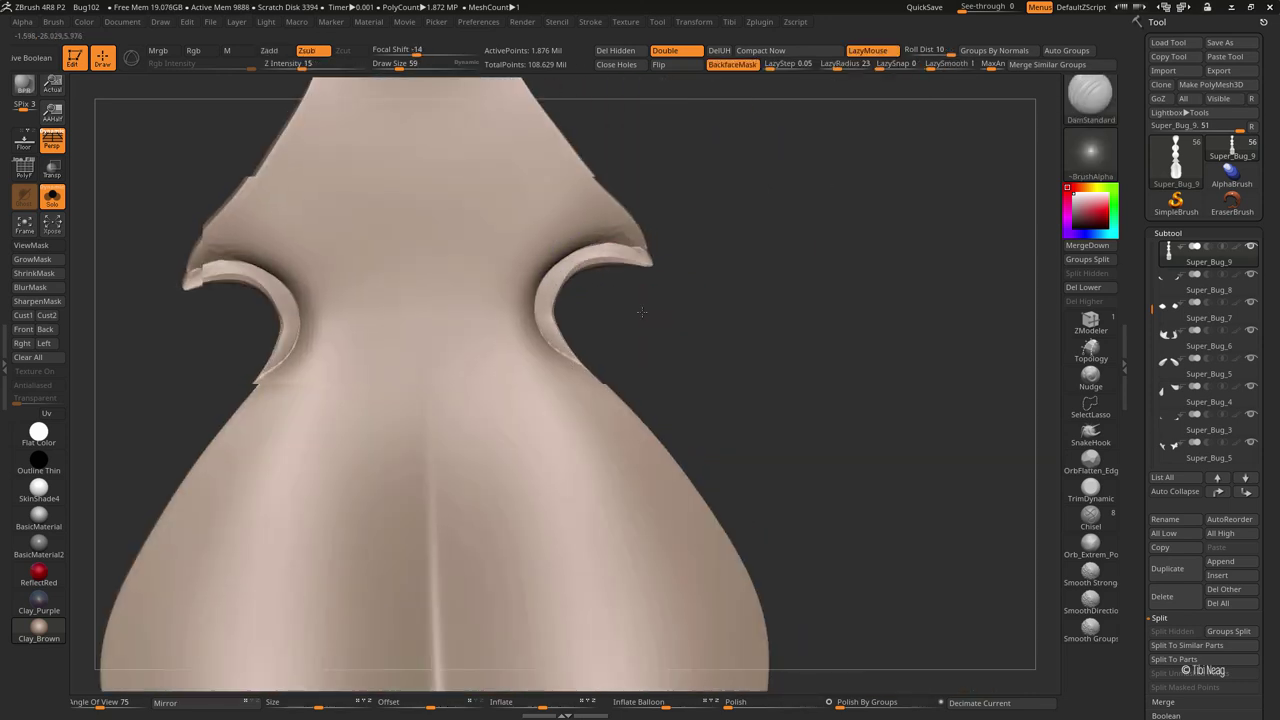
scroll(548, 305, down, 3)
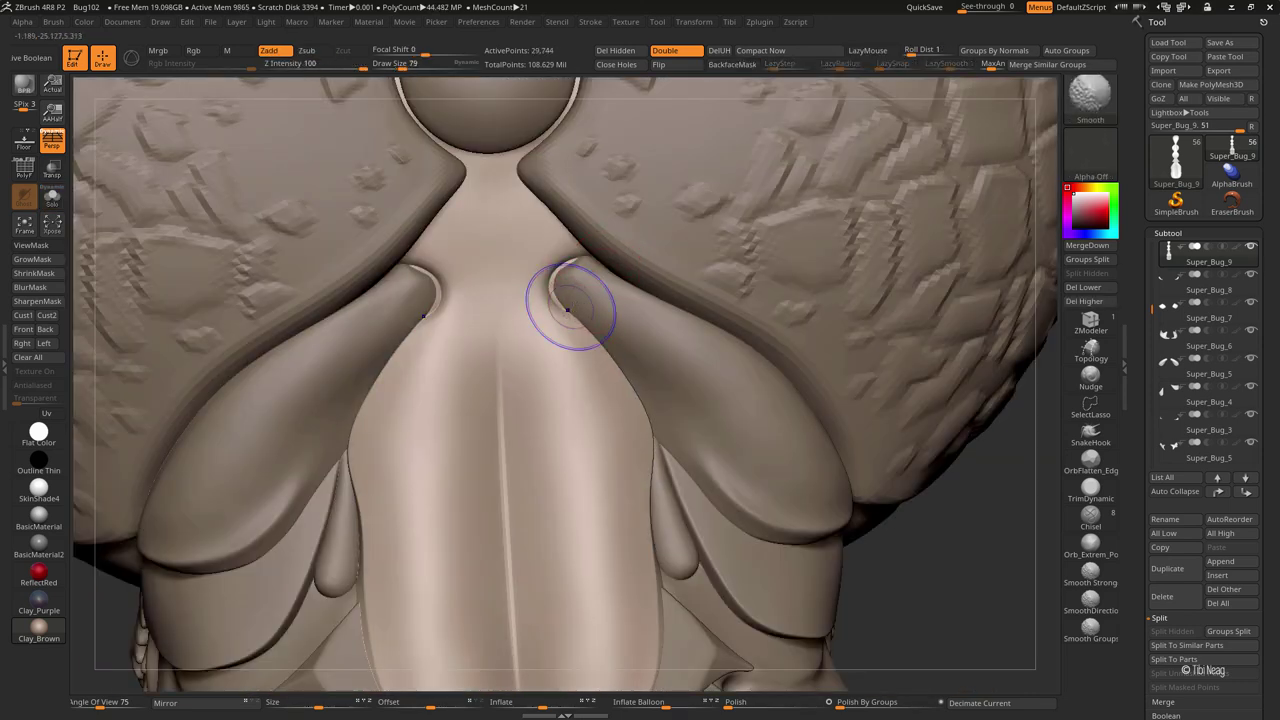
- Pull both neck curls up and inward with Move Topological at a lower subdivision
key(b)
key(m)
key(t)
key(shift+d)
key(shift+d)
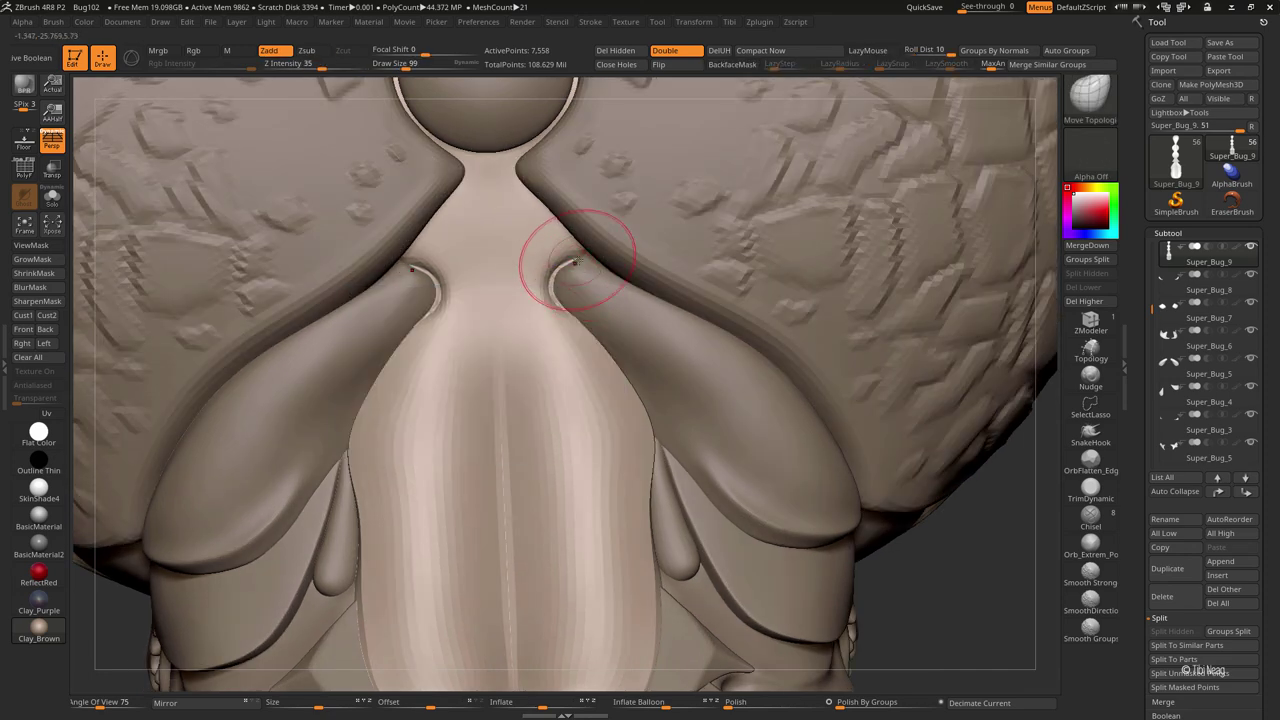
scroll(575, 285, up, 2)
drag(551, 296, 585, 260)
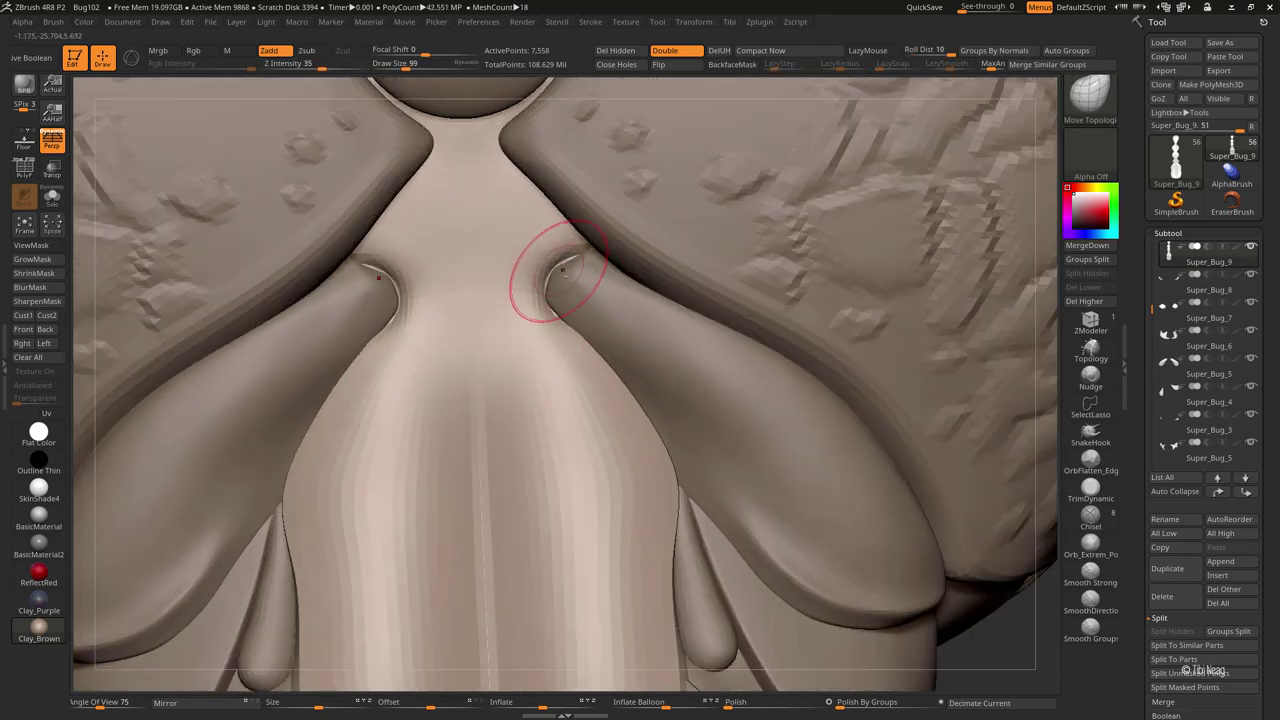
key(ctrl+d)
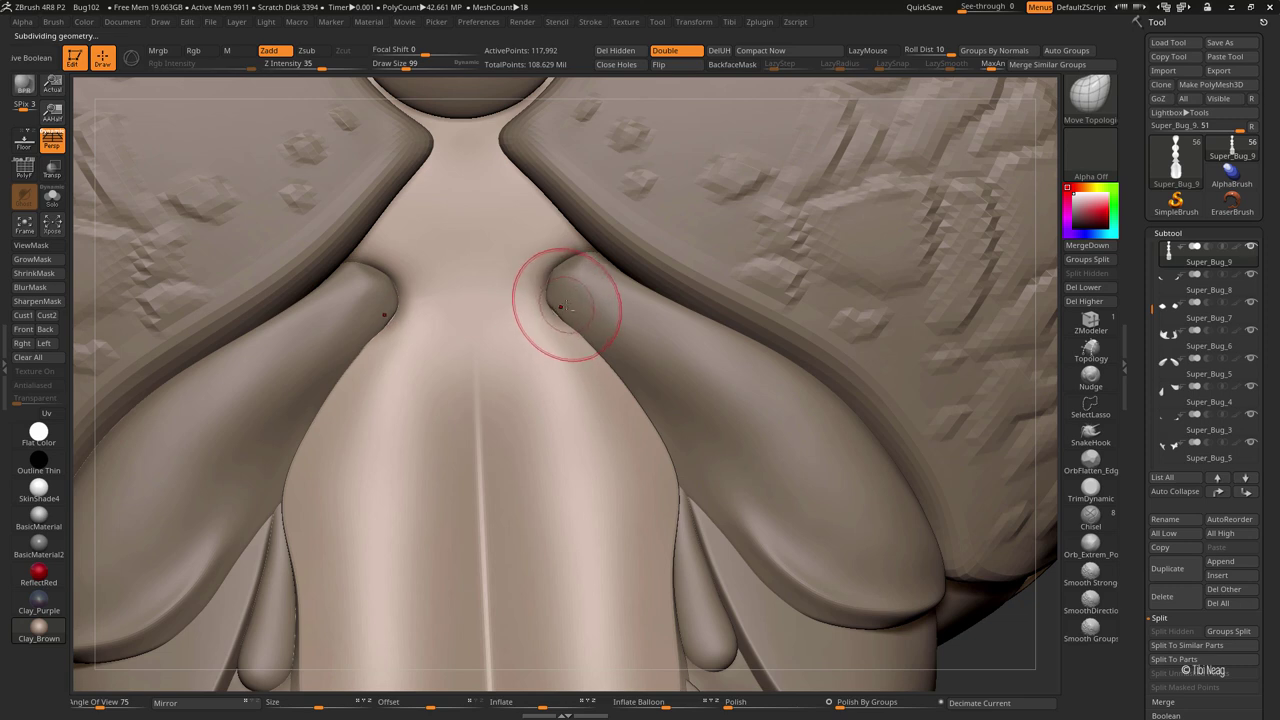
- Return the sternum piece to full subdivision and show the whole character again
alt+click(561, 307)
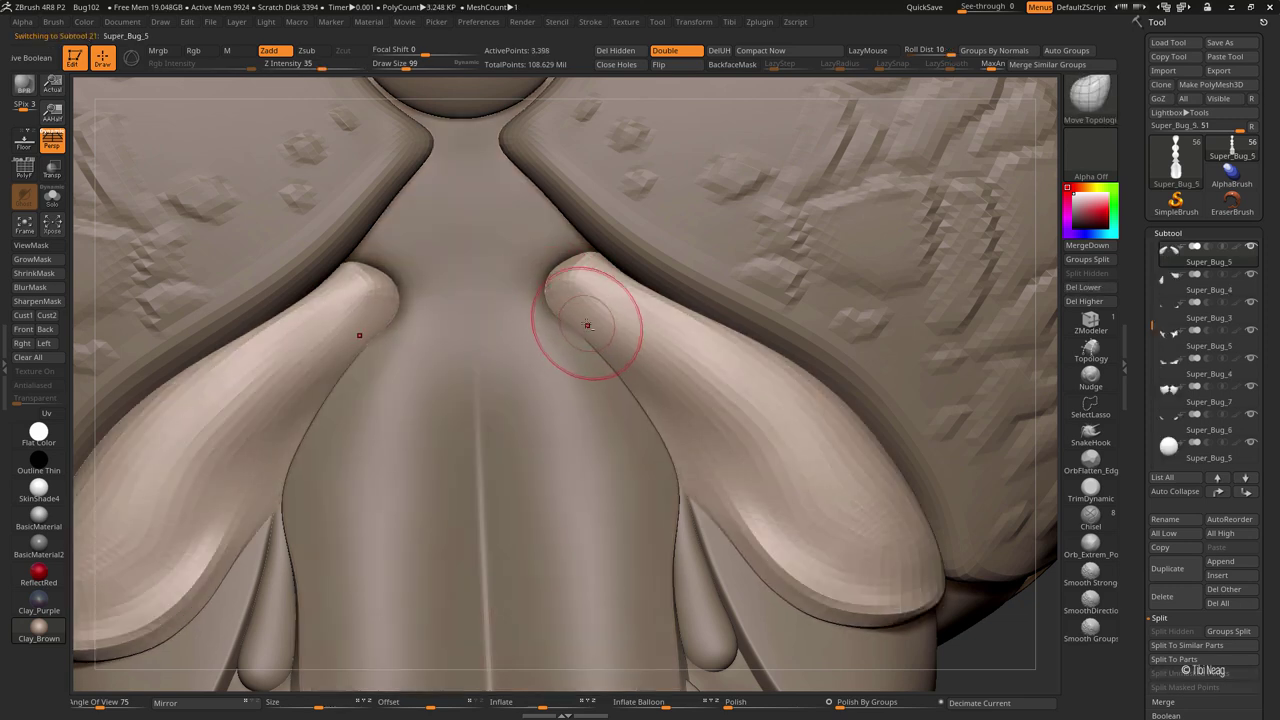
key(ctrl+z)
key(ctrl+z)
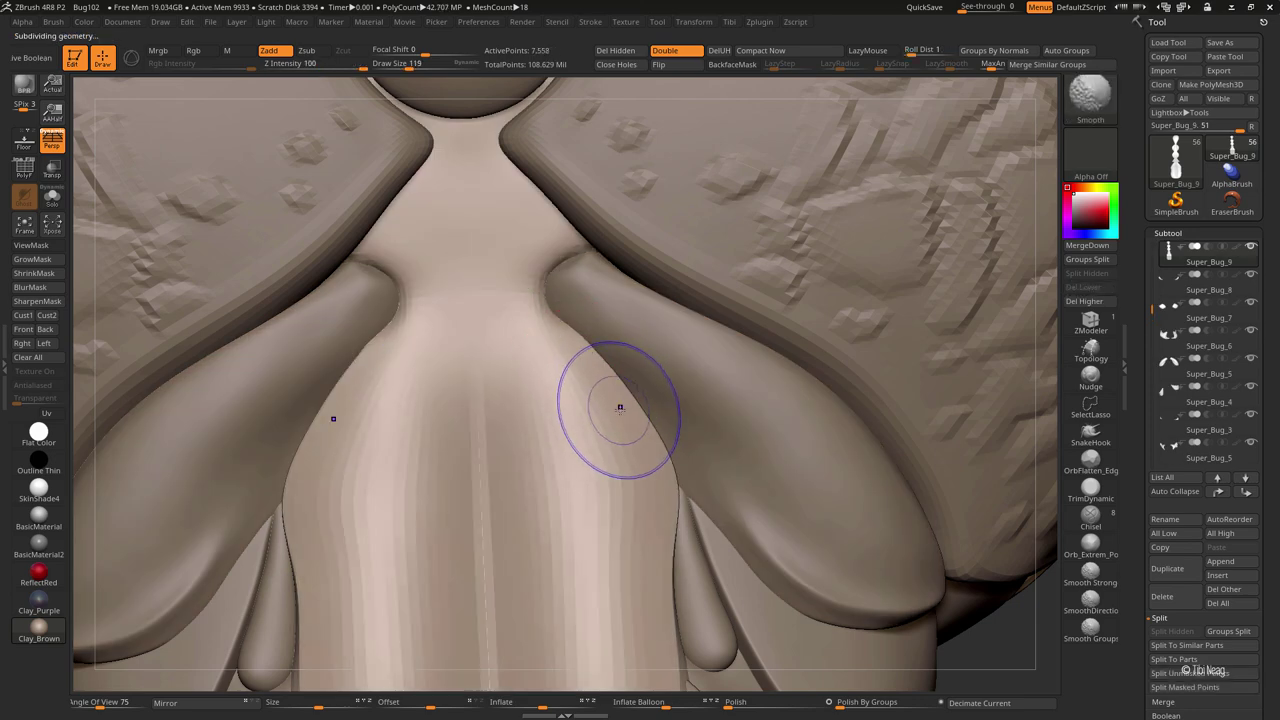
key(ctrl+shift+z)
mouse_move(677, 268)
mouse_down()
mouse_move(722, 374)
mouse_move(784, 449)
mouse_move(737, 329)
mouse_move(785, 455)
mouse_up()
key(ctrl+shift+d)
key(ctrl+shift+d)
key(ctrl+shift+d)
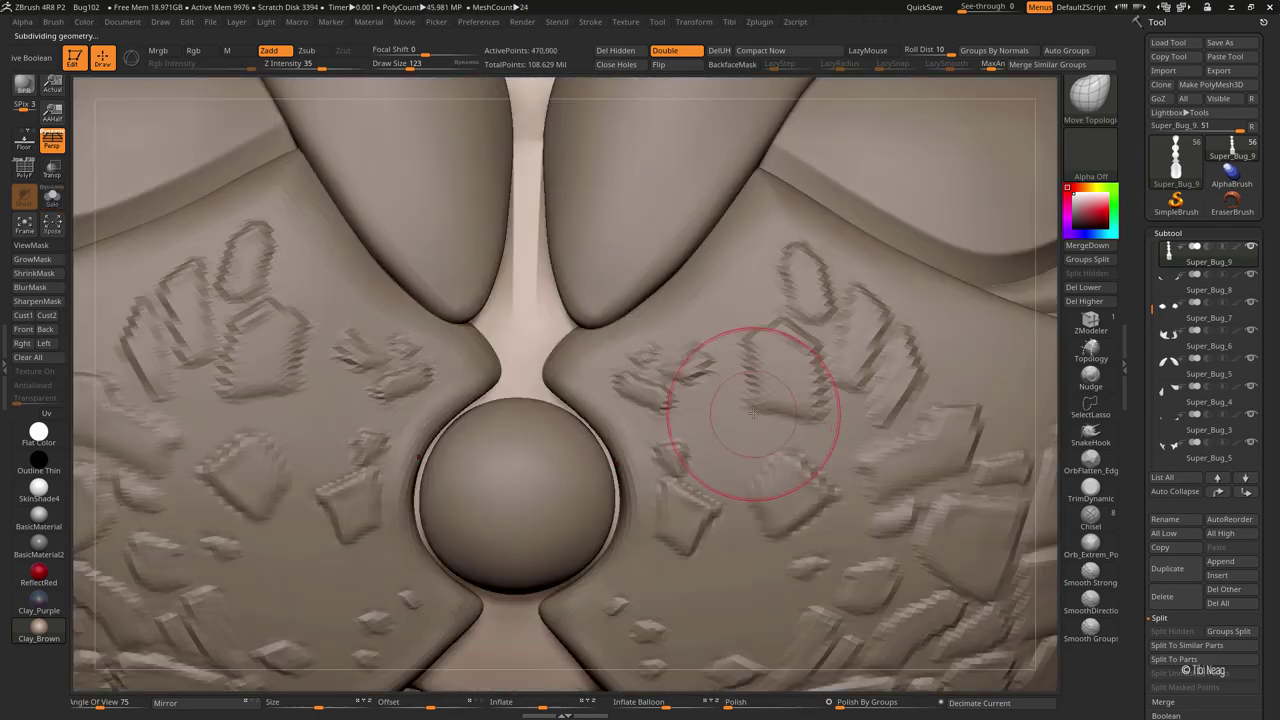
mouse_move(414, 271)
mouse_down()
mouse_move(518, 318)
mouse_move(540, 260)
mouse_move(514, 371)
mouse_up()
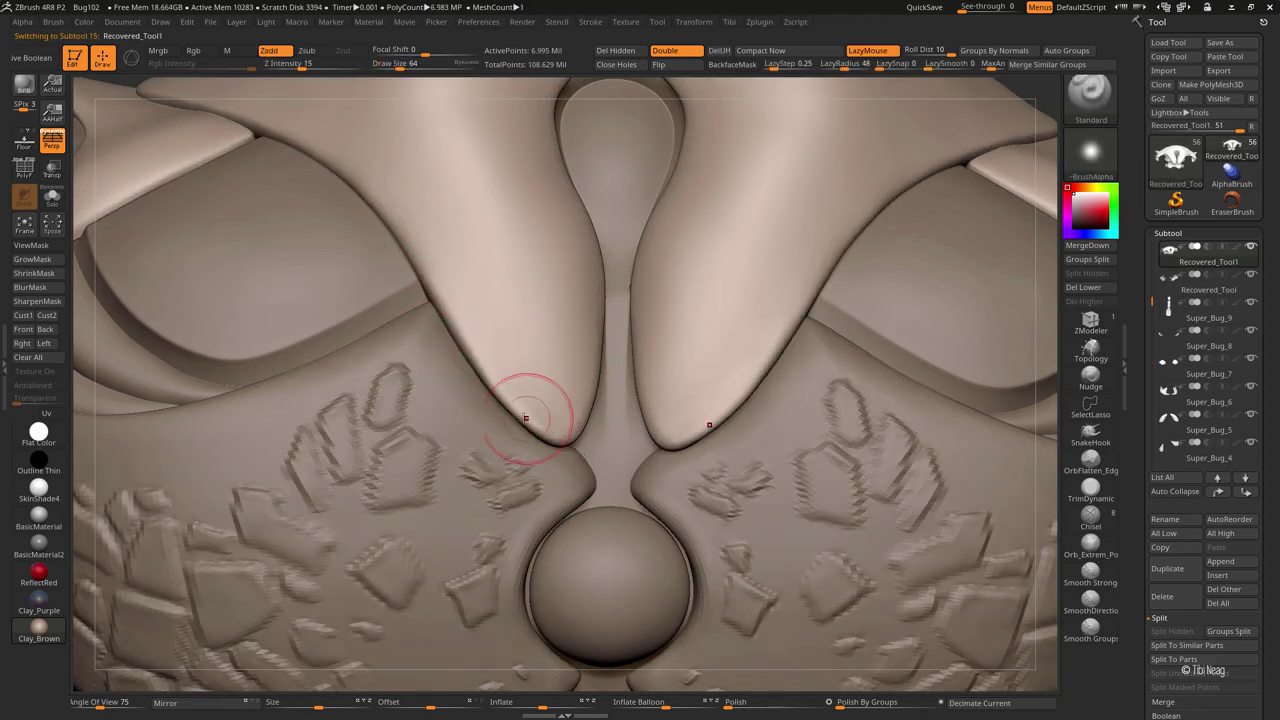
- Solo the lobe piece, carve a crease along both lobe bottoms, and smooth the left lobe's edge
key(shift+alt+s)
drag(480, 385, 457, 394)
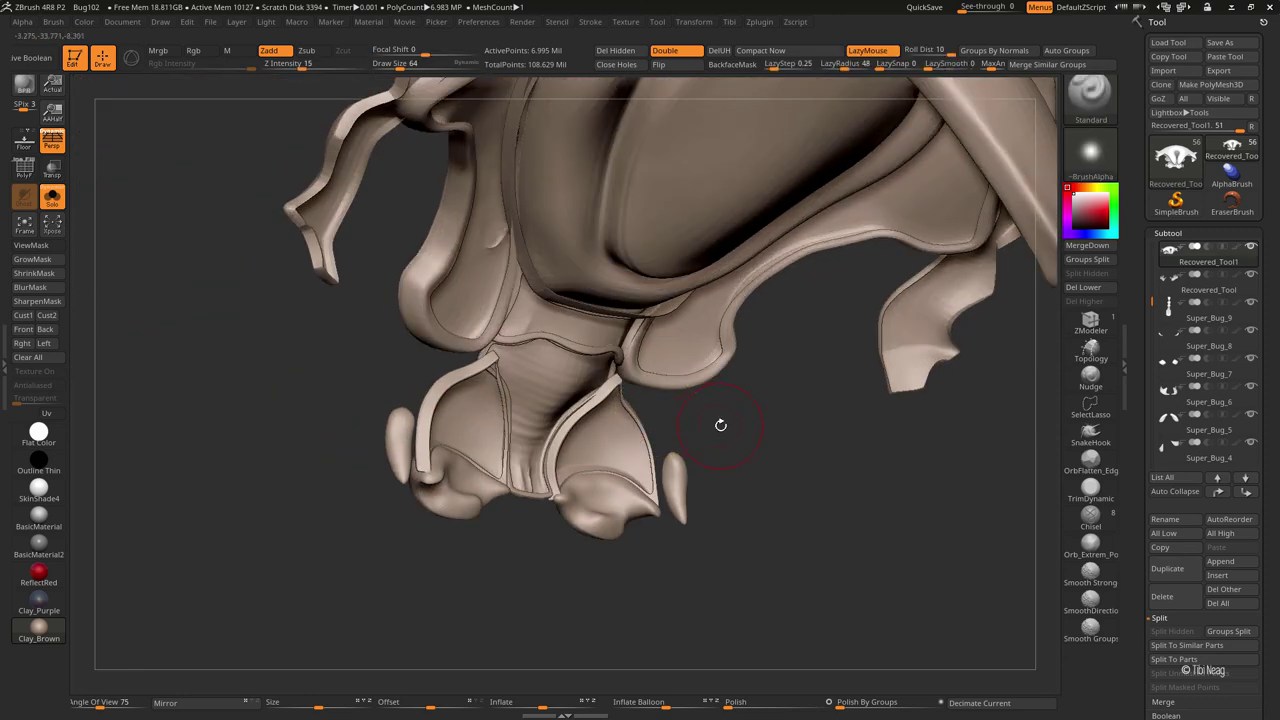
alt+drag(720, 423, 587, 318)
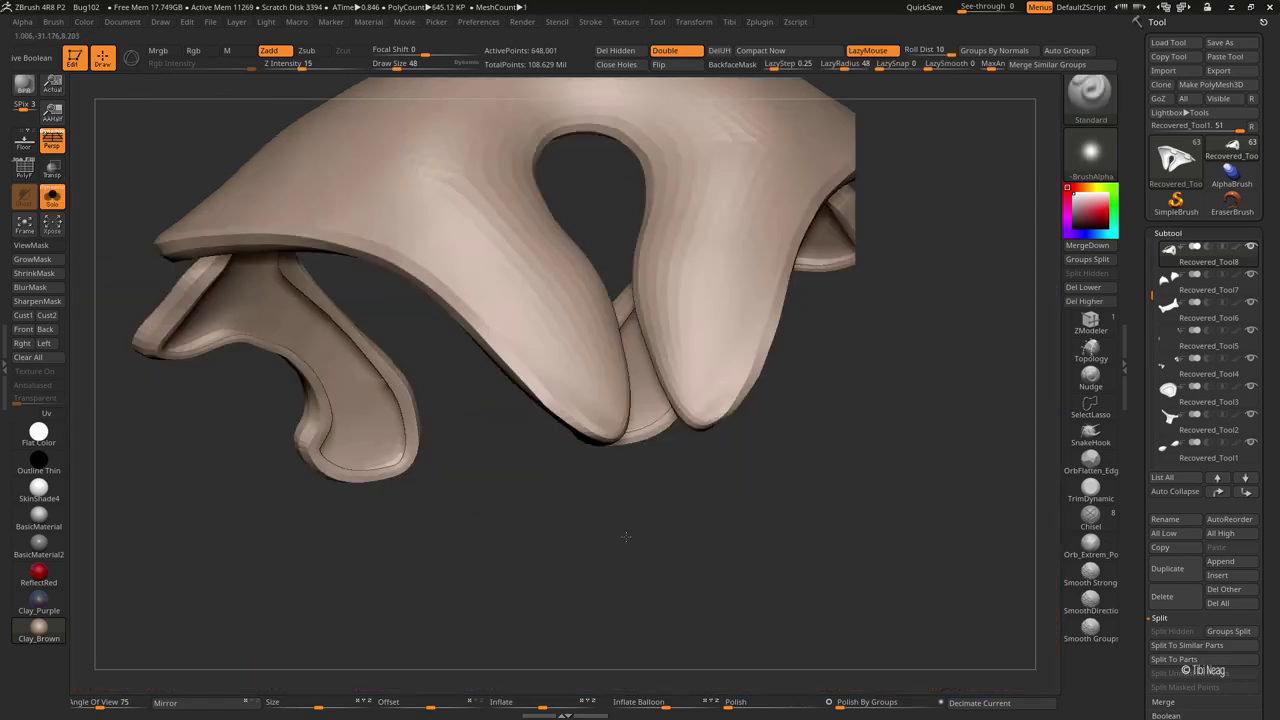
key(b)
key(m)
key(t)
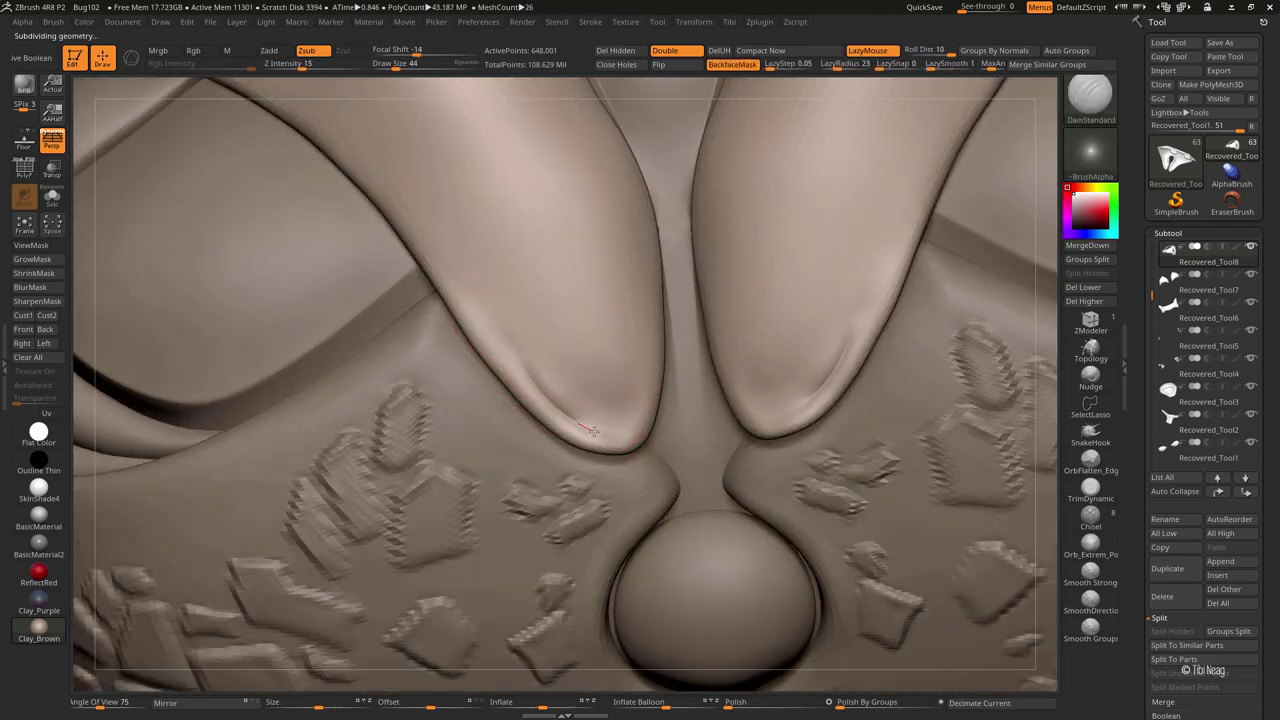
drag(594, 431, 633, 425)
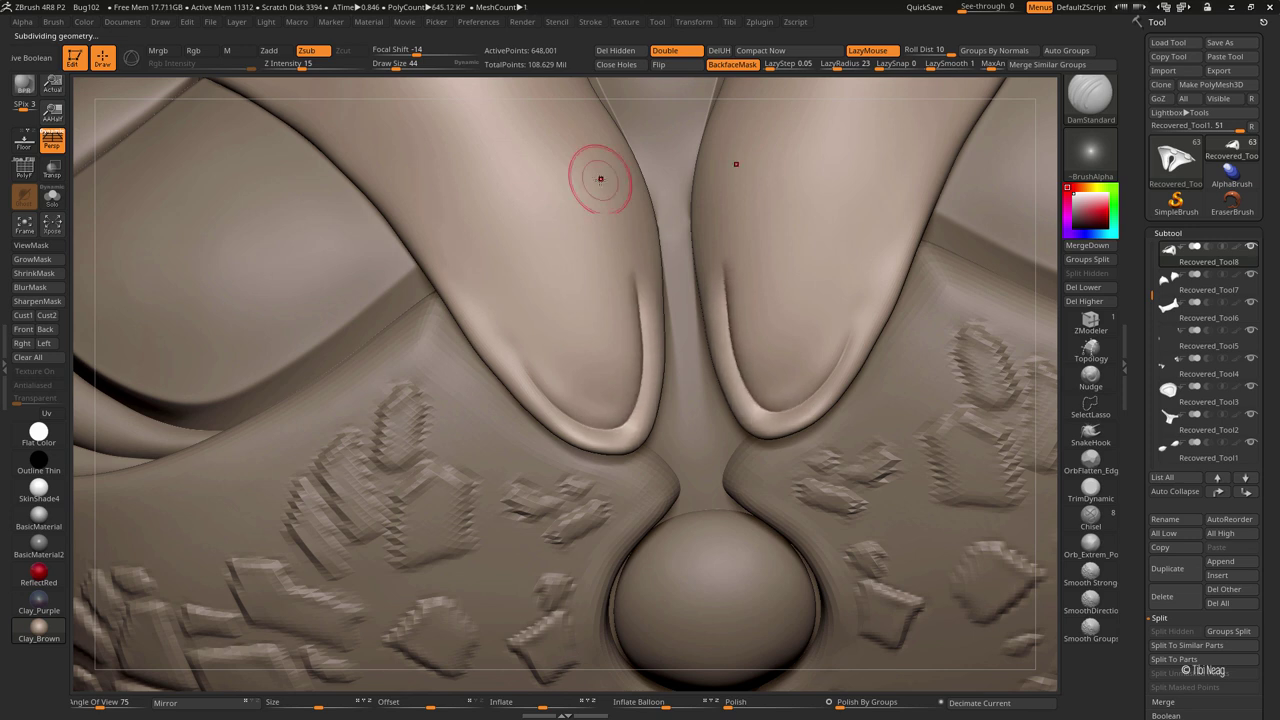
key(shift)
shift+drag(591, 414, 571, 408)
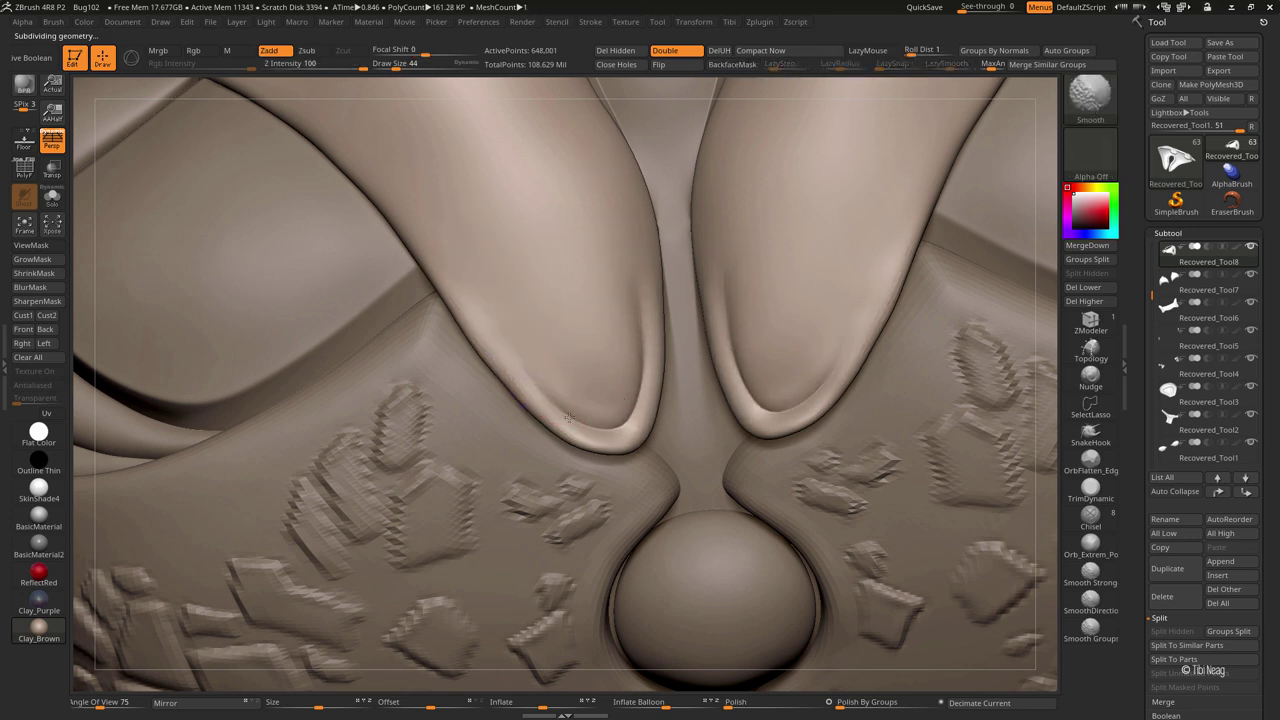
- At a lower subdivision level, pull the inner tips of both lobes downward with Move Topological
key(shift+d)
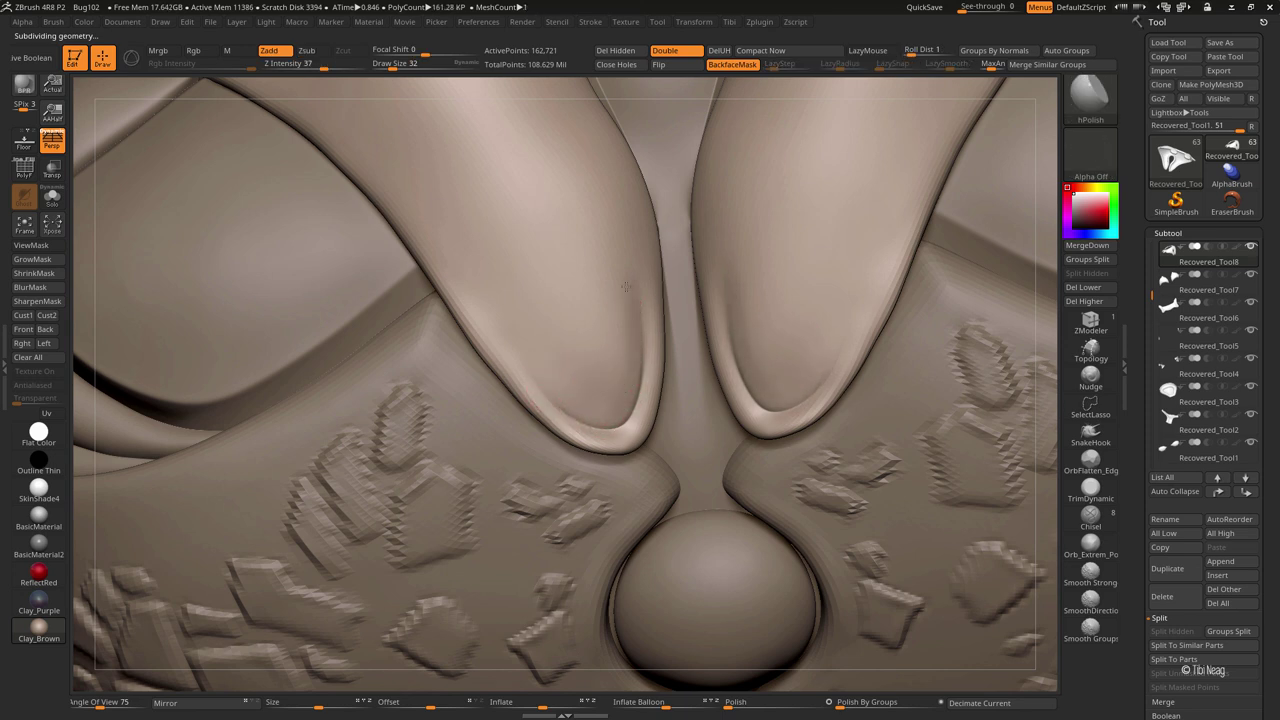
key(d)
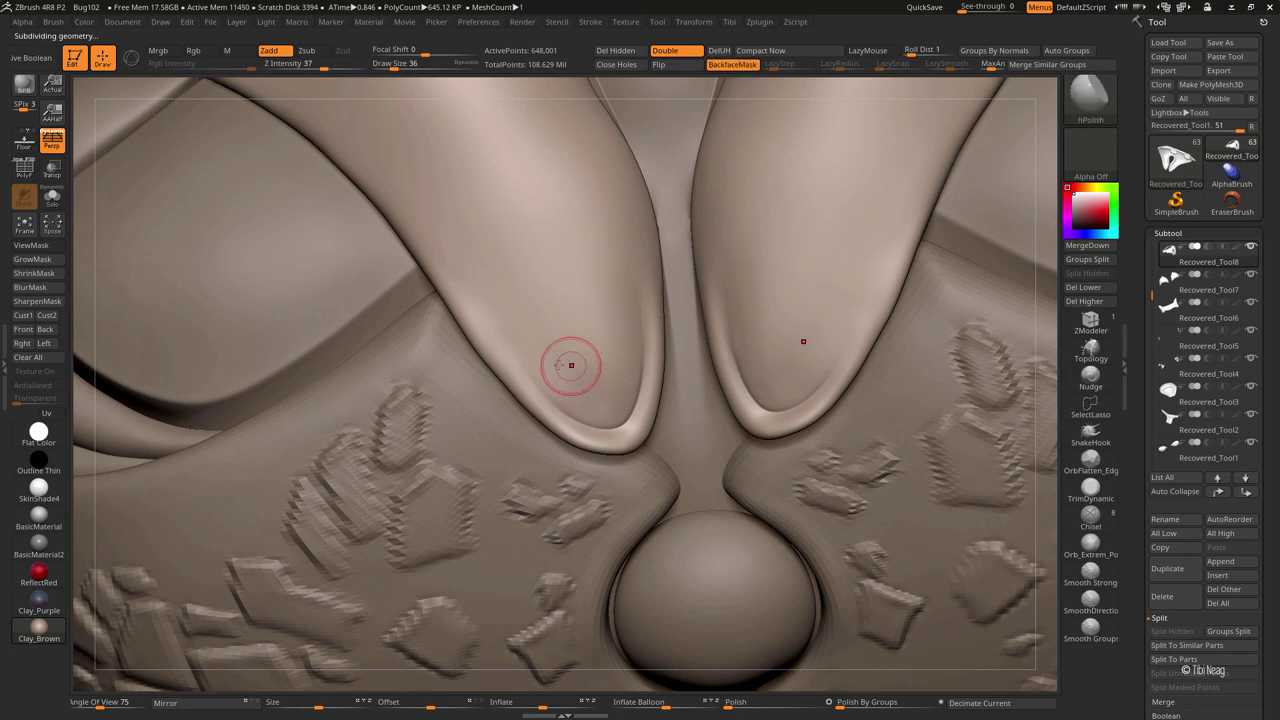
key(ctrl+shift+s)
key(shift+d)
key(b)
key(m)
key(t)
key(shift+d)
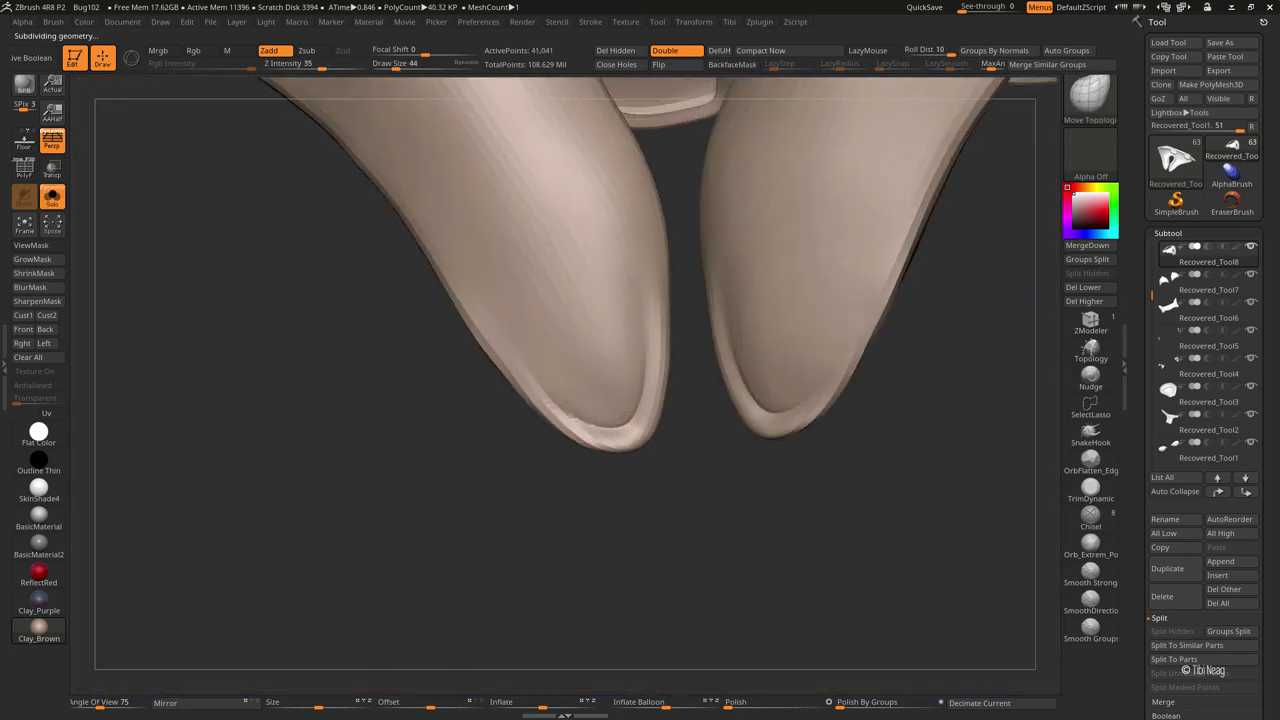
drag(638, 358, 622, 418)
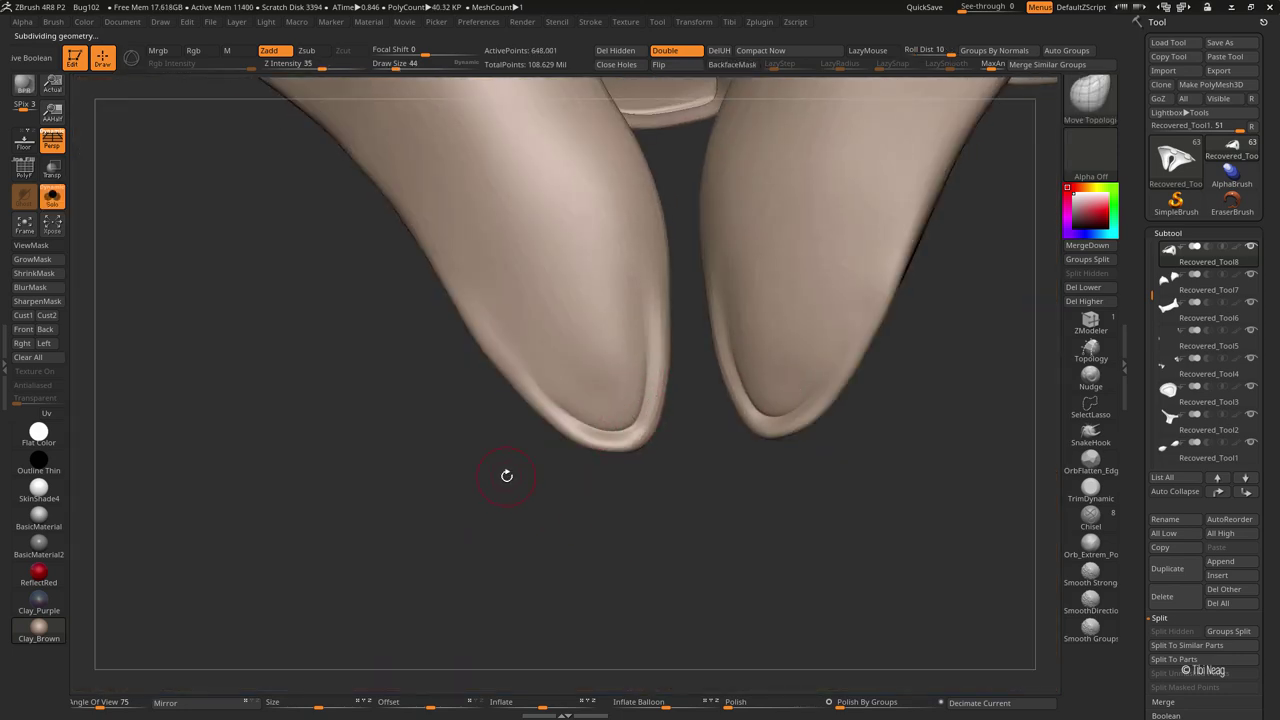
- Show the full character, zoom in on the two lobe tips, and isolate the lobe piece again
drag(506, 474, 480, 412)
click(52, 196)
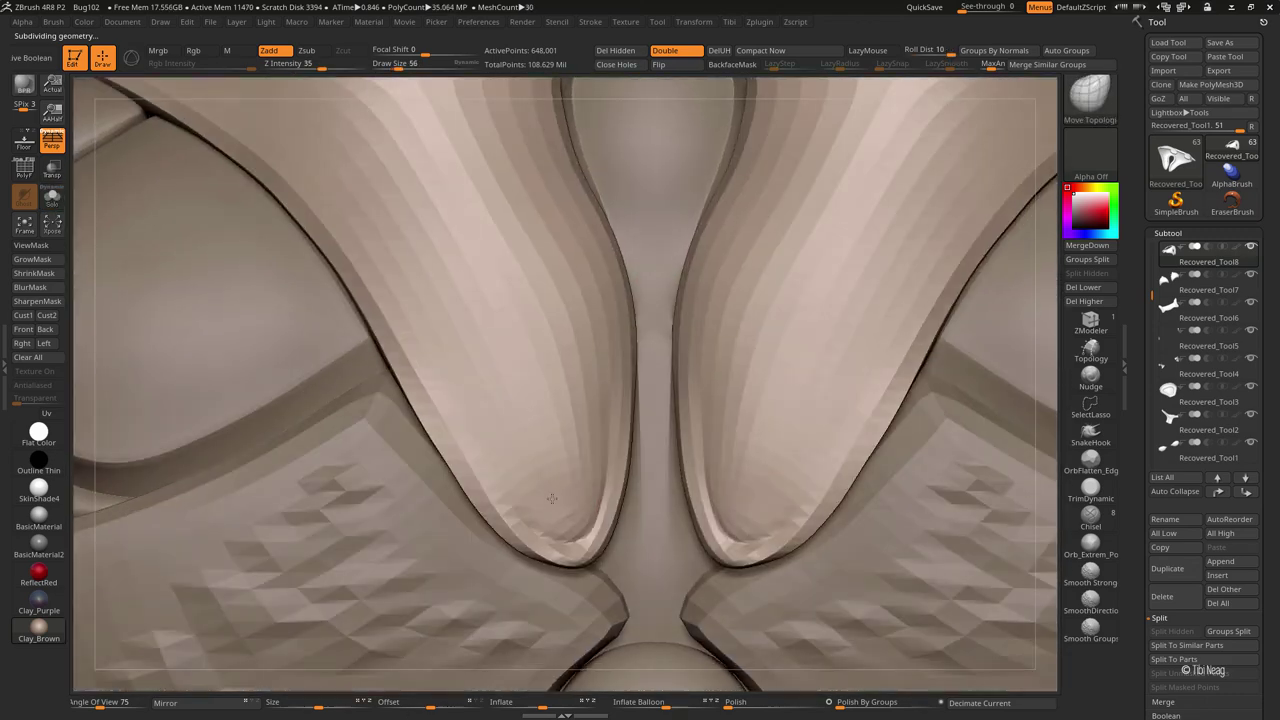
ctrl+right_drag(641, 436, 508, 479)
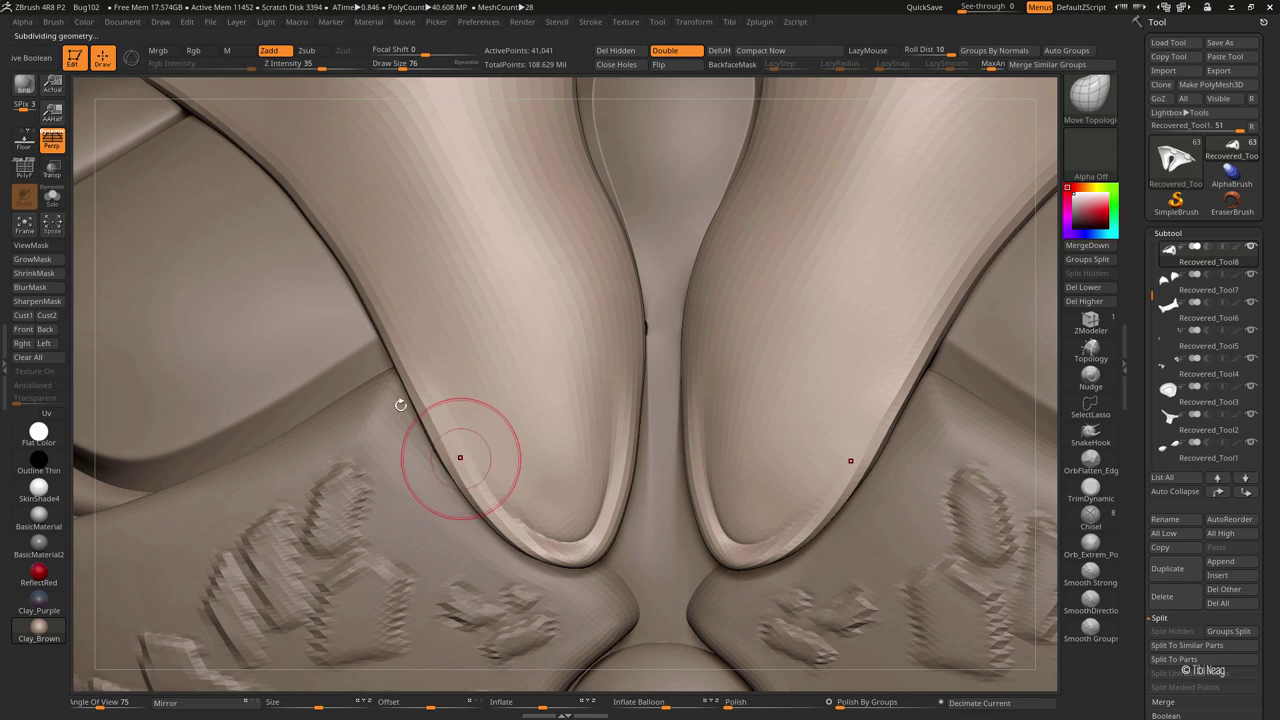
key(shift+alt+s)
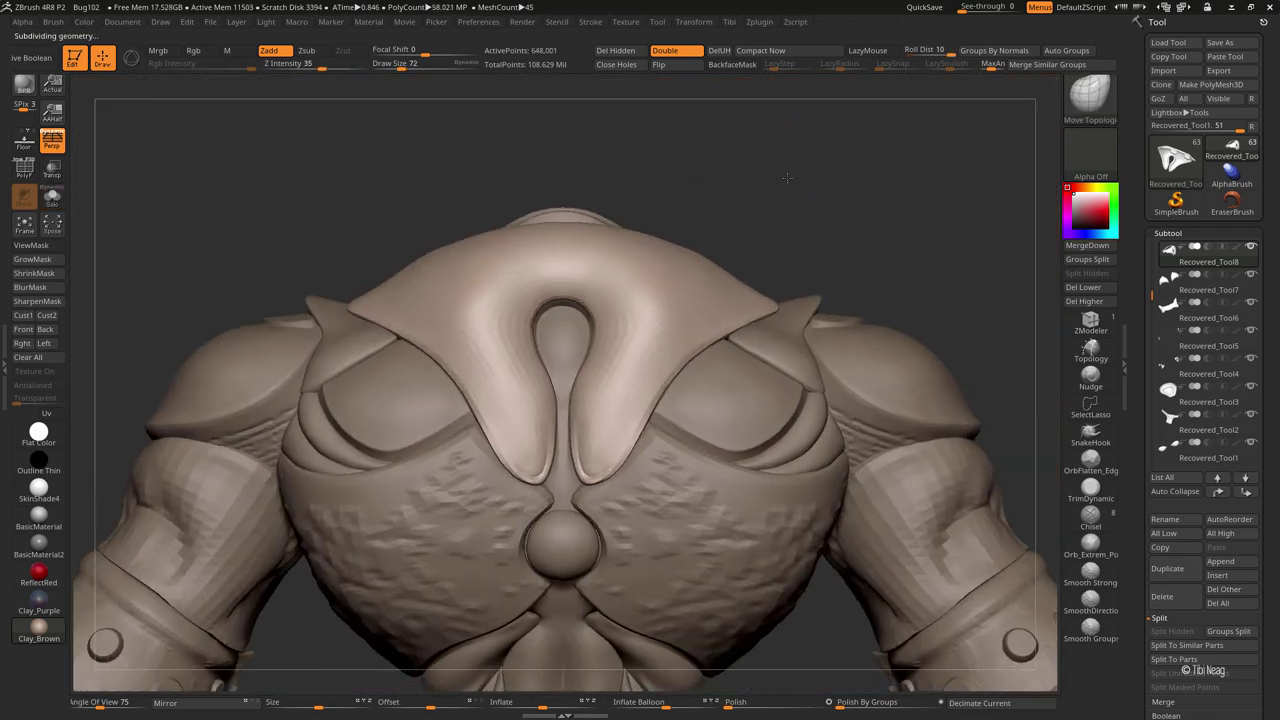